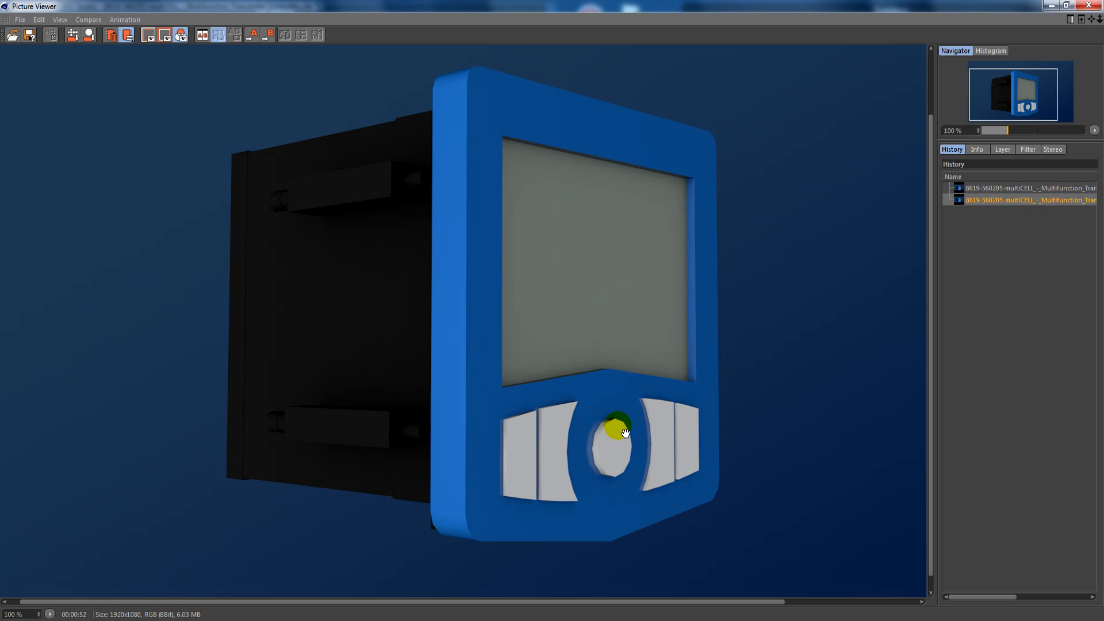
Compare the two stored transmitter renders with the product photo on the operating instructions' cover, enlarged to page width.
{"action": "left_click", "coordinate": [989, 187]}
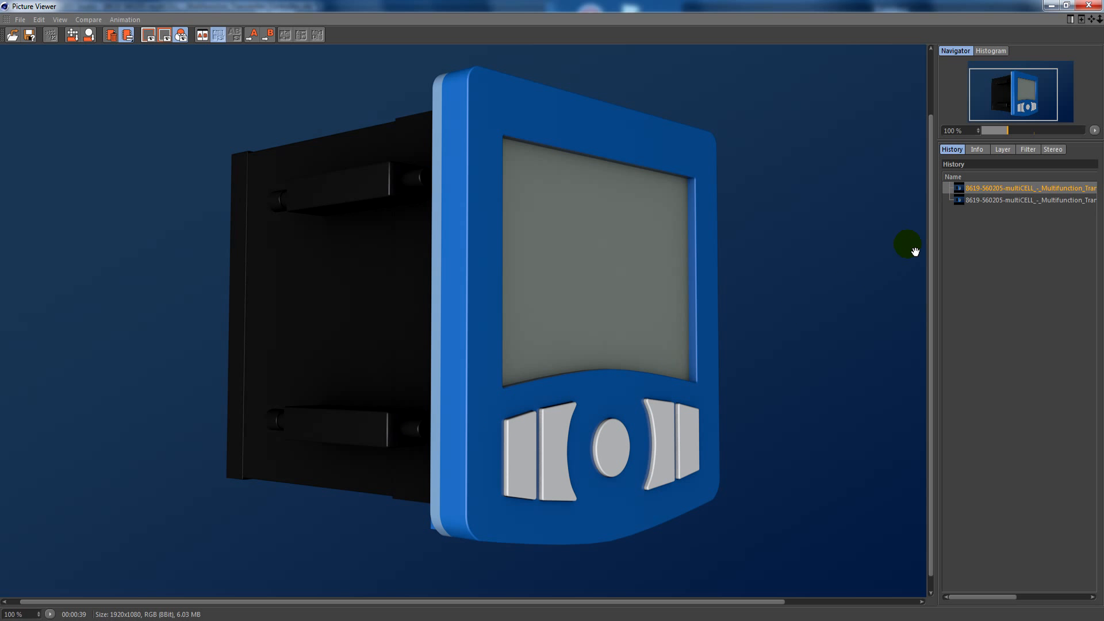
{"action": "left_click", "coordinate": [972, 201]}
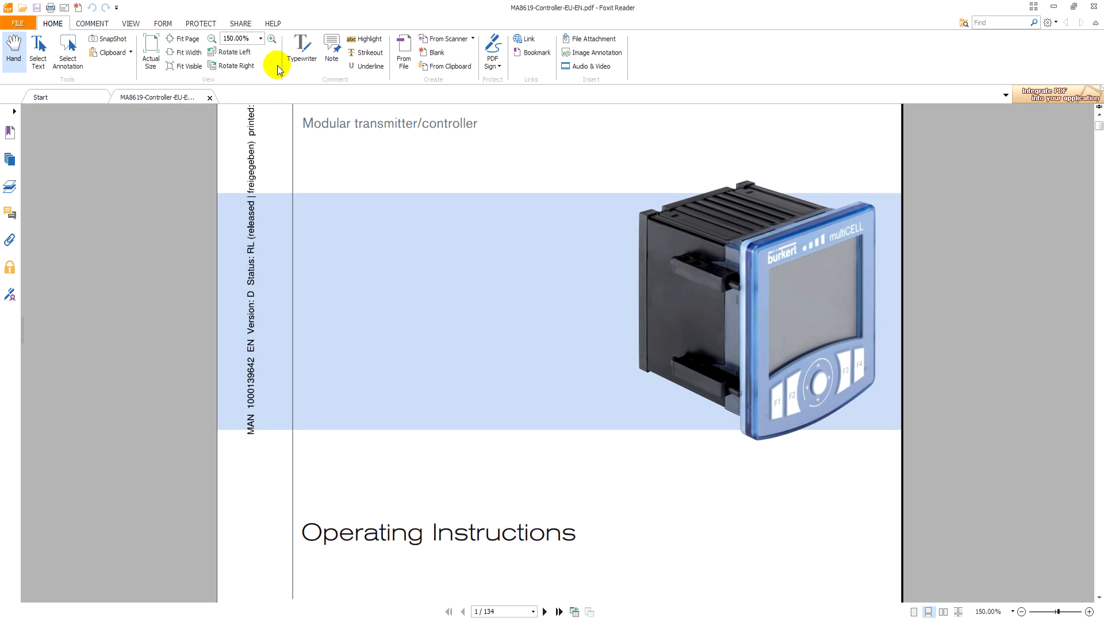
{"action": "left_click", "coordinate": [272, 39]}
{"action": "key", "text": "ctrl+2"}
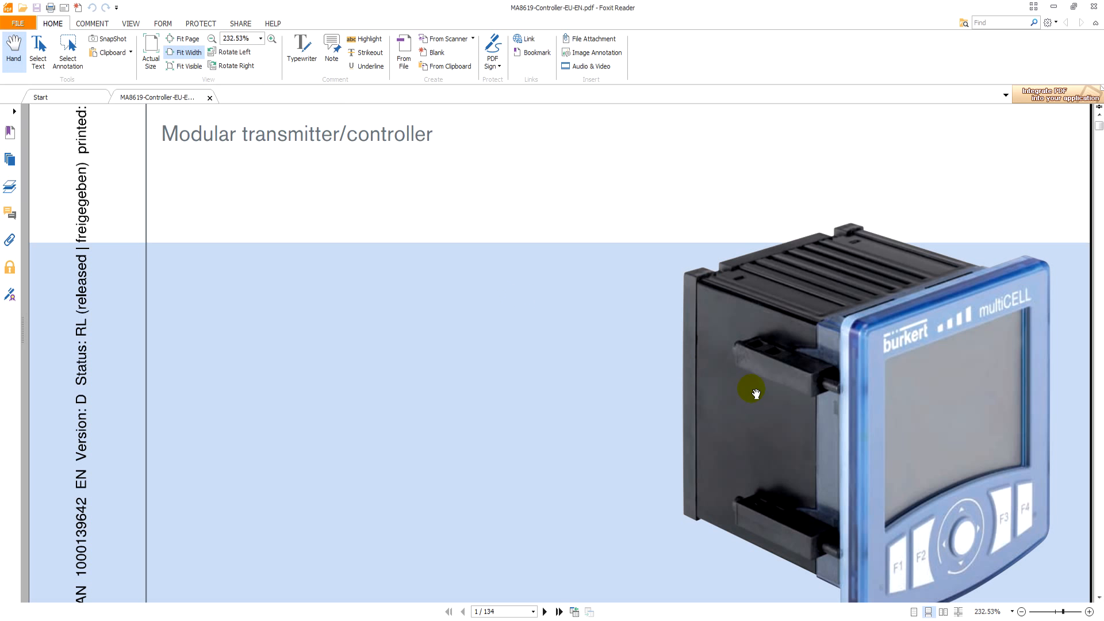
{"action": "left_click_drag", "start_coordinate": [549, 377], "coordinate": [407, 291]}
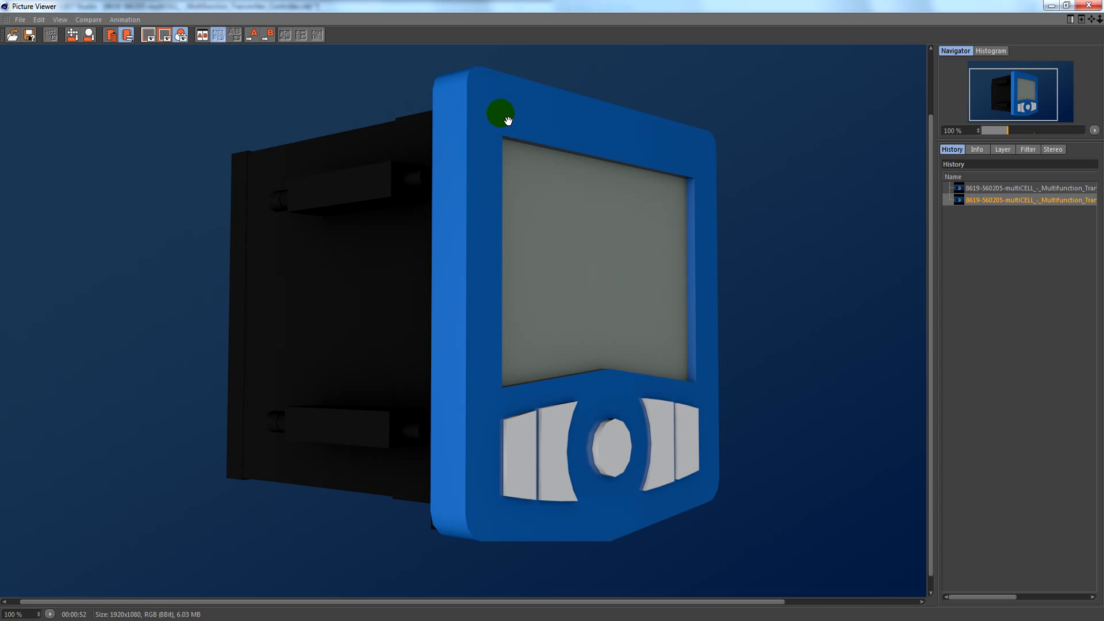
Return to the Cinema 4D scene and examine the imported mesh's housing, front frame and buttons from several angles.
{"action": "left_click", "coordinate": [490, 259]}
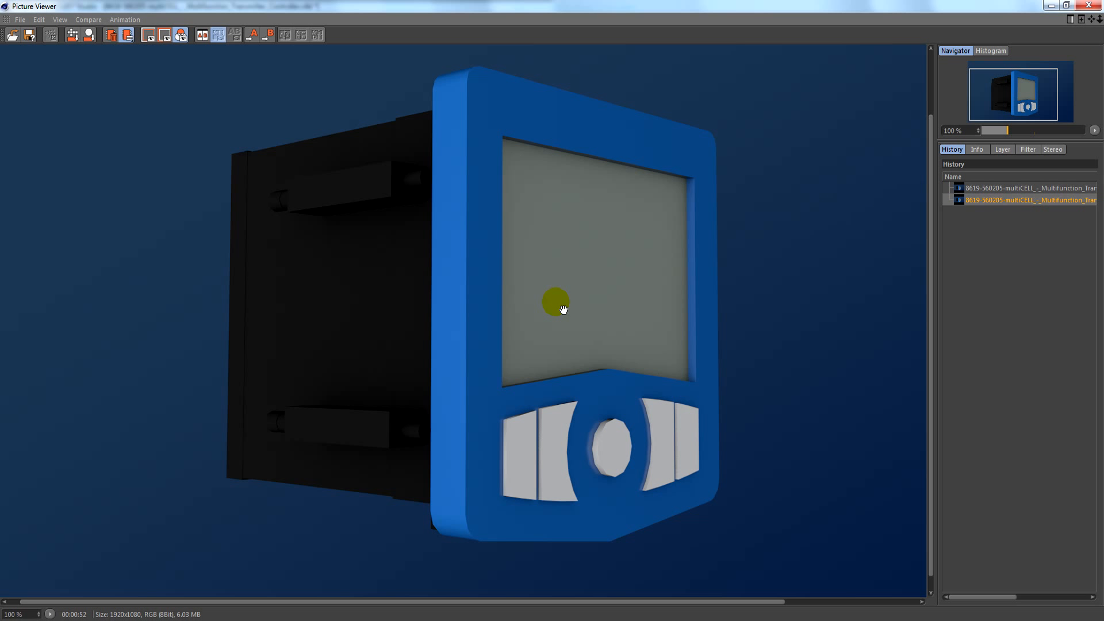
{"action": "left_click", "coordinate": [1050, 6]}
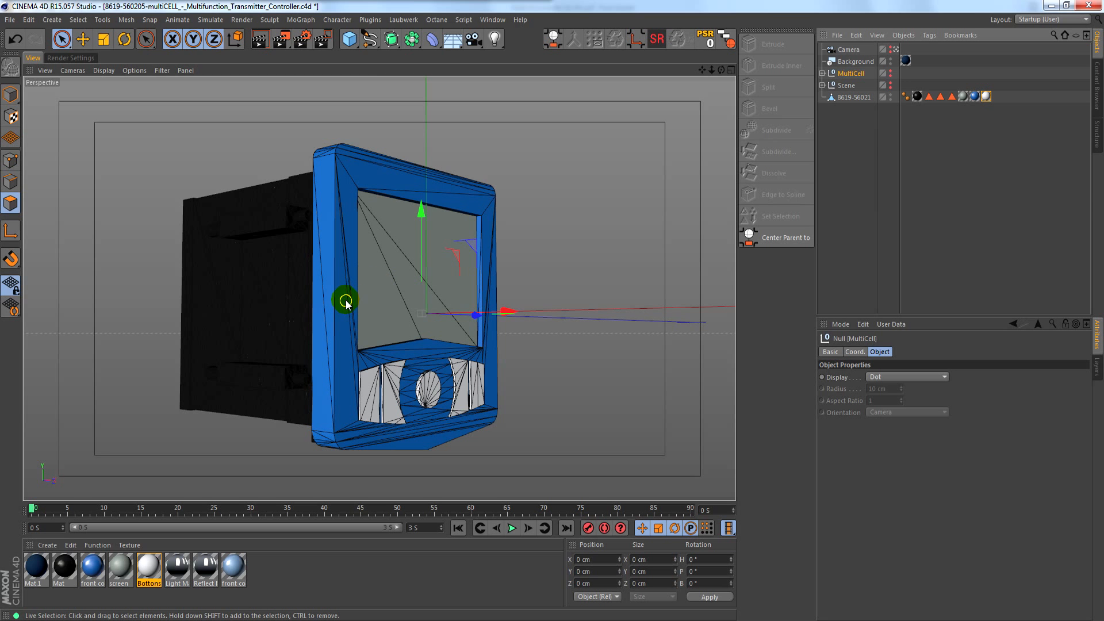
{"action": "left_click_drag", "start_coordinate": [346, 301], "coordinate": [444, 279], "text": "alt"}
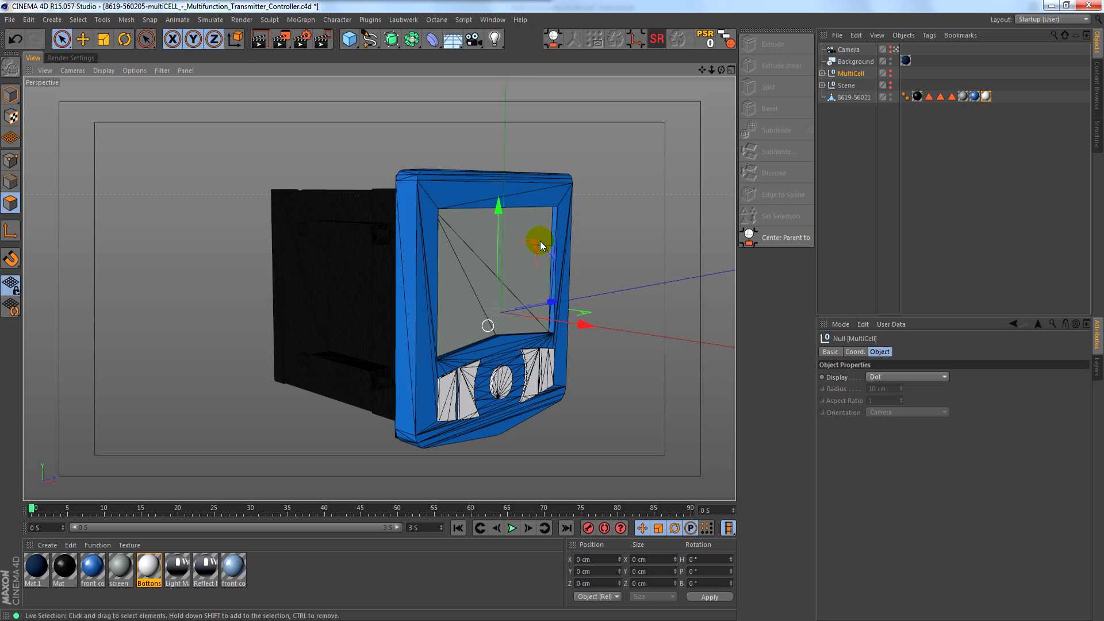
{"action": "left_click_drag", "start_coordinate": [424, 333], "coordinate": [450, 306], "text": "alt"}
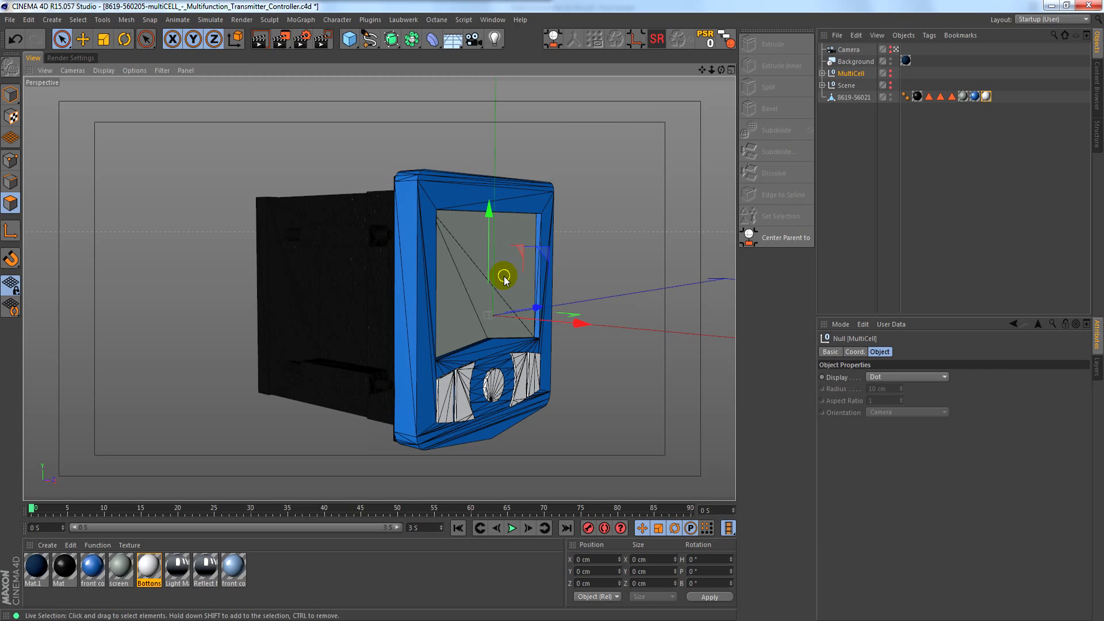
{"action": "left_click_drag", "start_coordinate": [489, 307], "coordinate": [461, 336], "text": "alt"}
{"action": "right_click_drag", "start_coordinate": [486, 394], "coordinate": [650, 357], "text": "alt"}
{"action": "left_click_drag", "start_coordinate": [534, 339], "coordinate": [510, 333], "text": "alt"}
{"action": "right_click_drag", "start_coordinate": [510, 333], "coordinate": [422, 357], "text": "alt"}
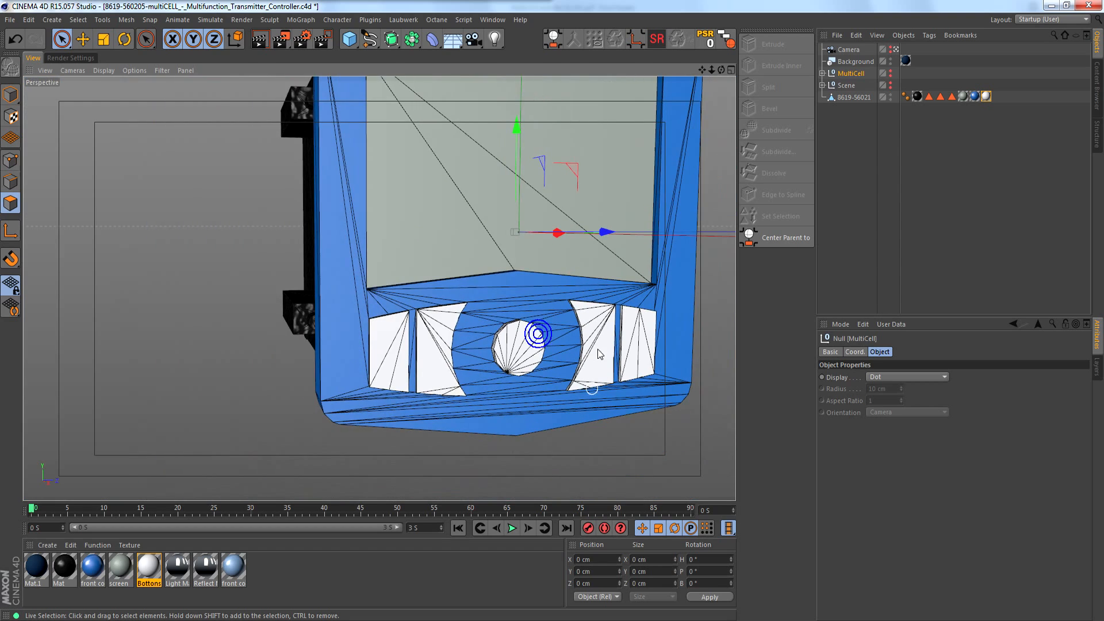
{"action": "left_click_drag", "start_coordinate": [486, 333], "coordinate": [537, 315], "text": "alt"}
{"action": "right_click_drag", "start_coordinate": [519, 313], "coordinate": [388, 324], "text": "alt"}
{"action": "left_click_drag", "start_coordinate": [379, 288], "coordinate": [439, 315], "text": "alt"}
{"action": "left_click_drag", "start_coordinate": [431, 298], "coordinate": [513, 292], "text": "alt"}
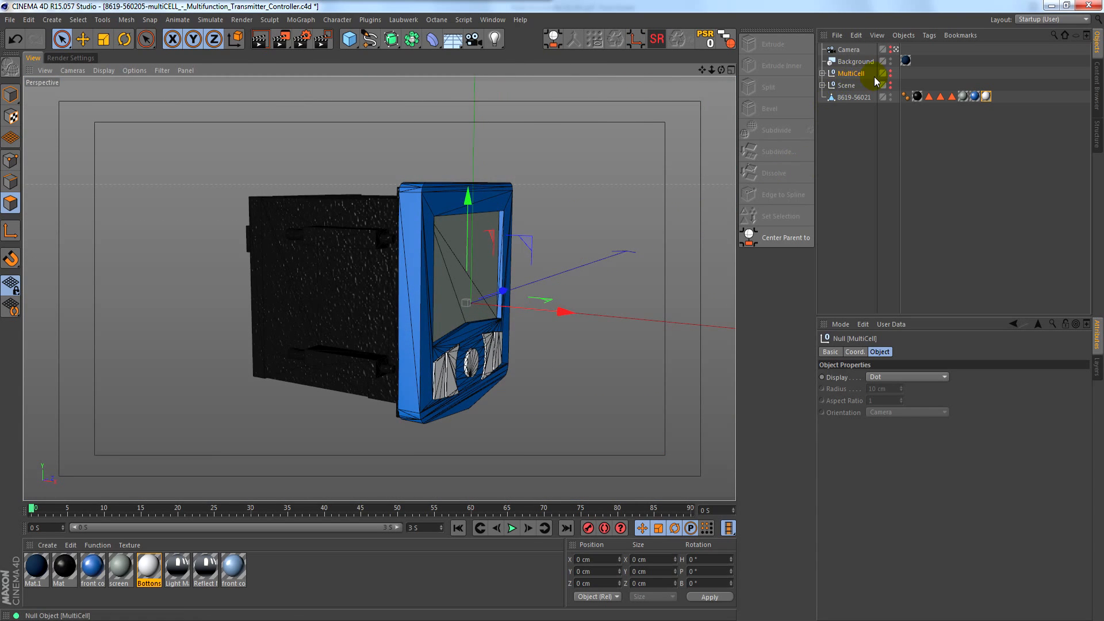
Rename the MultiCell null object as MultiCell.bk.
{"action": "left_click", "coordinate": [853, 73]}
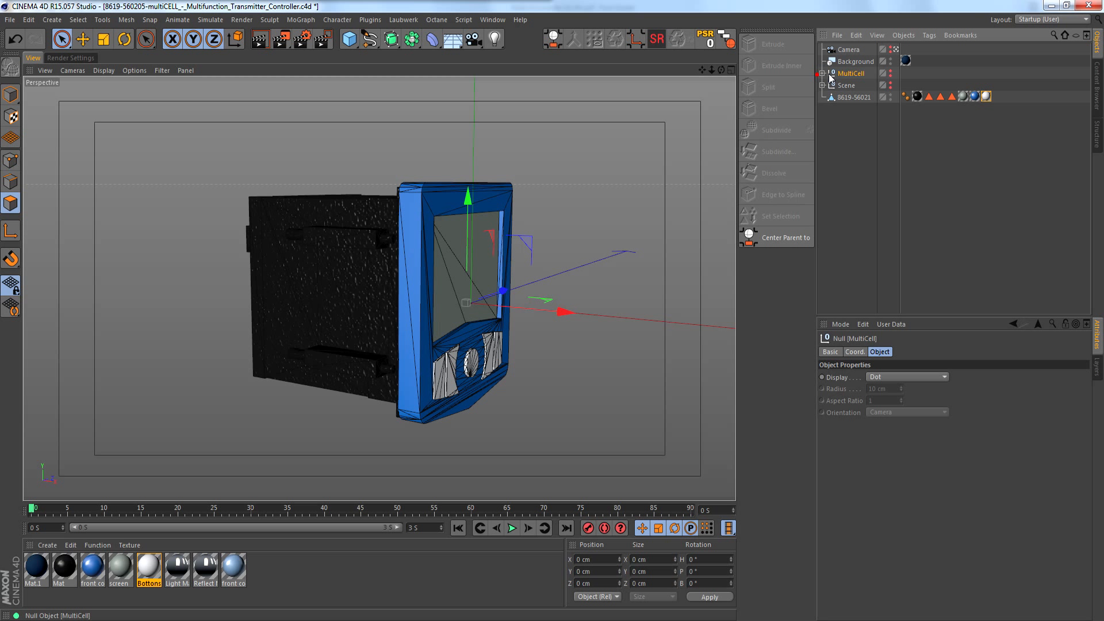
{"action": "left_click", "coordinate": [822, 74]}
{"action": "left_click", "coordinate": [824, 74]}
{"action": "double_click", "coordinate": [853, 73]}
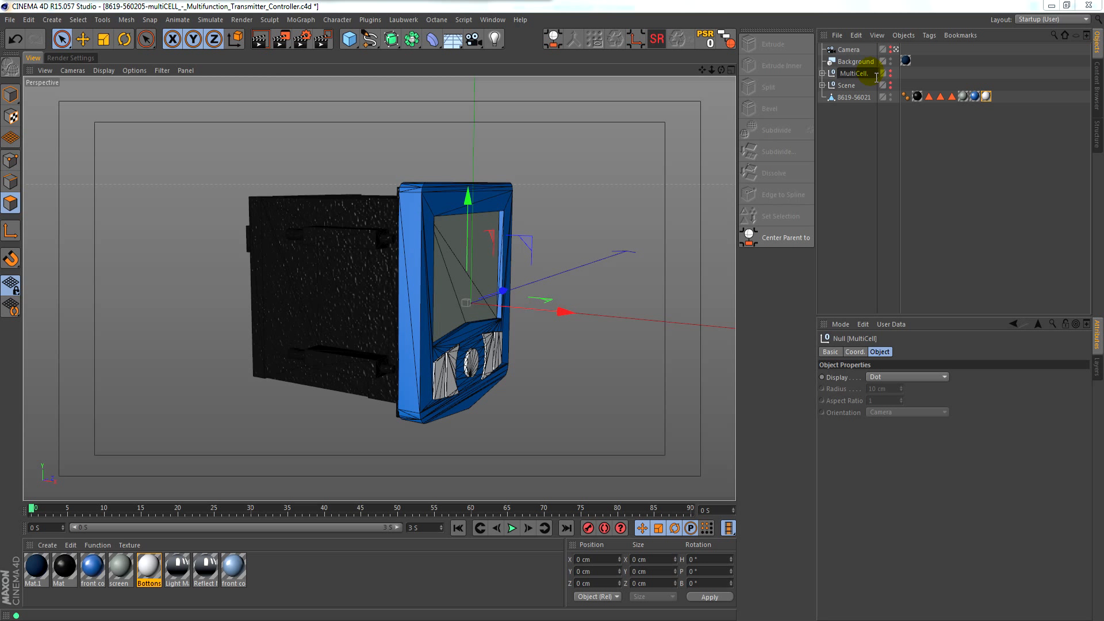
{"action": "type", "text": ".bk"}
{"action": "key", "text": "Return"}
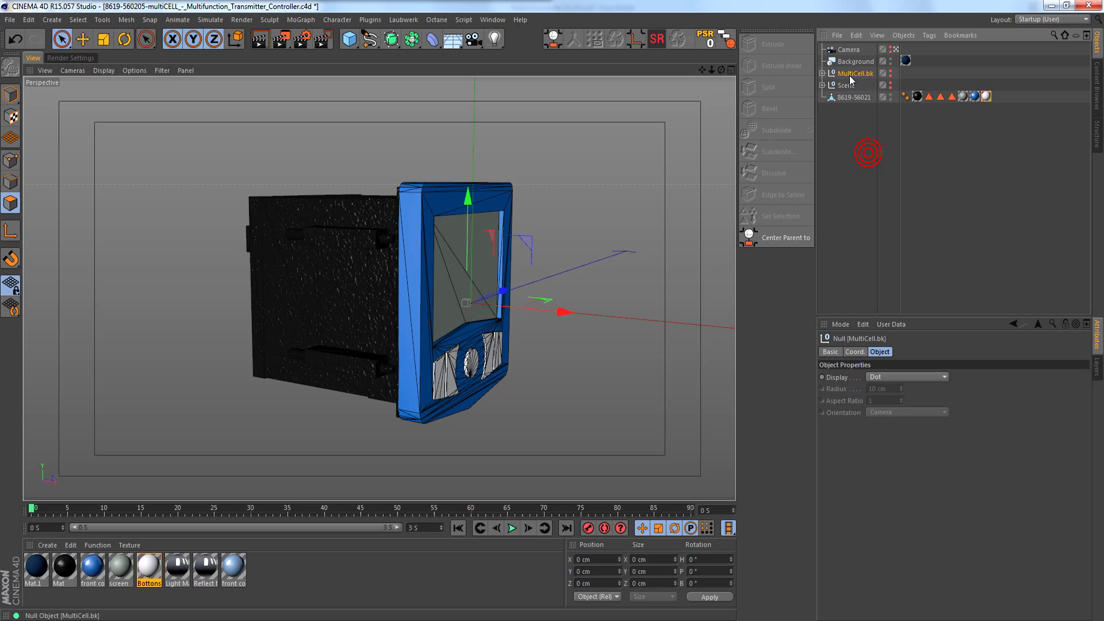
Select the 8619-56021 polygon object and examine its triangulation around the buttons, frame and housing.
{"action": "left_click", "coordinate": [854, 97]}
{"action": "left_click_drag", "start_coordinate": [407, 321], "coordinate": [423, 304], "text": "alt"}
{"action": "scroll", "coordinate": [424, 303], "scroll_direction": "up", "scroll_amount": 3}
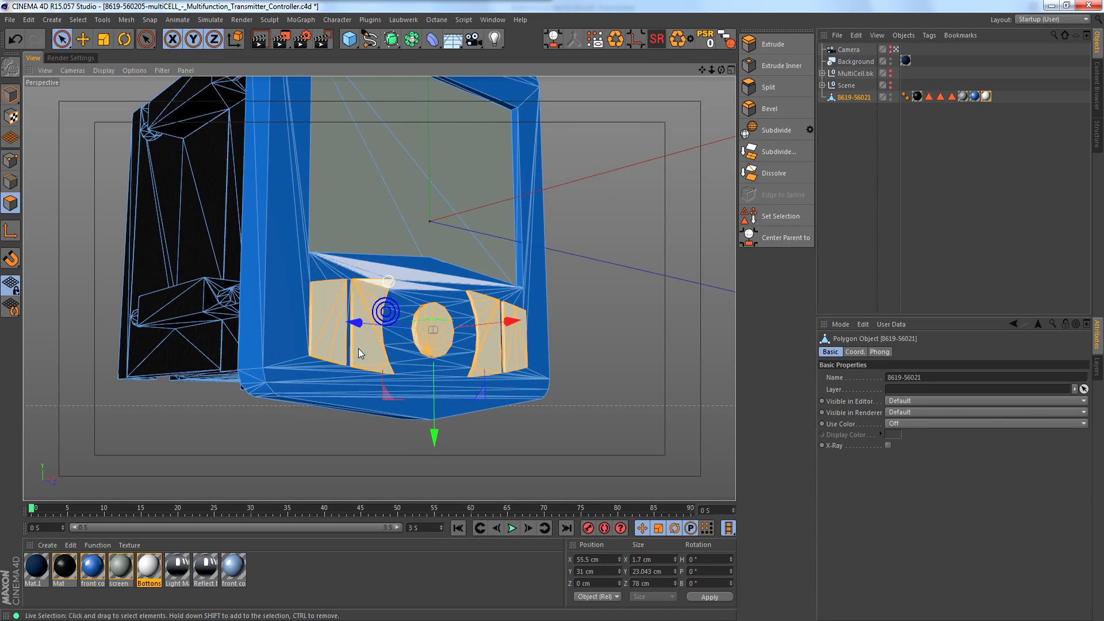
{"action": "scroll", "coordinate": [519, 327], "scroll_direction": "down", "scroll_amount": 3}
{"action": "left_click_drag", "start_coordinate": [318, 198], "coordinate": [370, 197], "text": "alt"}
{"action": "middle_click_drag", "start_coordinate": [369, 197], "coordinate": [405, 255], "text": "alt"}
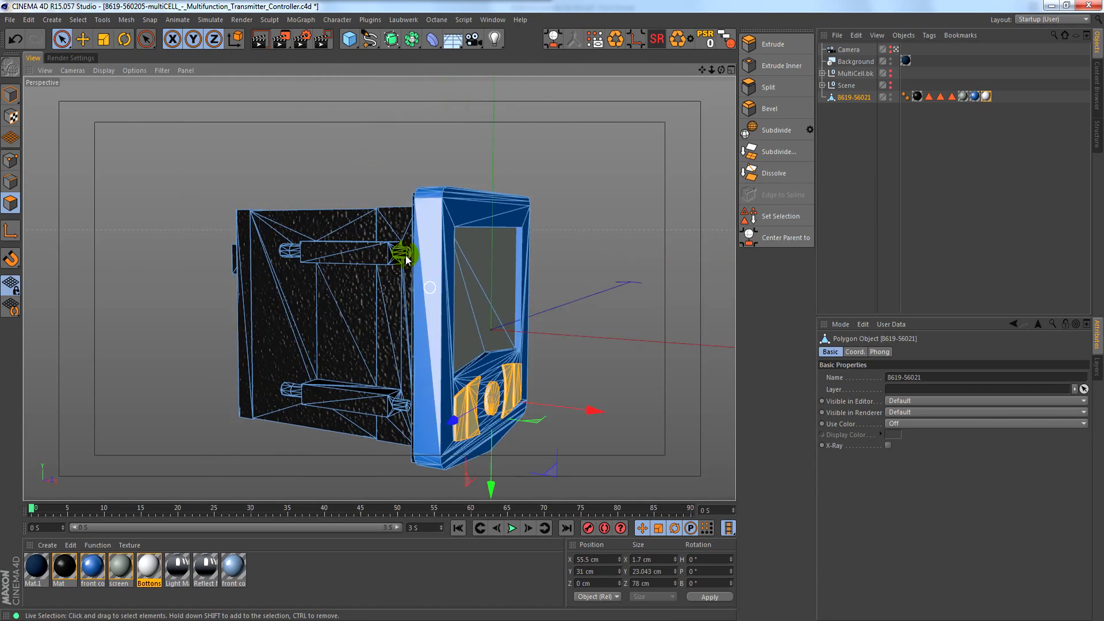
{"action": "left_click_drag", "start_coordinate": [405, 254], "coordinate": [488, 253], "text": "alt"}
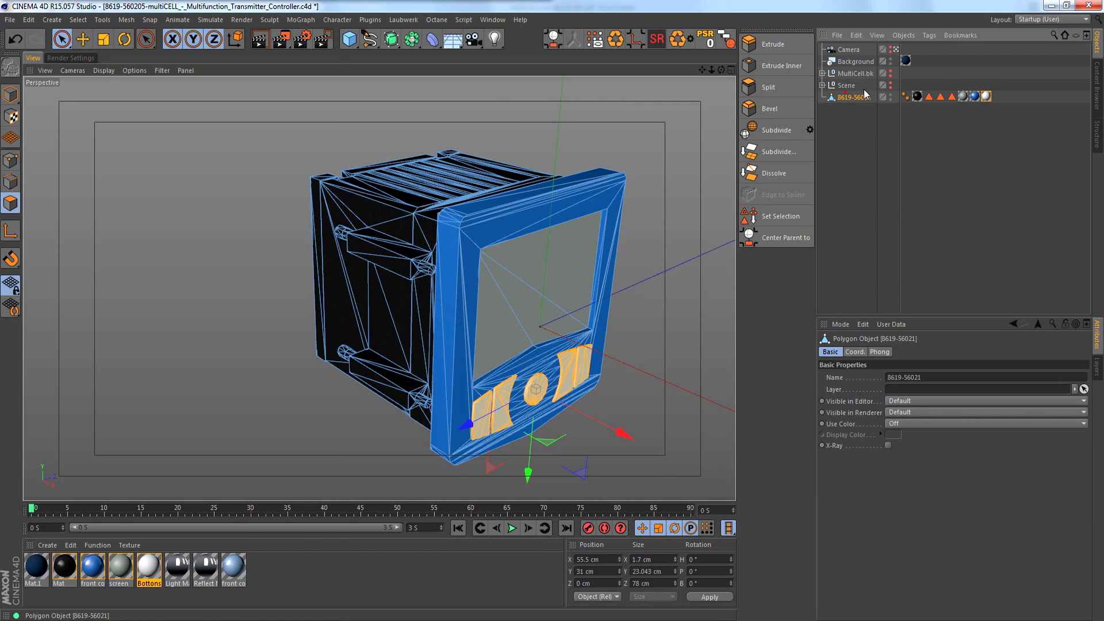
Hide the 8619-56021 object in editor and renderer and show the MultiCell.bk group in its place.
{"action": "left_click", "coordinate": [890, 100], "text": "alt"}
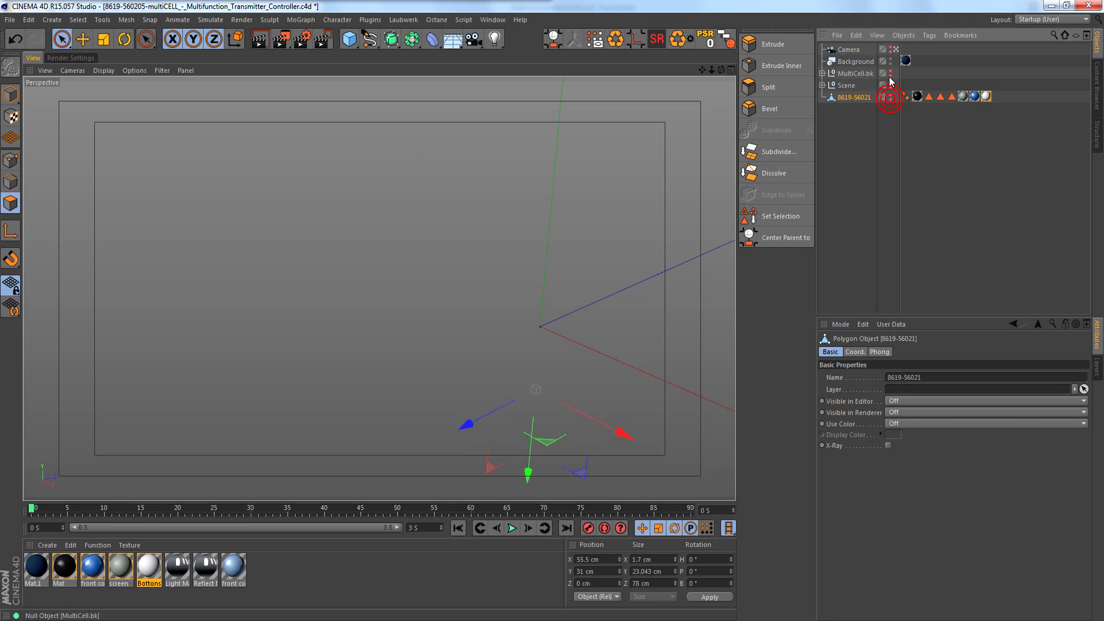
{"action": "left_click", "coordinate": [890, 75], "text": "alt"}
{"action": "left_click_drag", "start_coordinate": [465, 301], "coordinate": [462, 249], "text": "alt"}
{"action": "right_click_drag", "start_coordinate": [423, 236], "coordinate": [778, 166], "text": "alt"}
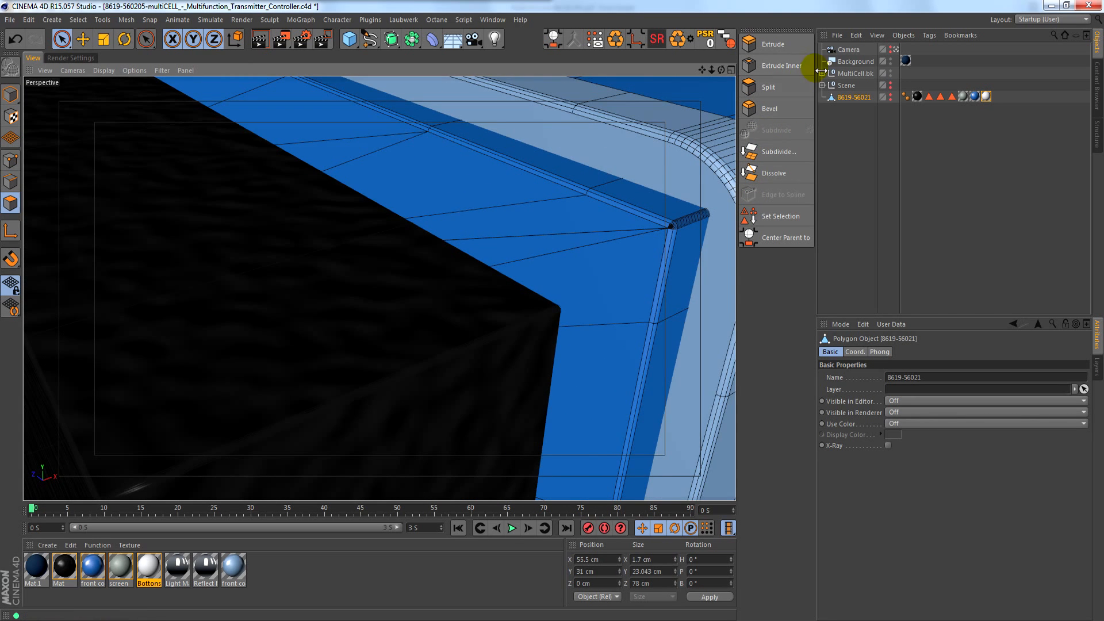
Set the fillet cap radius of the FRont 3rd extrude in MultiCell.bk to 0.1 cm.
{"action": "left_click", "coordinate": [822, 73]}
{"action": "left_click", "coordinate": [827, 156]}
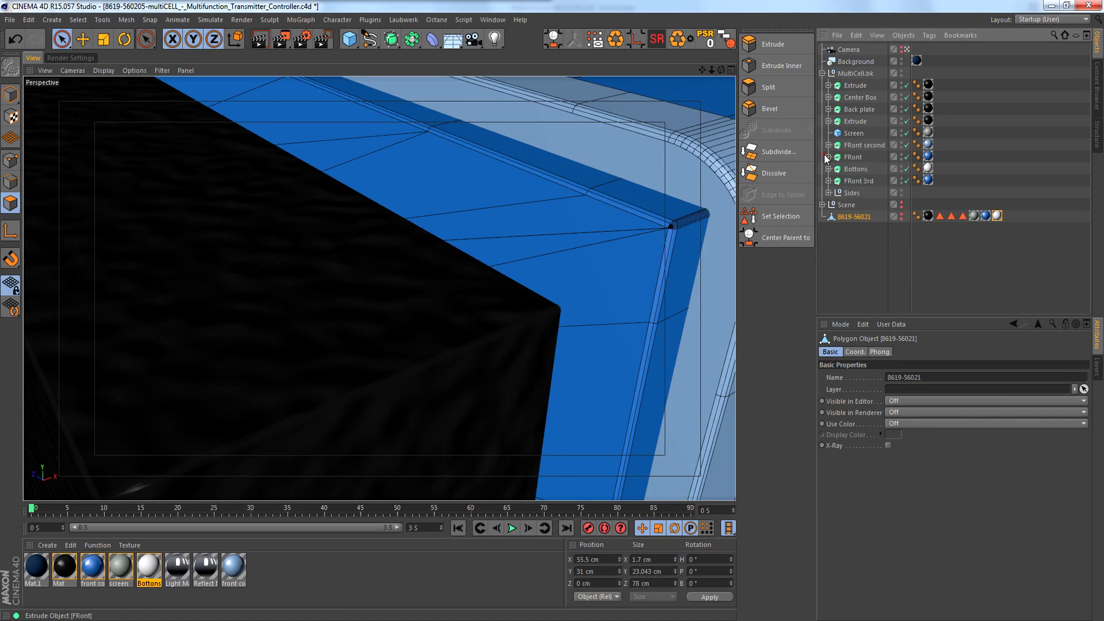
{"action": "left_click", "coordinate": [868, 181]}
{"action": "left_click", "coordinate": [828, 181]}
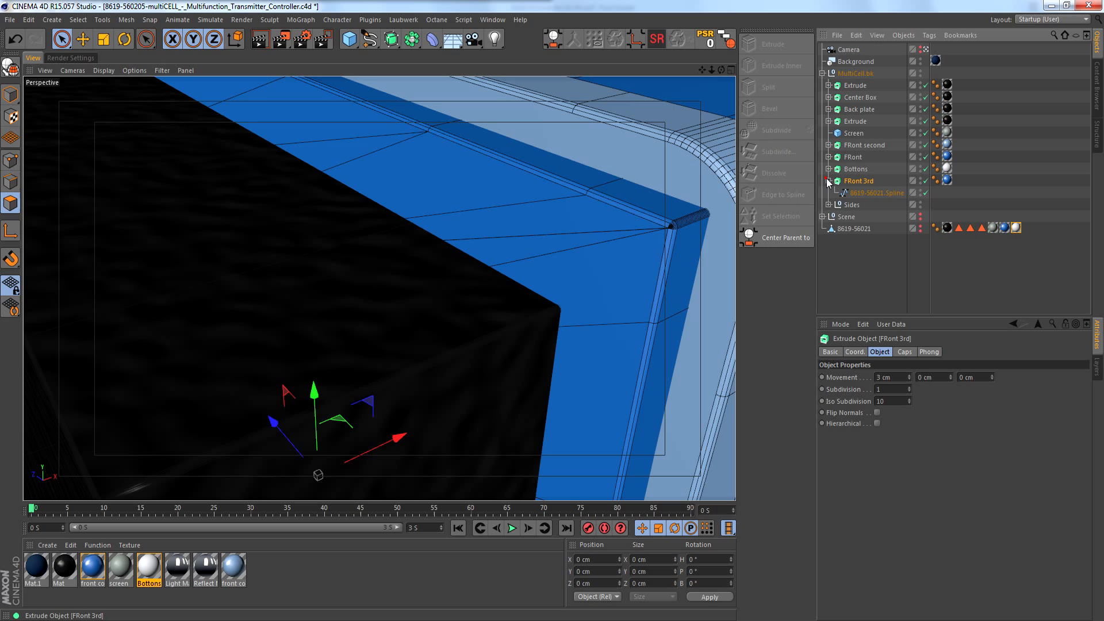
{"action": "left_click", "coordinate": [903, 351]}
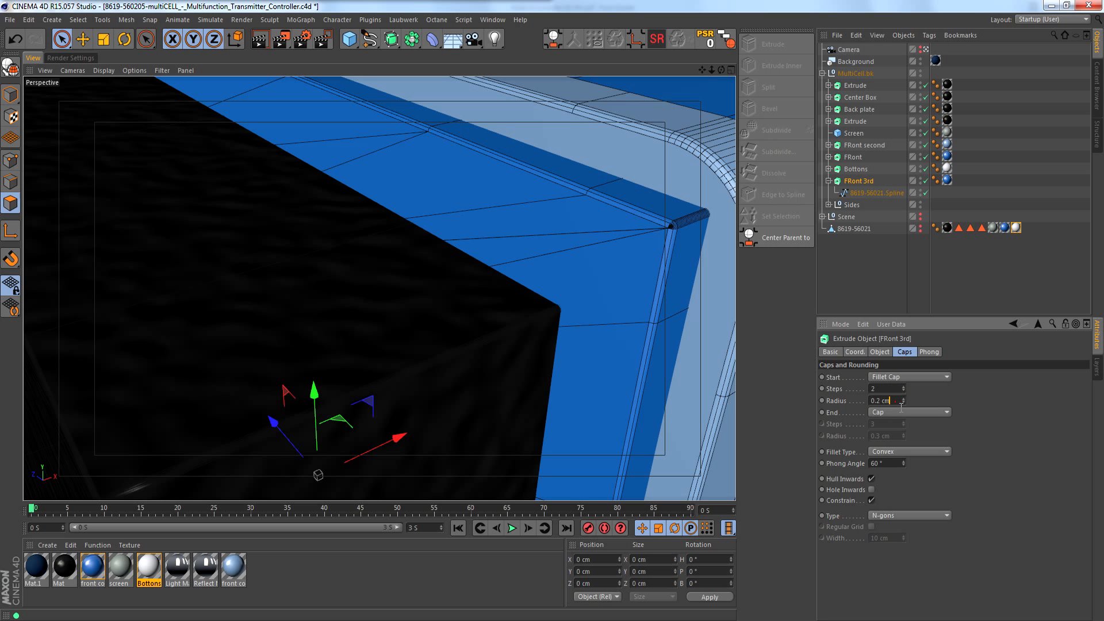
{"action": "key", "text": "Return"}
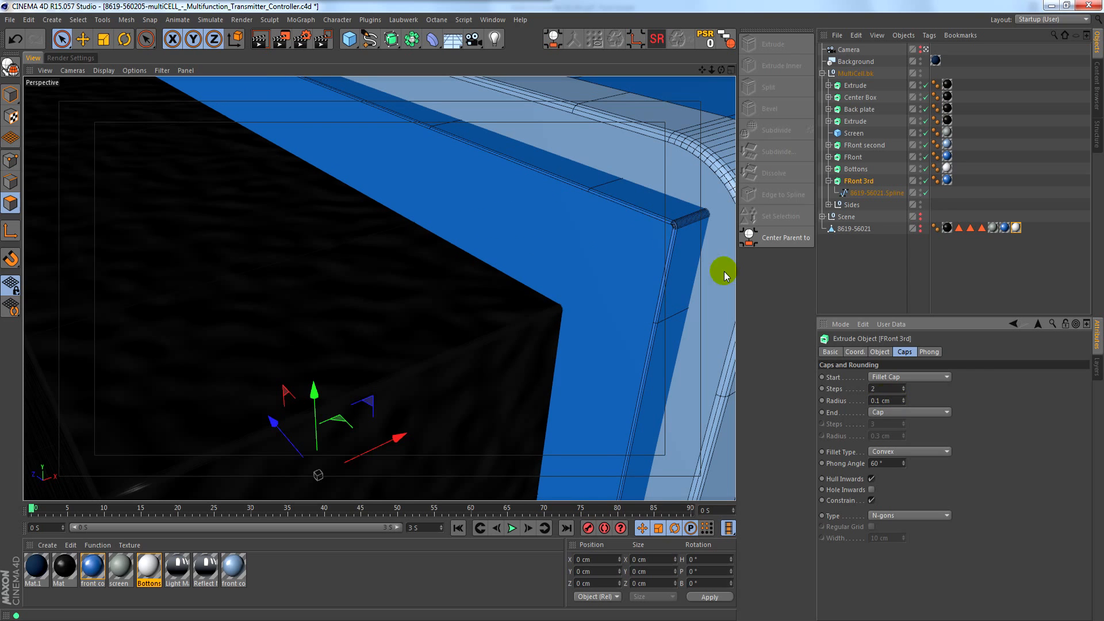
Examine the rebuilt model's frame layers and rounded corner from behind, the side and the front.
{"action": "middle_click_drag", "start_coordinate": [681, 225], "coordinate": [541, 237], "text": "alt"}
{"action": "right_click_drag", "start_coordinate": [540, 237], "coordinate": [720, 236], "text": "alt"}
{"action": "left_click_drag", "start_coordinate": [504, 281], "coordinate": [412, 291], "text": "alt"}
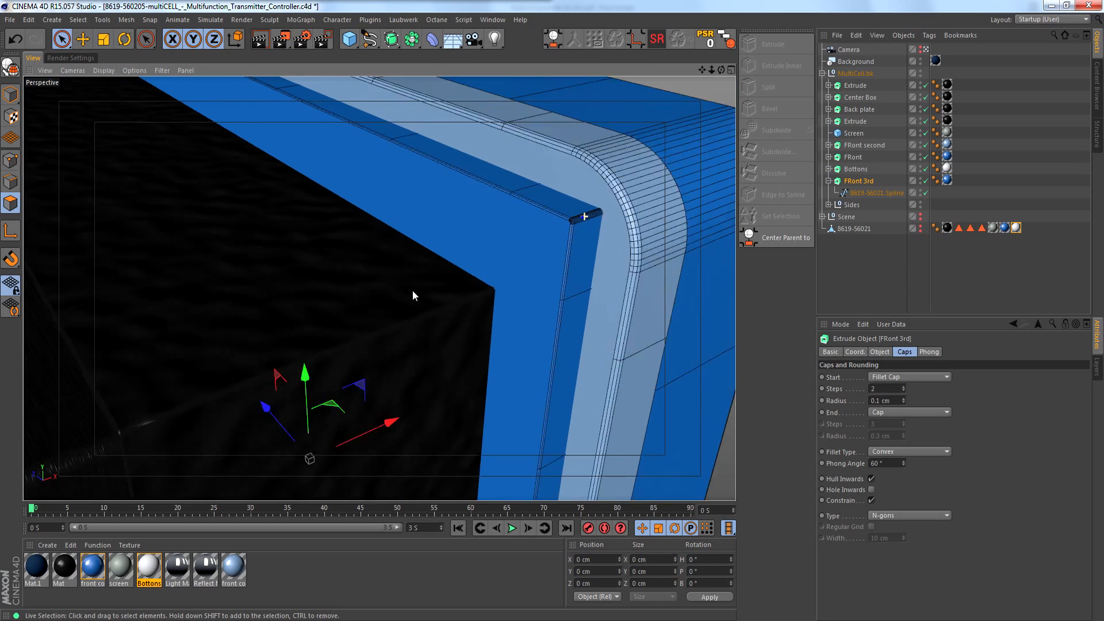
{"action": "right_click_drag", "start_coordinate": [636, 215], "coordinate": [646, 214], "text": "alt"}
{"action": "middle_click_drag", "start_coordinate": [535, 222], "coordinate": [476, 241], "text": "alt"}
{"action": "scroll", "coordinate": [476, 240], "scroll_direction": "down", "scroll_amount": 5}
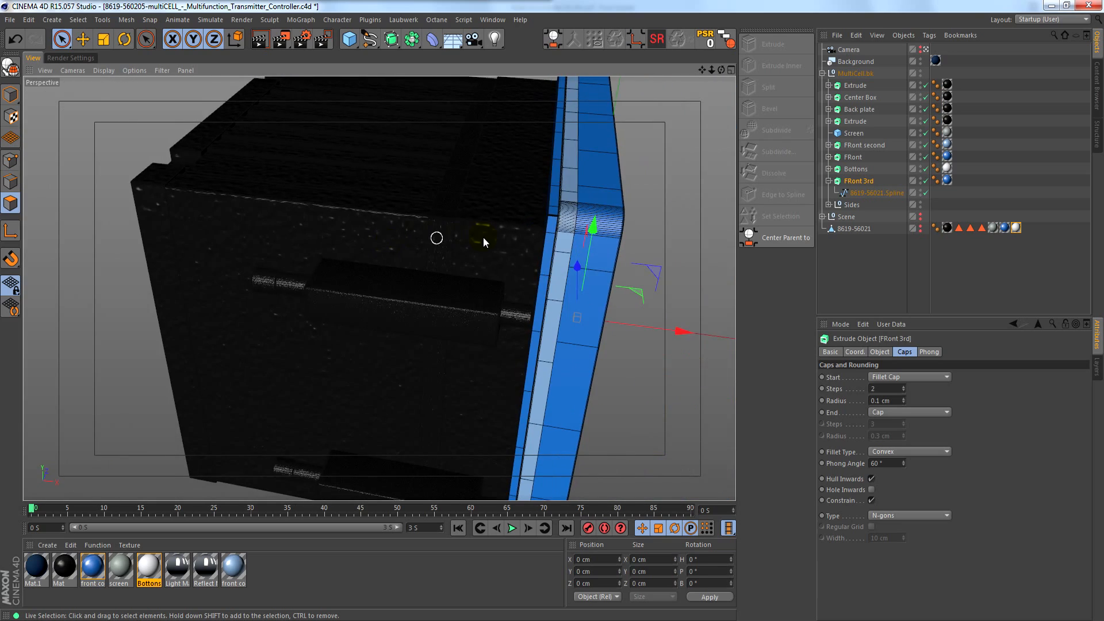
{"action": "left_click_drag", "start_coordinate": [482, 237], "coordinate": [362, 194], "text": "alt"}
{"action": "left_click_drag", "start_coordinate": [581, 219], "coordinate": [549, 252], "text": "alt"}
{"action": "right_click_drag", "start_coordinate": [549, 252], "coordinate": [591, 262], "text": "alt"}
{"action": "left_click_drag", "start_coordinate": [591, 263], "coordinate": [389, 262], "text": "alt"}
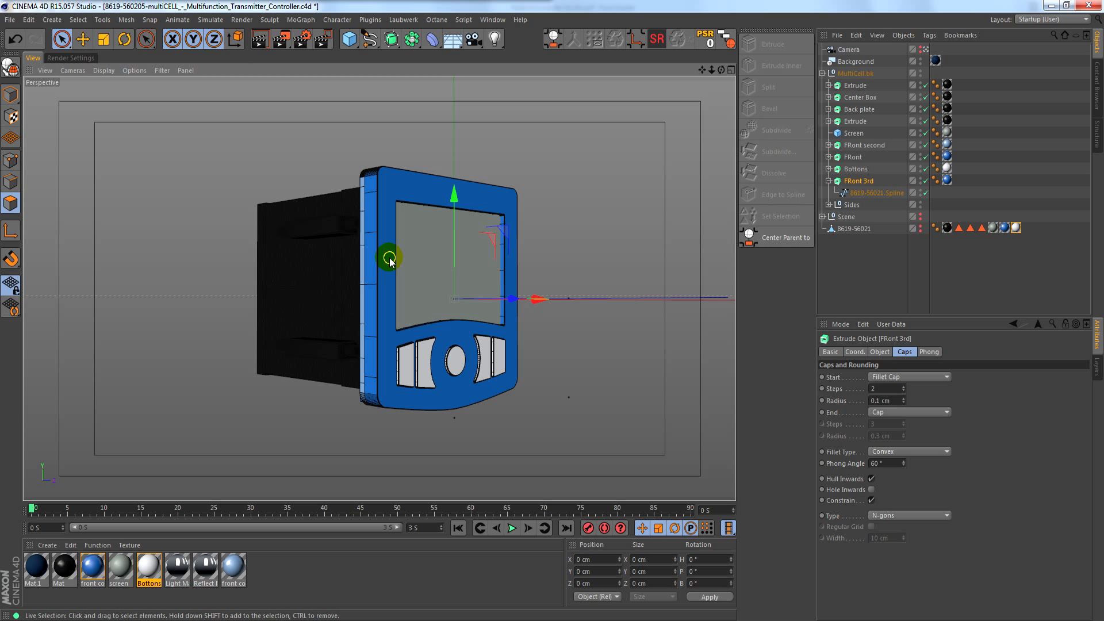
Examine the front frame's rounded corner and outer edge up close, including how the frame layers meet.
{"action": "right_click_drag", "start_coordinate": [382, 208], "coordinate": [408, 209], "text": "alt"}
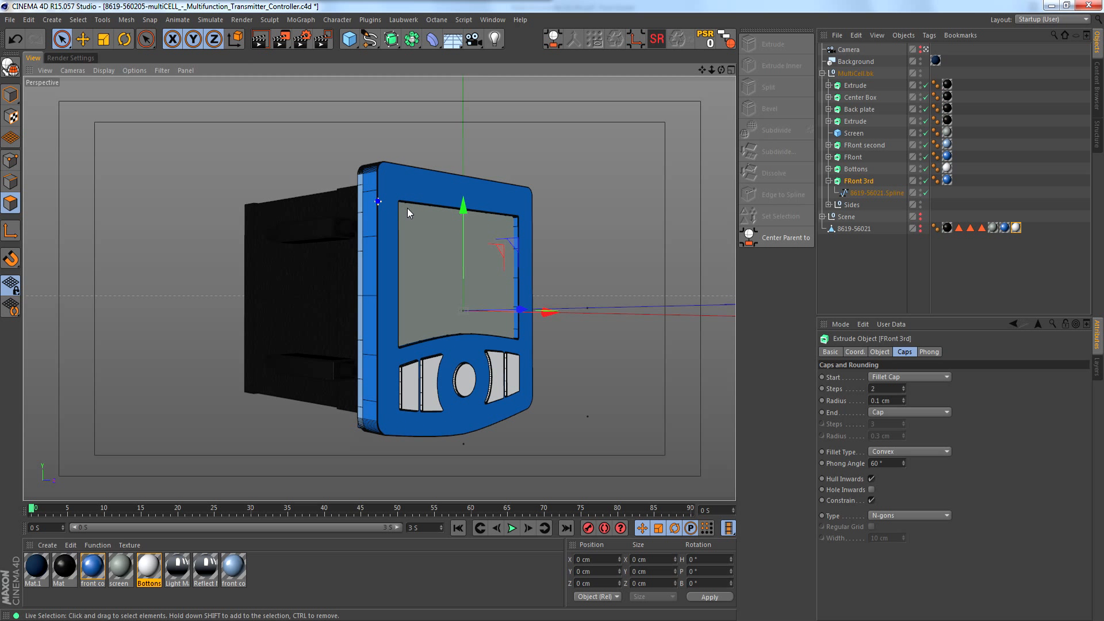
{"action": "right_click", "coordinate": [383, 210], "text": "alt"}
{"action": "left_click", "coordinate": [375, 244]}
{"action": "right_click_drag", "start_coordinate": [378, 240], "coordinate": [581, 234], "text": "alt"}
{"action": "left_click_drag", "start_coordinate": [387, 136], "coordinate": [417, 248], "text": "alt"}
{"action": "right_click", "coordinate": [406, 220]}
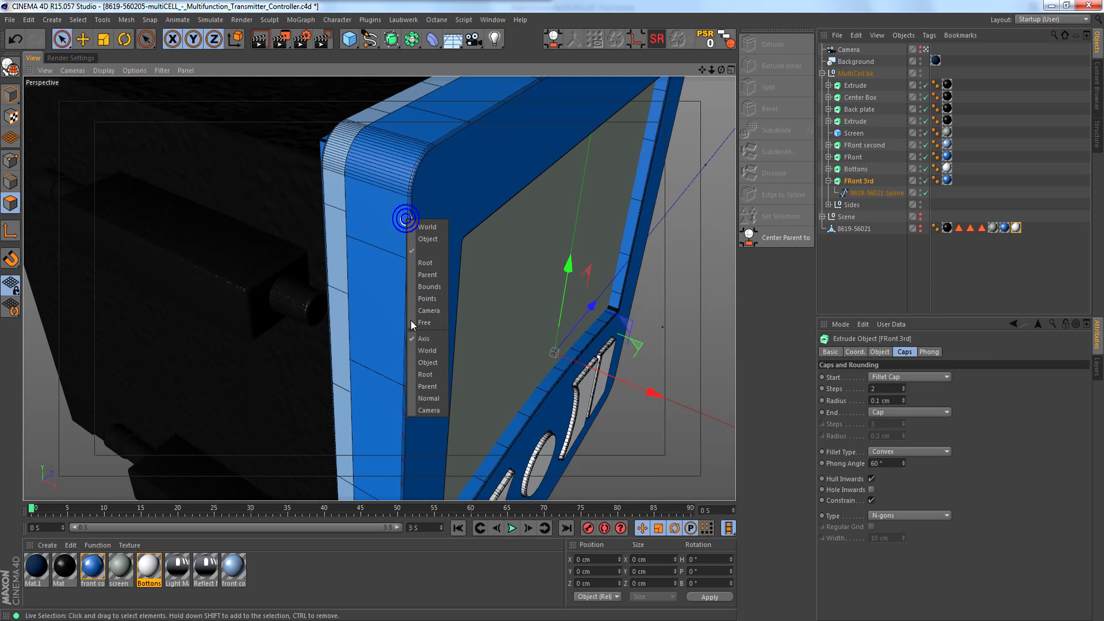
{"action": "left_click", "coordinate": [362, 234]}
{"action": "key", "text": "h"}
{"action": "right_click_drag", "start_coordinate": [314, 266], "coordinate": [309, 266], "text": "alt"}
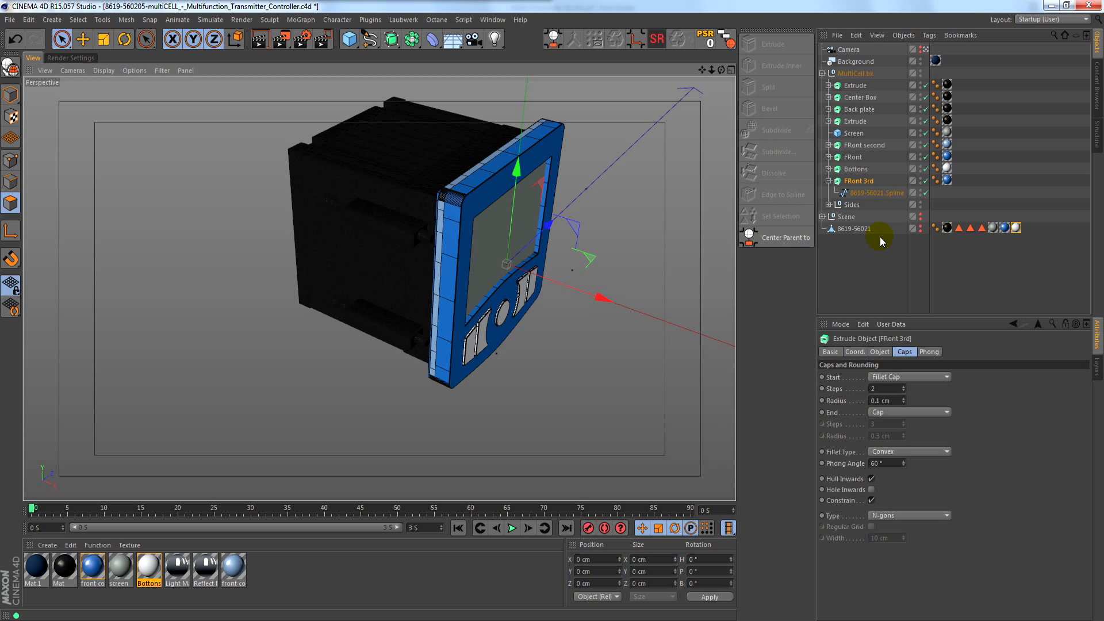
Collapse and hide the MultiCell.bk group, and return the 8619-56021 object's editor and renderer visibility to Default.
{"action": "left_click", "coordinate": [862, 228]}
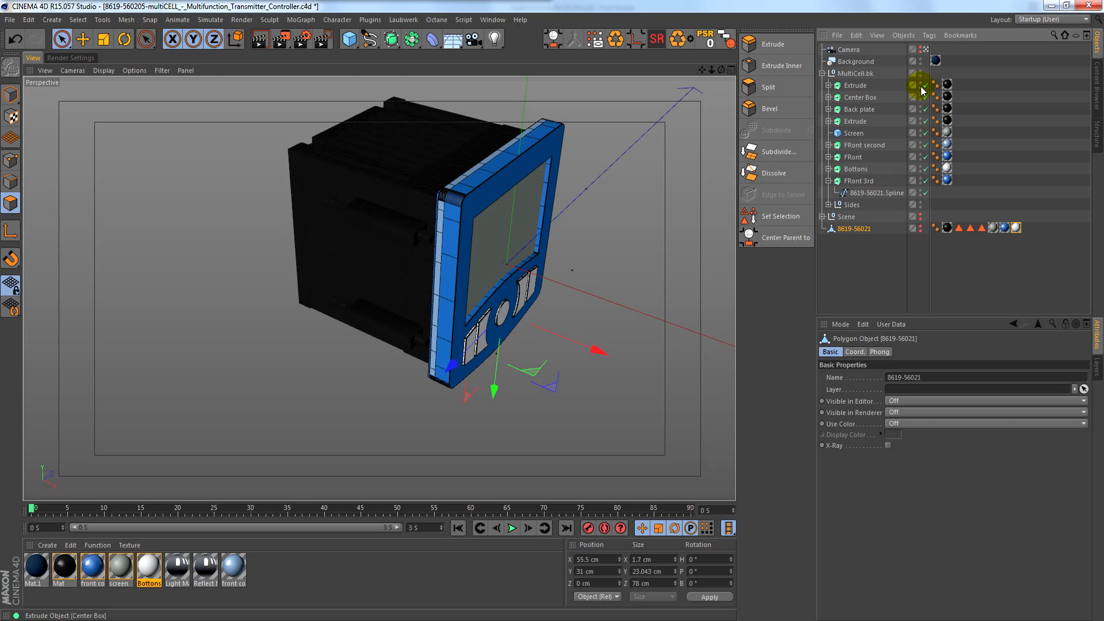
{"action": "left_click", "coordinate": [822, 73]}
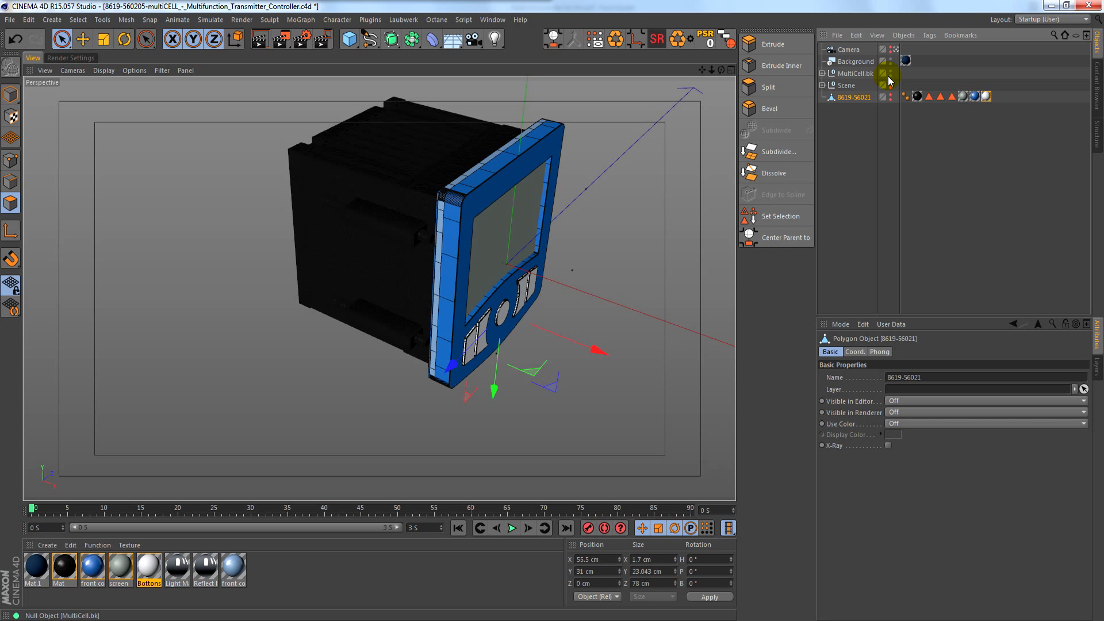
{"action": "left_click", "coordinate": [890, 73]}
{"action": "left_click", "coordinate": [890, 95]}
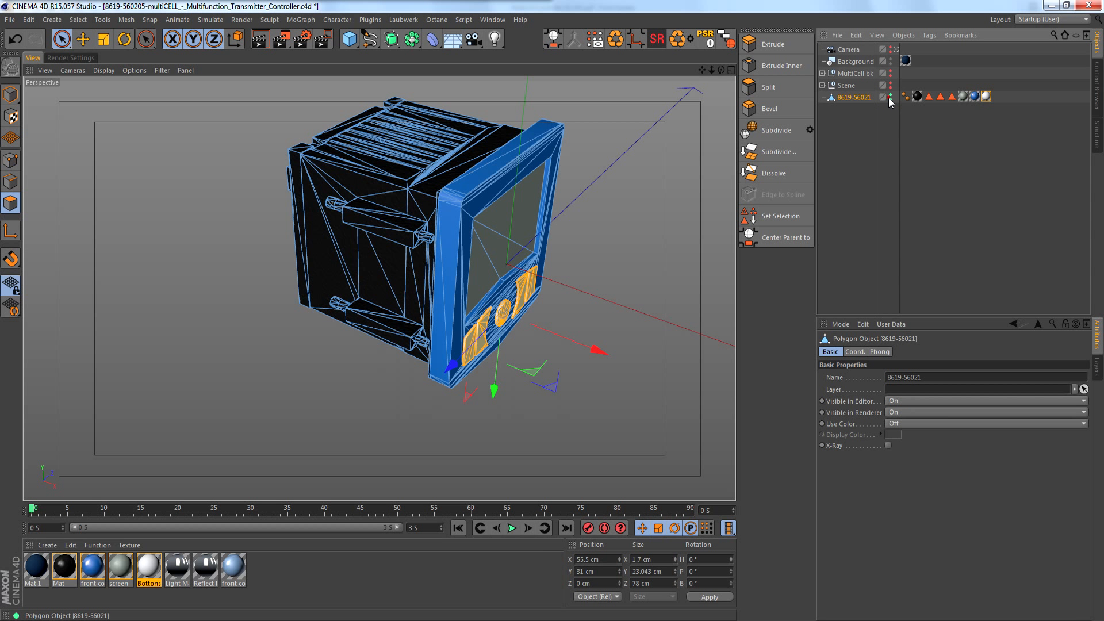
{"action": "left_click", "coordinate": [890, 99]}
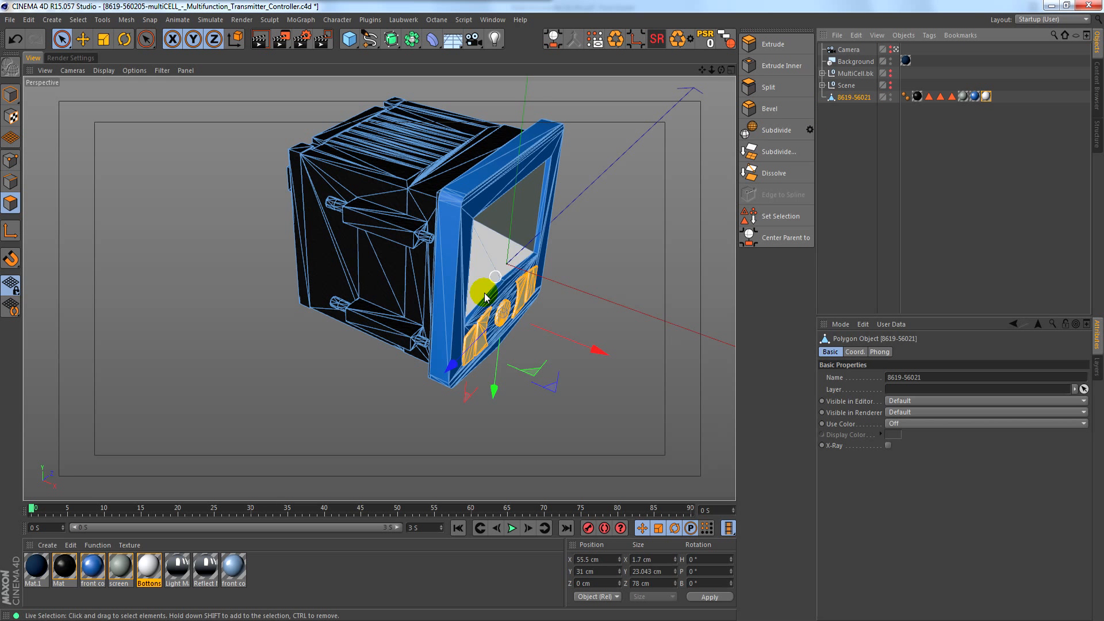
Clear the button polygon selection on the 8619-56021 mesh and switch to edge editing at the front frame's corner.
{"action": "left_click_drag", "start_coordinate": [480, 296], "coordinate": [598, 351], "text": "alt"}
{"action": "left_click", "coordinate": [601, 323]}
{"action": "mouse_move", "coordinate": [496, 278]}
{"action": "left_mouse_down", "text": "alt"}
{"action": "mouse_move", "coordinate": [408, 299]}
{"action": "mouse_move", "coordinate": [545, 170]}
{"action": "mouse_move", "coordinate": [618, 339]}
{"action": "mouse_move", "coordinate": [461, 192]}
{"action": "mouse_move", "coordinate": [571, 168]}
{"action": "left_mouse_up", "text": "alt"}
{"action": "mouse_move", "coordinate": [570, 168]}
{"action": "right_mouse_down", "text": "alt"}
{"action": "mouse_move", "coordinate": [441, 151]}
{"action": "mouse_move", "coordinate": [412, 167]}
{"action": "right_mouse_up", "text": "alt"}
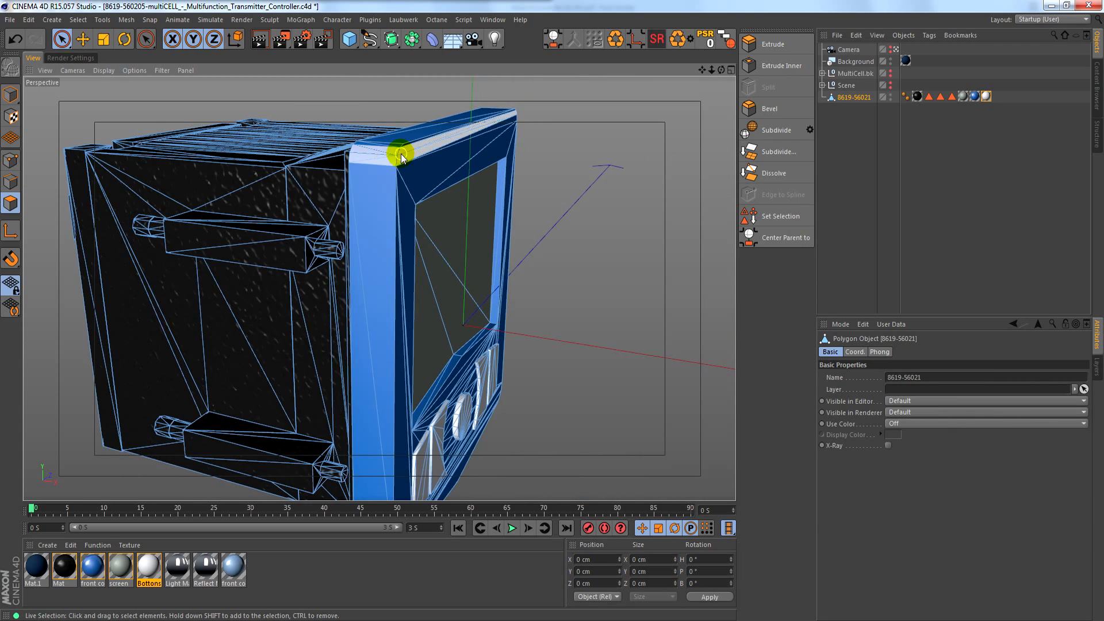
{"action": "middle_click_drag", "start_coordinate": [402, 153], "coordinate": [368, 197], "text": "alt"}
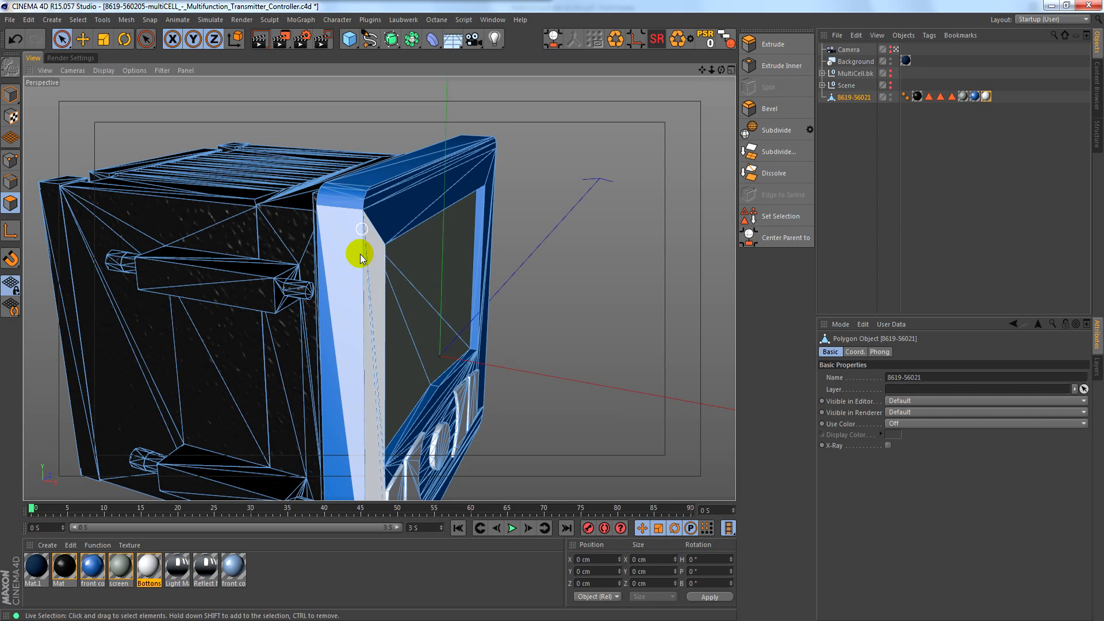
{"action": "left_click", "coordinate": [12, 183]}
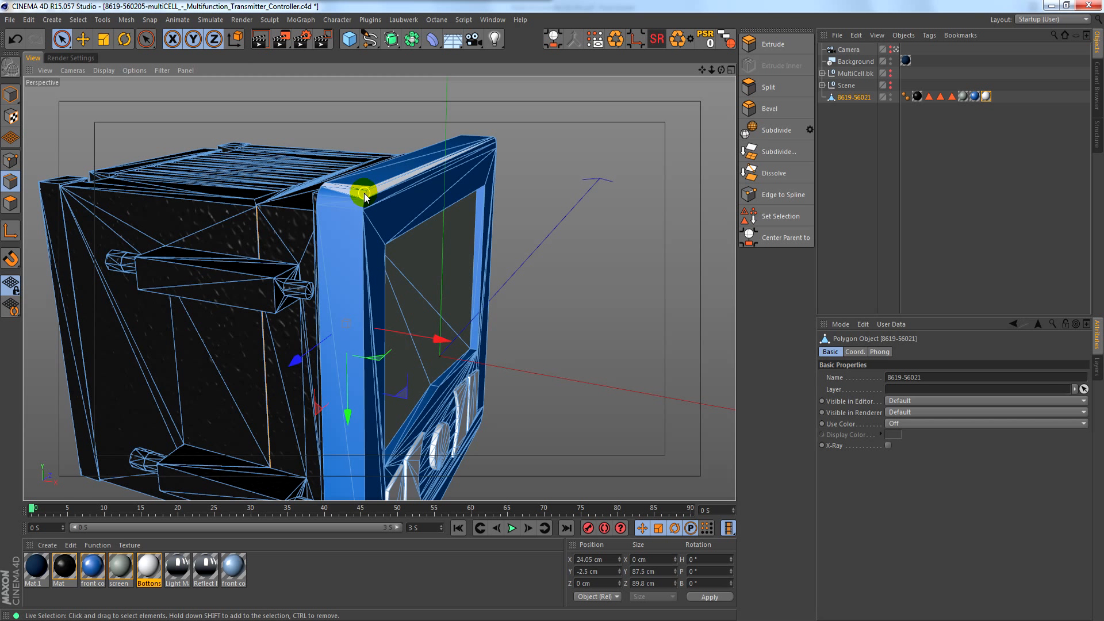
Try Loop Selection on the front frame's edges, with Stop at Boundary Edges switched on and off.
{"action": "key", "text": "u"}
{"action": "key", "text": "l"}
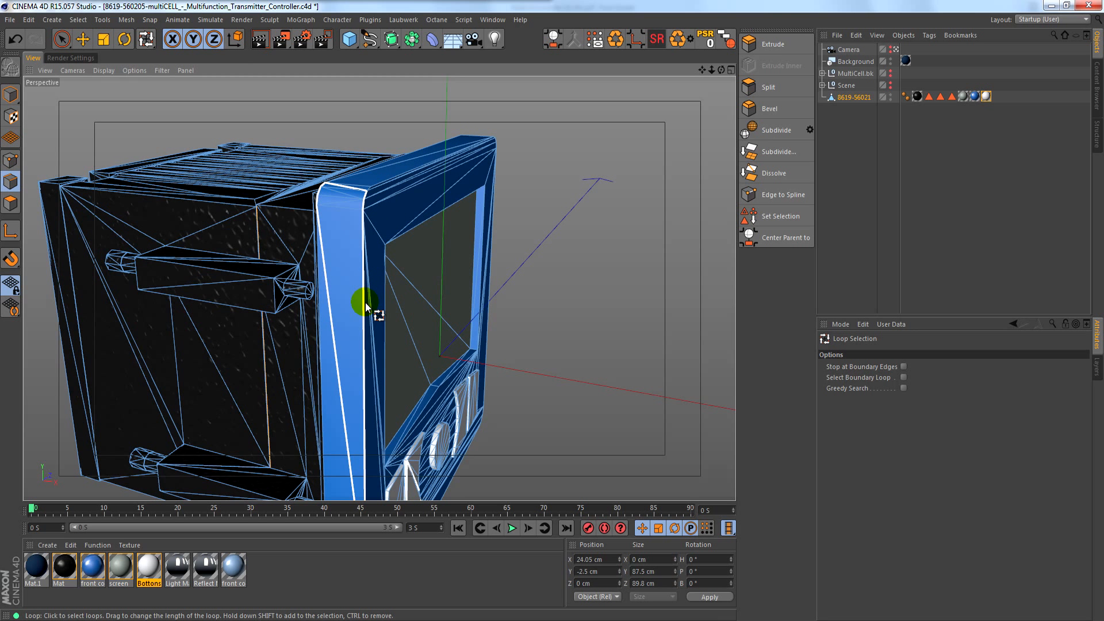
{"action": "left_click_drag", "start_coordinate": [357, 208], "coordinate": [437, 192], "text": "alt"}
{"action": "right_click_drag", "start_coordinate": [437, 192], "coordinate": [480, 191], "text": "alt"}
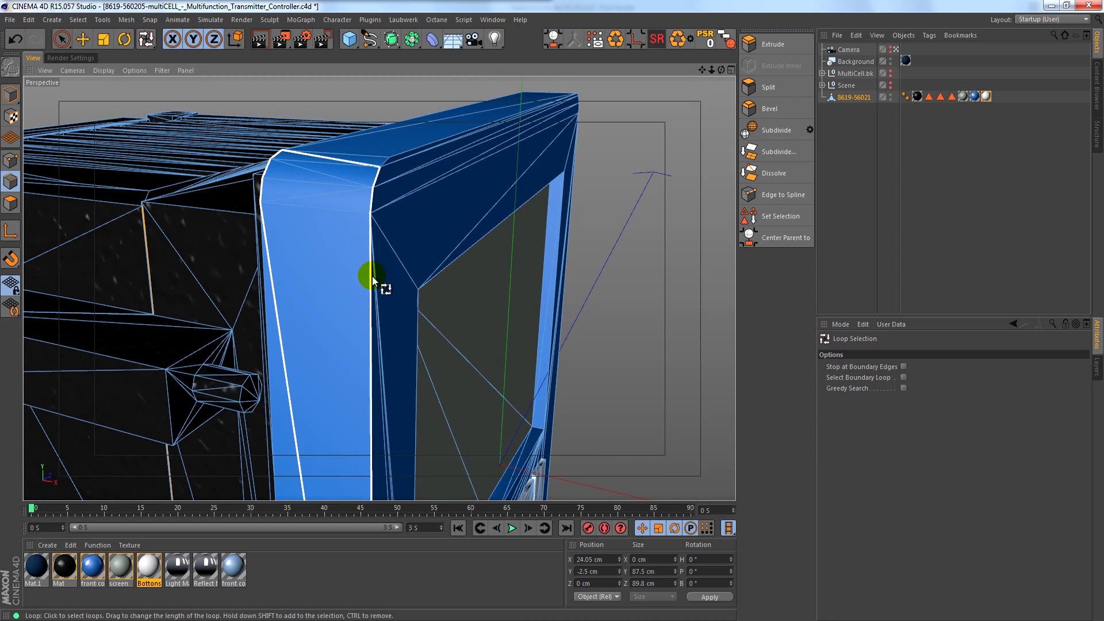
{"action": "right_click_drag", "start_coordinate": [416, 171], "coordinate": [409, 229], "text": "alt"}
{"action": "left_click_drag", "start_coordinate": [408, 229], "coordinate": [387, 222], "text": "alt"}
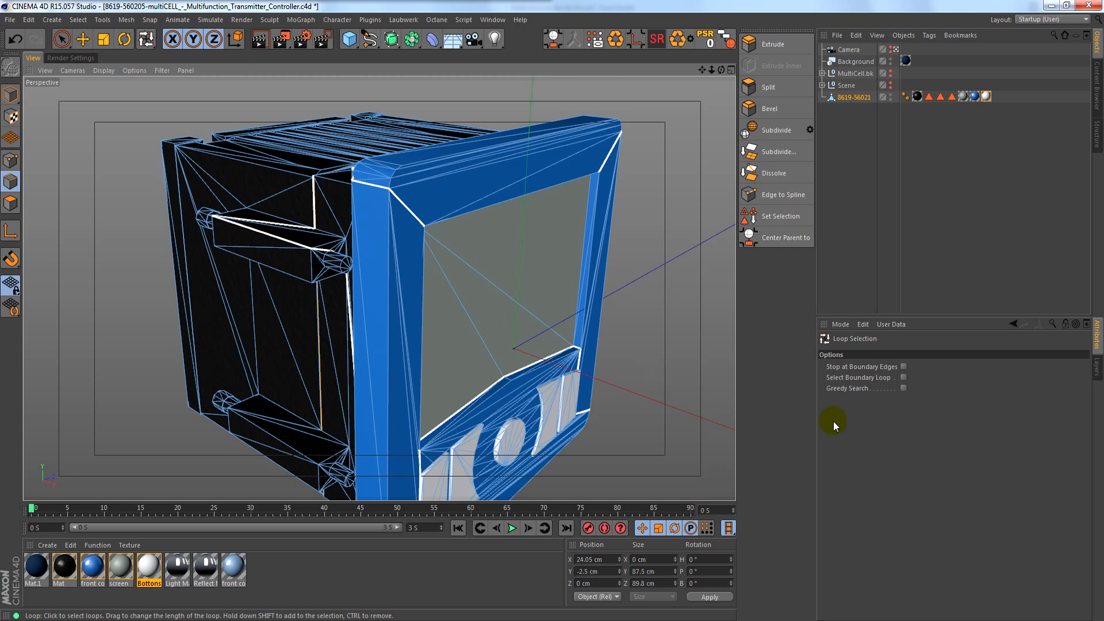
{"action": "left_click", "coordinate": [902, 372]}
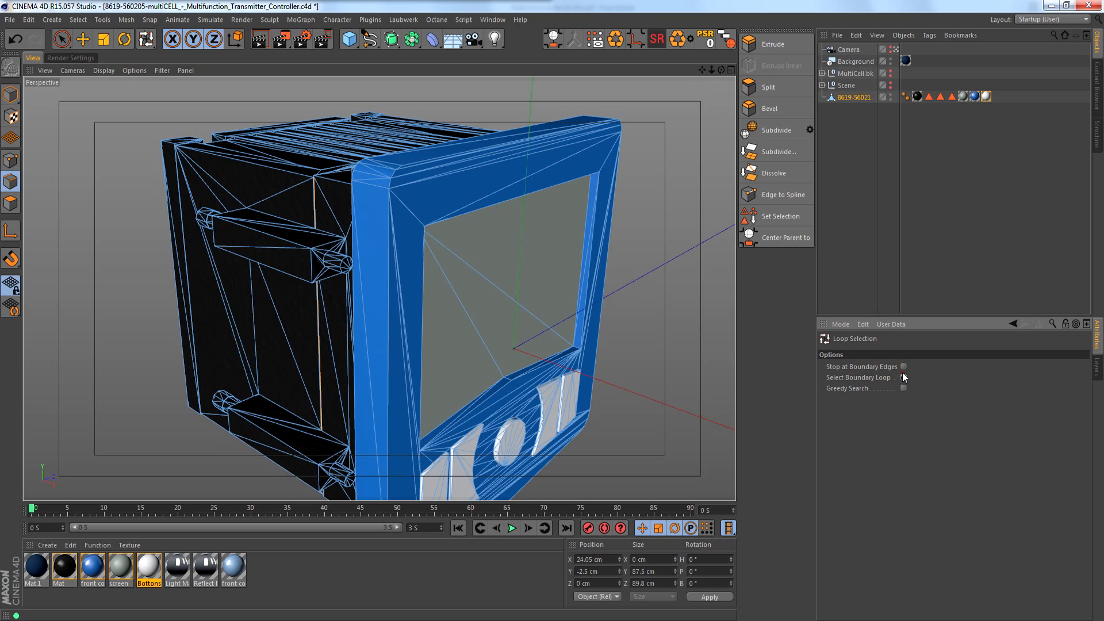
{"action": "left_click", "coordinate": [391, 190]}
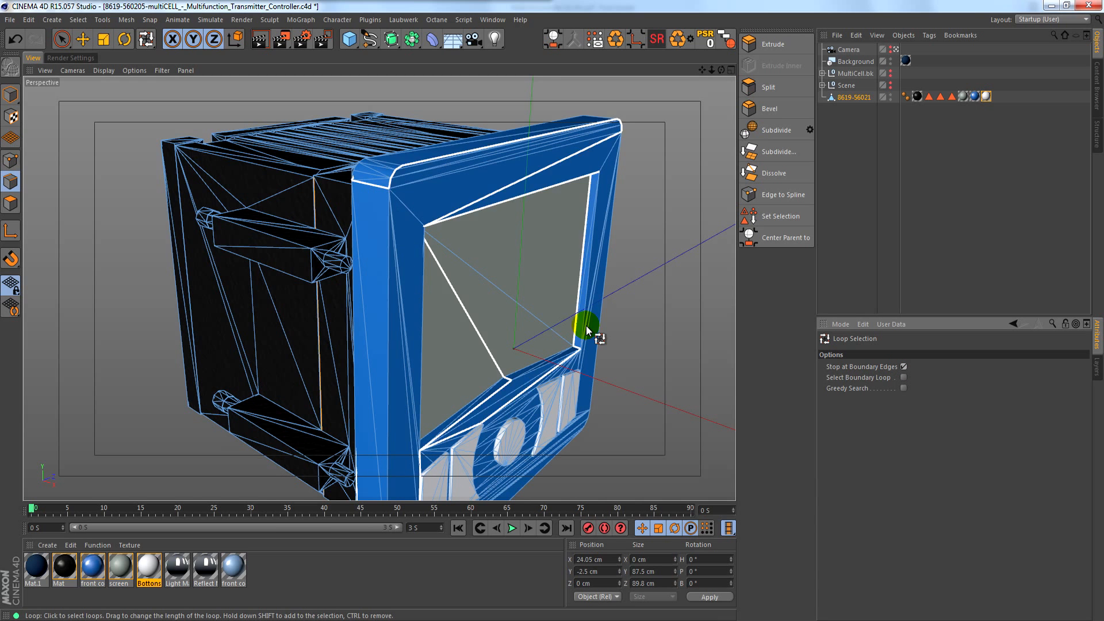
{"action": "left_click", "coordinate": [903, 367]}
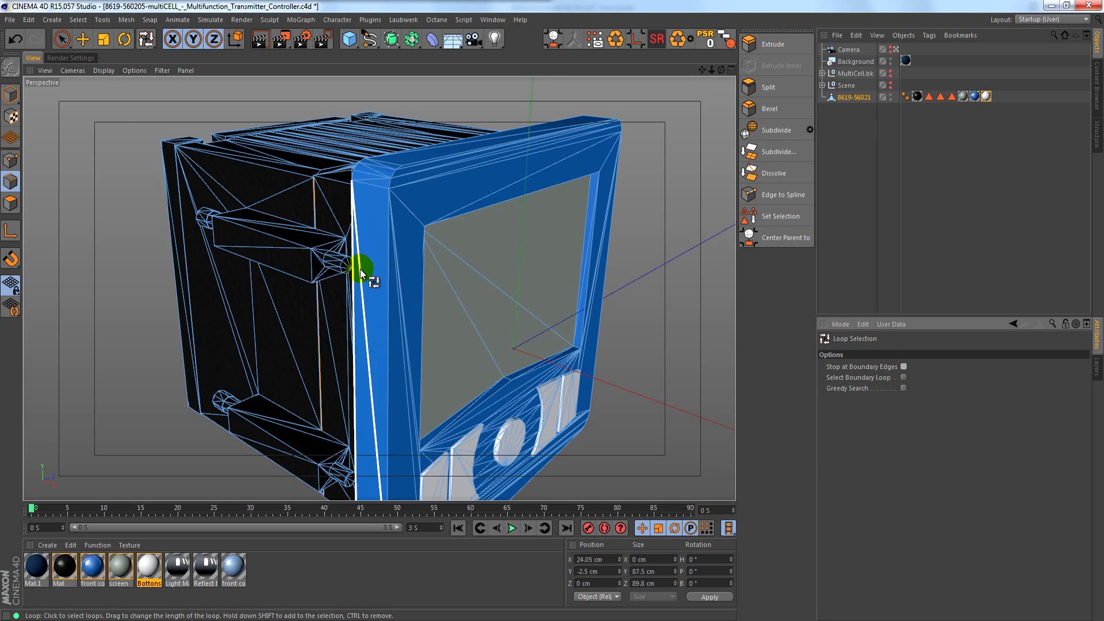
Try loop-selecting the end edge rings of the small cylindrical pegs on the housing's side clip.
{"action": "right_click_drag", "start_coordinate": [340, 256], "coordinate": [566, 260], "text": "alt"}
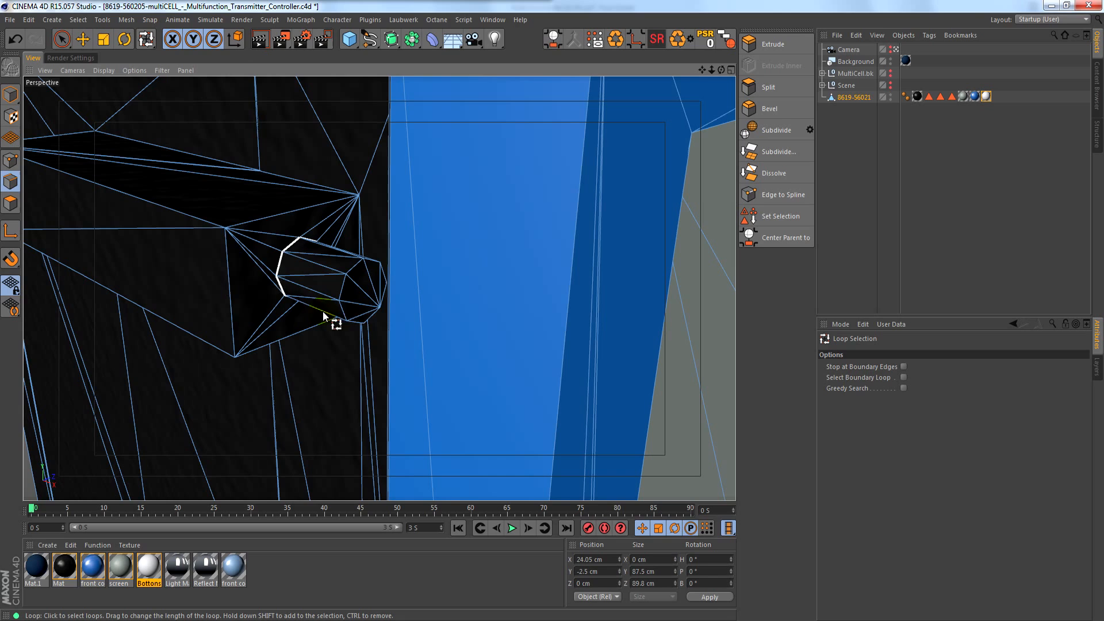
{"action": "left_click", "coordinate": [344, 287]}
{"action": "right_click_drag", "start_coordinate": [370, 287], "coordinate": [281, 330], "text": "alt"}
{"action": "left_click_drag", "start_coordinate": [276, 254], "coordinate": [580, 256], "text": "alt"}
{"action": "left_click_drag", "start_coordinate": [212, 308], "coordinate": [347, 267], "text": "alt"}
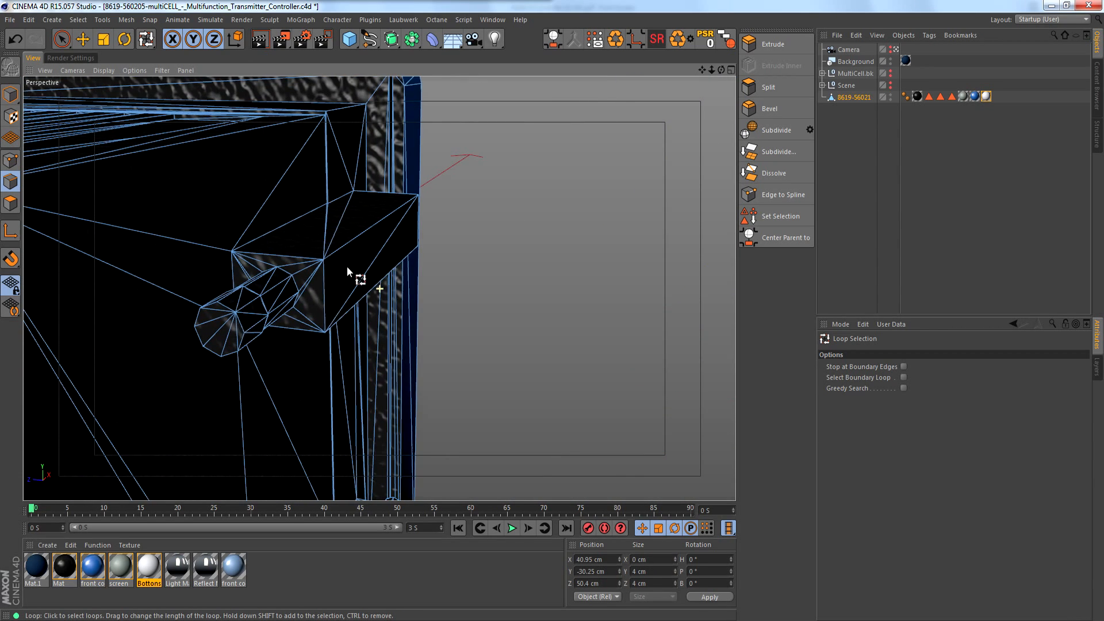
{"action": "left_click", "coordinate": [230, 310]}
{"action": "left_click_drag", "start_coordinate": [270, 308], "coordinate": [129, 316], "text": "alt"}
{"action": "right_click_drag", "start_coordinate": [212, 316], "coordinate": [298, 295], "text": "alt"}
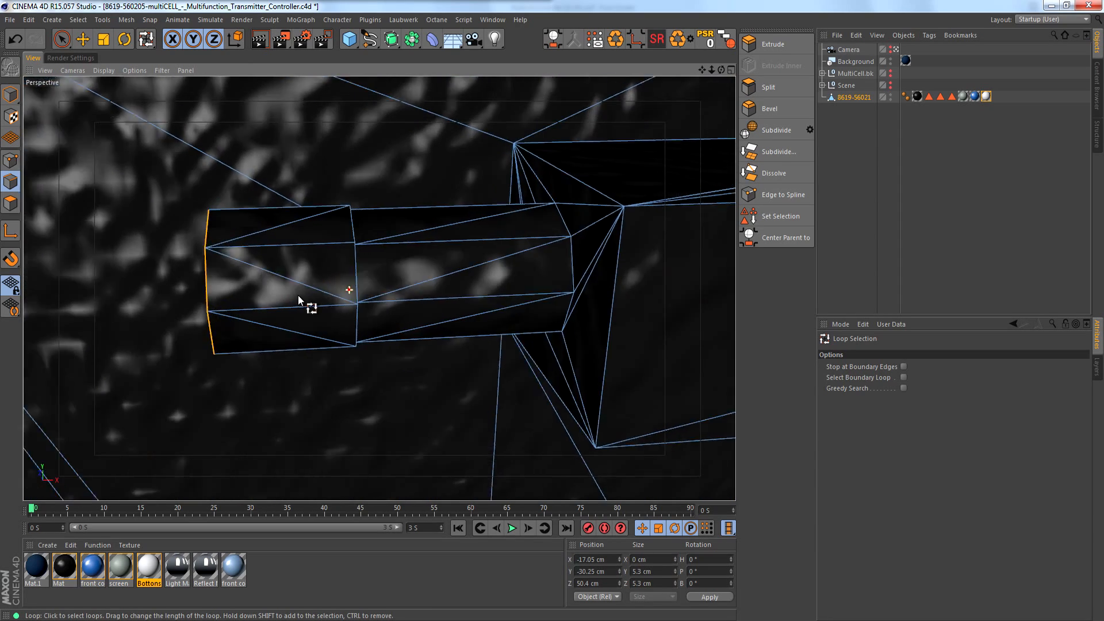
Try loop-selecting the peg's base and middle edge rings, and inspect the middle ring up close.
{"action": "left_click", "coordinate": [558, 251]}
{"action": "left_click_drag", "start_coordinate": [520, 278], "coordinate": [377, 259], "text": "alt"}
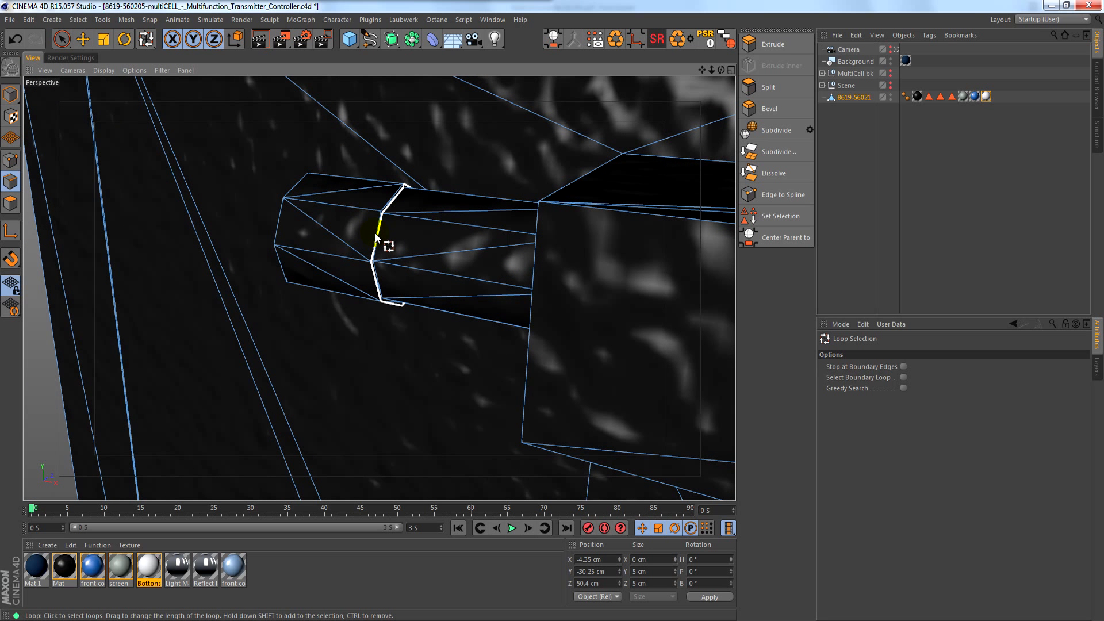
{"action": "left_click", "coordinate": [377, 235]}
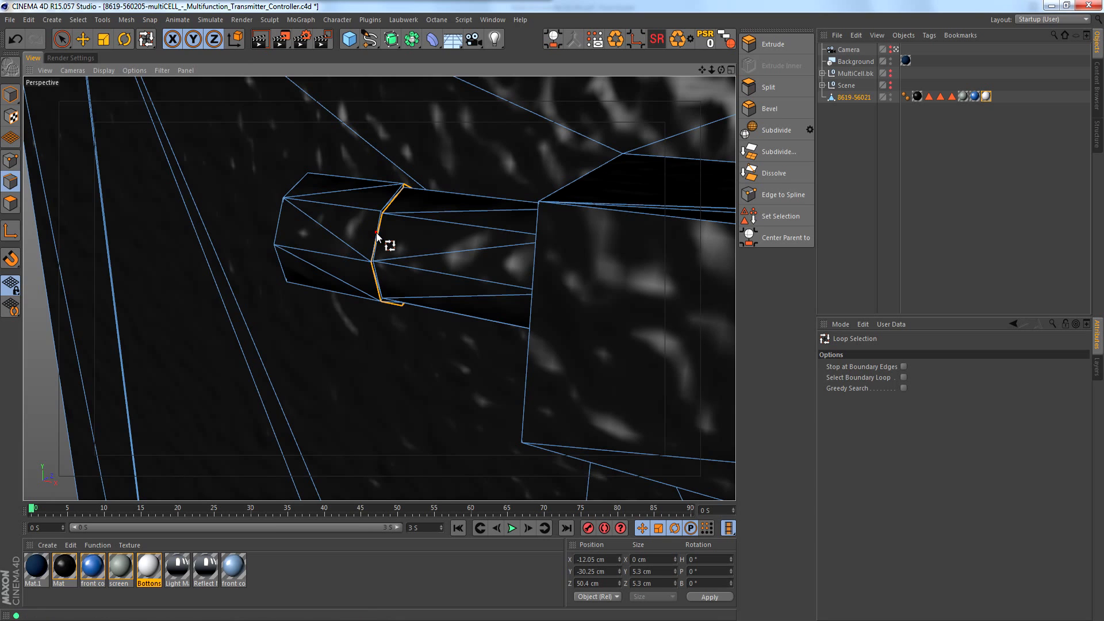
{"action": "scroll", "coordinate": [425, 196], "scroll_direction": "up", "scroll_amount": 5}
{"action": "scroll", "coordinate": [449, 184], "scroll_direction": "up", "scroll_amount": 3}
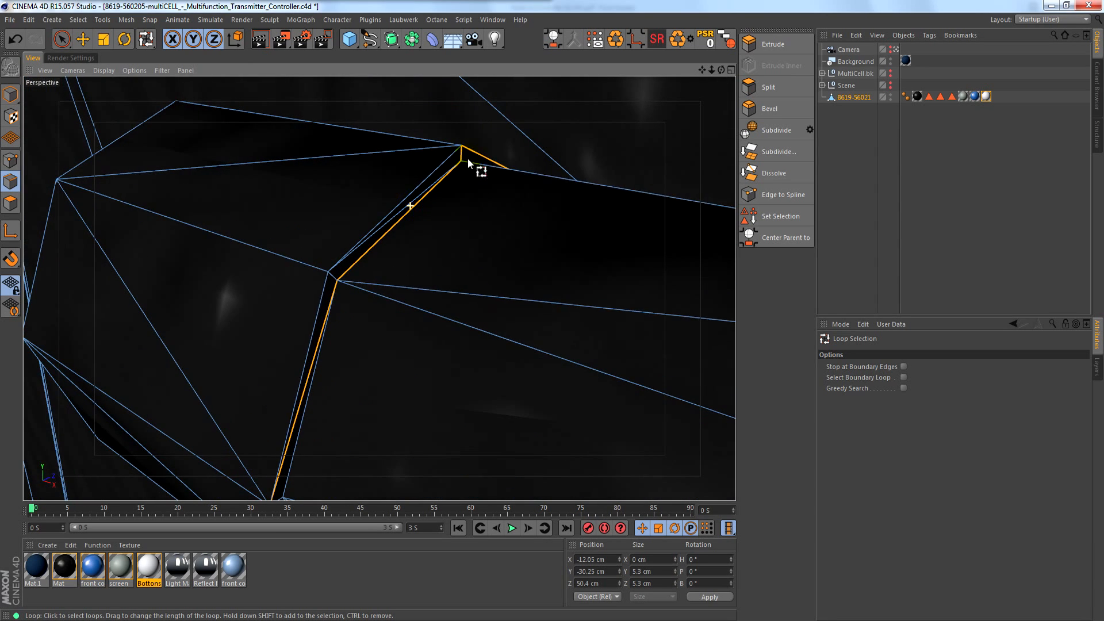
{"action": "scroll", "coordinate": [508, 256], "scroll_direction": "down", "scroll_amount": 8}
{"action": "scroll", "coordinate": [495, 329], "scroll_direction": "down", "scroll_amount": 5}
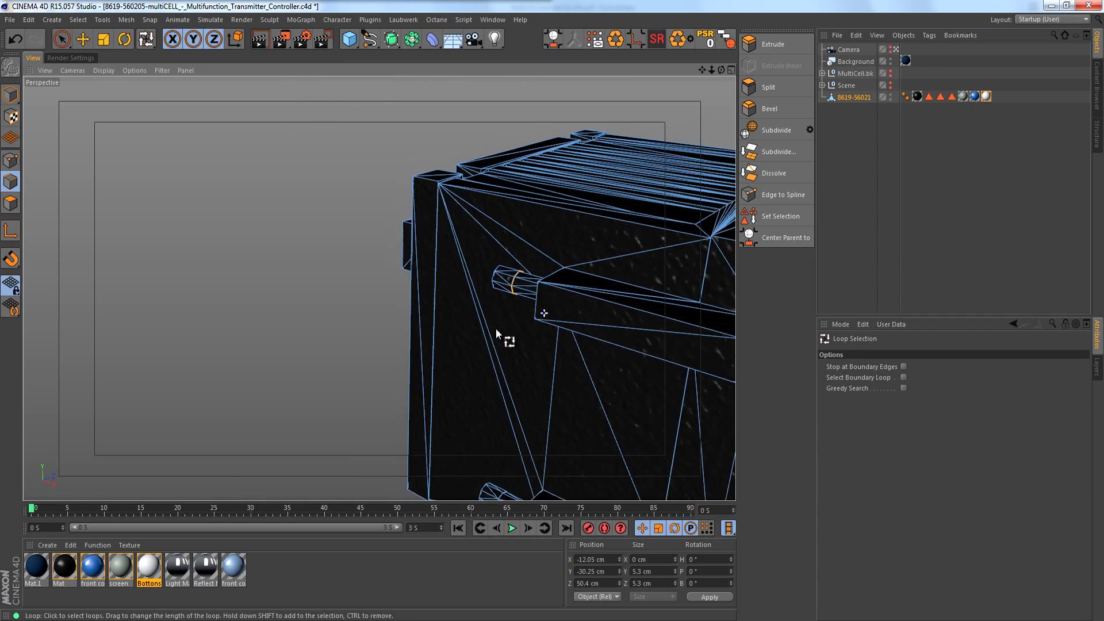
Return to Live Selection in edge mode on the 8619-56021 mesh and select the front frame's vertical outer front edge.
{"action": "left_click_drag", "start_coordinate": [495, 328], "coordinate": [660, 274], "text": "alt"}
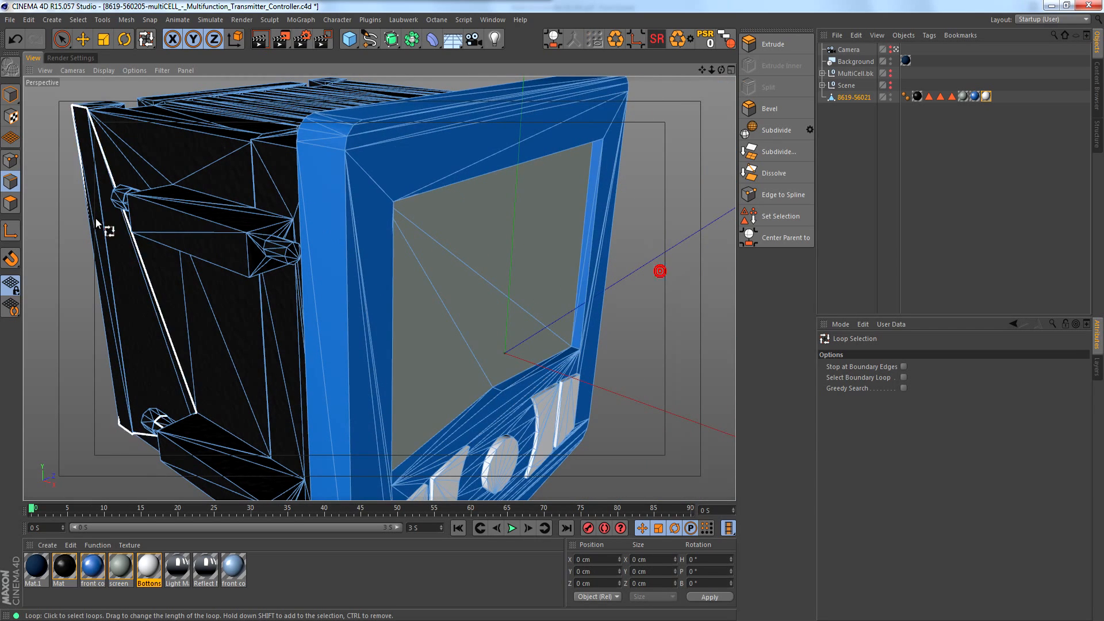
{"action": "left_click", "coordinate": [11, 94]}
{"action": "left_click", "coordinate": [62, 38]}
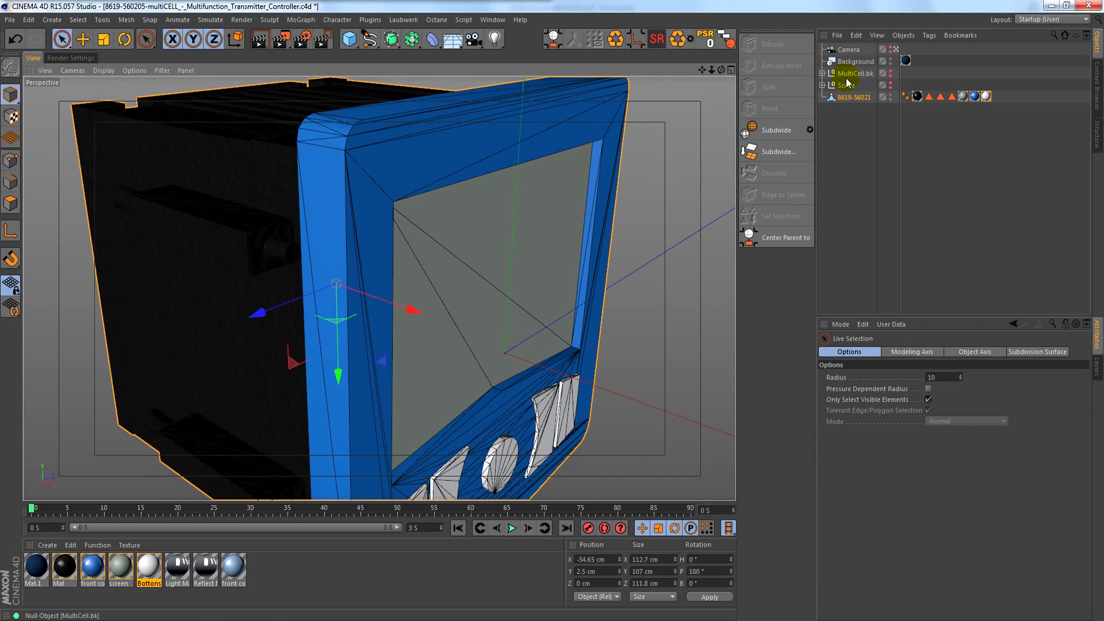
{"action": "left_click", "coordinate": [845, 97]}
{"action": "left_click", "coordinate": [11, 182]}
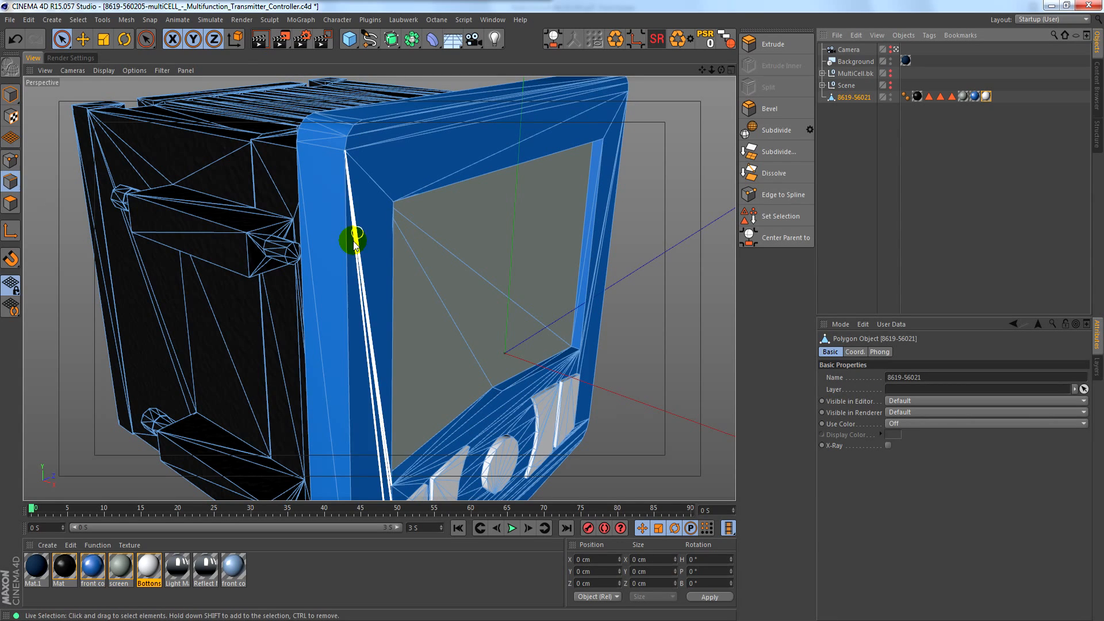
{"action": "left_click", "coordinate": [348, 256]}
{"action": "left_click", "coordinate": [348, 255]}
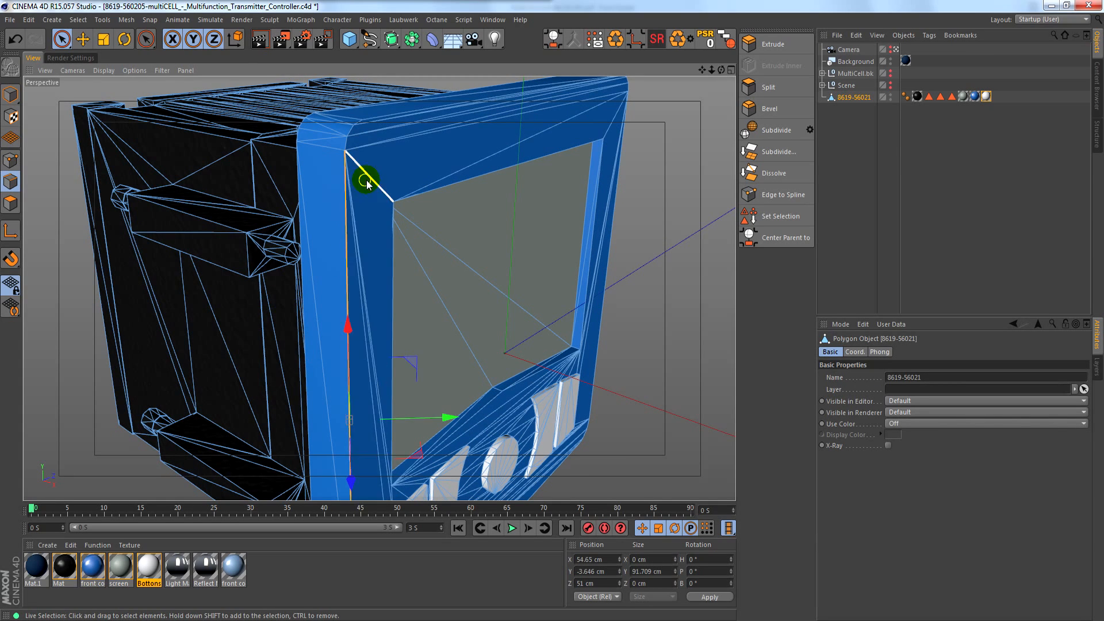
Add the adjoining rounded top corner's front edges and the long top front edge to the edge selection.
{"action": "middle_click_drag", "start_coordinate": [345, 124], "coordinate": [366, 241], "text": "alt"}
{"action": "right_click_drag", "start_coordinate": [364, 237], "coordinate": [441, 291], "text": "alt"}
{"action": "right_click_drag", "start_coordinate": [377, 351], "coordinate": [423, 350], "text": "alt"}
{"action": "middle_click_drag", "start_coordinate": [427, 342], "coordinate": [380, 289], "text": "alt"}
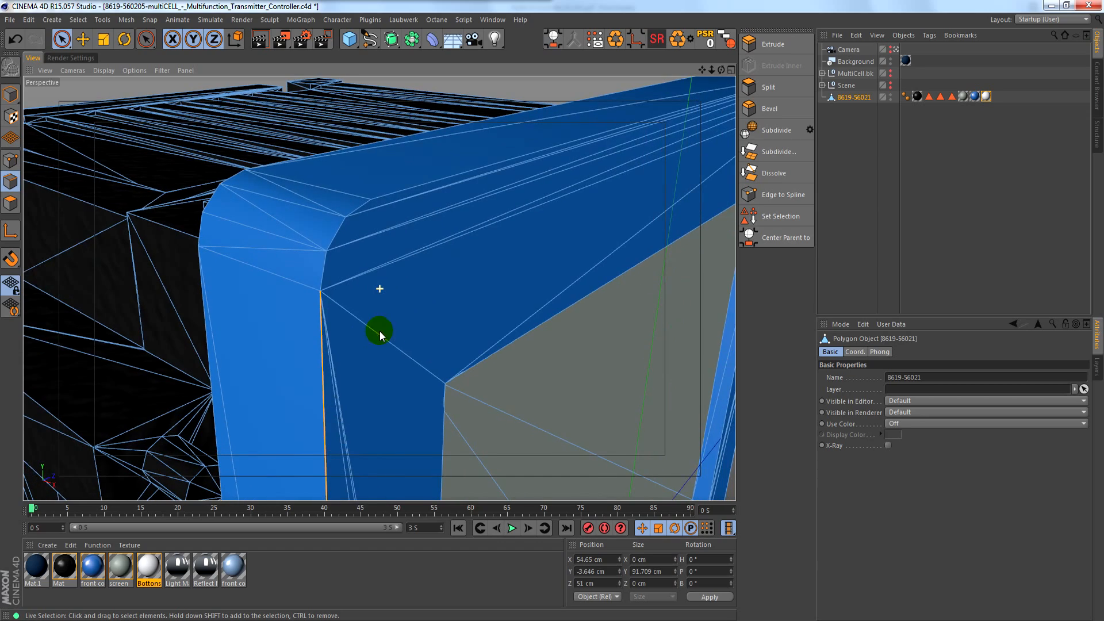
{"action": "left_click_drag", "start_coordinate": [321, 271], "coordinate": [352, 214], "text": "shift"}
{"action": "left_click", "coordinate": [352, 207], "text": "shift"}
{"action": "left_click", "coordinate": [375, 192], "text": "shift"}
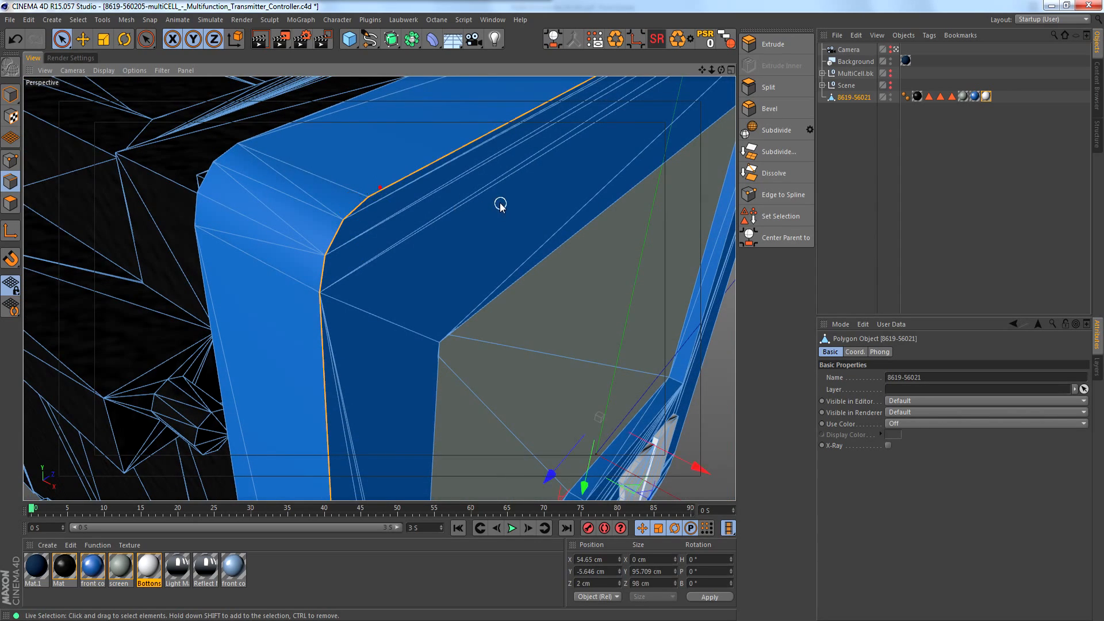
Add the three short front edges around the frame's opposite top corner to the edge selection.
{"action": "scroll", "coordinate": [504, 205], "scroll_direction": "down", "scroll_amount": 6}
{"action": "left_click_drag", "start_coordinate": [558, 162], "coordinate": [236, 179], "text": "alt"}
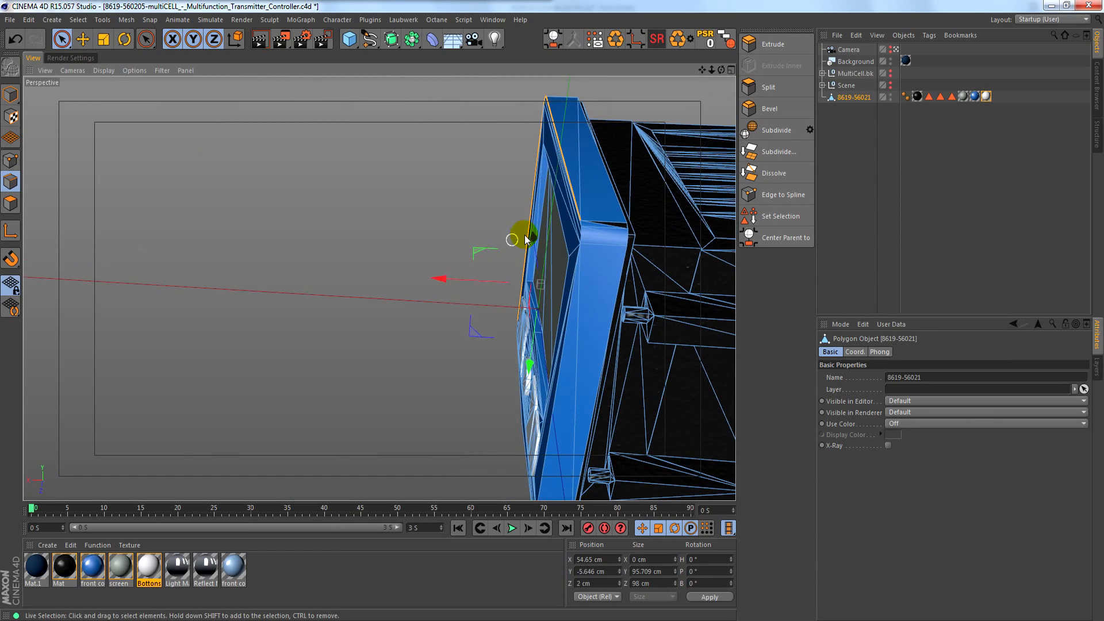
{"action": "right_click_drag", "start_coordinate": [632, 237], "coordinate": [683, 237], "text": "alt"}
{"action": "right_click_drag", "start_coordinate": [569, 225], "coordinate": [655, 232], "text": "alt"}
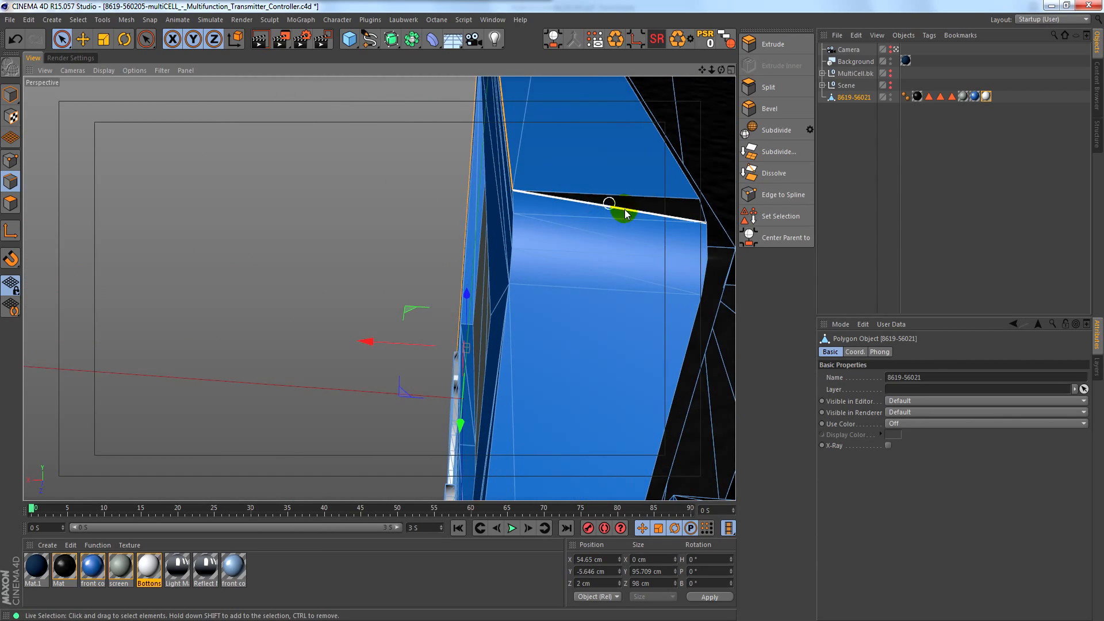
{"action": "left_click_drag", "start_coordinate": [562, 244], "coordinate": [594, 242], "text": "alt"}
{"action": "left_click", "coordinate": [505, 223], "text": "shift"}
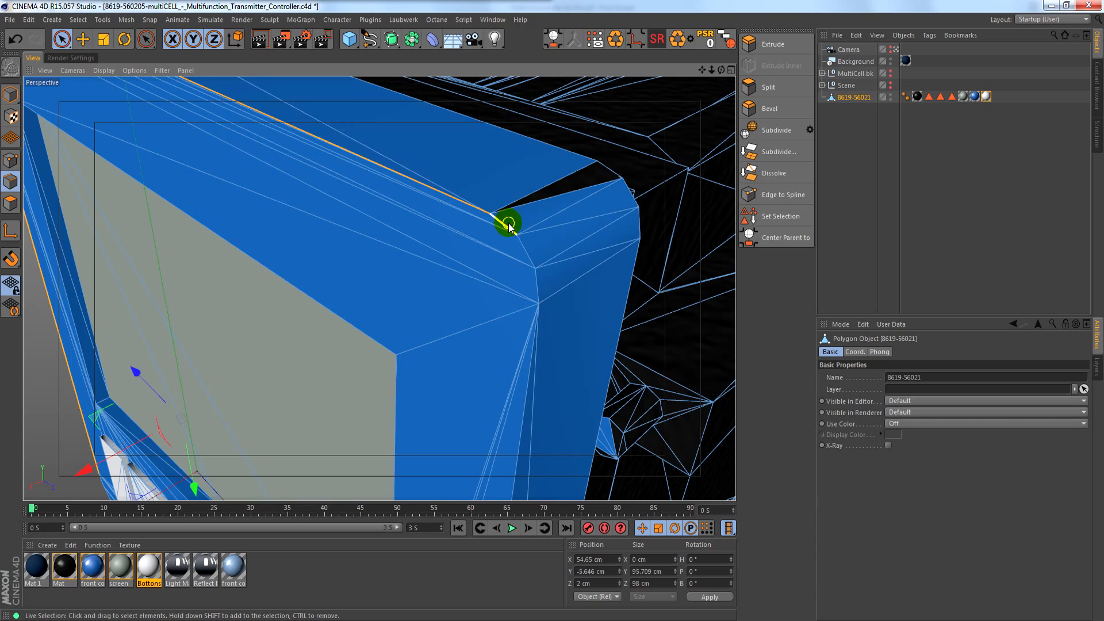
{"action": "left_click", "coordinate": [527, 250], "text": "shift"}
{"action": "left_click", "coordinate": [532, 280], "text": "shift"}
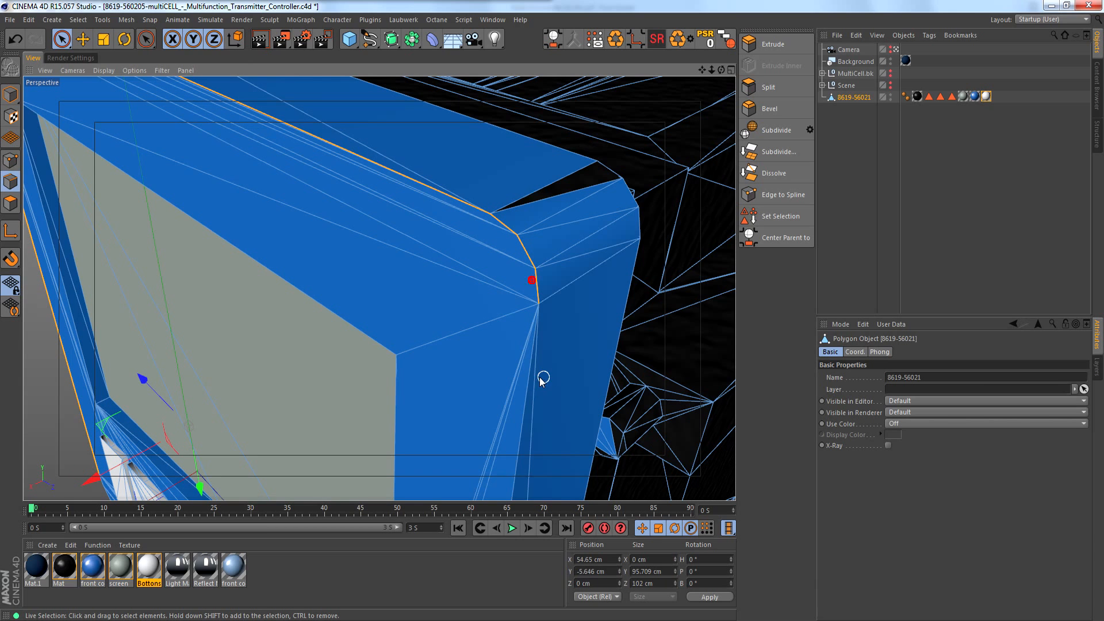
Extend the edge selection down the frame's opposite vertical front edge and around the lower corner below it.
{"action": "left_click", "coordinate": [523, 411], "text": "shift"}
{"action": "right_click_drag", "start_coordinate": [542, 384], "coordinate": [322, 454], "text": "alt"}
{"action": "middle_click_drag", "start_coordinate": [511, 423], "coordinate": [478, 126], "text": "alt"}
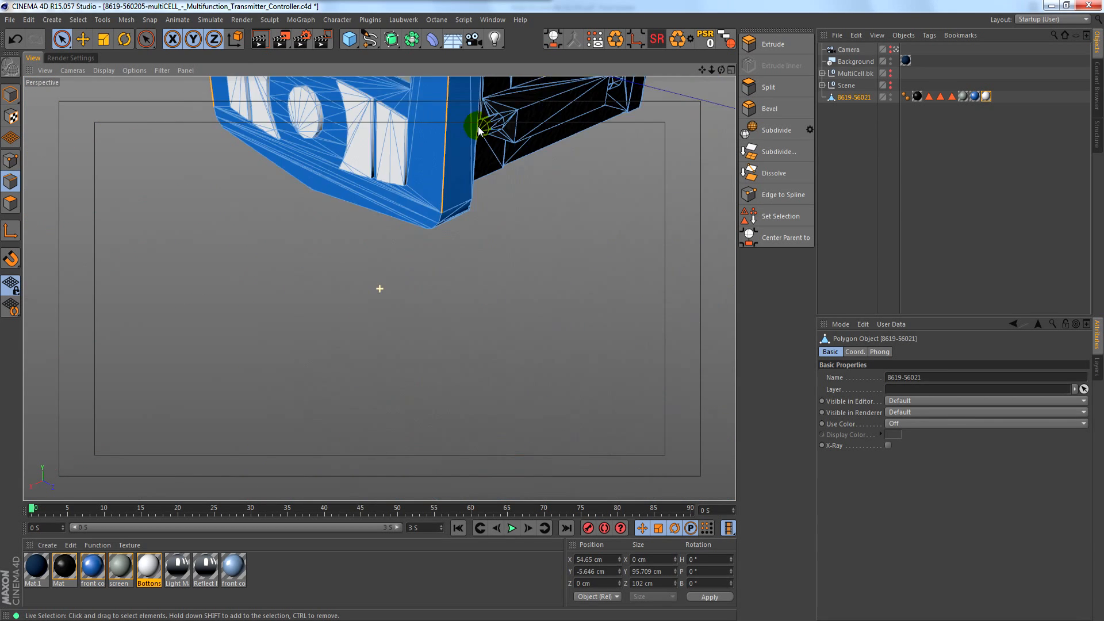
{"action": "left_click_drag", "start_coordinate": [430, 233], "coordinate": [448, 194], "text": "alt"}
{"action": "right_click_drag", "start_coordinate": [447, 195], "coordinate": [552, 221], "text": "alt"}
{"action": "left_click", "coordinate": [462, 175], "text": "shift"}
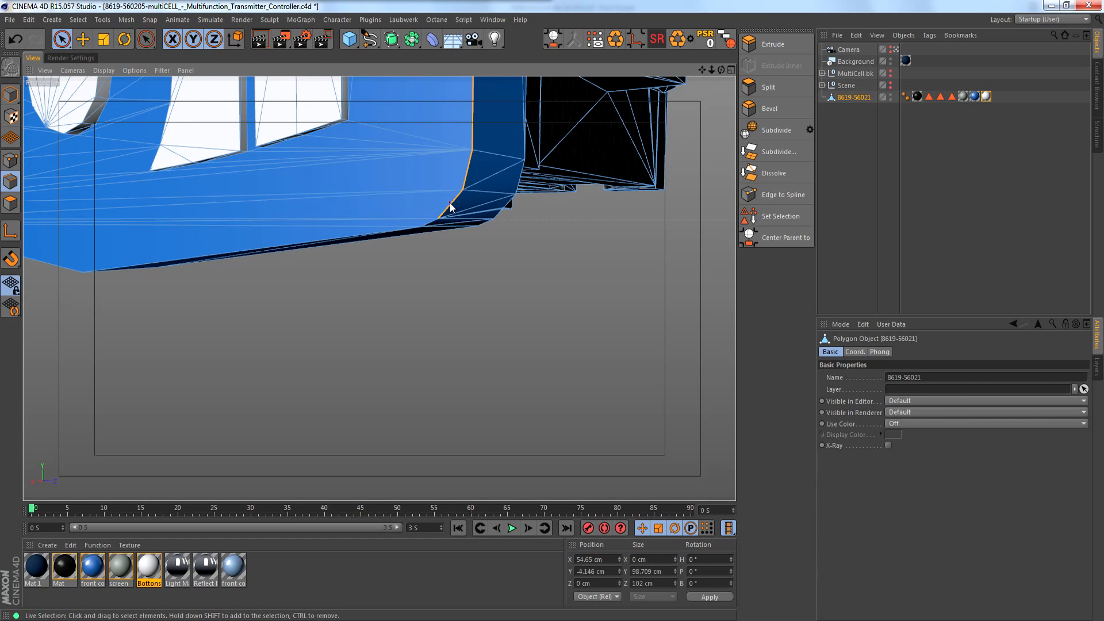
{"action": "left_click", "coordinate": [449, 205], "text": "shift"}
Add the remaining short lower-corner edge and both sloping bottom front edges of the frame to the selection.
{"action": "left_click_drag", "start_coordinate": [517, 138], "coordinate": [456, 185], "text": "alt"}
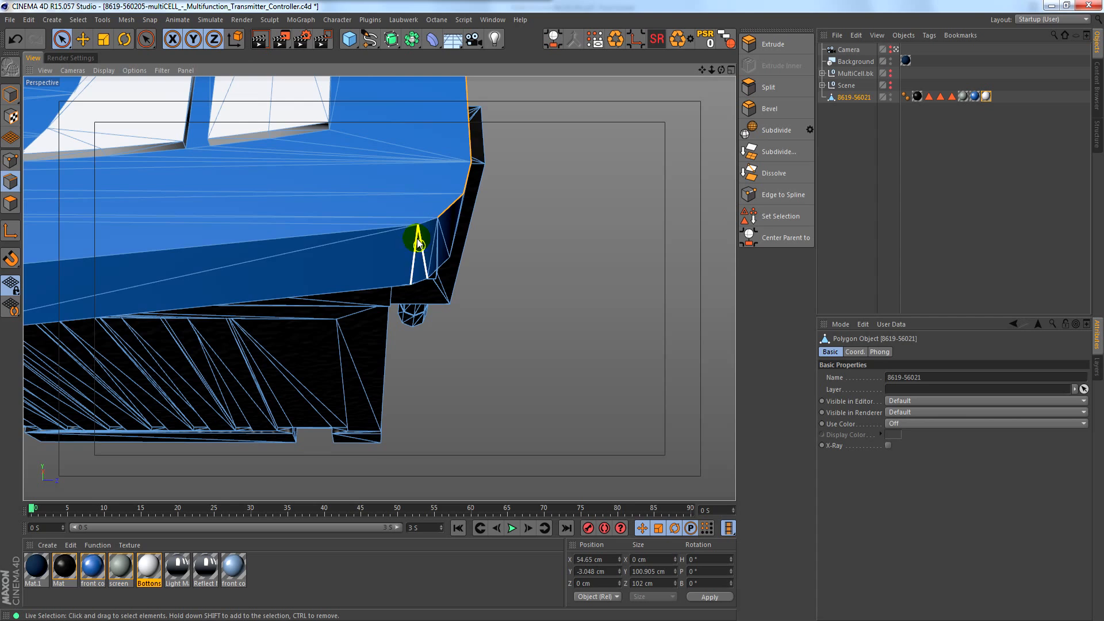
{"action": "right_click_drag", "start_coordinate": [419, 232], "coordinate": [499, 220], "text": "alt"}
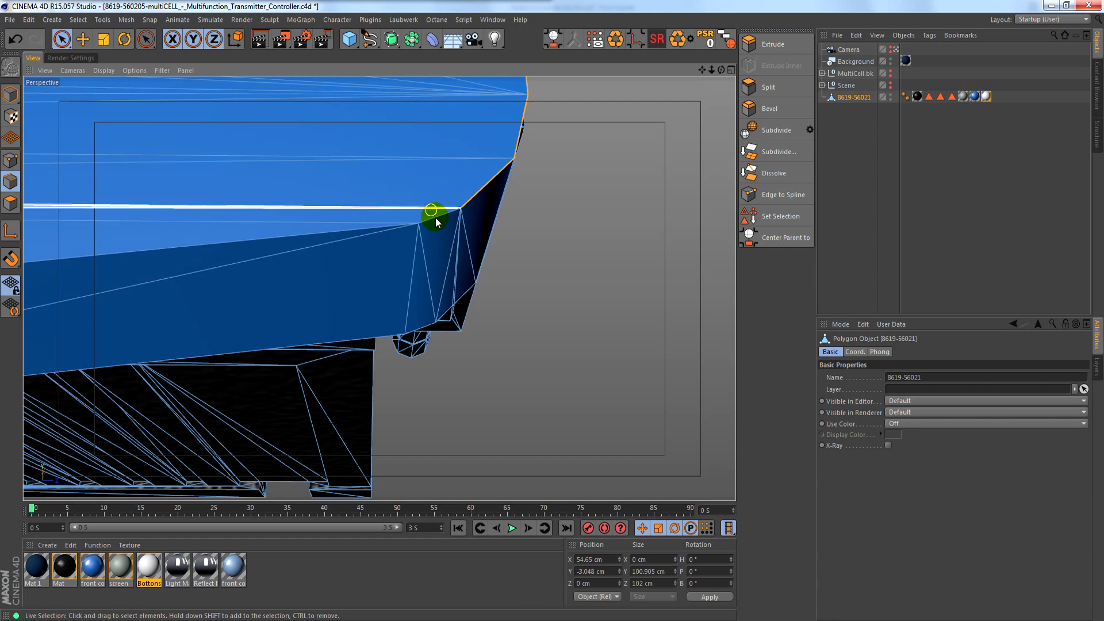
{"action": "left_click", "coordinate": [253, 248], "text": "shift"}
{"action": "left_click_drag", "start_coordinate": [253, 246], "coordinate": [451, 250], "text": "alt"}
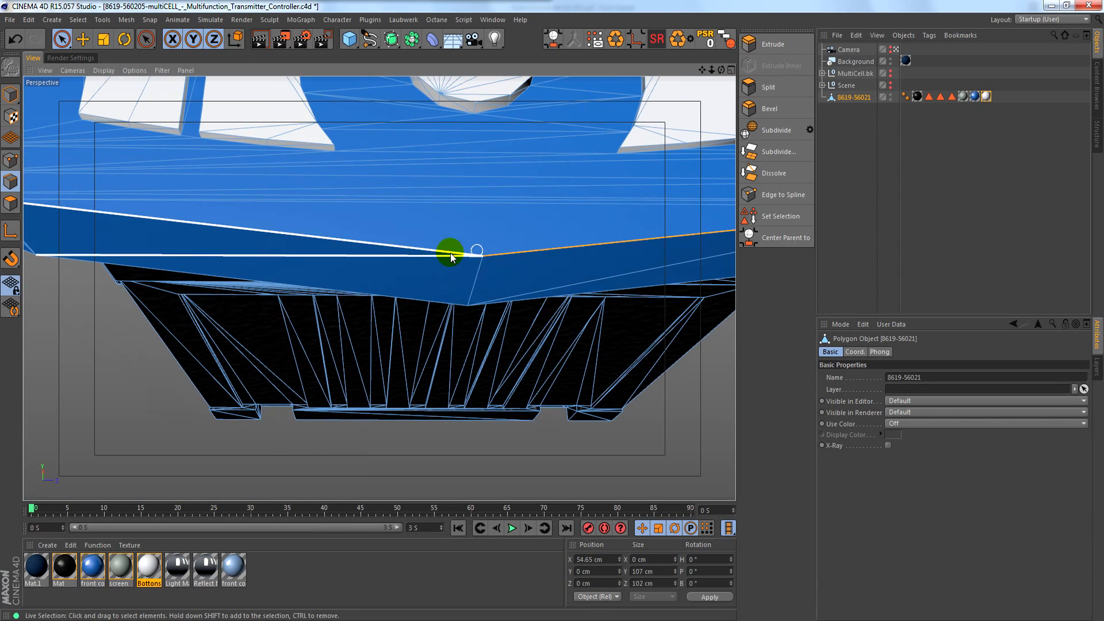
{"action": "right_click_drag", "start_coordinate": [421, 233], "coordinate": [329, 246], "text": "alt"}
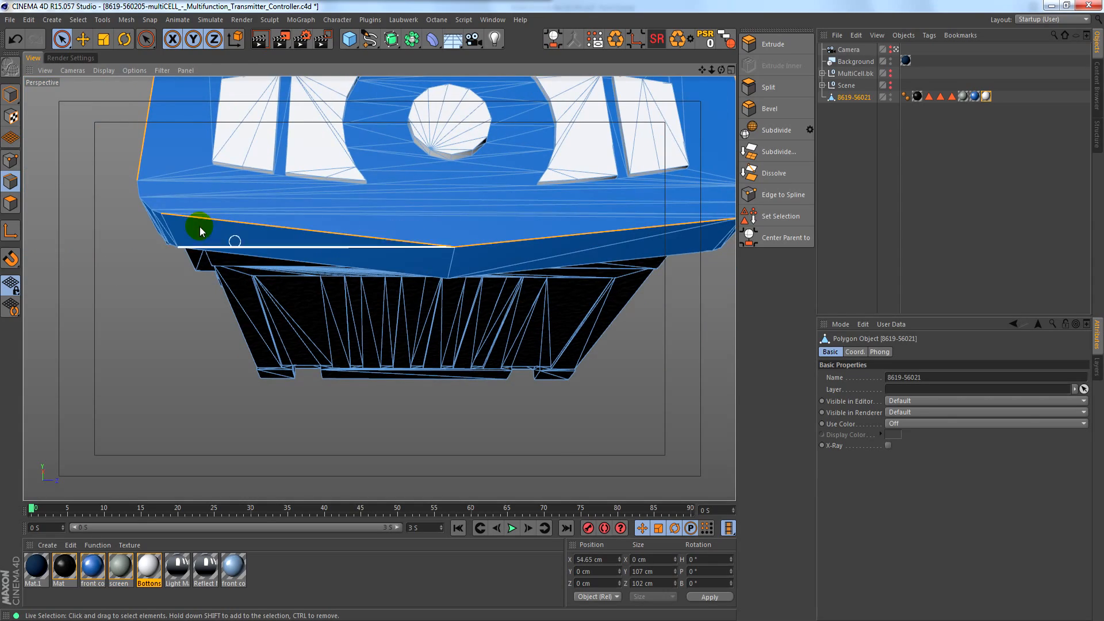
Close the selected outline by adding the short front edges around the frame's last unselected lower corner.
{"action": "left_click_drag", "start_coordinate": [172, 213], "coordinate": [254, 233], "text": "alt"}
{"action": "right_click_drag", "start_coordinate": [166, 212], "coordinate": [220, 213], "text": "alt"}
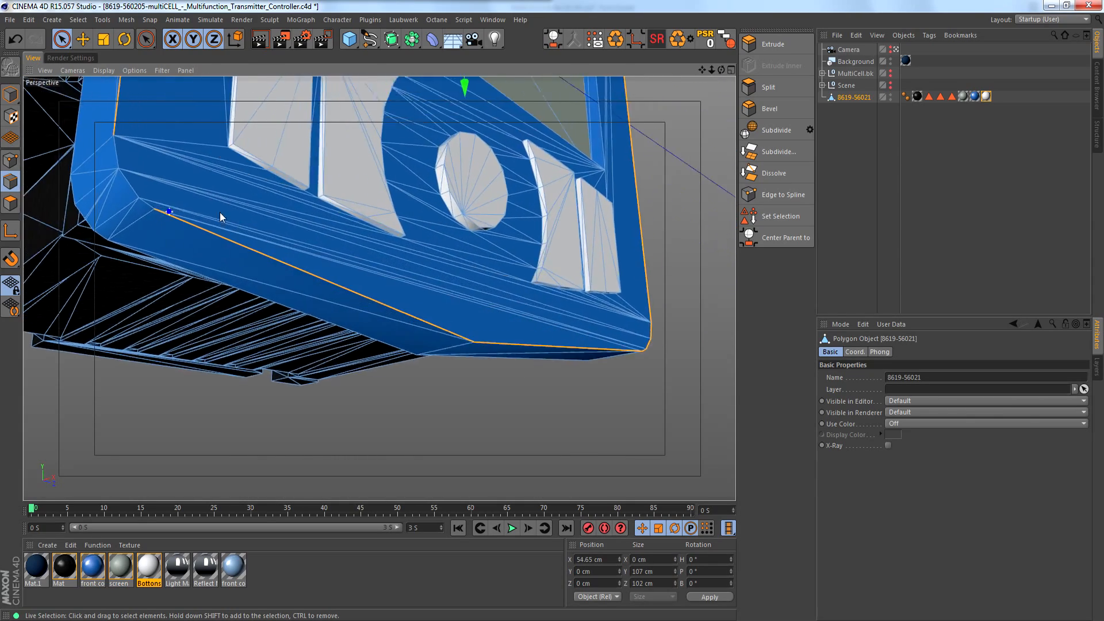
{"action": "middle_click_drag", "start_coordinate": [236, 221], "coordinate": [426, 312], "text": "alt"}
{"action": "mouse_move", "coordinate": [338, 272]}
{"action": "right_mouse_down", "text": "alt"}
{"action": "mouse_move", "coordinate": [370, 266]}
{"action": "mouse_move", "coordinate": [356, 264]}
{"action": "right_mouse_up", "text": "alt"}
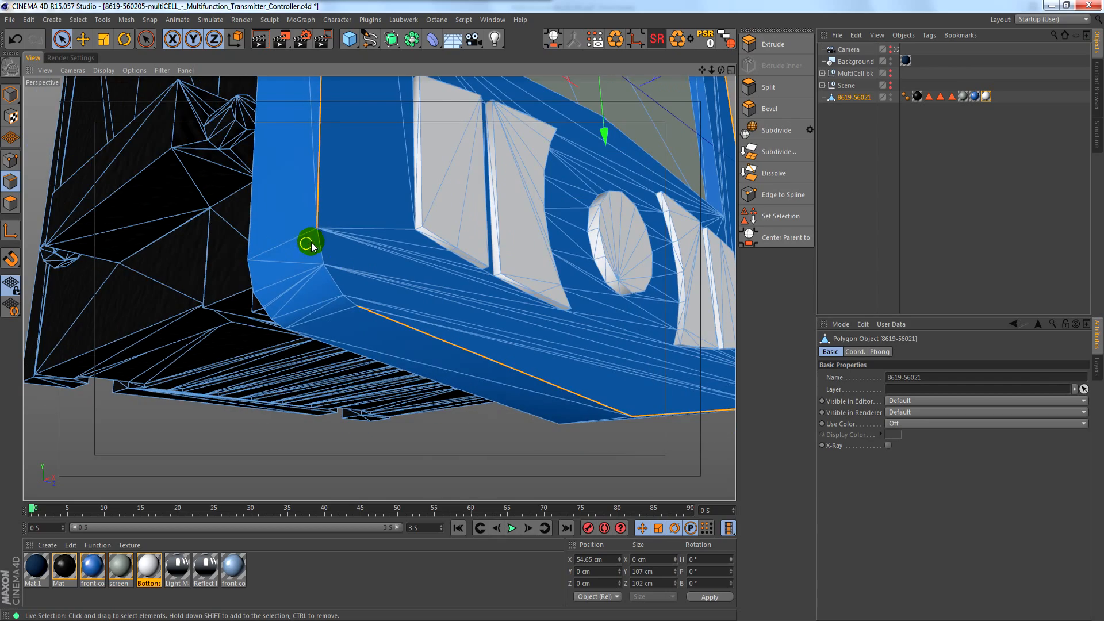
{"action": "left_click", "coordinate": [317, 241], "text": "shift"}
{"action": "left_click", "coordinate": [329, 285], "text": "shift"}
{"action": "right_click_drag", "start_coordinate": [347, 304], "coordinate": [272, 311], "text": "alt"}
{"action": "left_click", "coordinate": [361, 300], "text": "shift"}
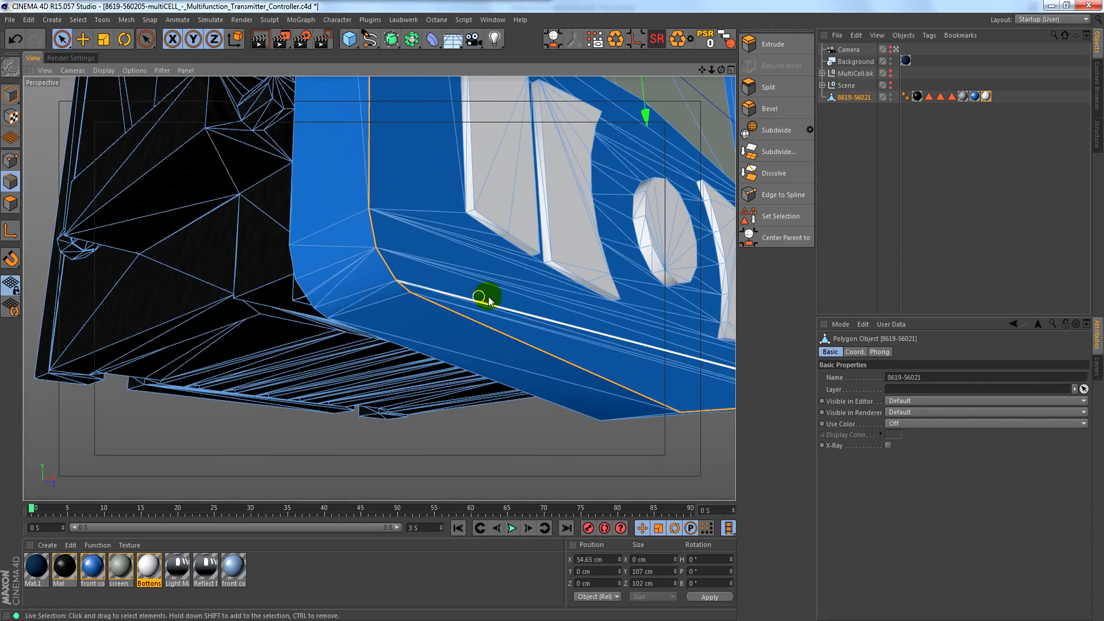
Try to bevel the frame's selected outer front outline with a 0.2 cm offset and 4 subdivisions.
{"action": "right_click_drag", "start_coordinate": [512, 296], "coordinate": [424, 321], "text": "alt"}
{"action": "left_click_drag", "start_coordinate": [598, 246], "coordinate": [474, 298], "text": "alt"}
{"action": "right_click_drag", "start_coordinate": [603, 252], "coordinate": [524, 269], "text": "alt"}
{"action": "middle_click_drag", "start_coordinate": [643, 168], "coordinate": [458, 322], "text": "alt"}
{"action": "left_click_drag", "start_coordinate": [431, 270], "coordinate": [562, 347], "text": "alt"}
{"action": "scroll", "coordinate": [460, 280], "scroll_direction": "up", "scroll_amount": 5}
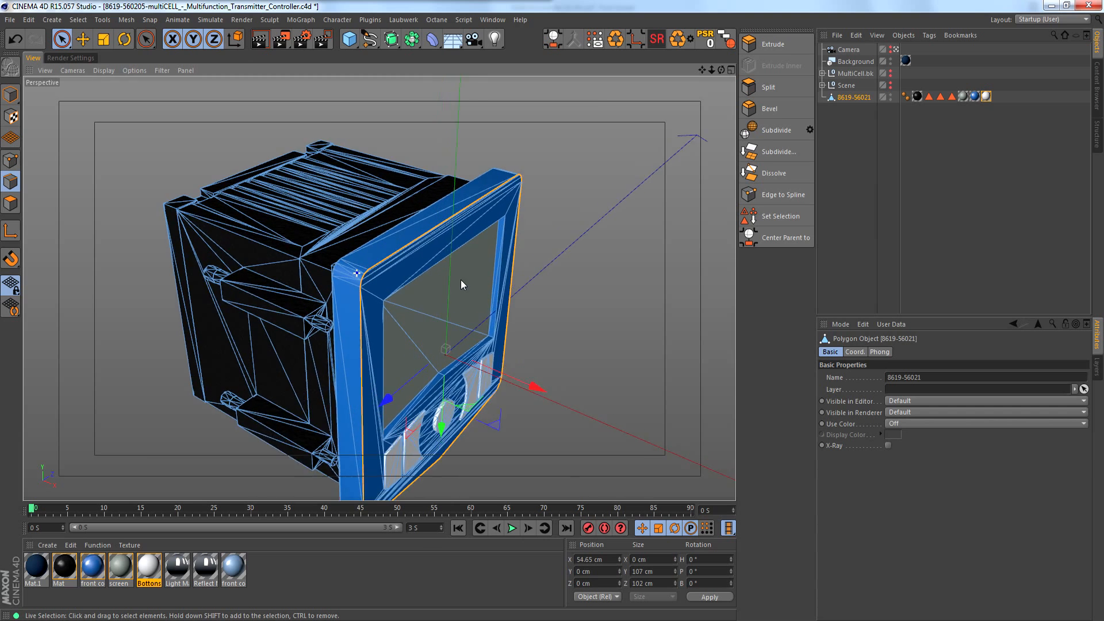
{"action": "left_click", "coordinate": [415, 248]}
{"action": "right_click", "coordinate": [415, 248]}
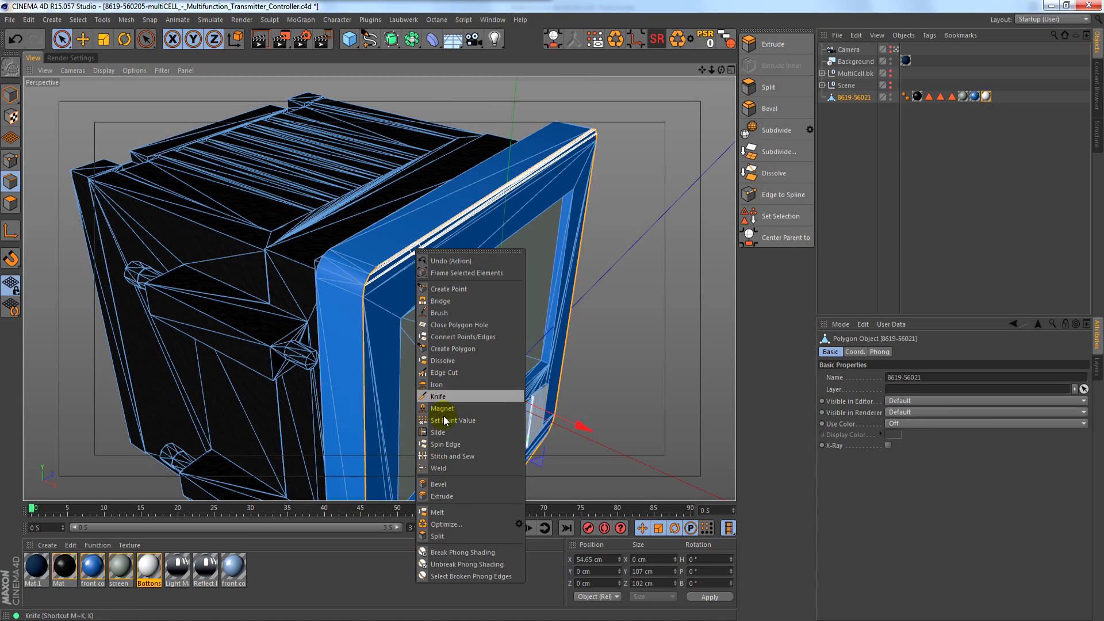
{"action": "left_click", "coordinate": [454, 483]}
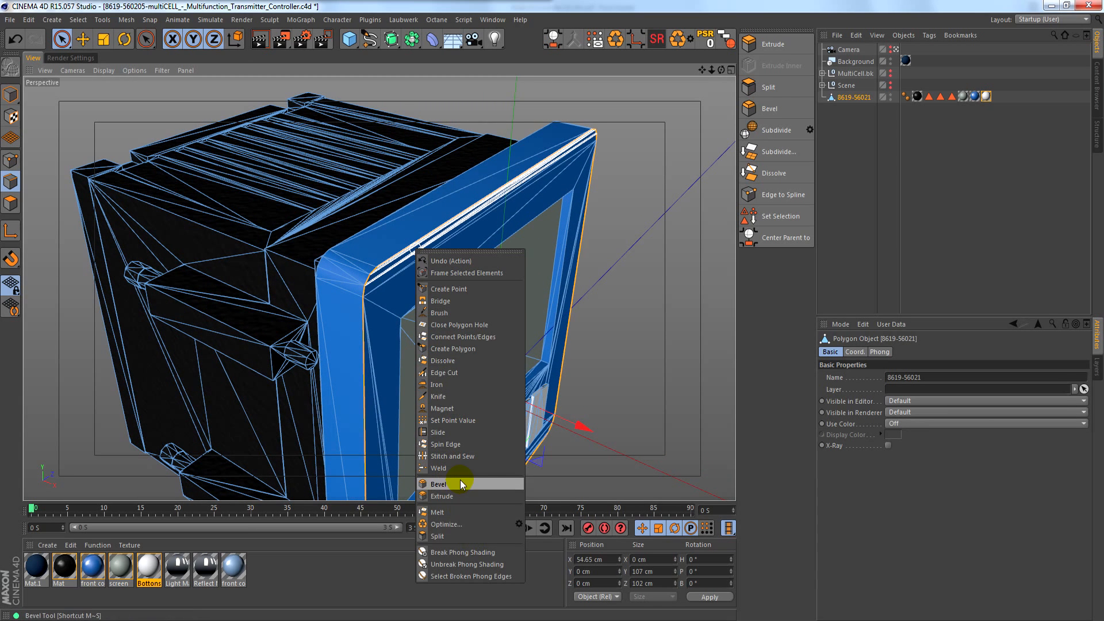
{"action": "left_click", "coordinate": [894, 403]}
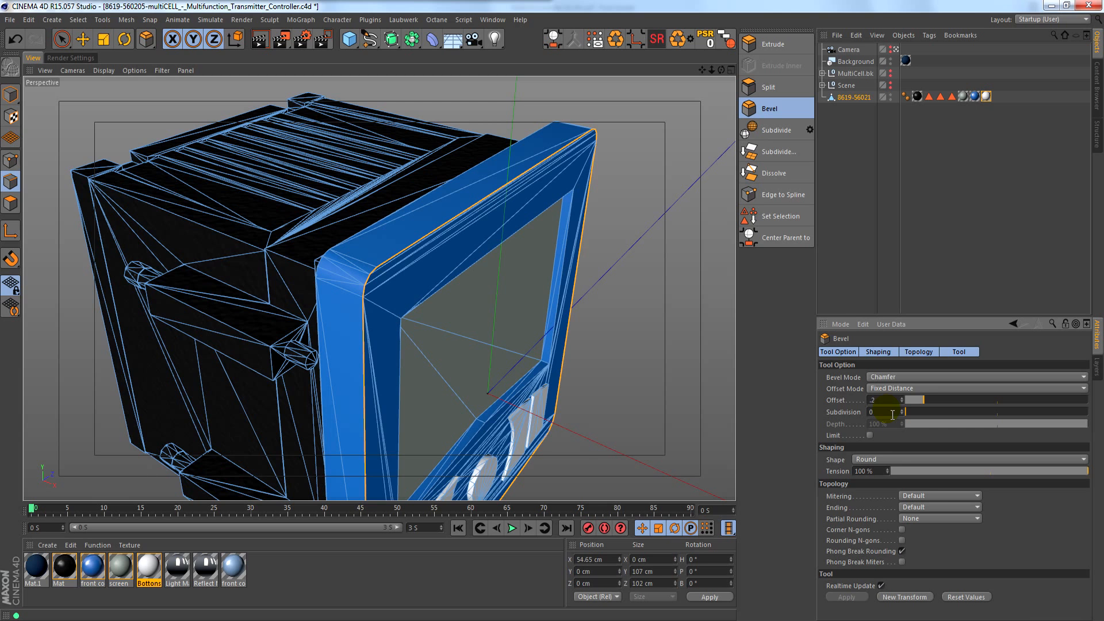
{"action": "left_click", "coordinate": [892, 412]}
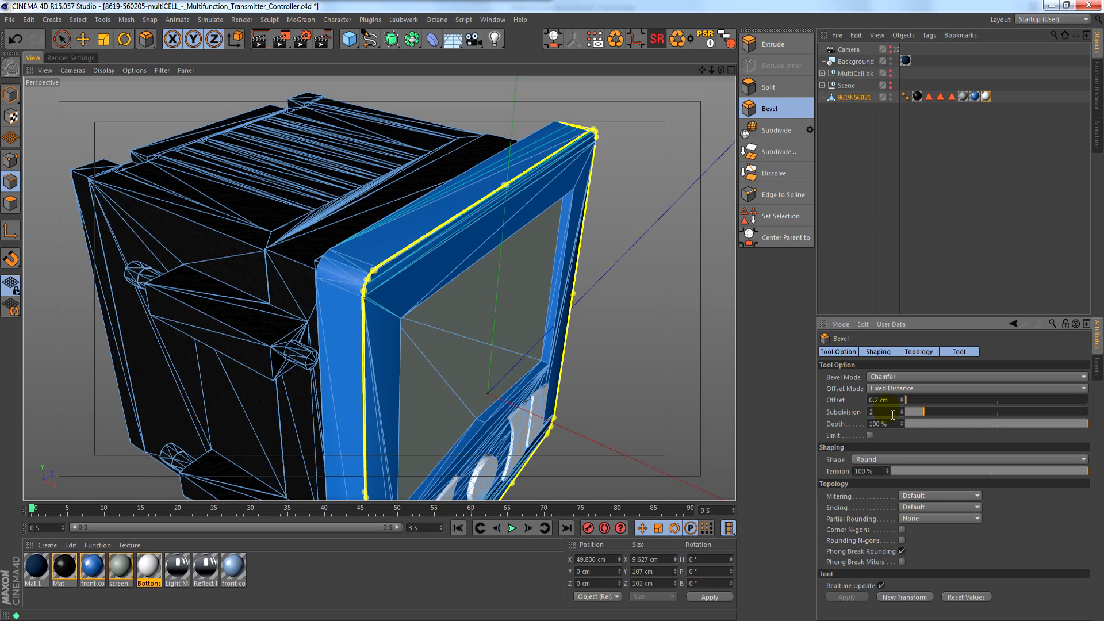
{"action": "type", "text": "4"}
{"action": "key", "text": "Return"}
Preview the bevelled front corner with a region render, and undo the bevel on the outline.
{"action": "right_click_drag", "start_coordinate": [390, 271], "coordinate": [608, 240], "text": "alt"}
{"action": "left_click_drag", "start_coordinate": [226, 358], "coordinate": [246, 322], "text": "alt"}
{"action": "left_click_drag", "start_coordinate": [370, 398], "coordinate": [330, 400], "text": "alt"}
{"action": "left_click", "coordinate": [321, 40]}
{"action": "left_click_drag", "start_coordinate": [286, 248], "coordinate": [380, 383]}
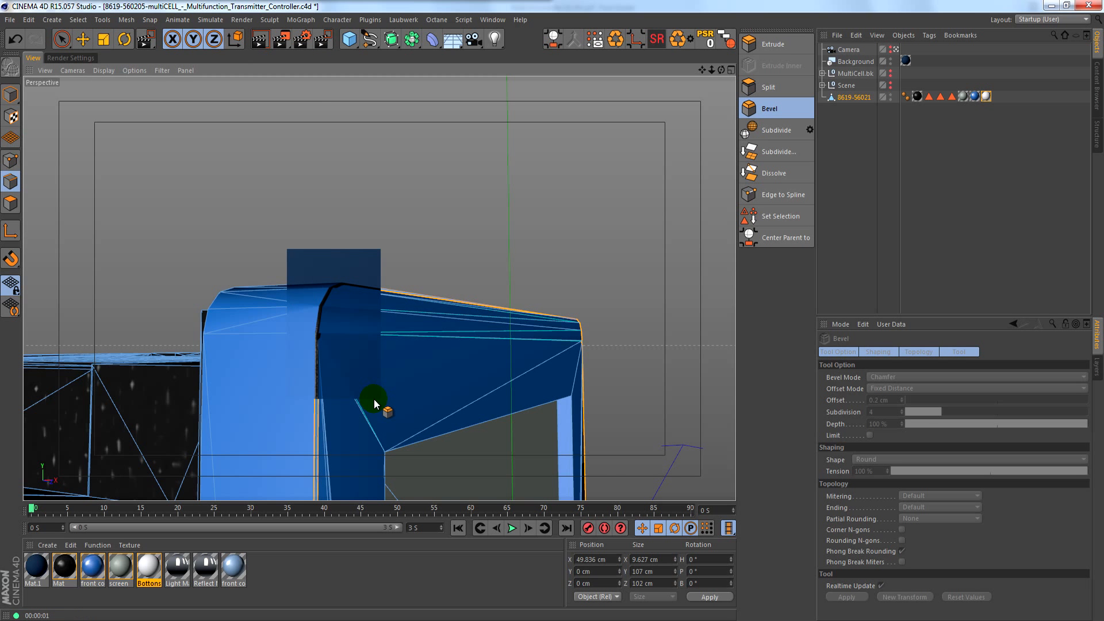
{"action": "right_click_drag", "start_coordinate": [302, 349], "coordinate": [214, 381], "text": "alt"}
{"action": "left_click_drag", "start_coordinate": [362, 379], "coordinate": [299, 369], "text": "alt"}
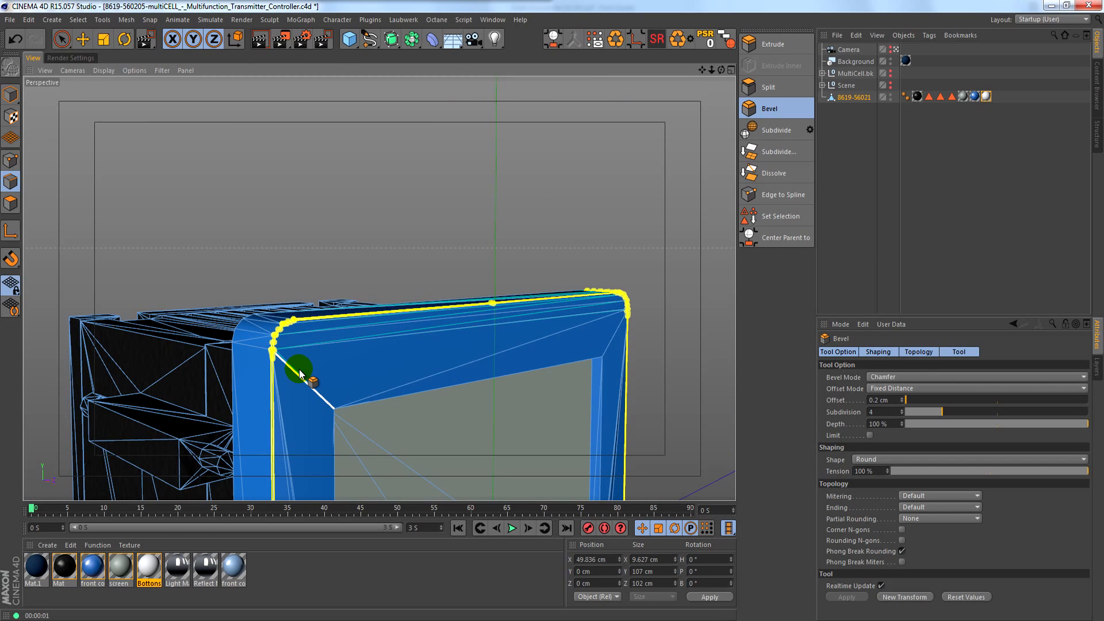
{"action": "key", "text": "ctrl+z"}
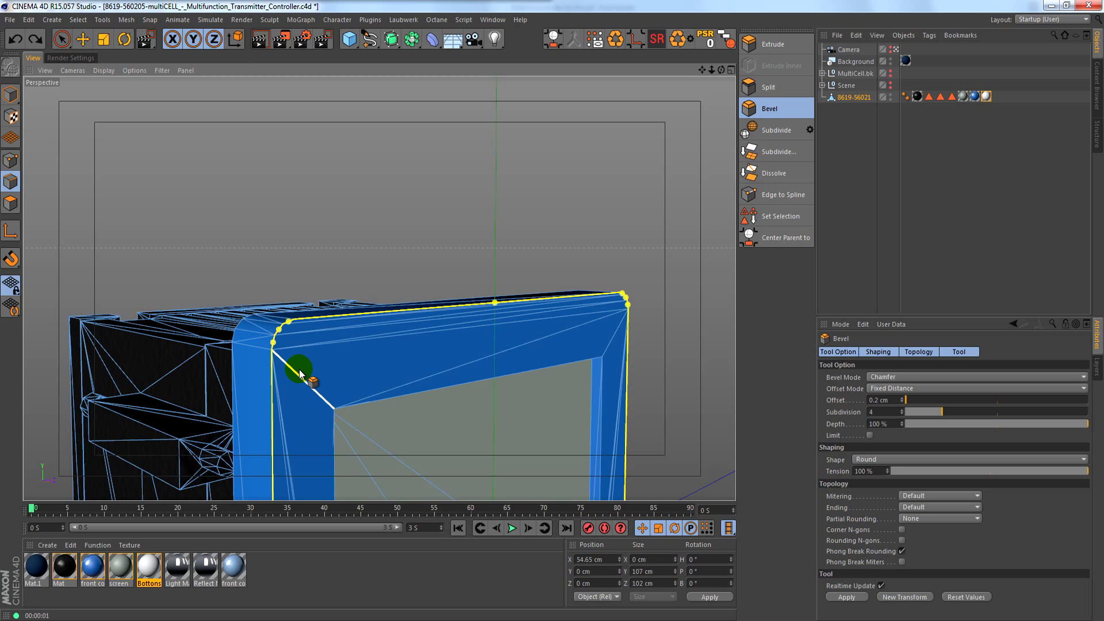
Convert the selected outline edges to a spline, move it out of the mesh's hierarchy and hide the transmitter mesh.
{"action": "left_click", "coordinate": [771, 196]}
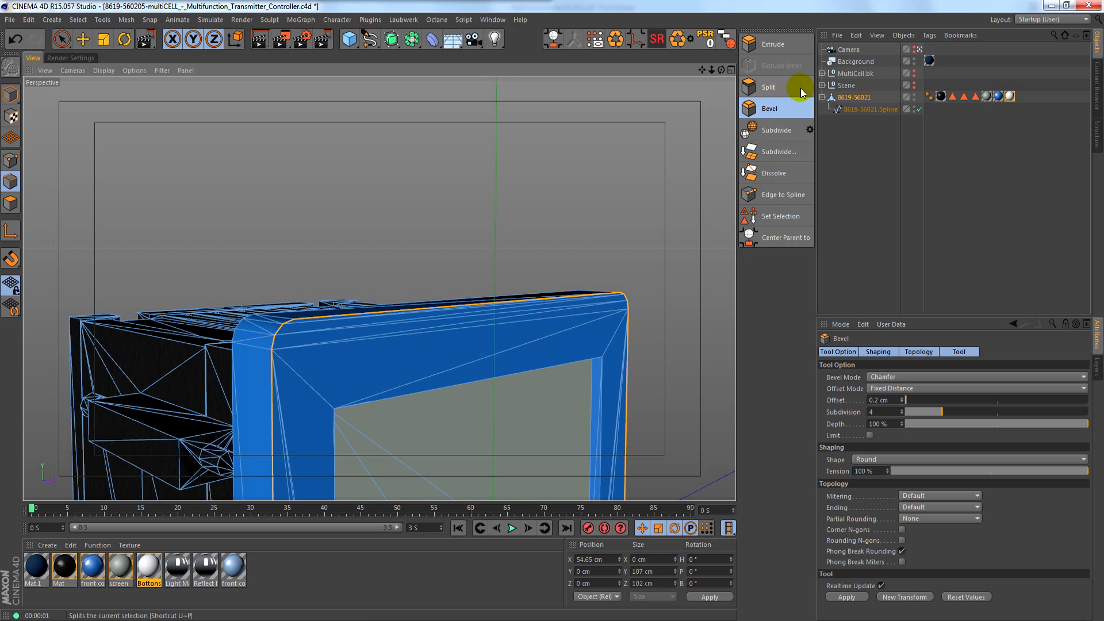
{"action": "left_click", "coordinate": [865, 109]}
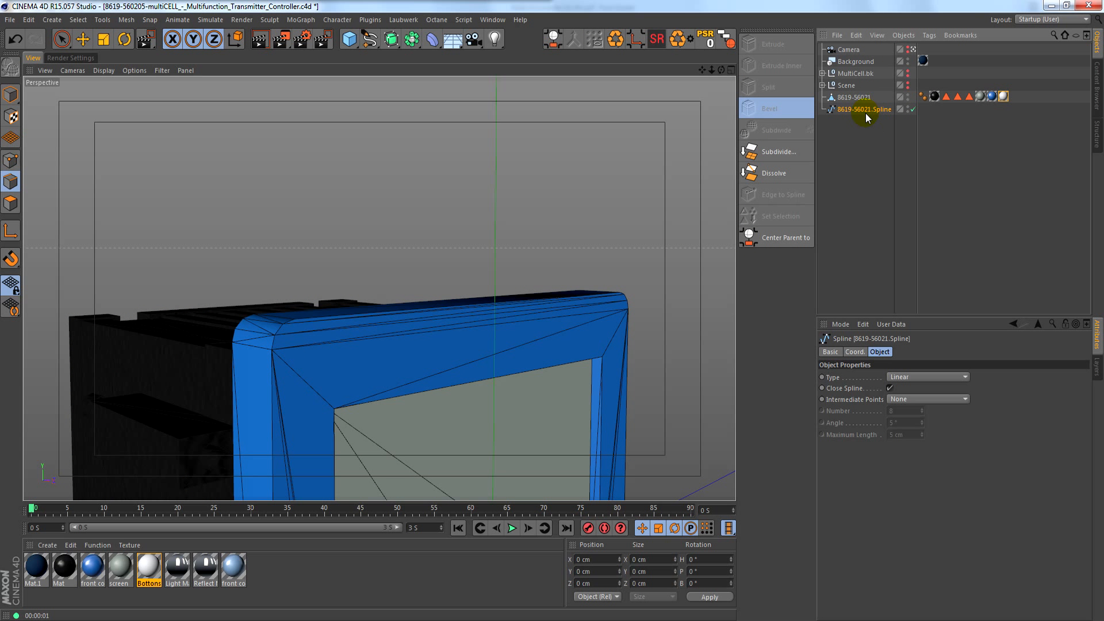
{"action": "left_click", "coordinate": [908, 99], "text": "alt"}
{"action": "left_click_drag", "start_coordinate": [544, 371], "coordinate": [369, 402], "text": "alt"}
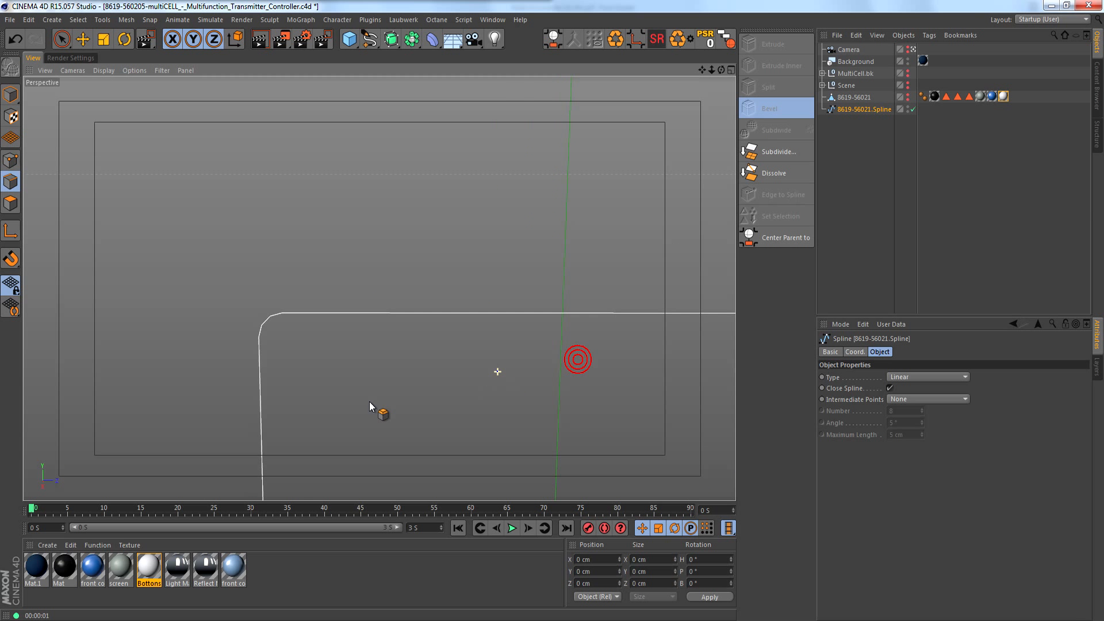
{"action": "right_click_drag", "start_coordinate": [369, 401], "coordinate": [456, 430], "text": "alt"}
{"action": "middle_click_drag", "start_coordinate": [456, 430], "coordinate": [369, 222], "text": "alt"}
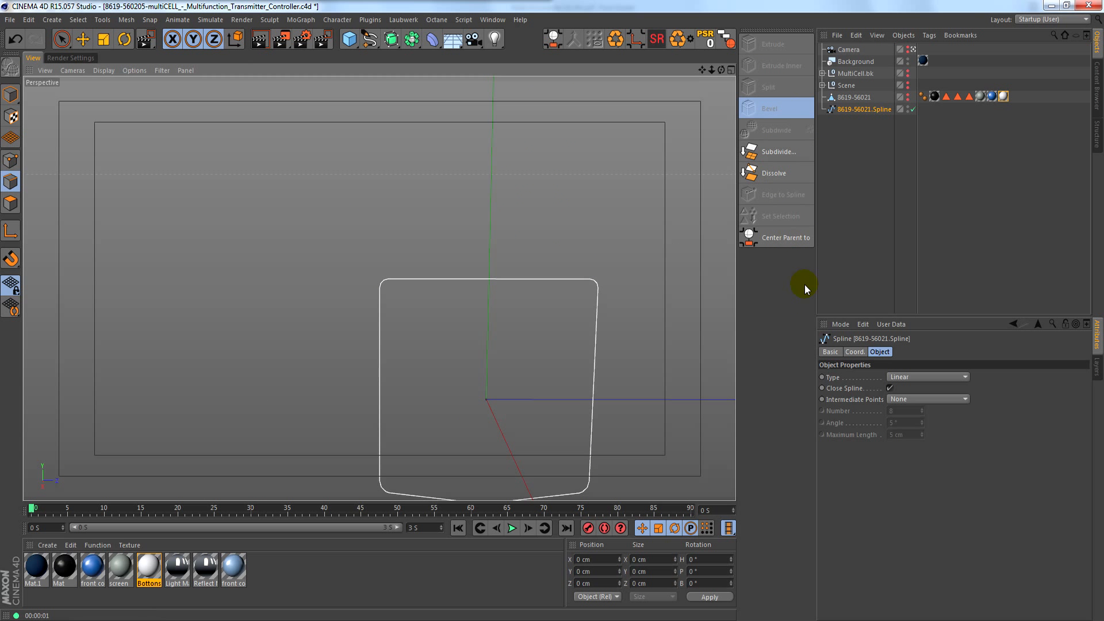
Filter the list of customizable commands by "edge" and locate the Edge to Spline command.
{"action": "left_click", "coordinate": [773, 152]}
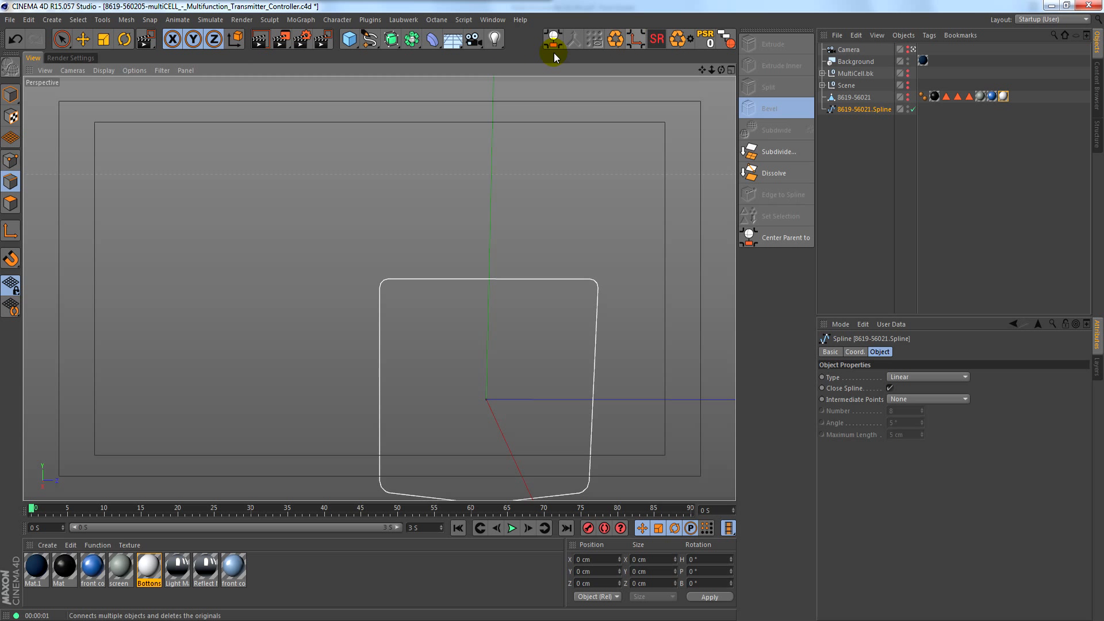
{"action": "right_click", "coordinate": [525, 44]}
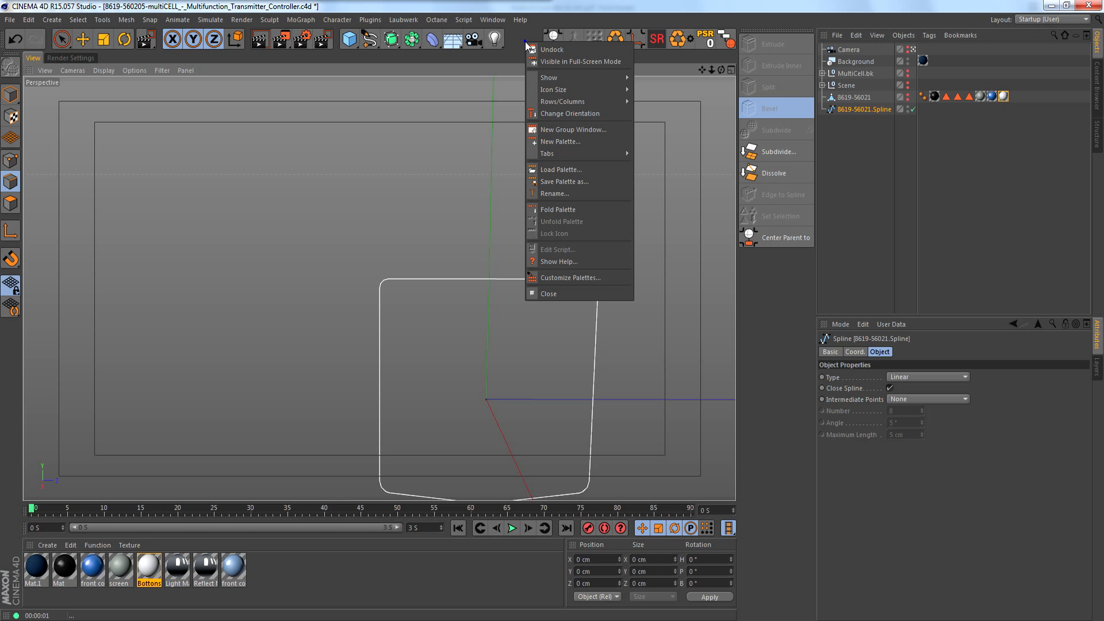
{"action": "left_click", "coordinate": [564, 277]}
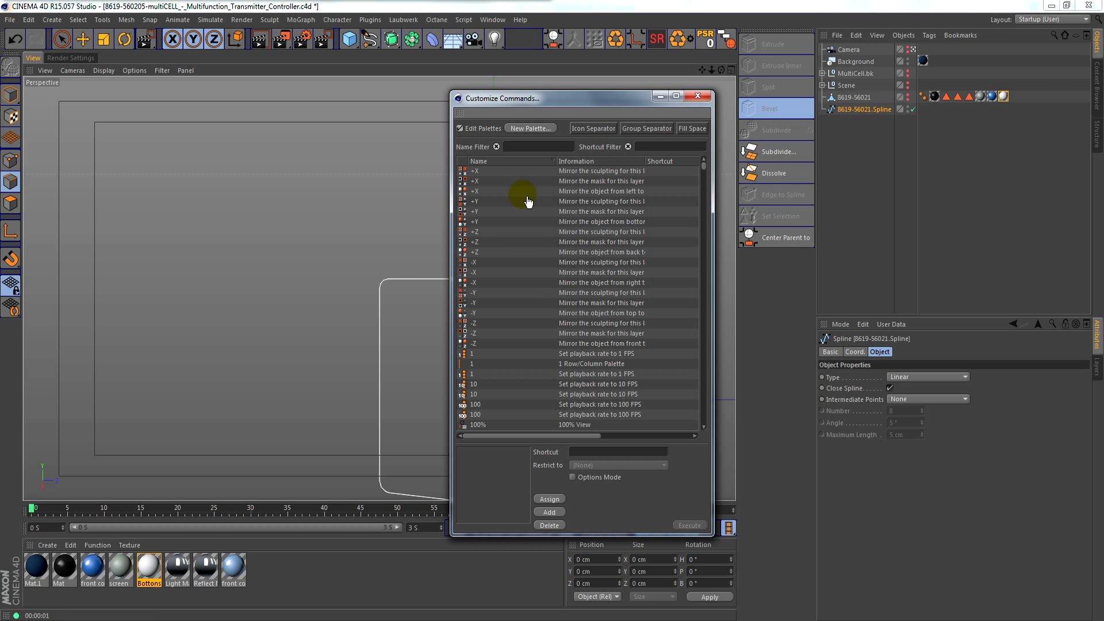
{"action": "type", "text": "edhe"}
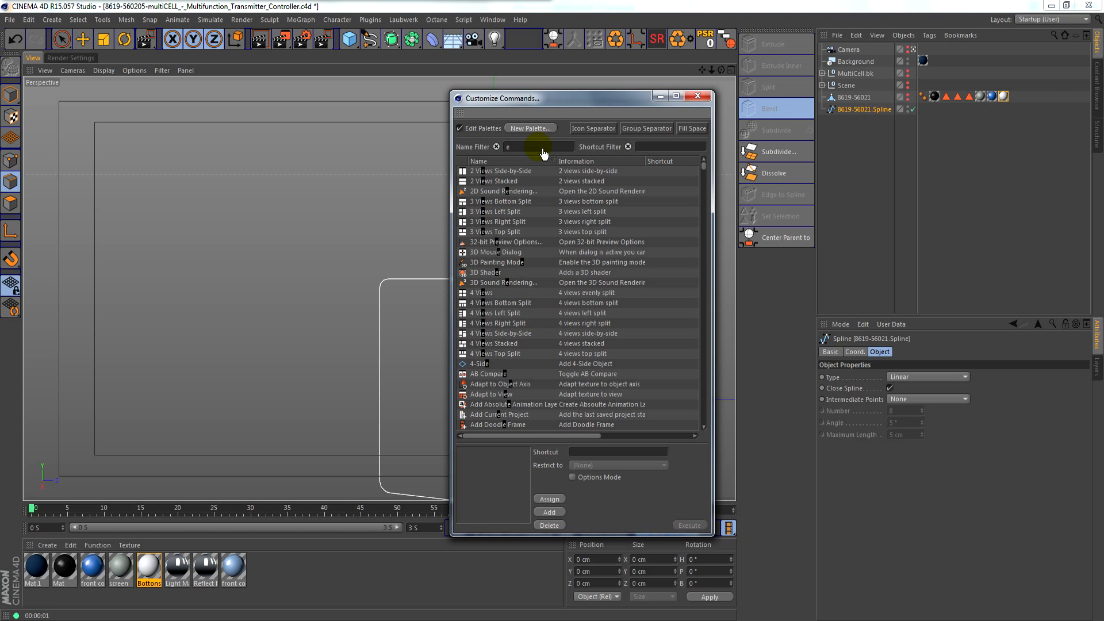
{"action": "key", "text": "BackSpace"}
{"action": "key", "text": "BackSpace"}
{"action": "type", "text": "ge"}
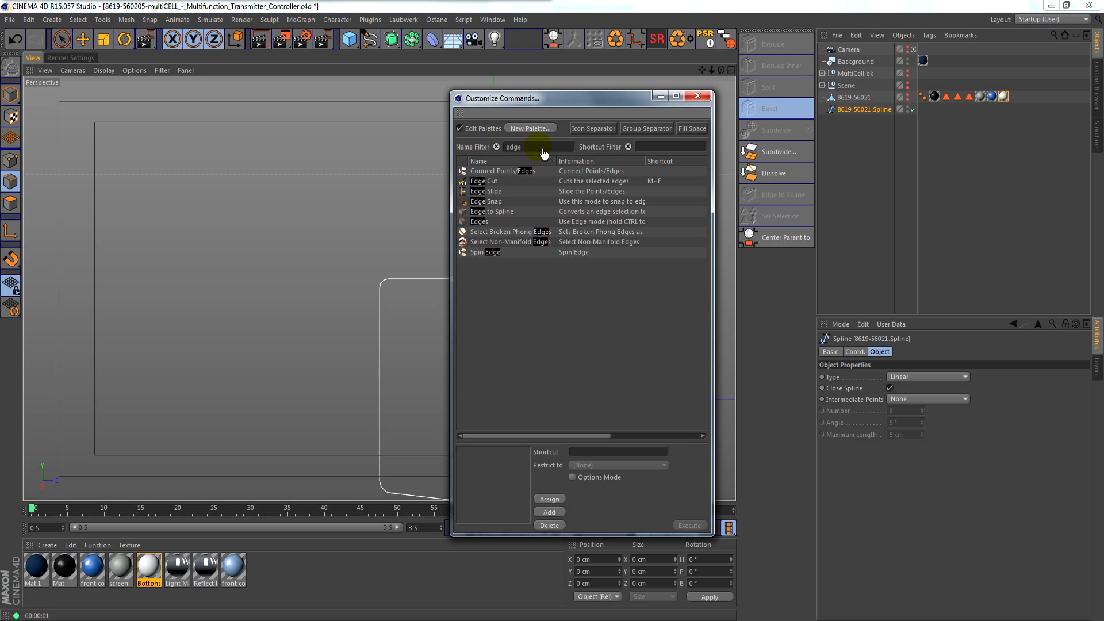
{"action": "left_click", "coordinate": [498, 212]}
{"action": "mouse_move", "coordinate": [486, 215]}
{"action": "left_mouse_down"}
{"action": "mouse_move", "coordinate": [770, 298]}
{"action": "mouse_move", "coordinate": [662, 229]}
{"action": "left_mouse_up"}
{"action": "left_click", "coordinate": [696, 97]}
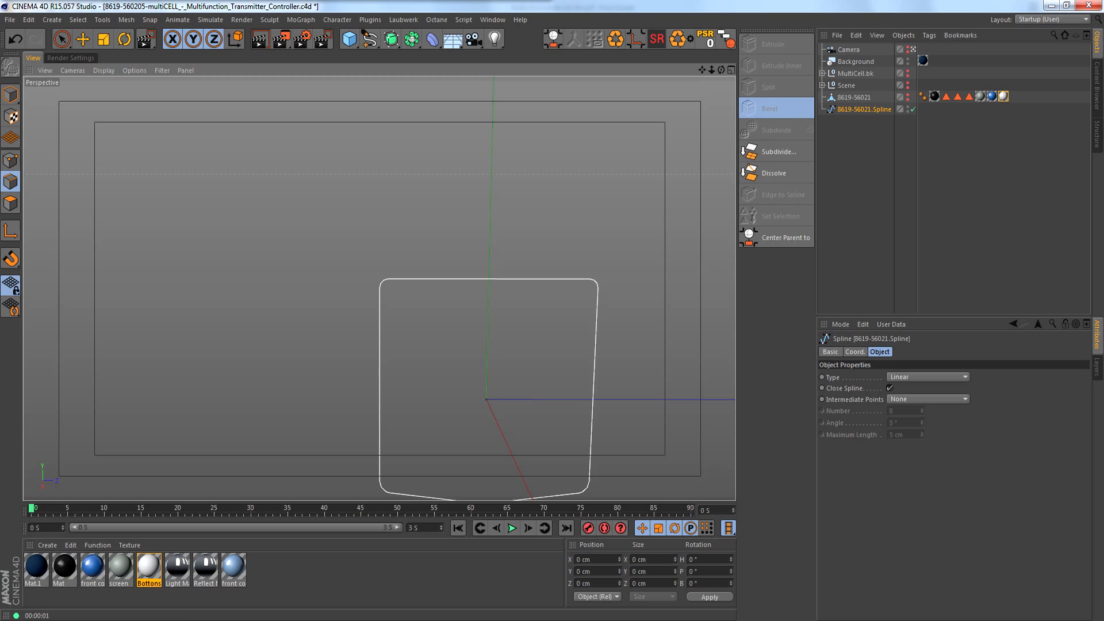
Check where Edge to Spline is listed among the mesh commands.
{"action": "left_click", "coordinate": [127, 19]}
{"action": "mouse_move", "coordinate": [138, 51]}
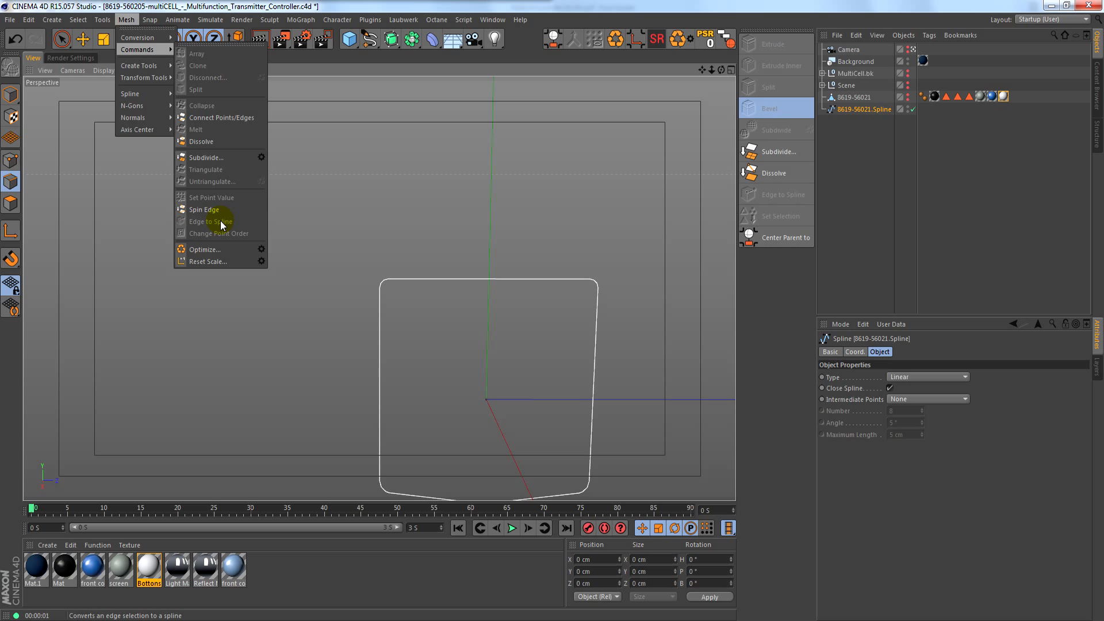
{"action": "left_click", "coordinate": [752, 325]}
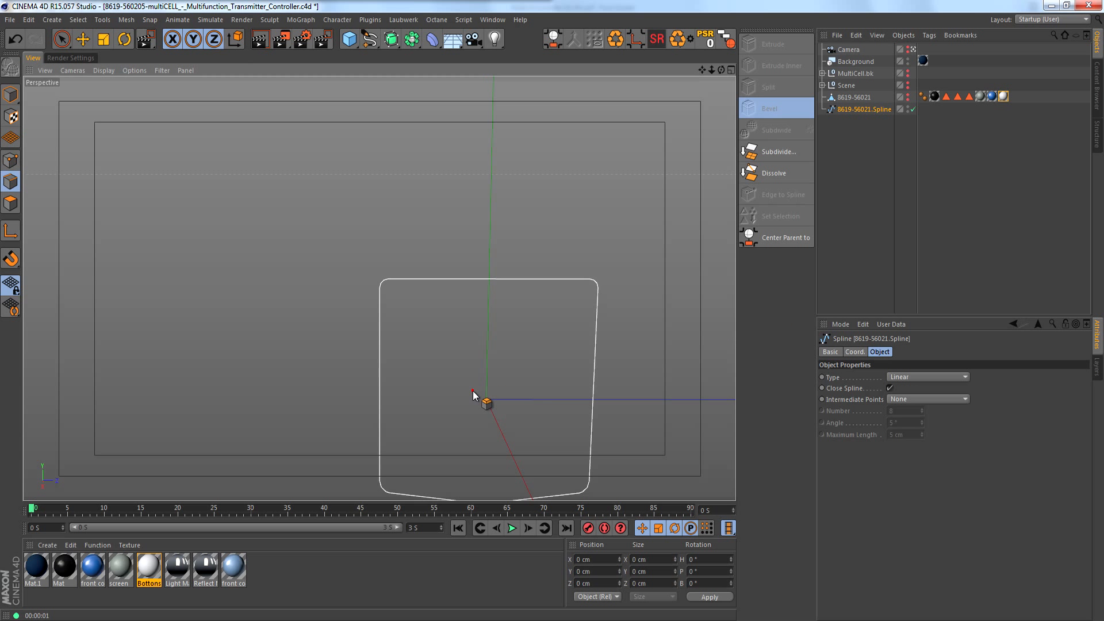
{"action": "mouse_move", "coordinate": [472, 391]}
{"action": "left_mouse_down", "text": "alt"}
{"action": "mouse_move", "coordinate": [523, 396]}
{"action": "mouse_move", "coordinate": [491, 391]}
{"action": "left_mouse_up", "text": "alt"}
Show the outline in the Right view, activate Live Selection in point mode and select the extracted spline.
{"action": "left_click", "coordinate": [868, 115]}
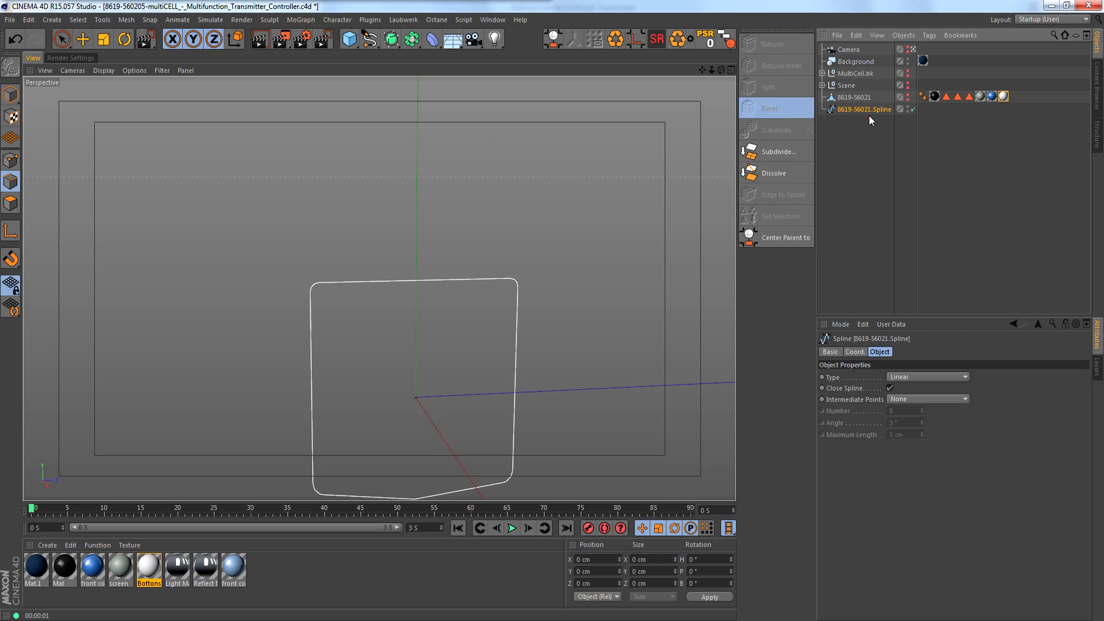
{"action": "left_click", "coordinate": [865, 111]}
{"action": "middle_click", "coordinate": [439, 239]}
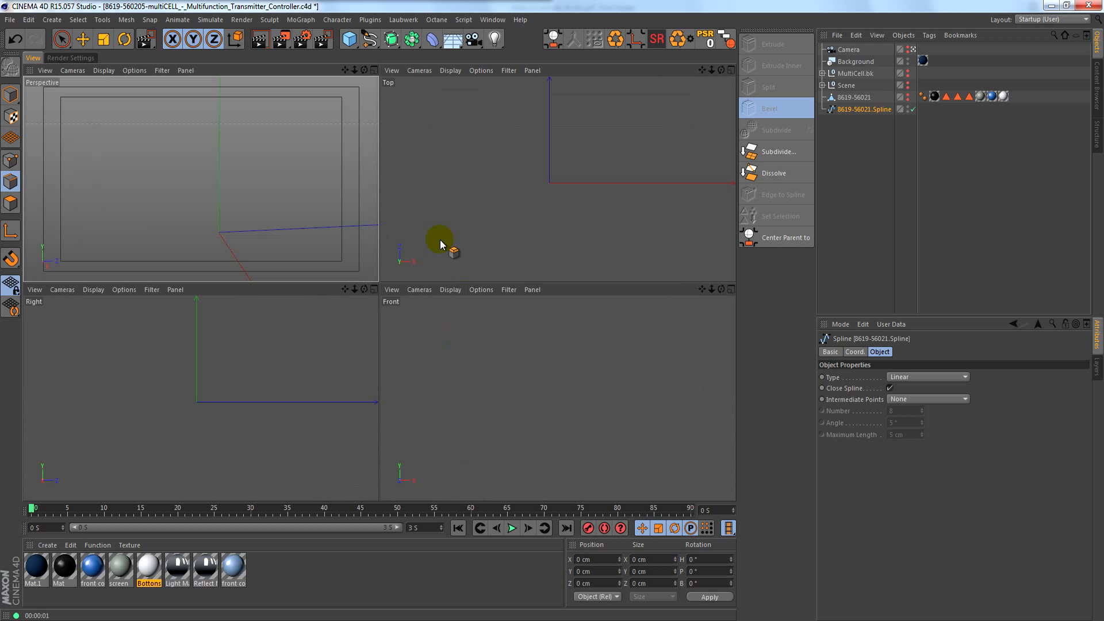
{"action": "left_click", "coordinate": [853, 97]}
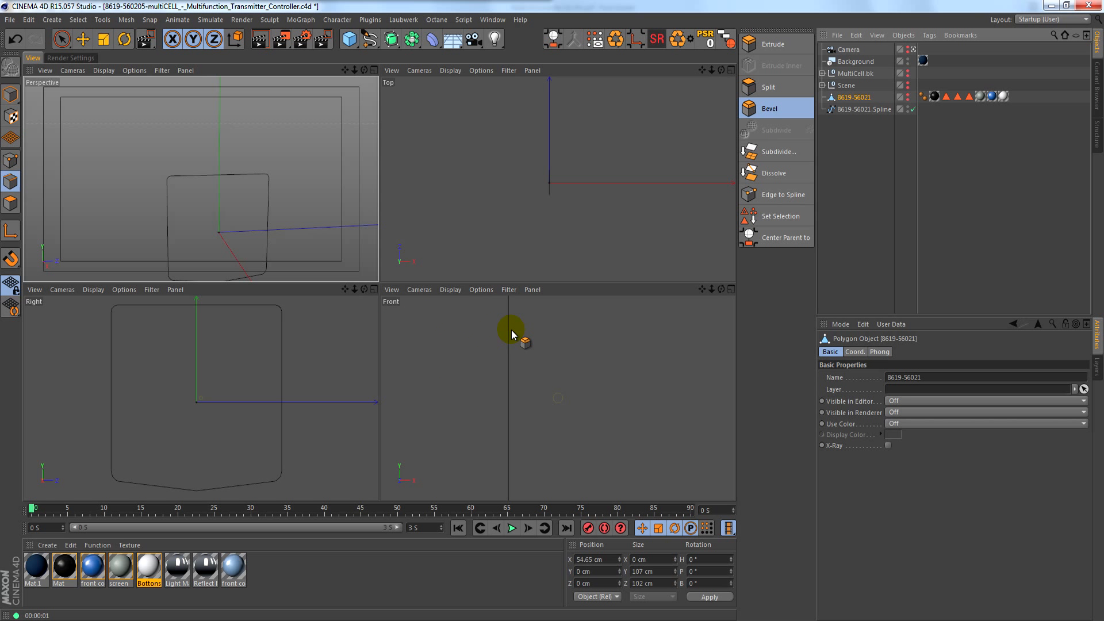
{"action": "middle_click", "coordinate": [281, 364]}
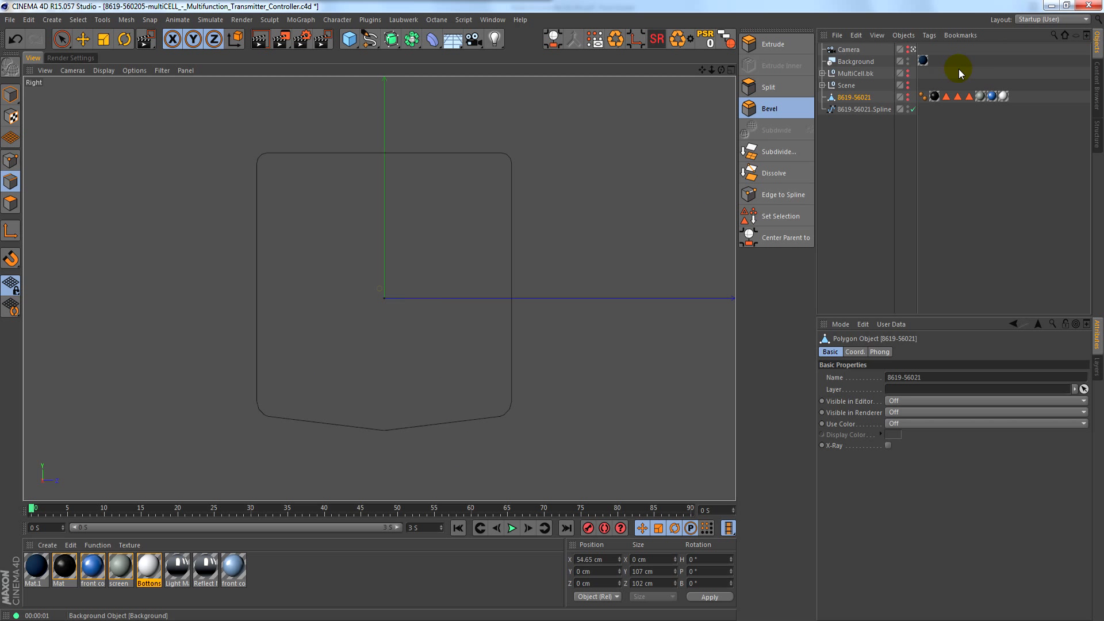
{"action": "key", "text": "9"}
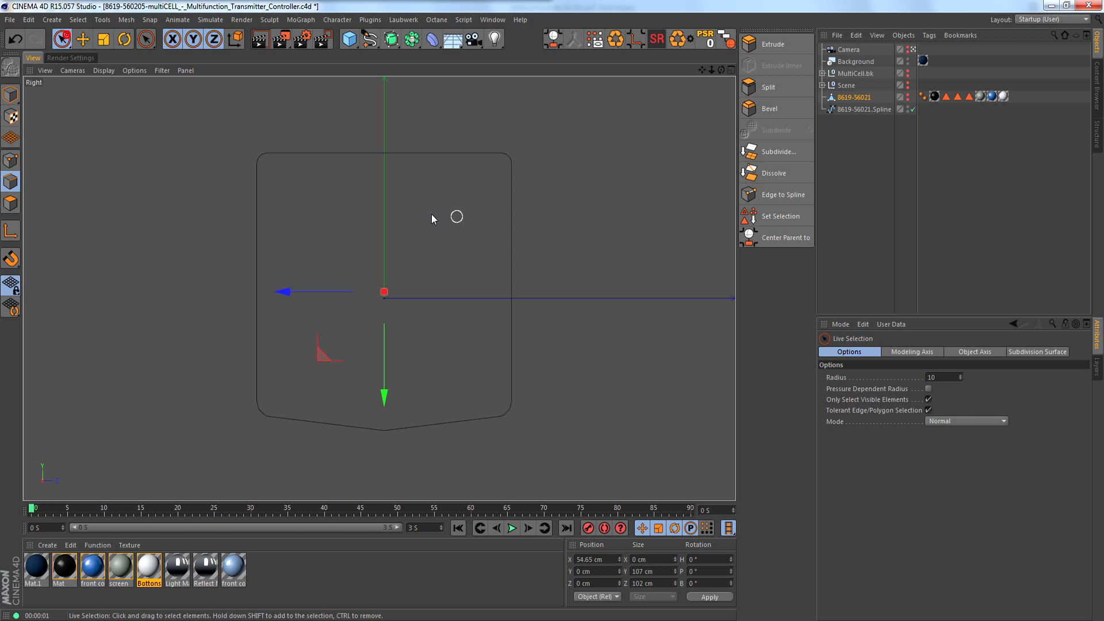
{"action": "scroll", "coordinate": [321, 299], "scroll_direction": "up", "scroll_amount": 1}
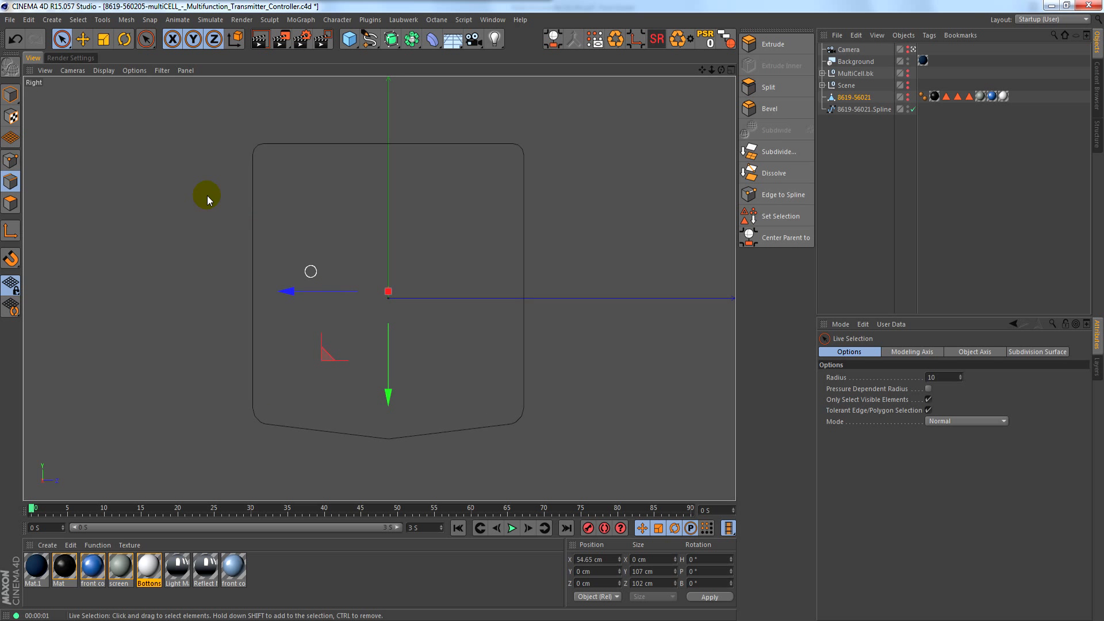
{"action": "left_click", "coordinate": [10, 159]}
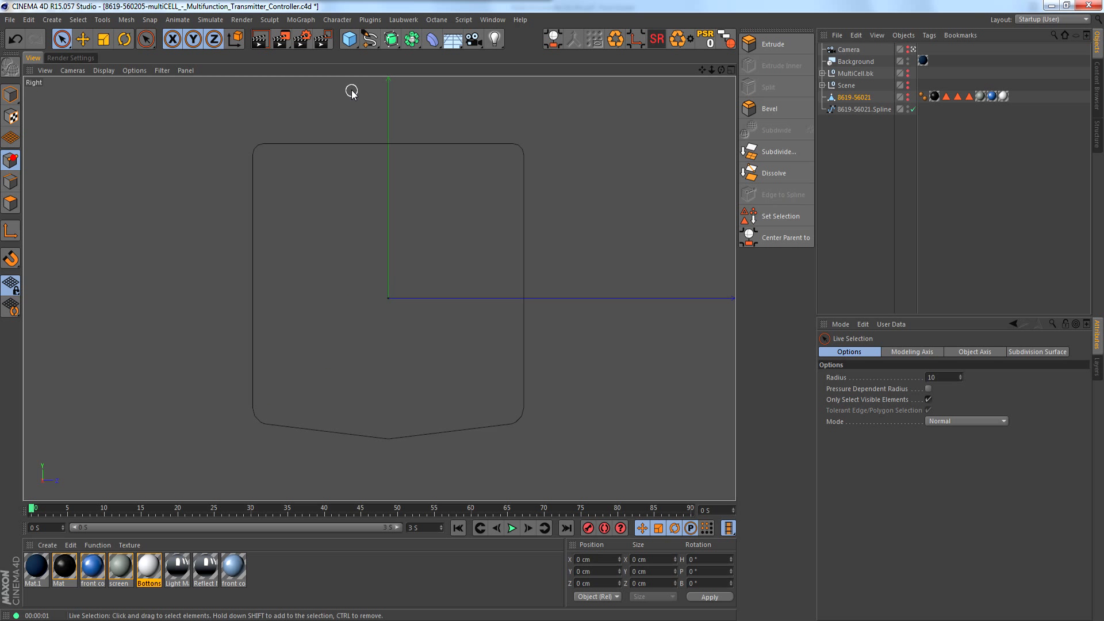
{"action": "left_click", "coordinate": [858, 99]}
{"action": "left_click", "coordinate": [856, 109]}
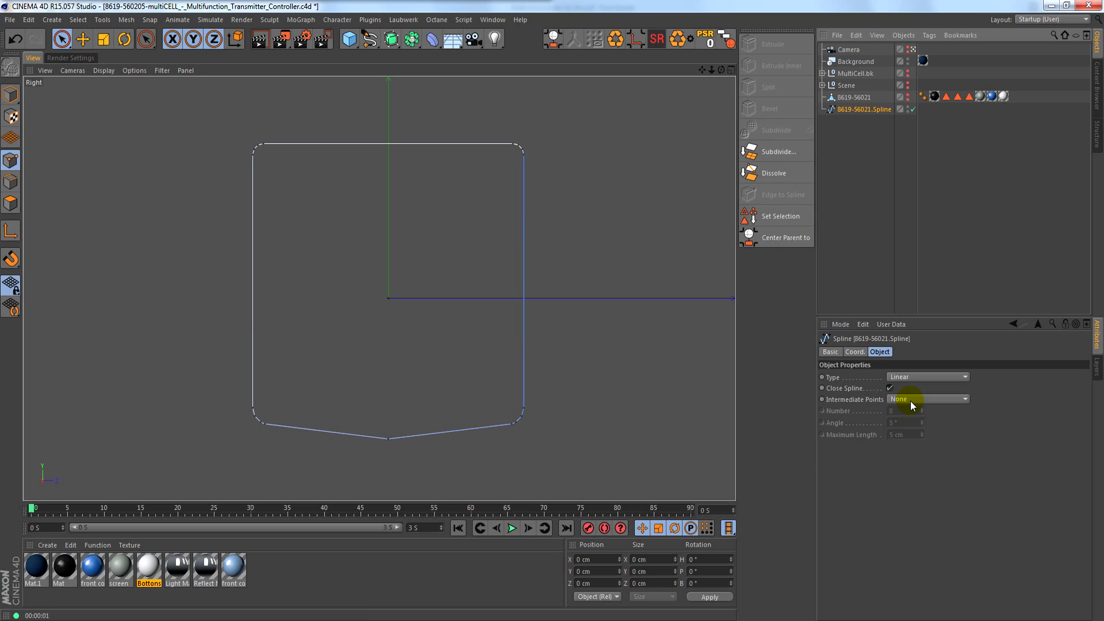
Set the outline spline's type to Bezier and its intermediate points to Natural.
{"action": "left_click", "coordinate": [912, 377]}
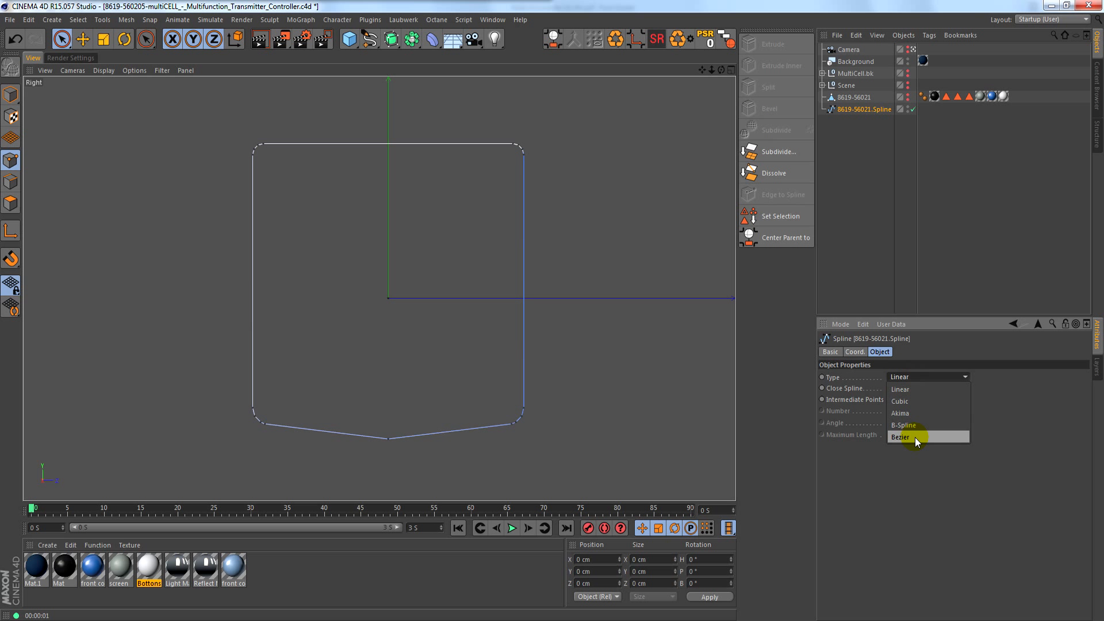
{"action": "left_click", "coordinate": [920, 435]}
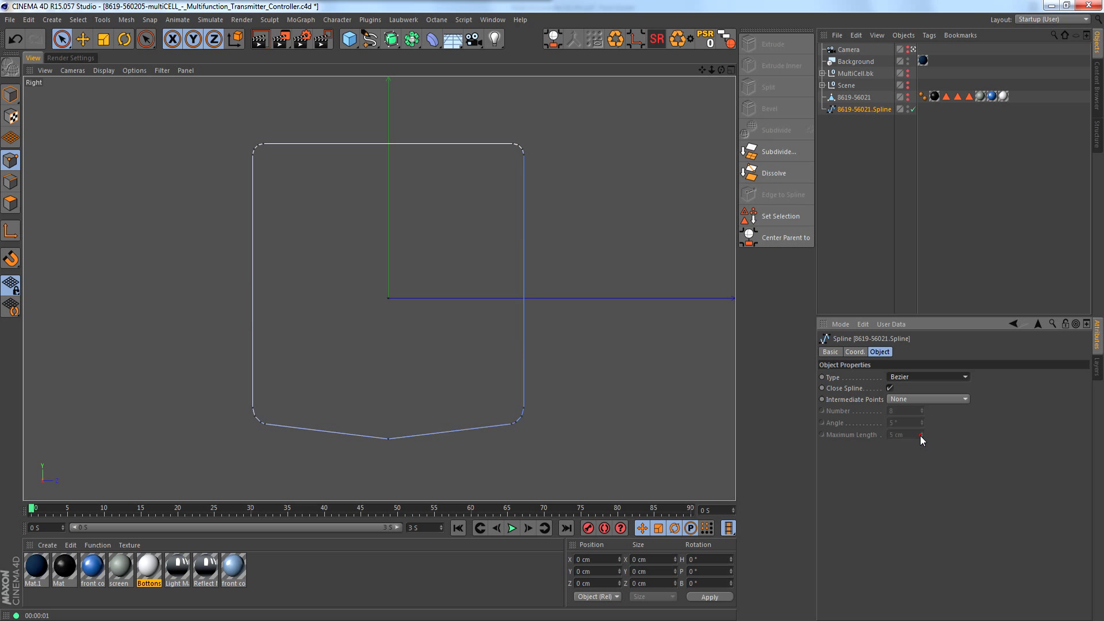
{"action": "left_click", "coordinate": [904, 399]}
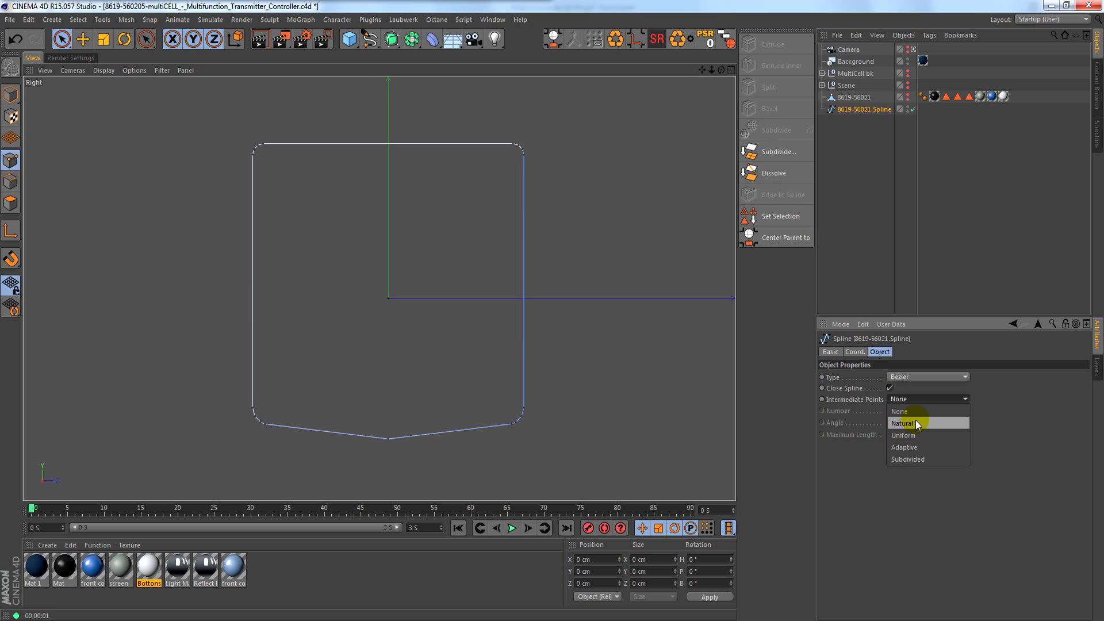
{"action": "left_click", "coordinate": [915, 424]}
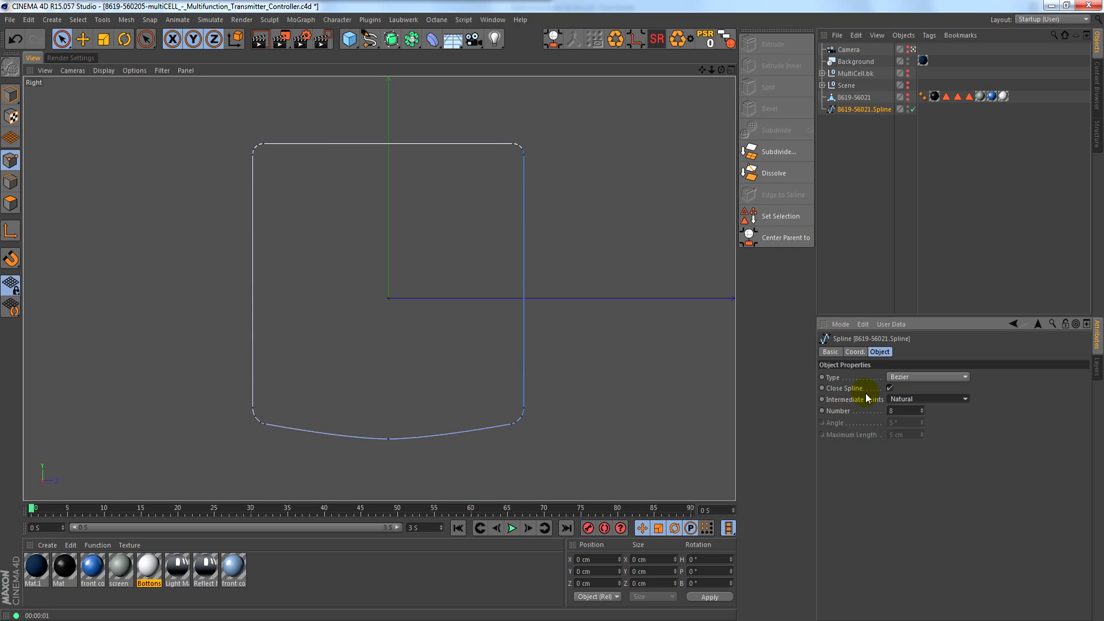
Compare the outline's bottom edge with intermediate points at None and at Natural, and check the device photo in Foxit Reader.
{"action": "left_click", "coordinate": [894, 402]}
{"action": "left_click", "coordinate": [907, 411]}
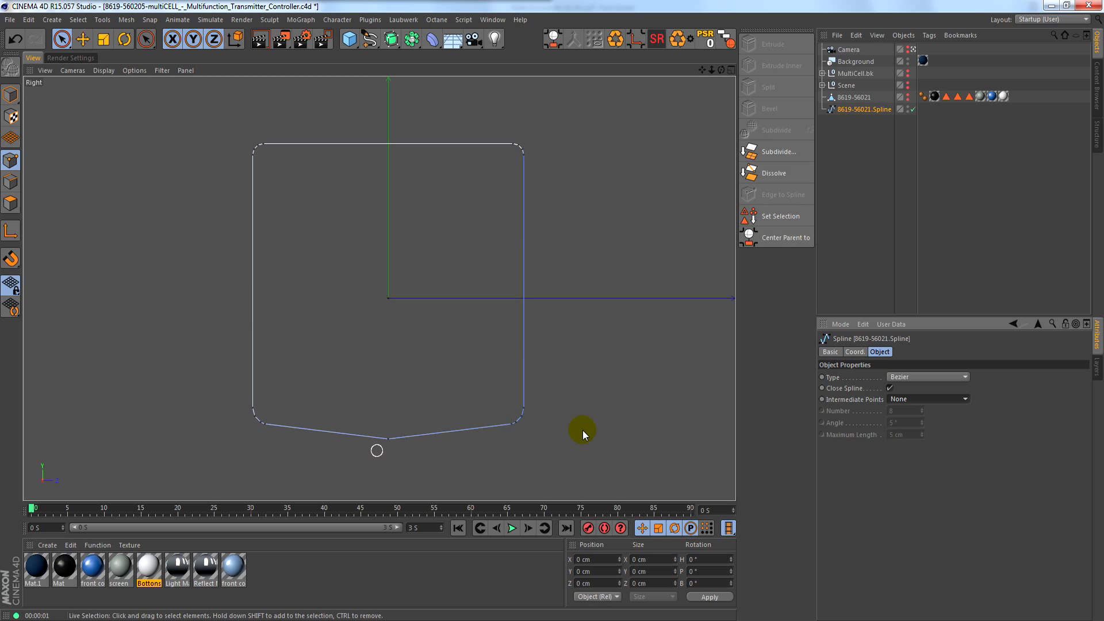
{"action": "left_click", "coordinate": [897, 399]}
{"action": "left_click", "coordinate": [904, 422]}
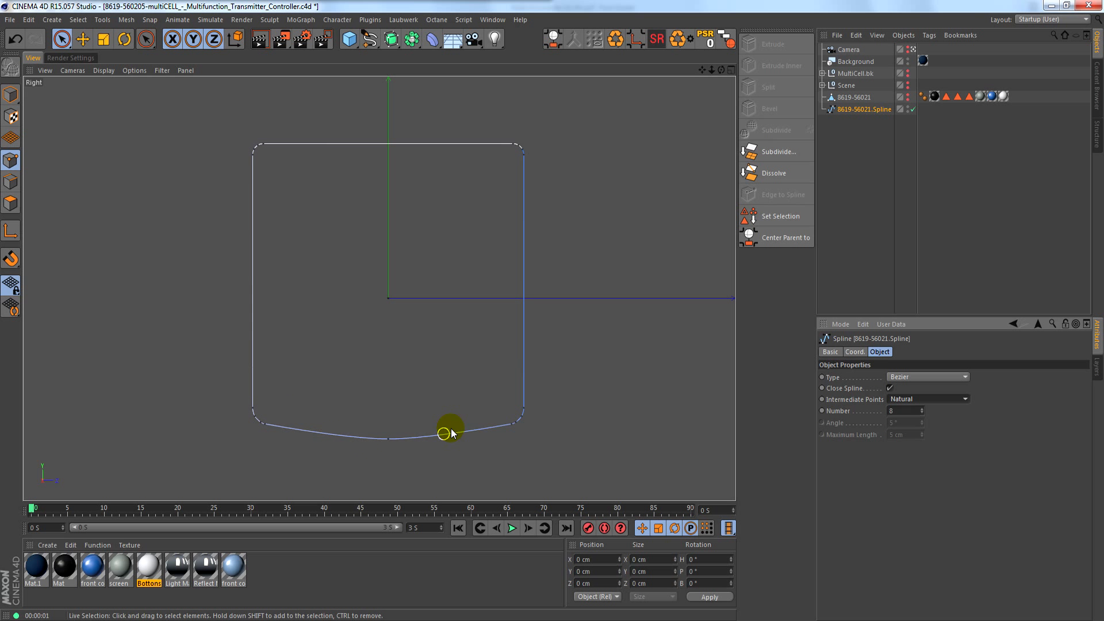
{"action": "key", "text": "alt+Tab"}
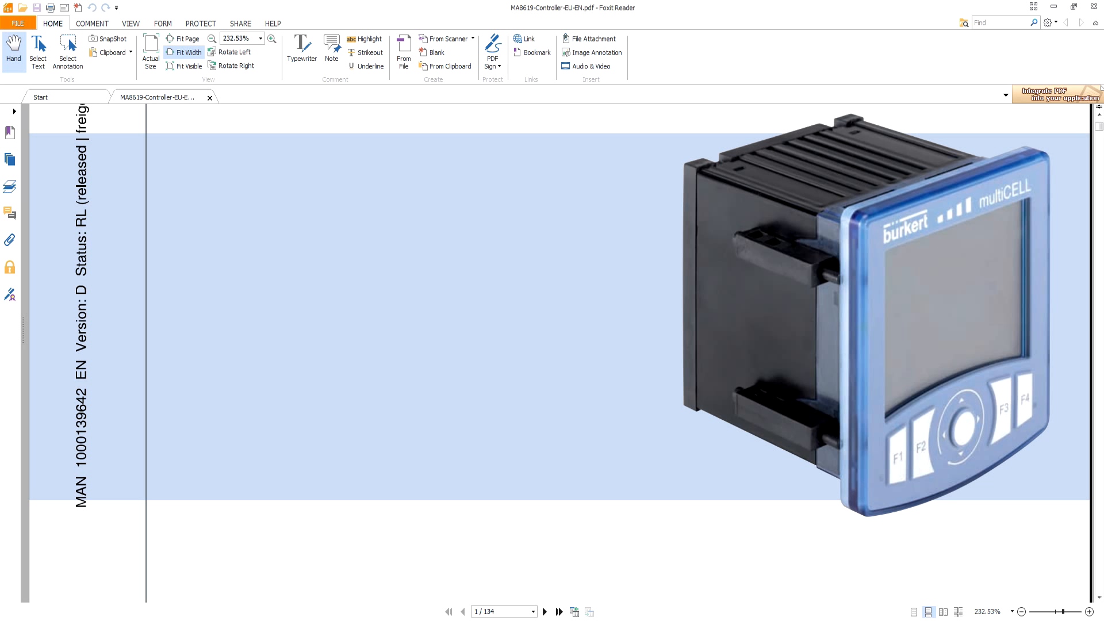
Switch back to Cinema 4D and rename the extracted outline spline as FrontOutter.
{"action": "key", "text": "alt+Tab"}
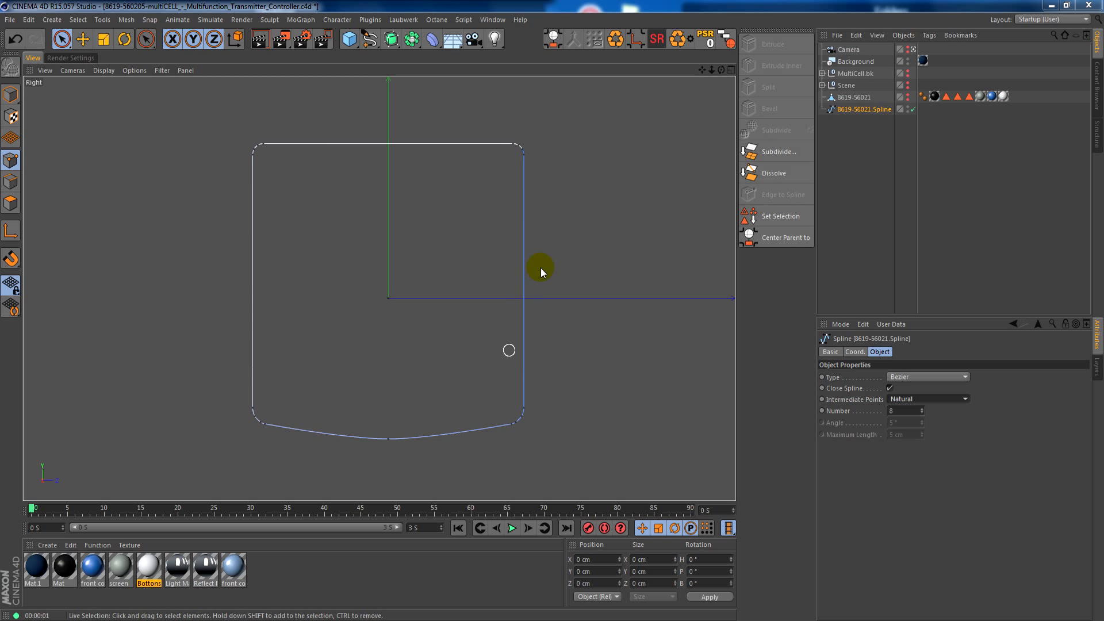
{"action": "double_click", "coordinate": [857, 109]}
{"action": "type", "text": "FR"}
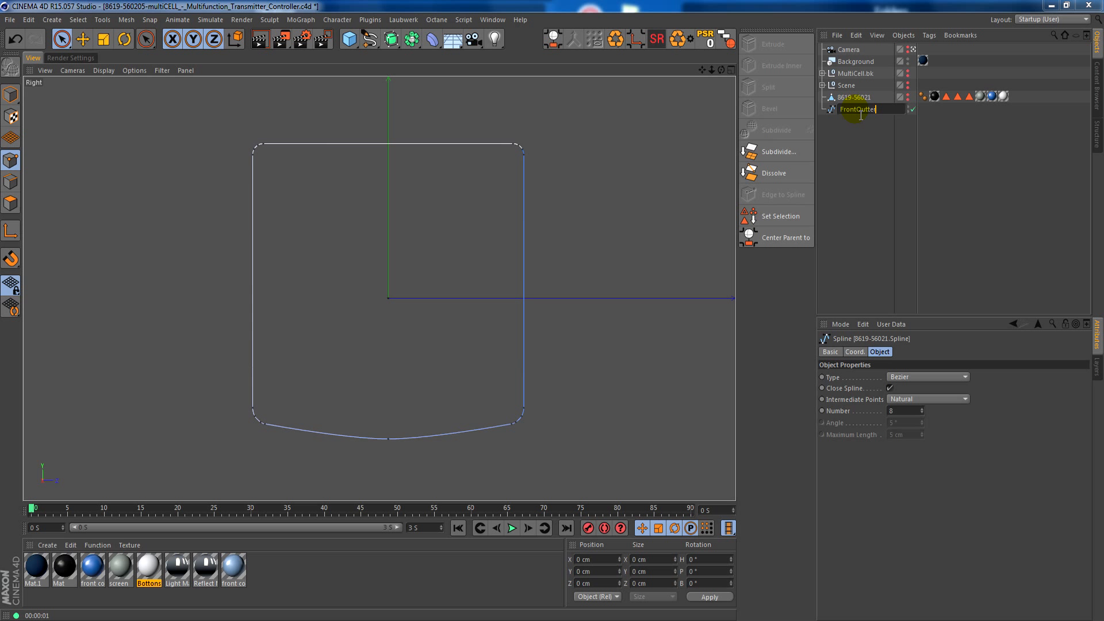
{"action": "key", "text": "Return"}
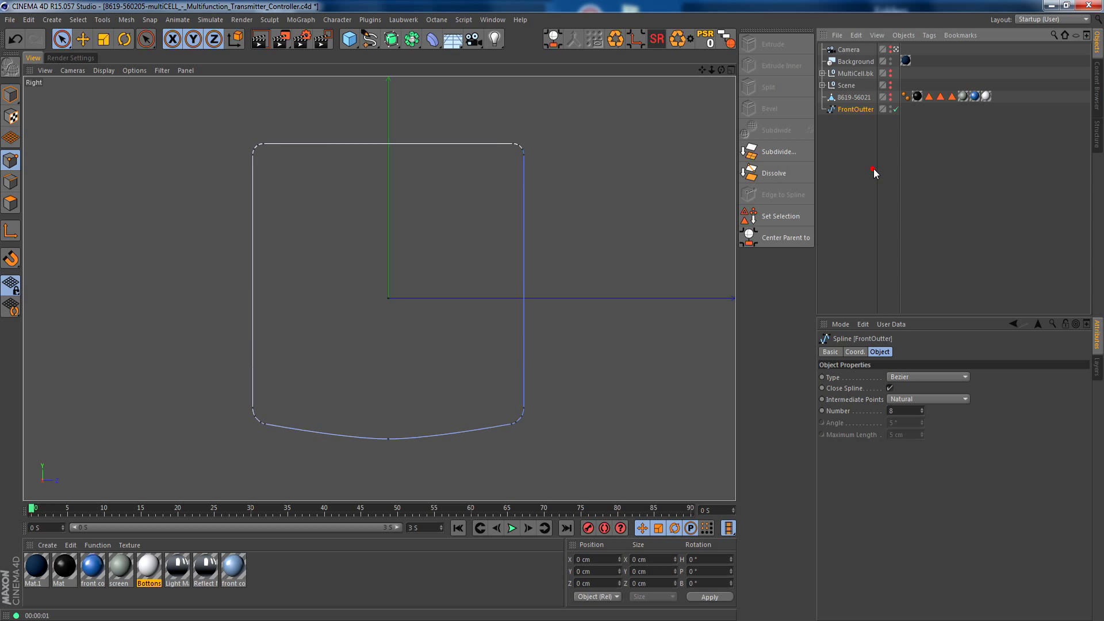
Show the 8619-56021 mesh again in the Perspective view, select it and activate edge mode.
{"action": "middle_click", "coordinate": [488, 224]}
{"action": "middle_click", "coordinate": [247, 235]}
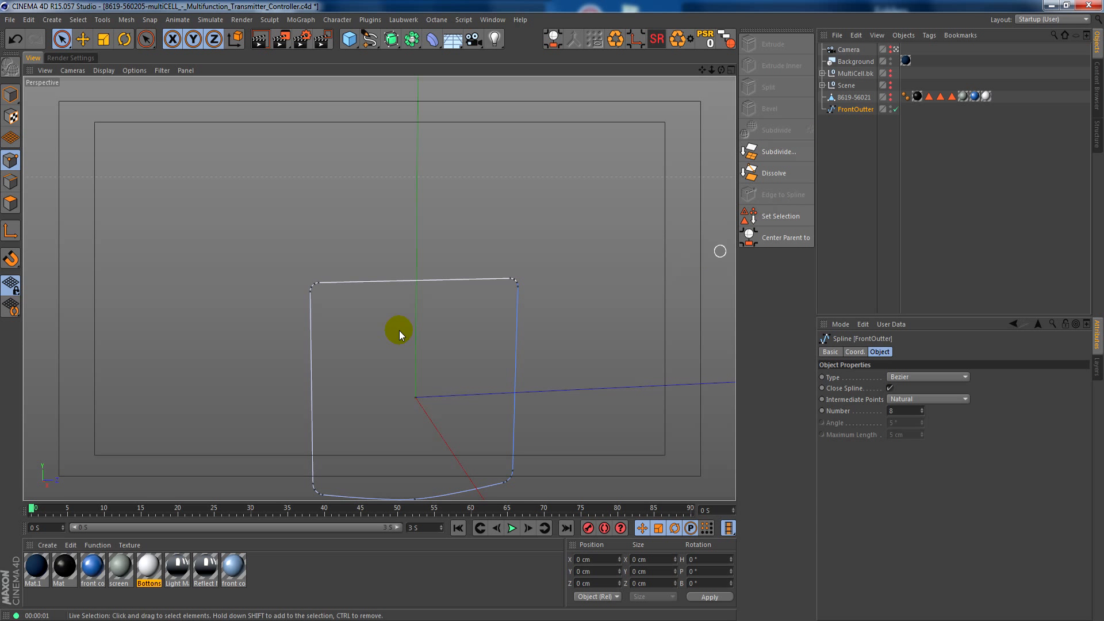
{"action": "middle_click_drag", "start_coordinate": [399, 330], "coordinate": [402, 258], "text": "alt"}
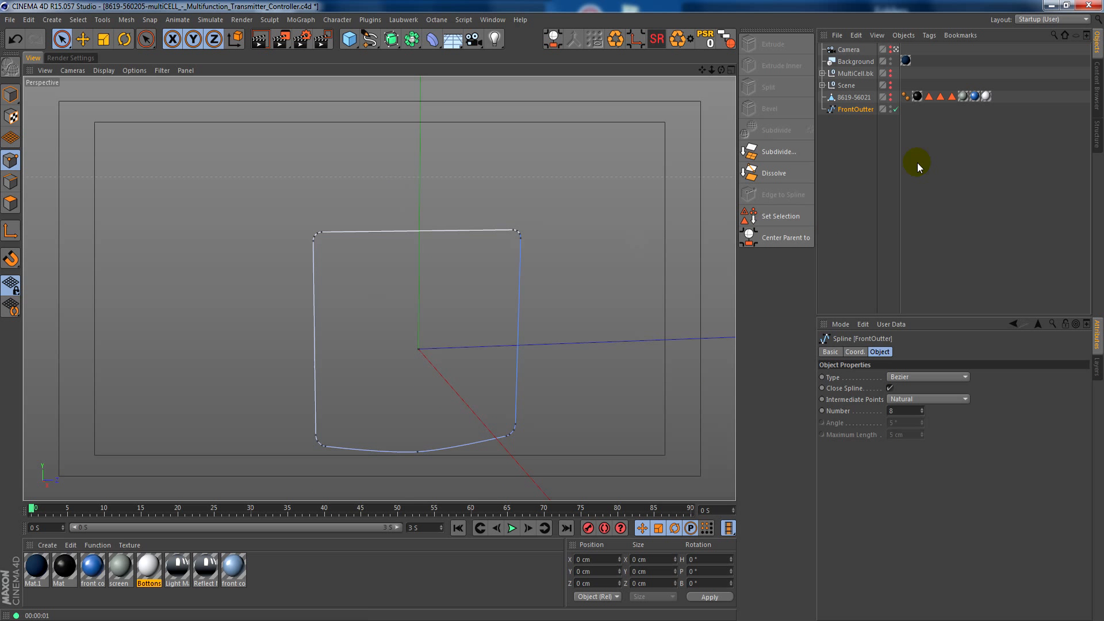
{"action": "left_click", "coordinate": [890, 96]}
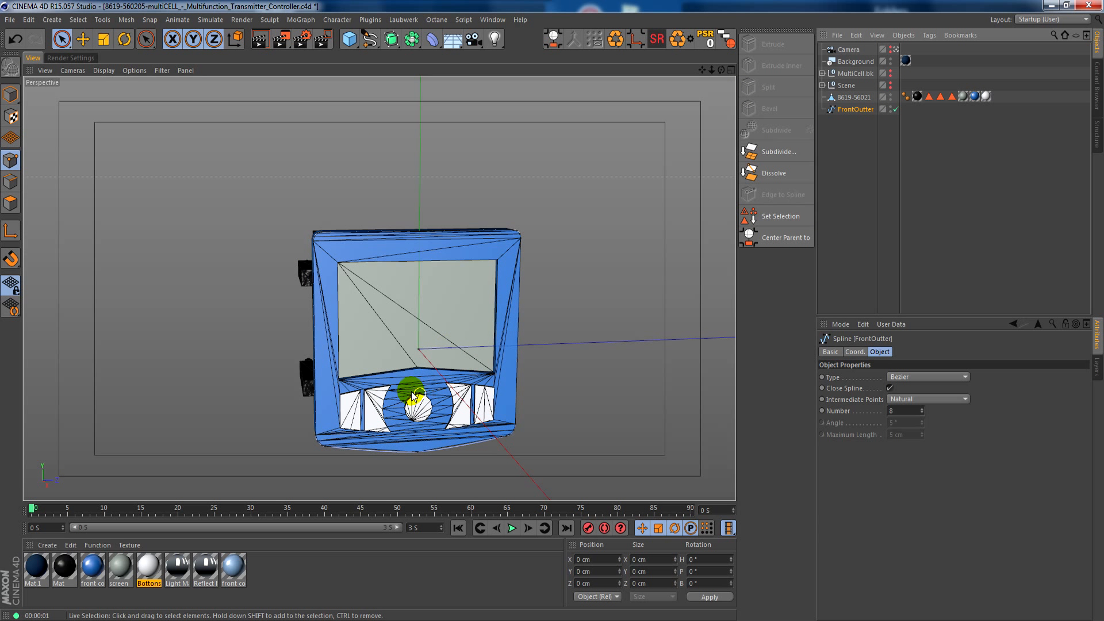
{"action": "right_click_drag", "start_coordinate": [404, 374], "coordinate": [575, 342], "text": "alt"}
{"action": "left_click_drag", "start_coordinate": [485, 348], "coordinate": [528, 338], "text": "alt"}
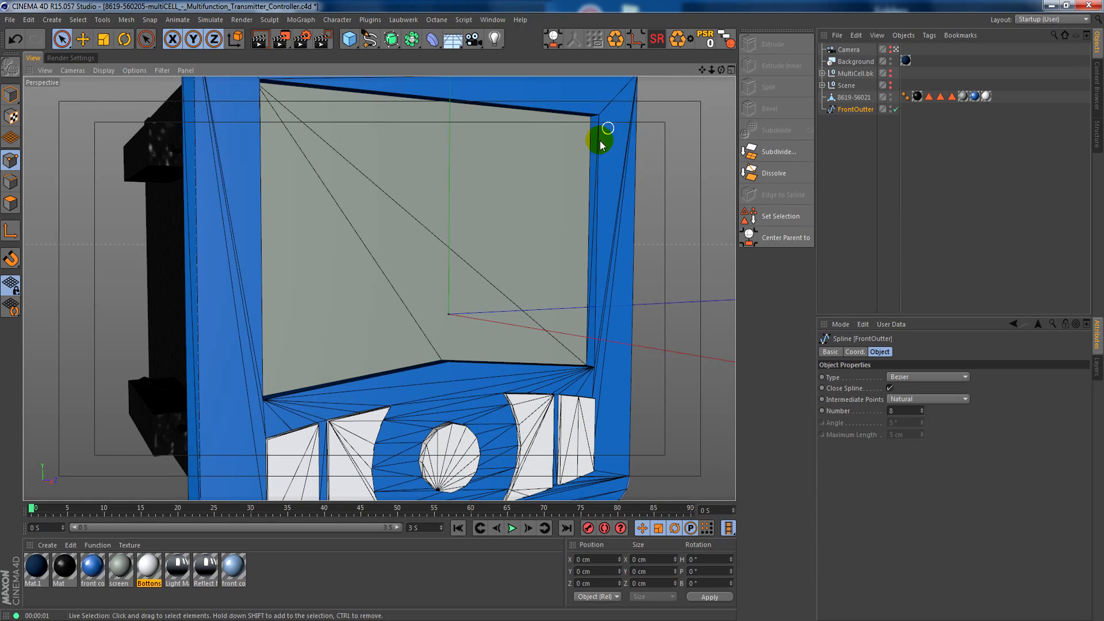
{"action": "left_click", "coordinate": [855, 98]}
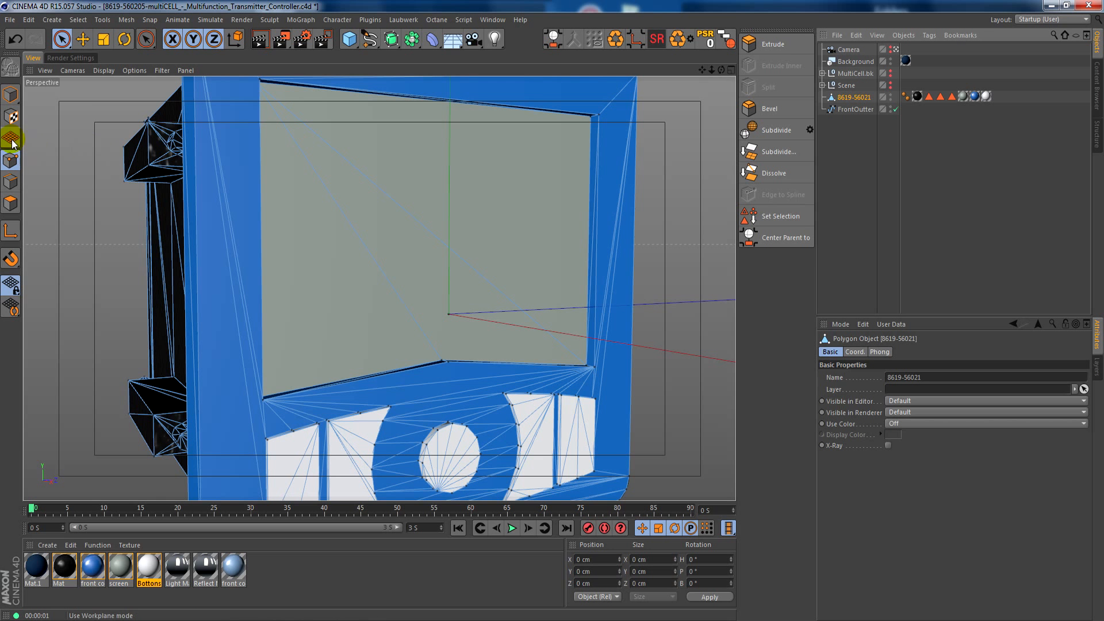
{"action": "left_click", "coordinate": [10, 177]}
{"action": "left_click", "coordinate": [585, 146]}
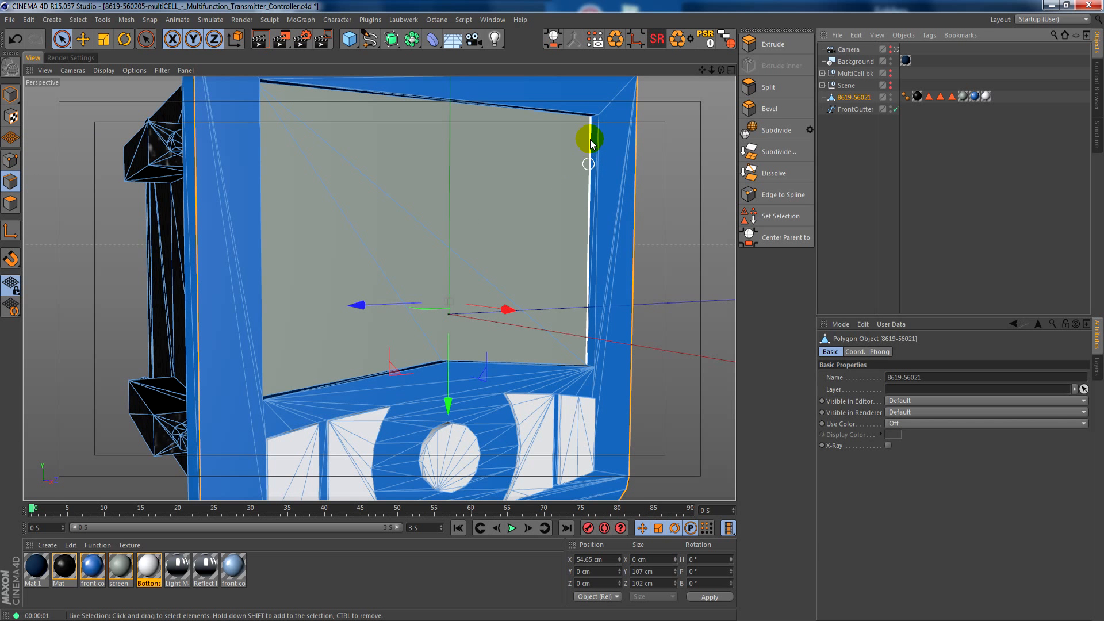
{"action": "right_click_drag", "start_coordinate": [595, 153], "coordinate": [681, 157], "text": "alt"}
{"action": "middle_click_drag", "start_coordinate": [581, 202], "coordinate": [529, 283], "text": "alt"}
{"action": "right_click_drag", "start_coordinate": [530, 283], "coordinate": [602, 273], "text": "alt"}
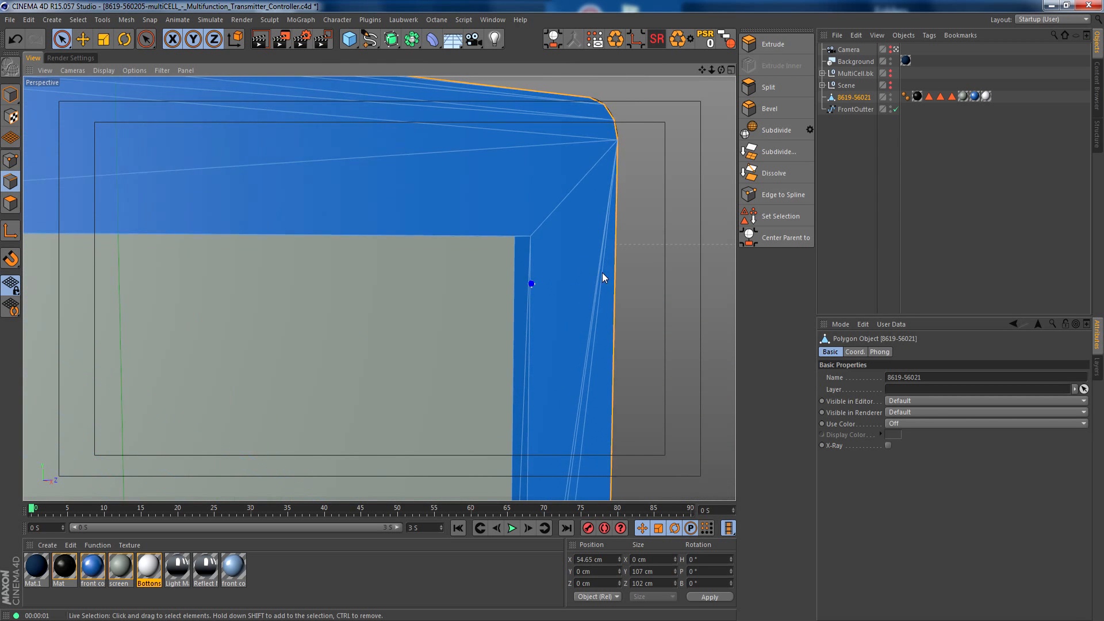
{"action": "left_click_drag", "start_coordinate": [536, 260], "coordinate": [557, 175], "text": "alt"}
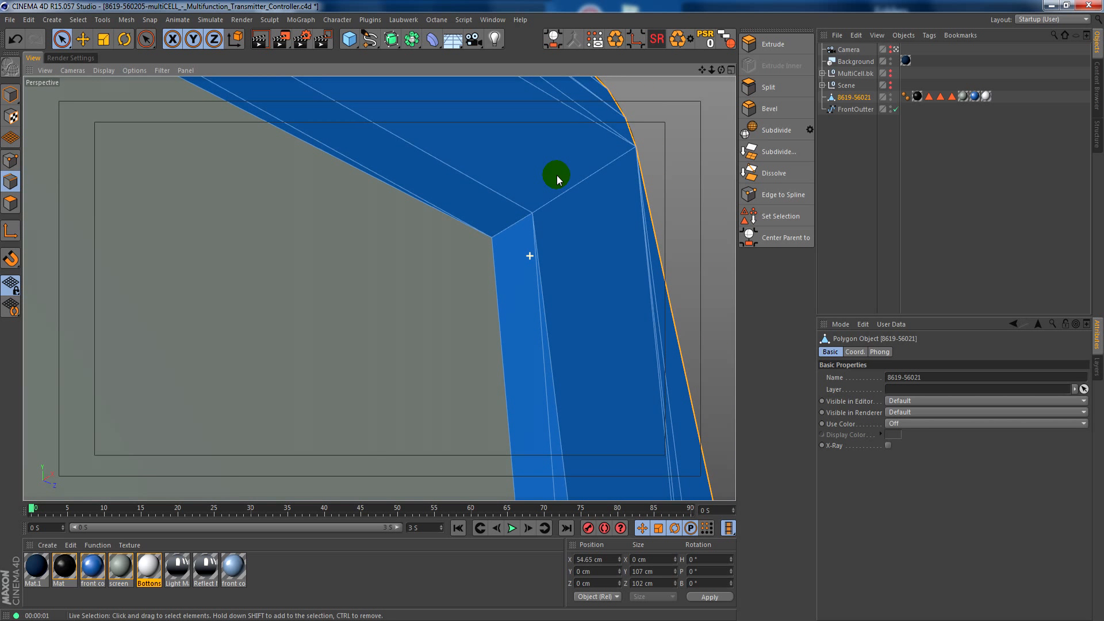
{"action": "left_click", "coordinate": [507, 196], "text": "shift"}
{"action": "left_click_drag", "start_coordinate": [564, 189], "coordinate": [525, 214], "text": "alt"}
{"action": "left_click", "coordinate": [678, 108], "text": "shift"}
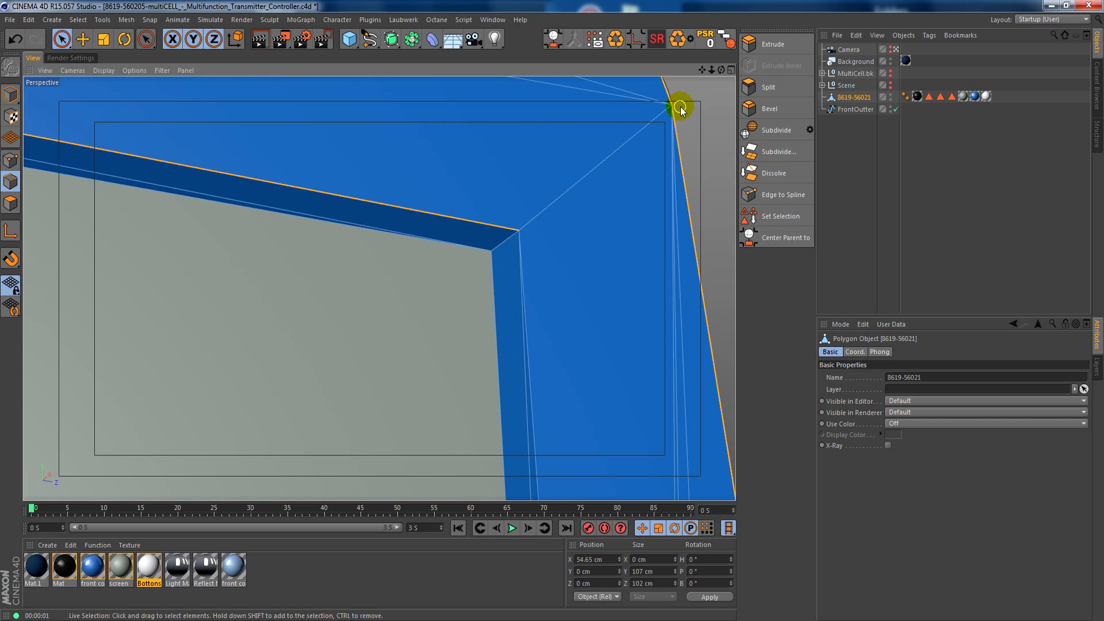
{"action": "left_click", "coordinate": [707, 387], "text": "shift"}
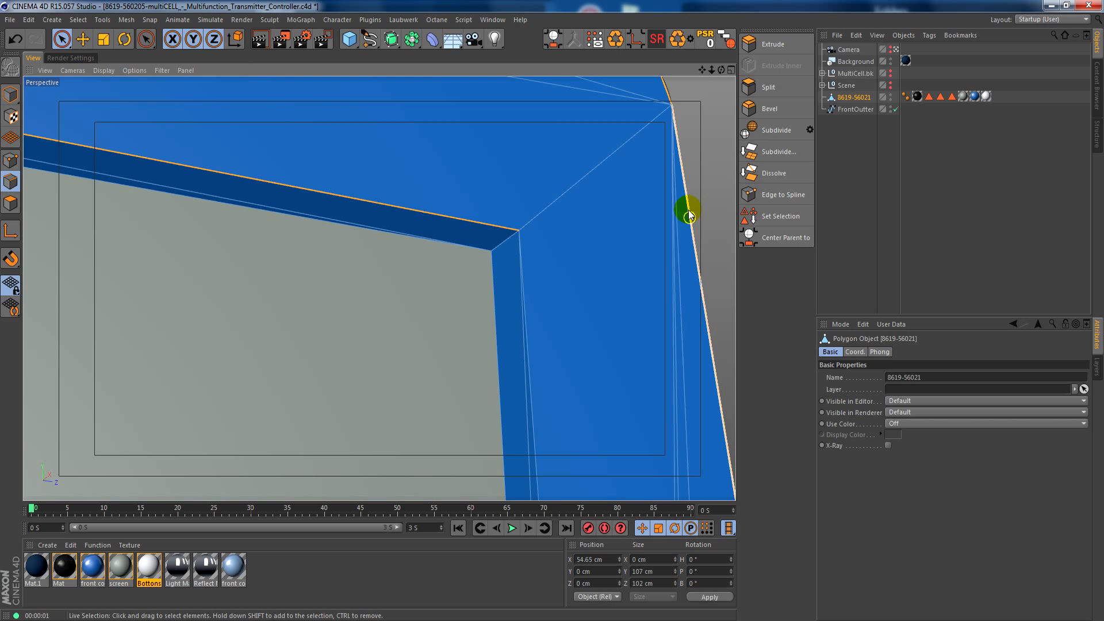
{"action": "left_click_drag", "start_coordinate": [688, 209], "coordinate": [568, 228], "text": "alt"}
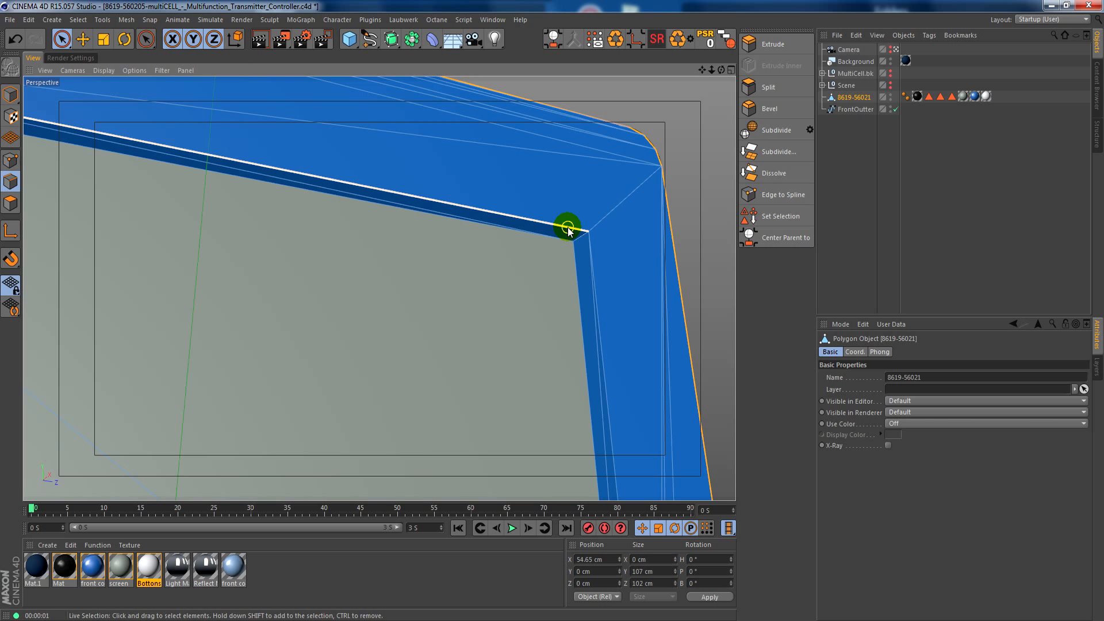
Select the outer front edges along the top and both sides of the mesh's screen opening.
{"action": "left_click", "coordinate": [567, 229]}
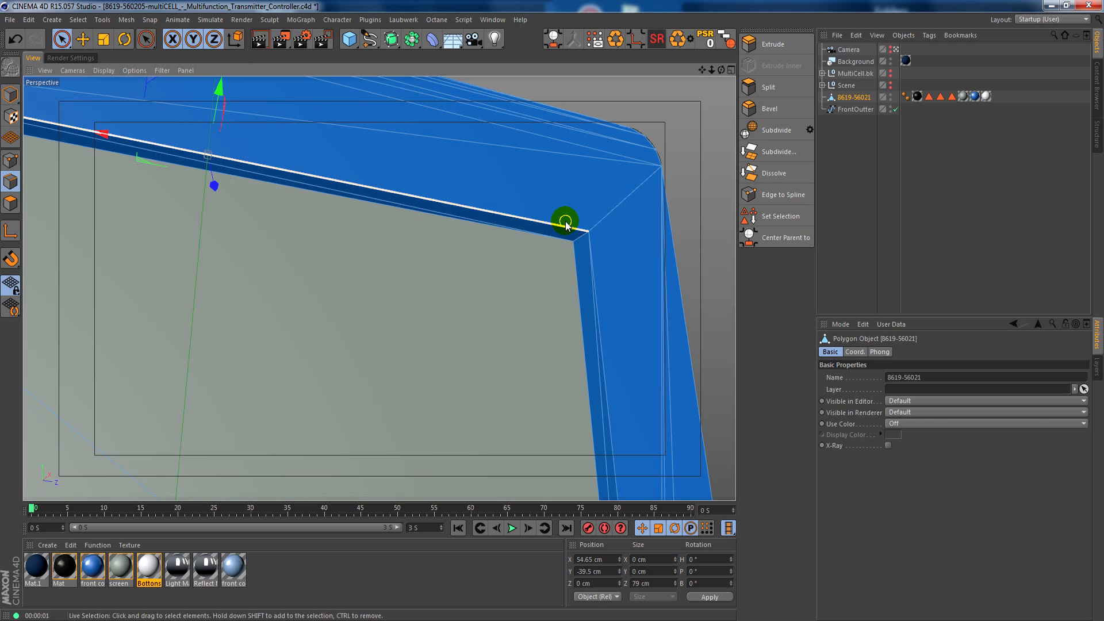
{"action": "scroll", "coordinate": [632, 308], "scroll_direction": "up", "scroll_amount": 4}
{"action": "left_click", "coordinate": [601, 362], "text": "shift"}
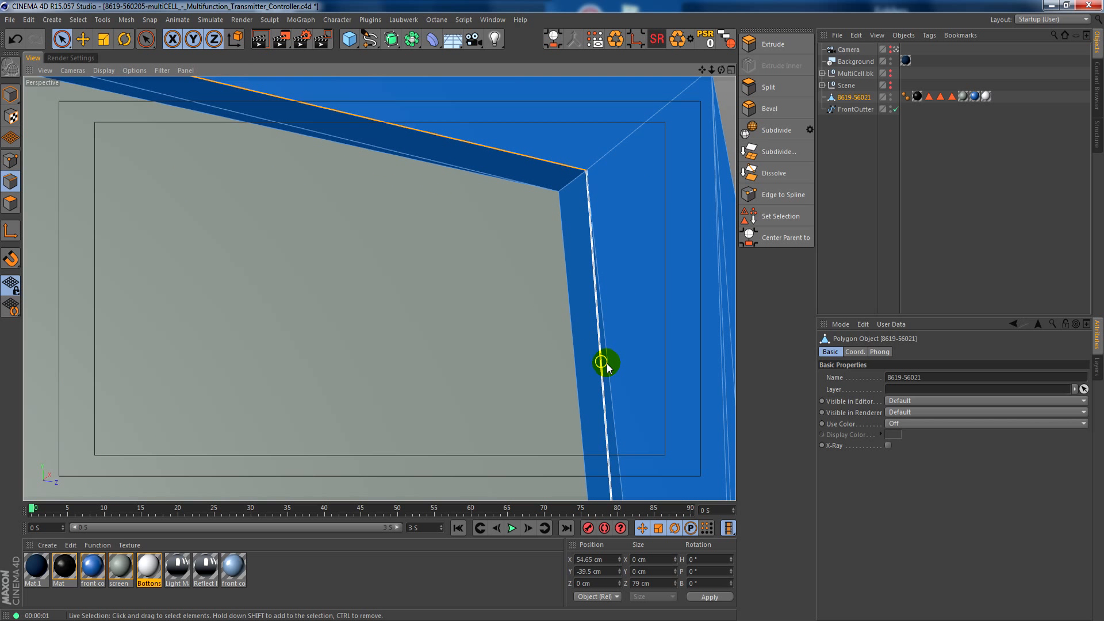
{"action": "scroll", "coordinate": [609, 365], "scroll_direction": "down", "scroll_amount": 6}
{"action": "scroll", "coordinate": [253, 388], "scroll_direction": "up", "scroll_amount": 6}
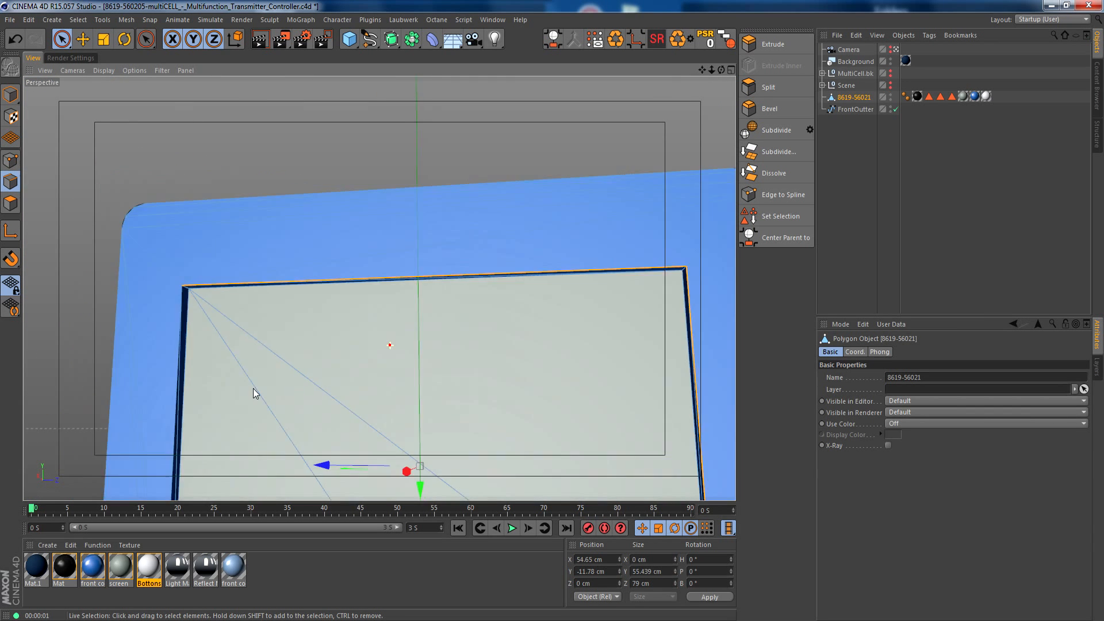
{"action": "left_click", "coordinate": [287, 333], "text": "shift"}
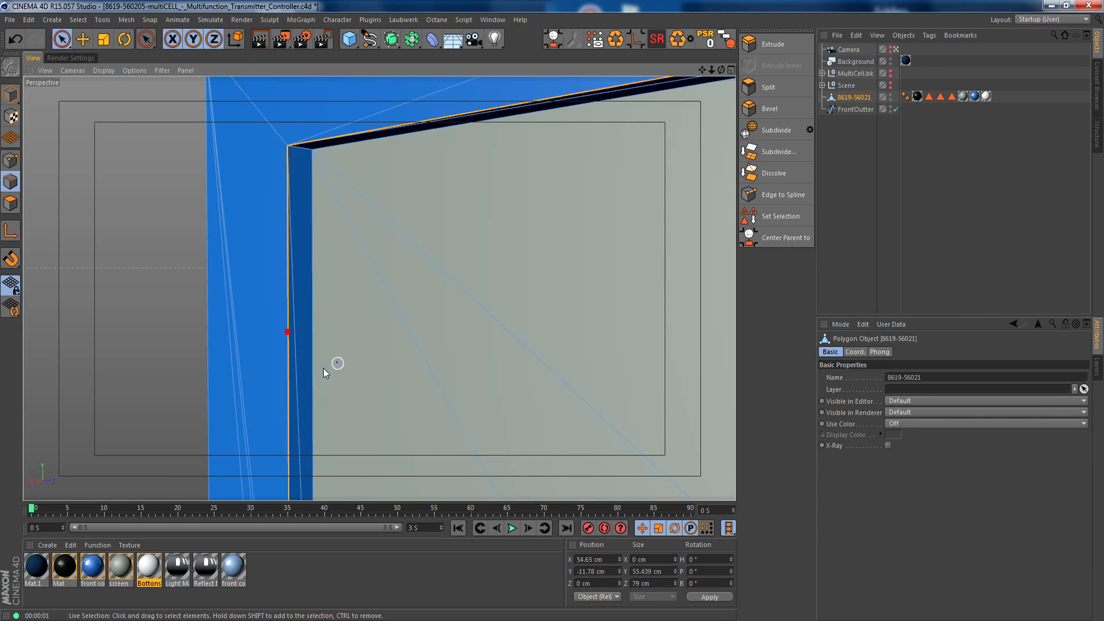
Add the two angled front edges along the bottom of the screen opening to the edge selection.
{"action": "scroll", "coordinate": [323, 368], "scroll_direction": "down", "scroll_amount": 6}
{"action": "scroll", "coordinate": [379, 276], "scroll_direction": "down", "scroll_amount": 2}
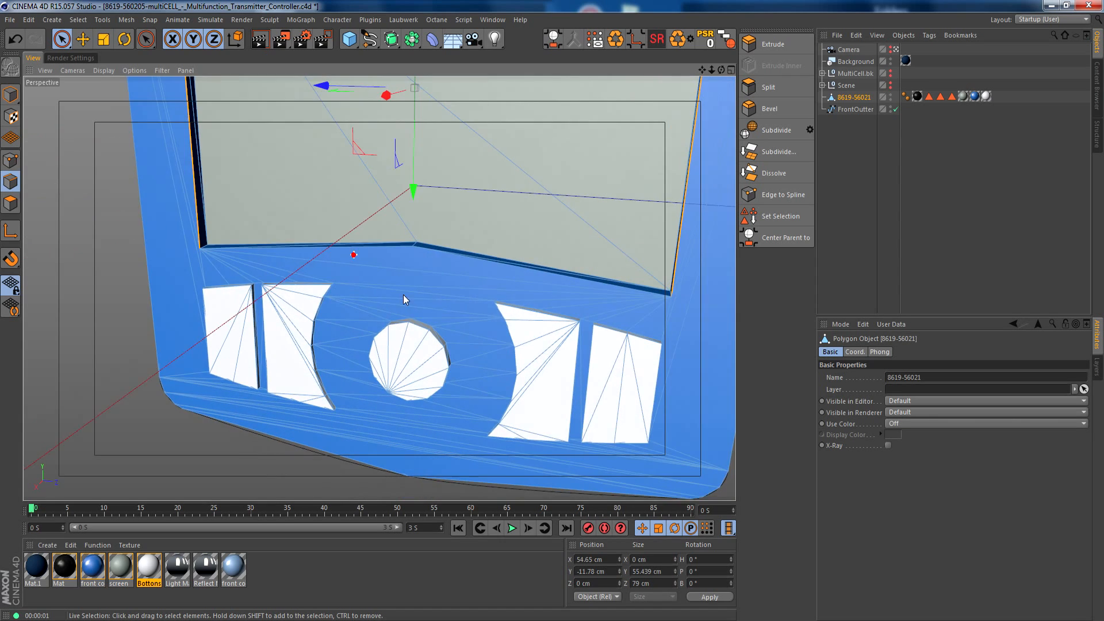
{"action": "scroll", "coordinate": [299, 245], "scroll_direction": "up", "scroll_amount": 7}
{"action": "left_click", "coordinate": [420, 280], "text": "shift"}
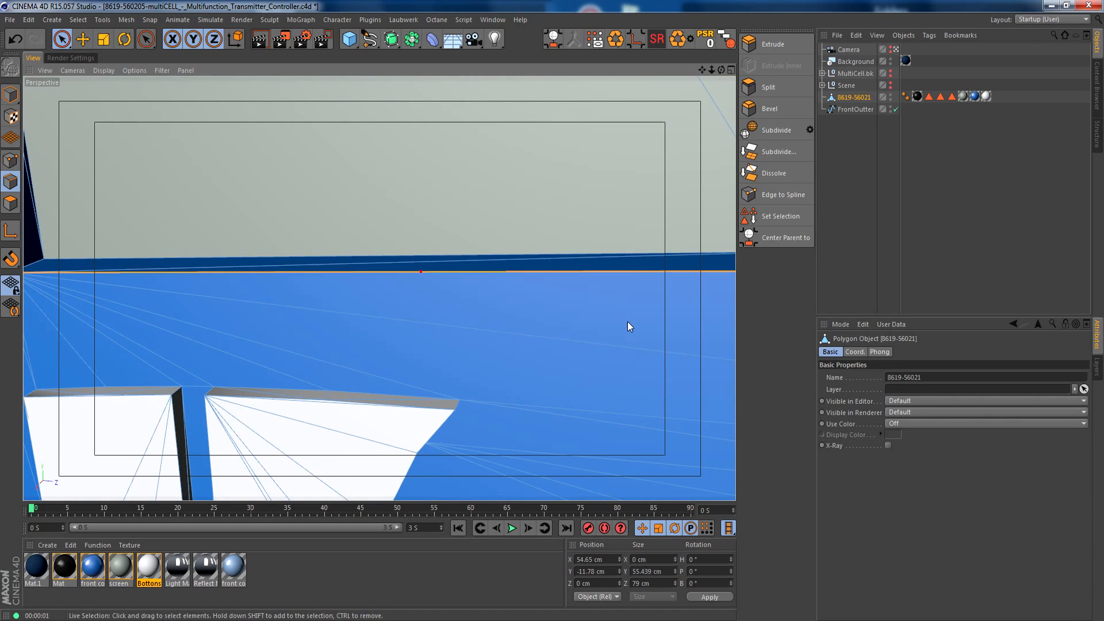
{"action": "scroll", "coordinate": [633, 322], "scroll_direction": "down", "scroll_amount": 4}
{"action": "middle_click_drag", "start_coordinate": [638, 323], "coordinate": [461, 325], "text": "alt"}
{"action": "left_click", "coordinate": [482, 333], "text": "shift"}
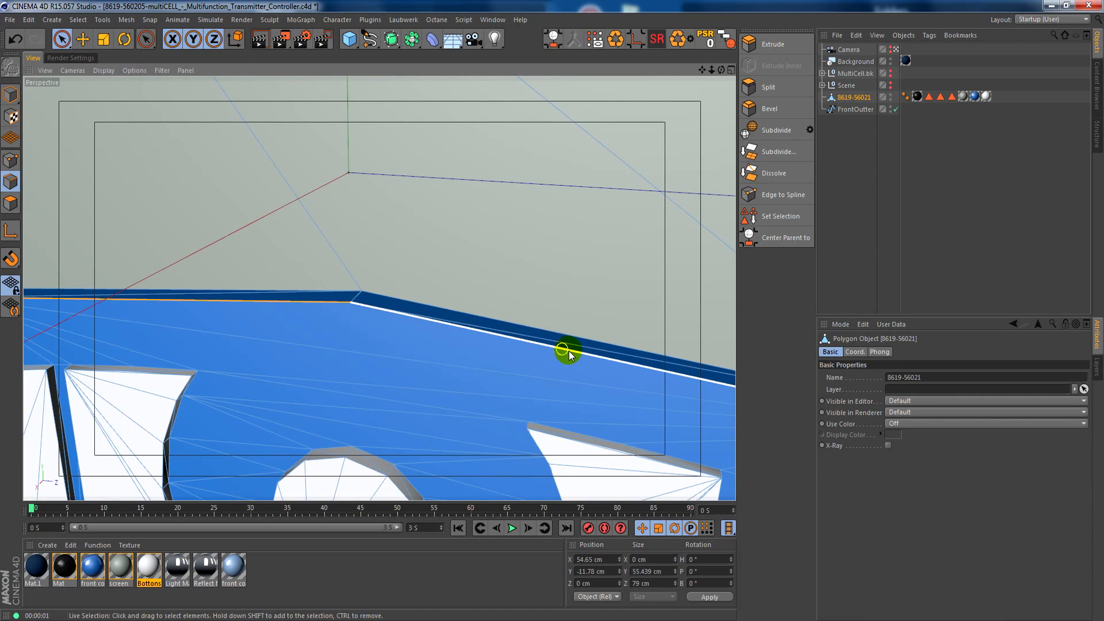
Convert the selected screen-opening edges with Edge to Spline and place the new spline below FrontOutter in the object hierarchy.
{"action": "scroll", "coordinate": [448, 351], "scroll_direction": "down", "scroll_amount": 4}
{"action": "scroll", "coordinate": [628, 291], "scroll_direction": "up", "scroll_amount": 1}
{"action": "scroll", "coordinate": [628, 290], "scroll_direction": "up", "scroll_amount": 2}
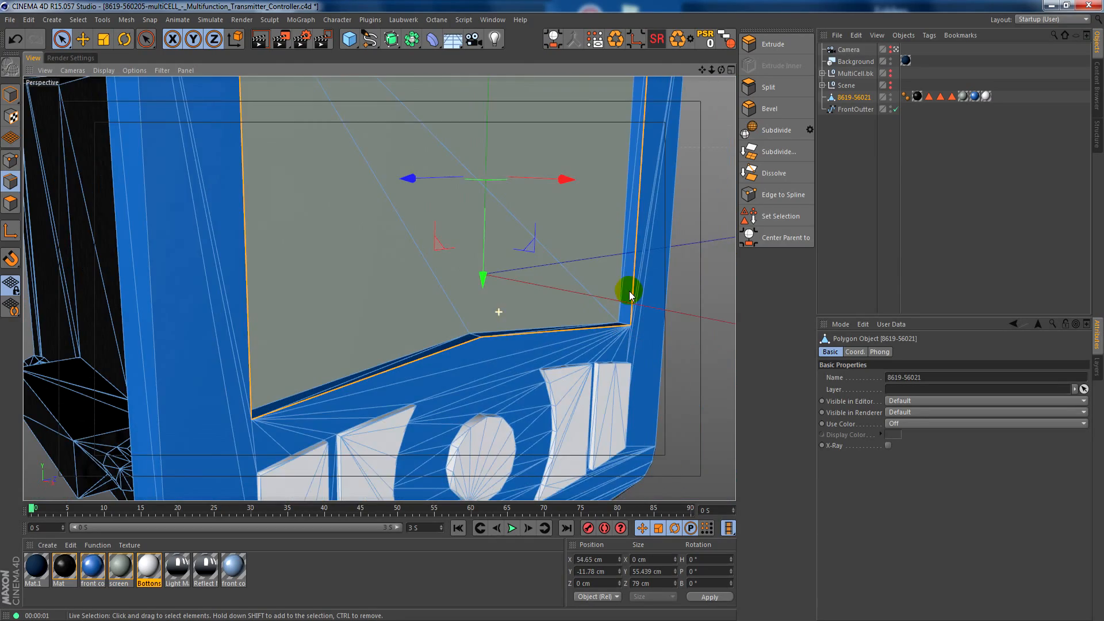
{"action": "left_click_drag", "start_coordinate": [629, 291], "coordinate": [394, 277], "text": "alt"}
{"action": "right_click_drag", "start_coordinate": [439, 325], "coordinate": [253, 368], "text": "alt"}
{"action": "left_click_drag", "start_coordinate": [410, 351], "coordinate": [413, 350], "text": "alt"}
{"action": "middle_click_drag", "start_coordinate": [413, 351], "coordinate": [430, 261], "text": "alt"}
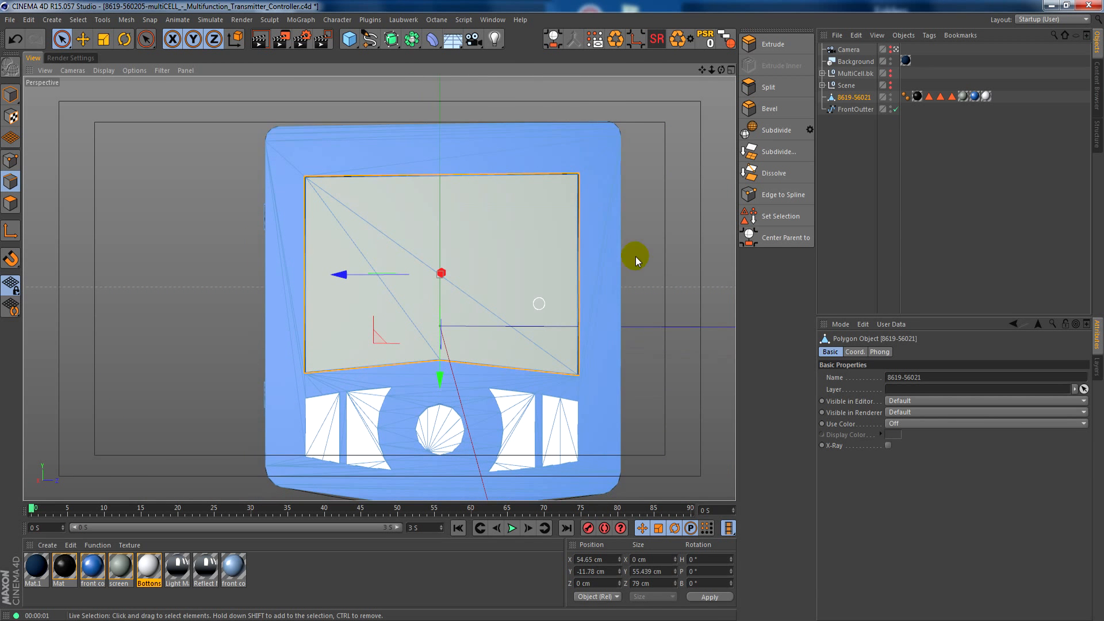
{"action": "left_click", "coordinate": [774, 197]}
{"action": "left_click_drag", "start_coordinate": [856, 108], "coordinate": [850, 134]}
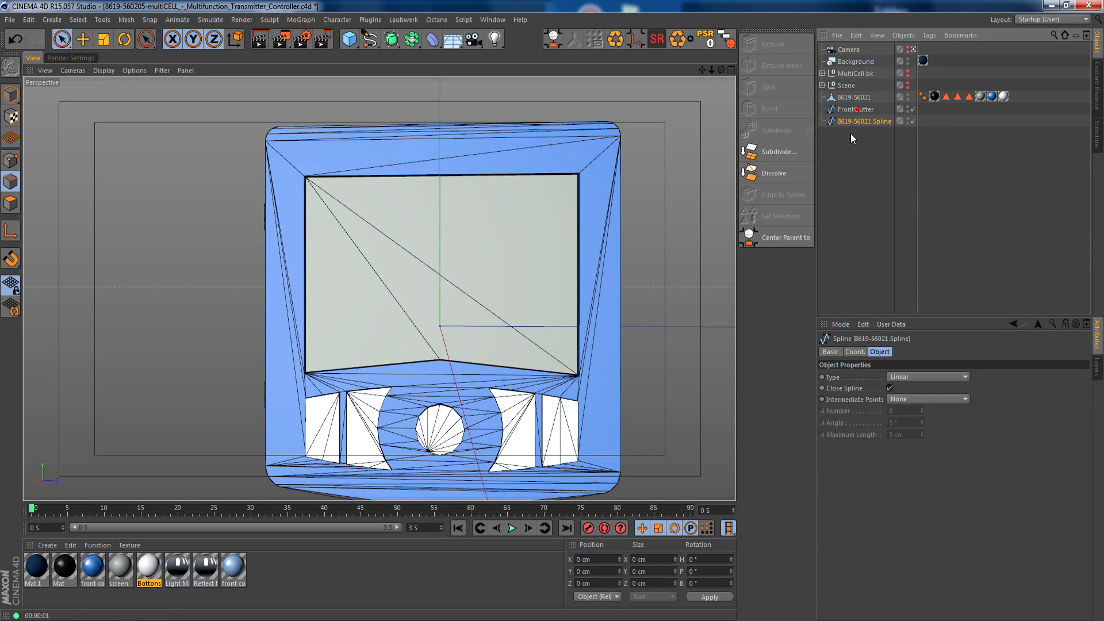
Rename the new spline as screen and hide the 8619-56021 mesh in both editor and renderer.
{"action": "double_click", "coordinate": [849, 121]}
{"action": "type", "text": "screen"}
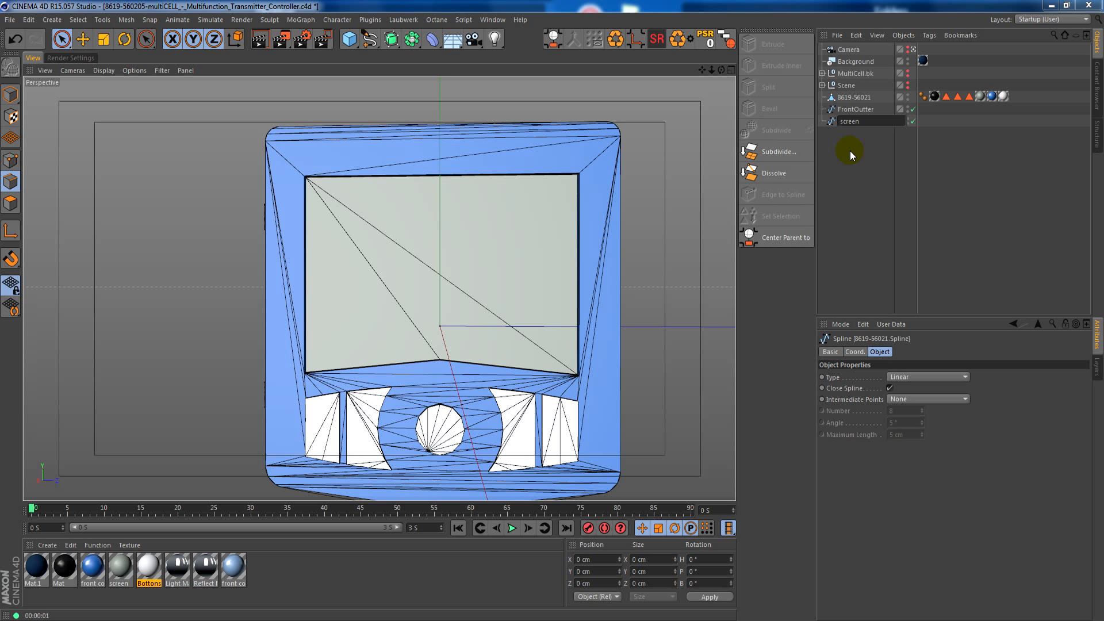
{"action": "key", "text": "Return"}
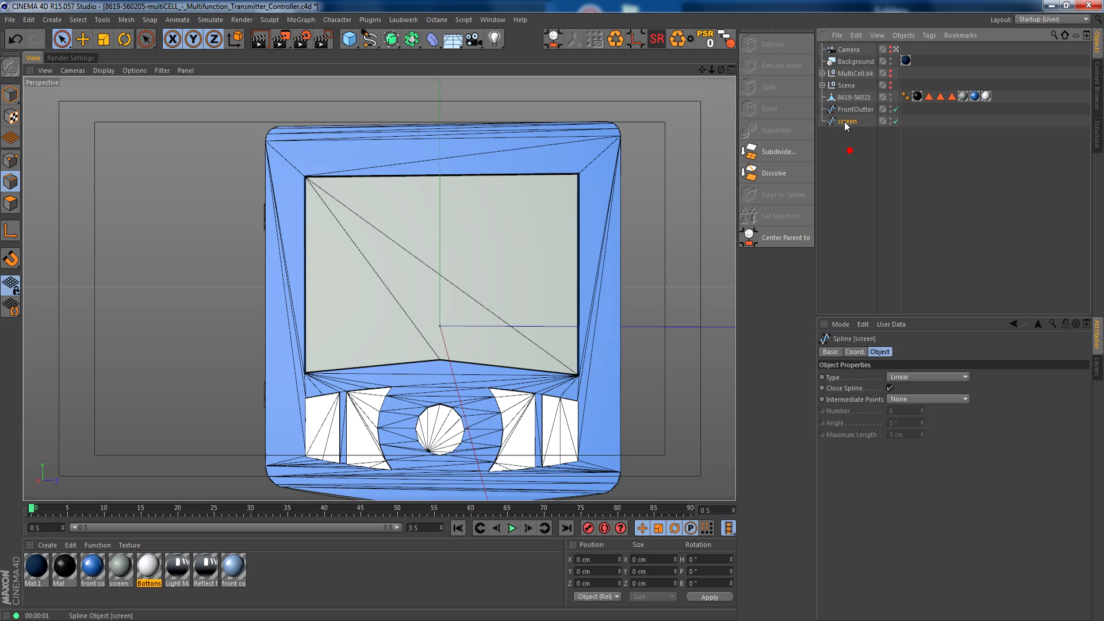
{"action": "double_click", "coordinate": [890, 98], "text": "alt"}
{"action": "left_click_drag", "start_coordinate": [441, 359], "coordinate": [338, 381], "text": "alt"}
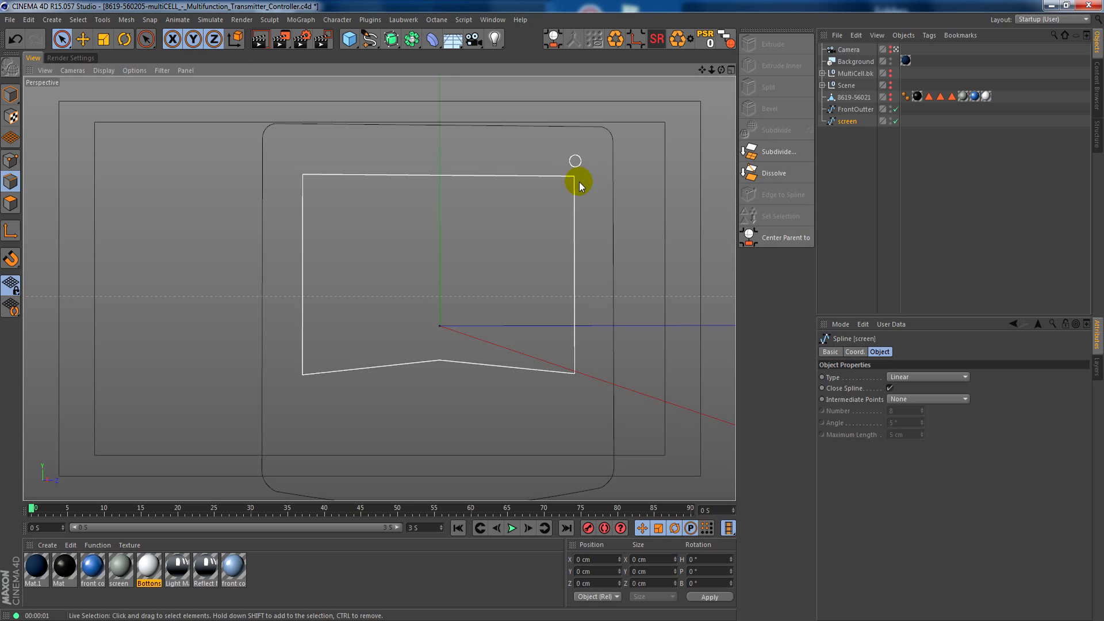
In point mode, set the screen spline's type to Bezier and its intermediate points to Natural.
{"action": "left_click", "coordinate": [13, 168]}
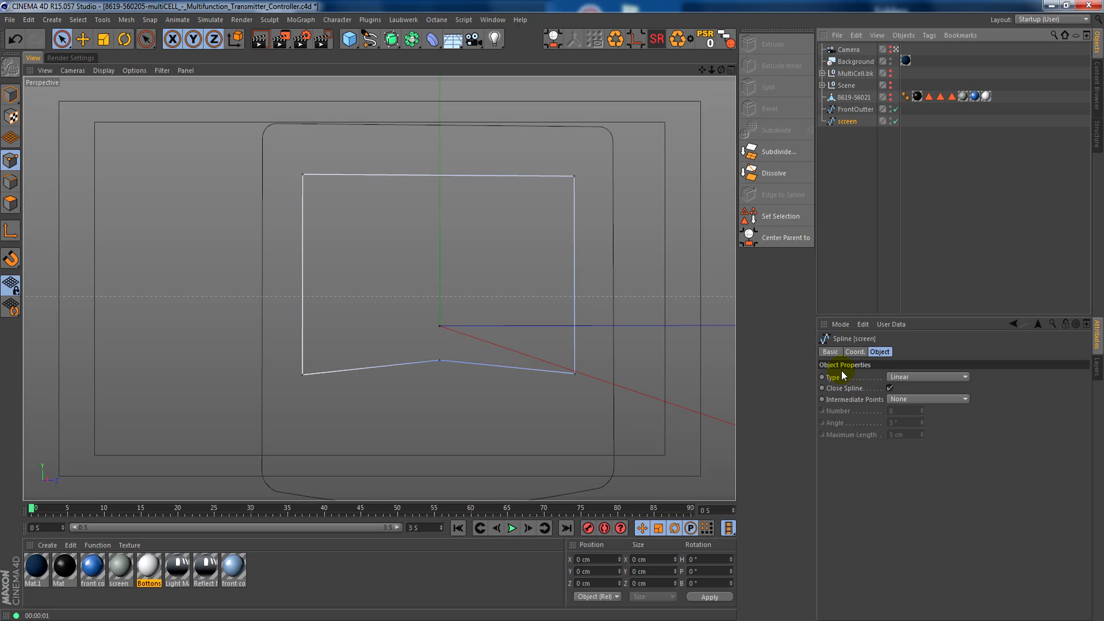
{"action": "left_click", "coordinate": [915, 378]}
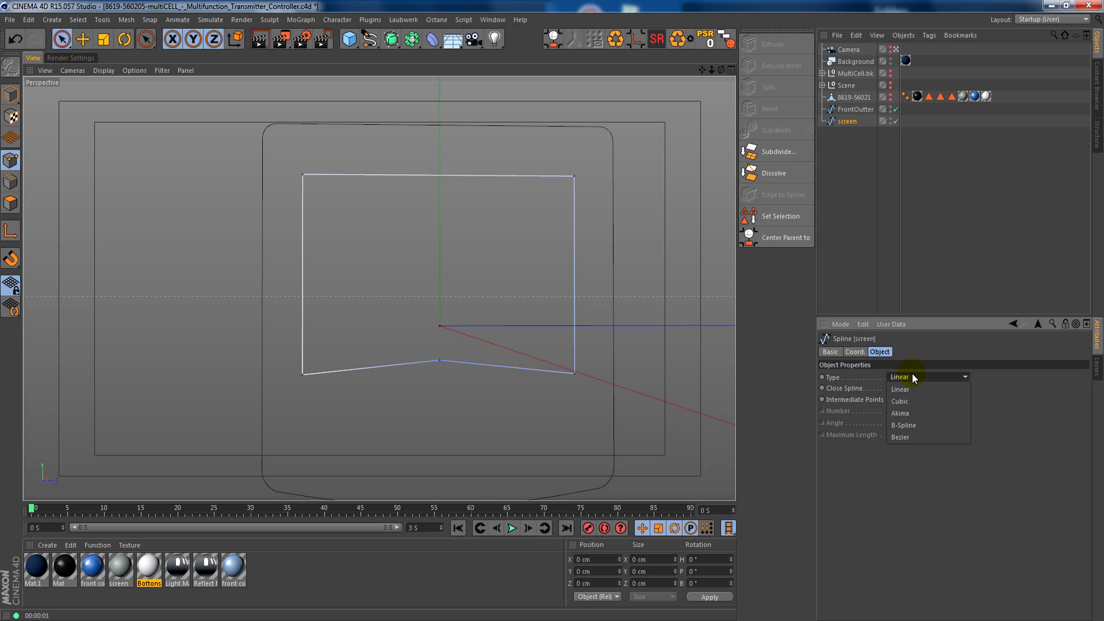
{"action": "left_click", "coordinate": [916, 401]}
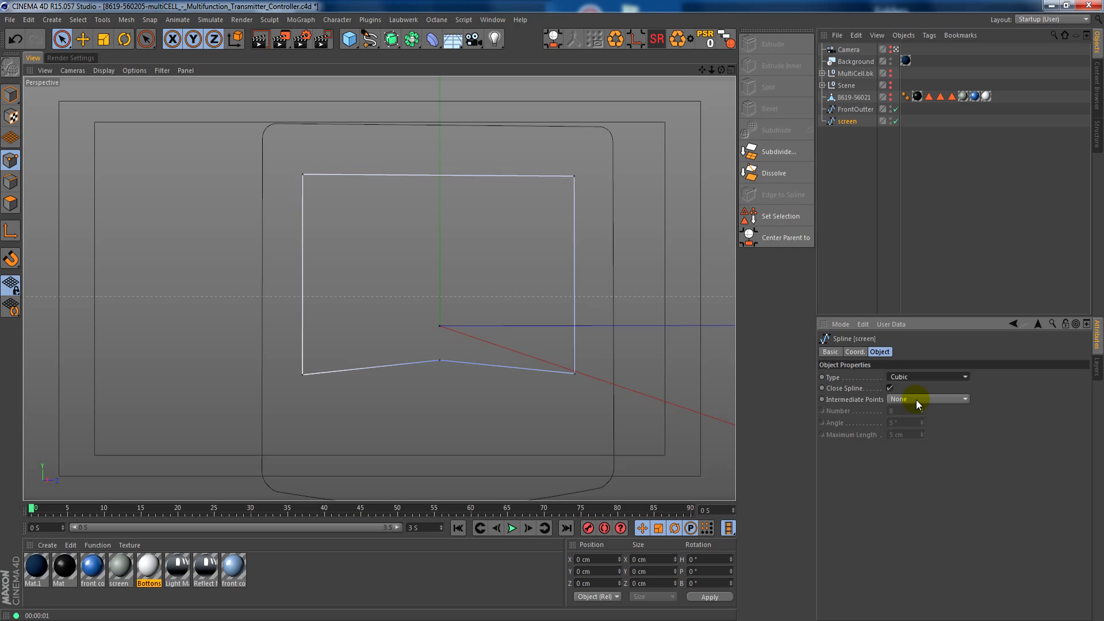
{"action": "left_click", "coordinate": [915, 379]}
{"action": "left_click", "coordinate": [912, 434]}
{"action": "left_click", "coordinate": [906, 399]}
{"action": "left_click", "coordinate": [918, 428]}
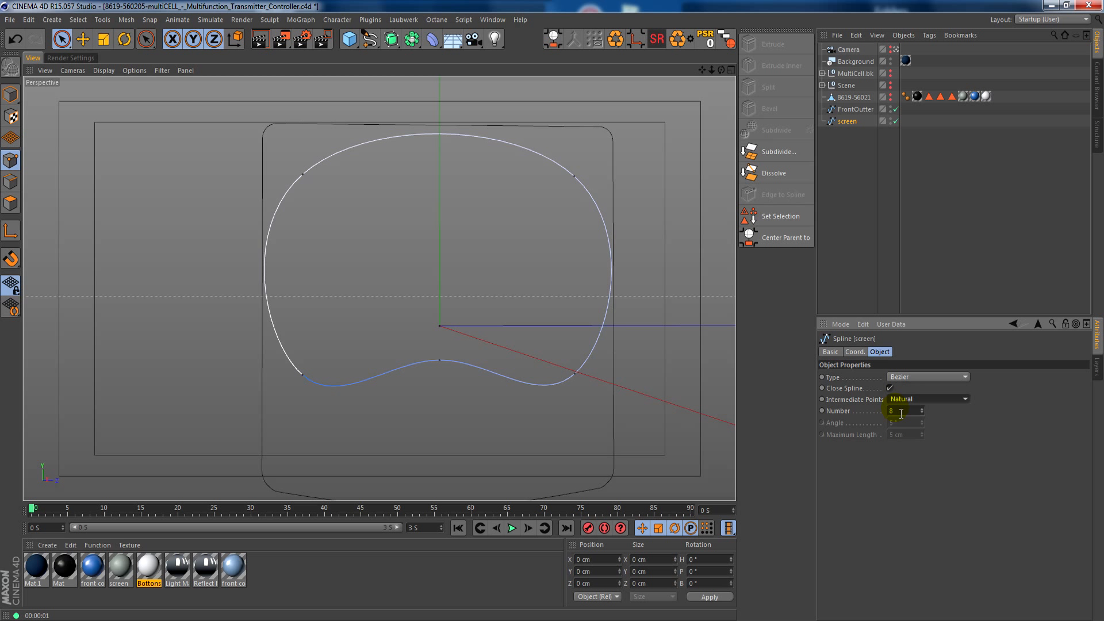
{"action": "left_click", "coordinate": [904, 415]}
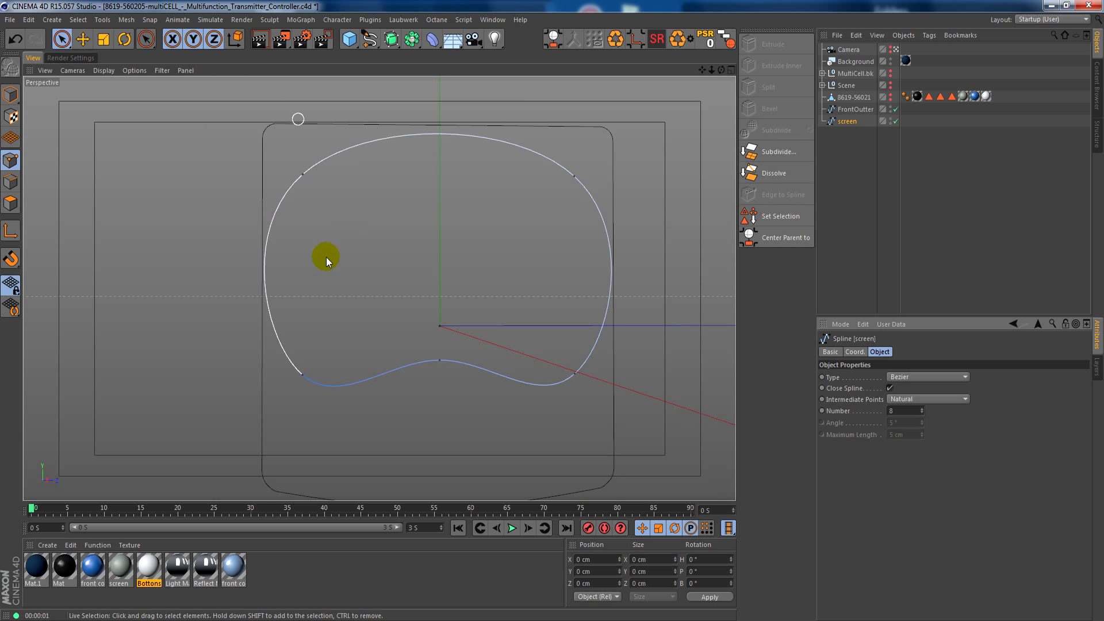
Select the four corner points of the screen spline, leaving out the bottom middle point.
{"action": "left_click", "coordinate": [302, 177]}
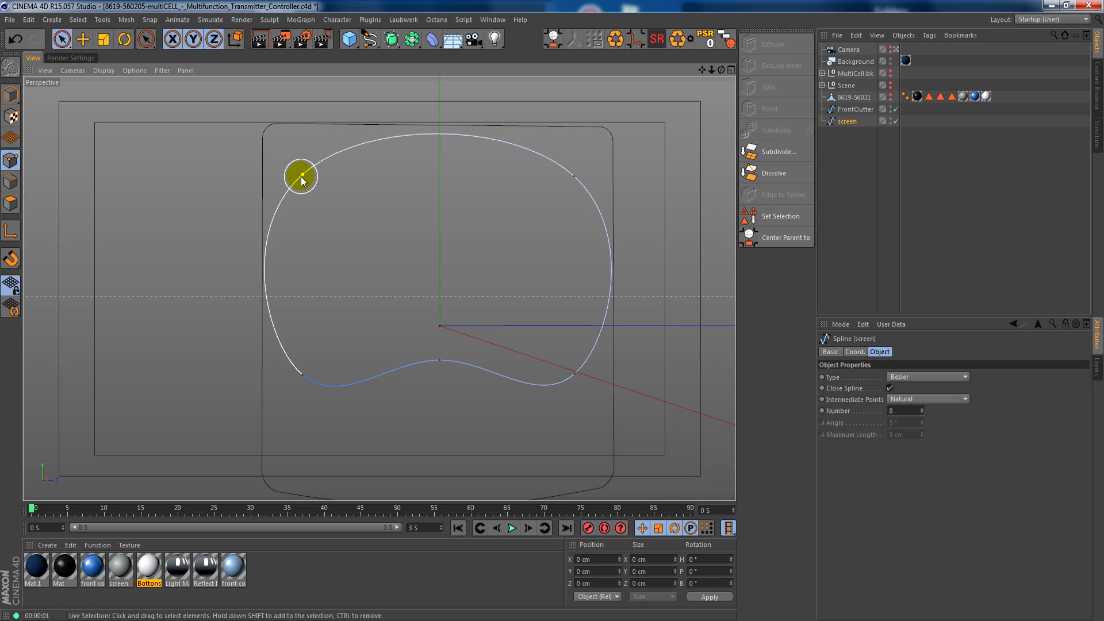
{"action": "left_click", "coordinate": [578, 172], "text": "shift"}
{"action": "left_click", "coordinate": [574, 373], "text": "shift"}
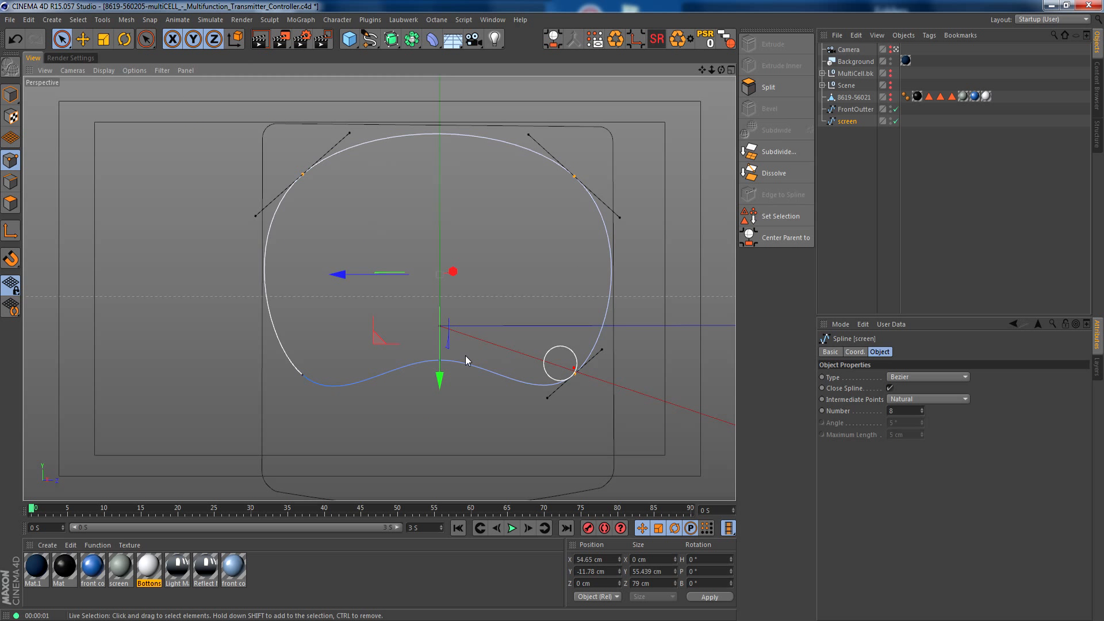
{"action": "left_click", "coordinate": [299, 375], "text": "shift"}
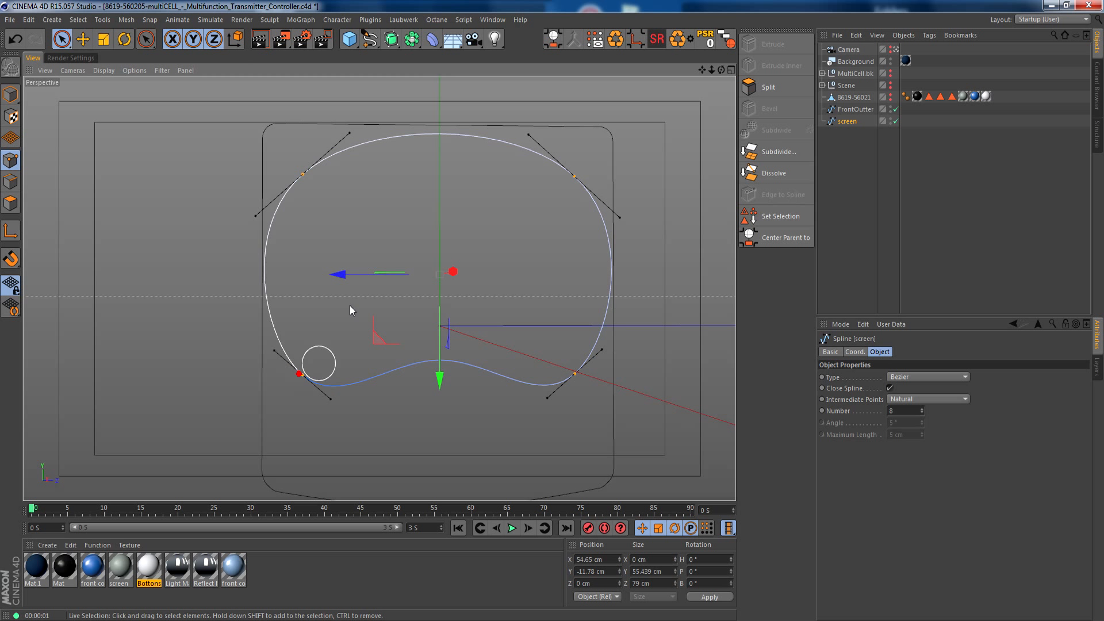
Apply hard interpolation to the four selected screen corner points and chamfer them with a 0.4 cm radius.
{"action": "right_click", "coordinate": [403, 205]}
{"action": "left_click", "coordinate": [444, 247]}
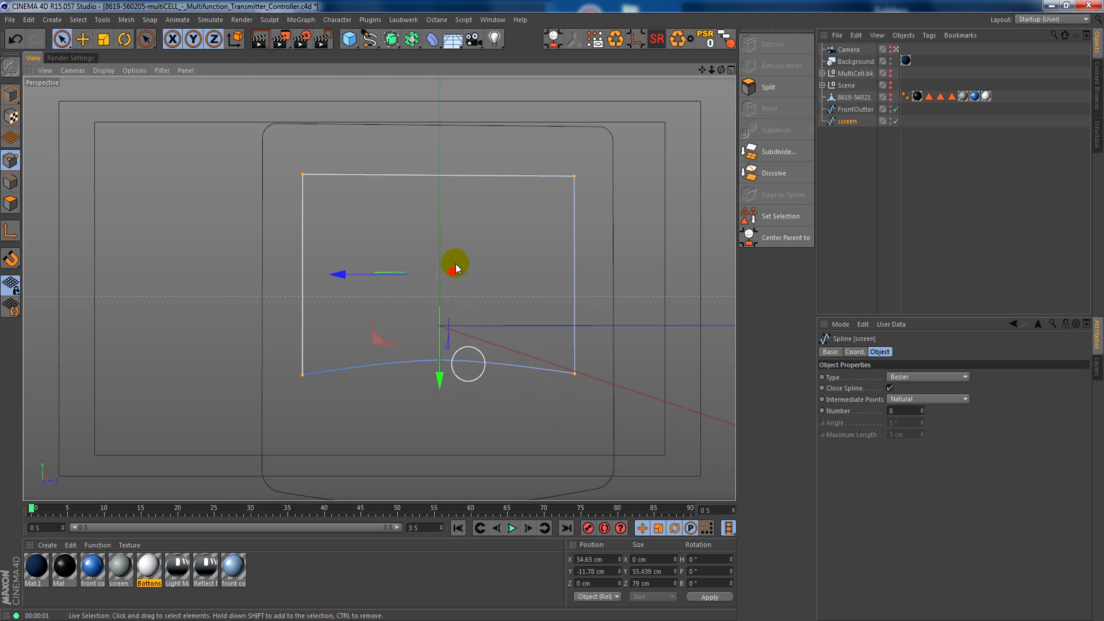
{"action": "right_click", "coordinate": [448, 234]}
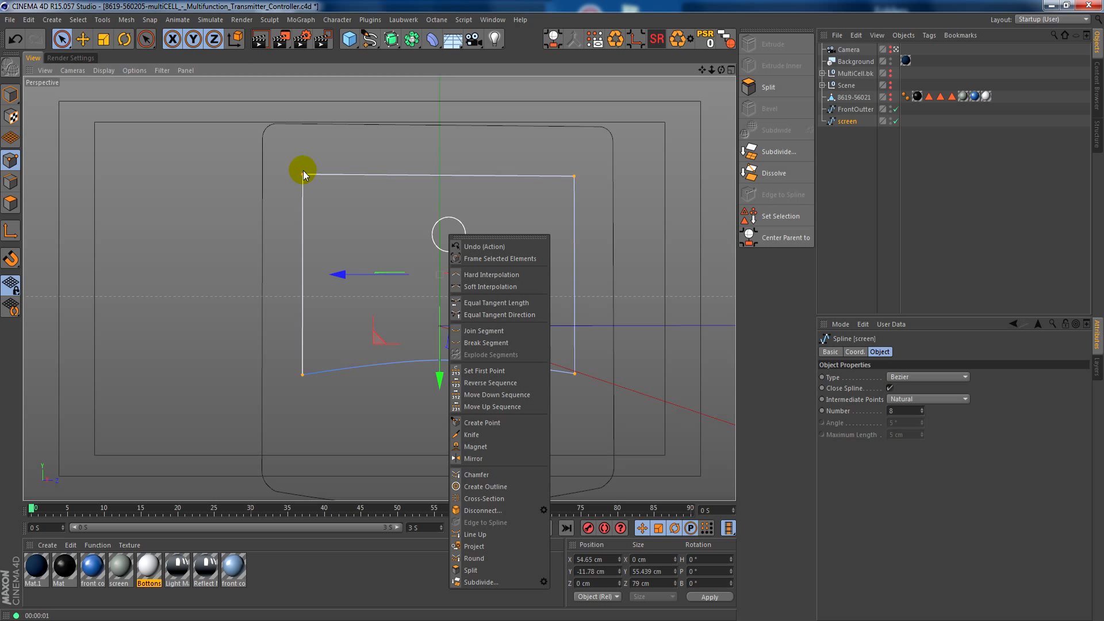
{"action": "left_click", "coordinate": [477, 475]}
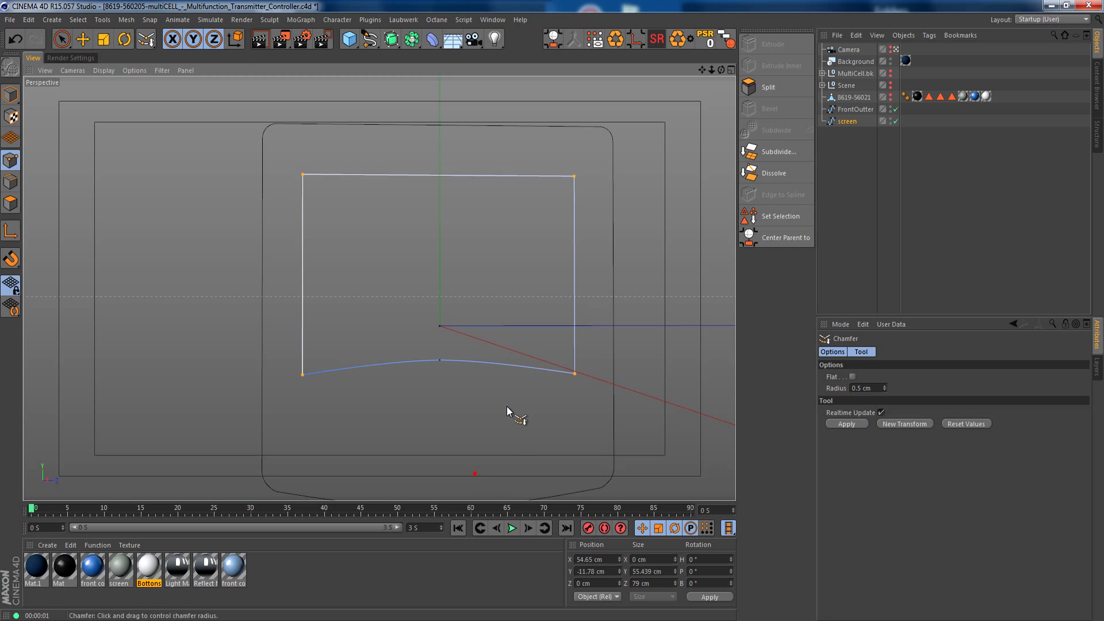
{"action": "left_click", "coordinate": [876, 395]}
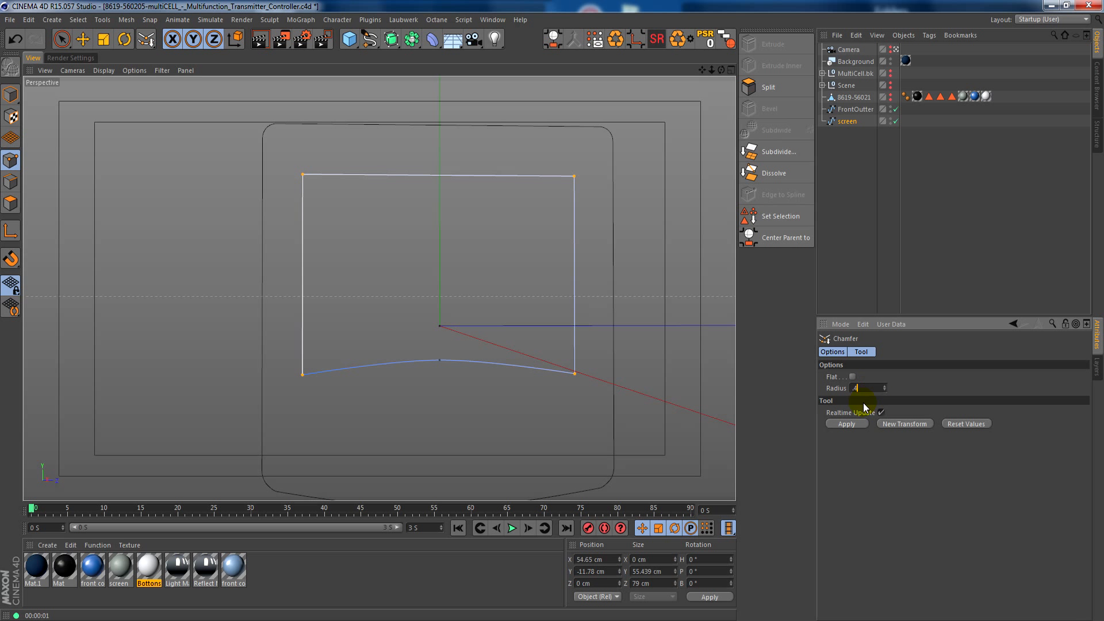
{"action": "right_click_drag", "start_coordinate": [312, 177], "coordinate": [281, 194], "text": "alt"}
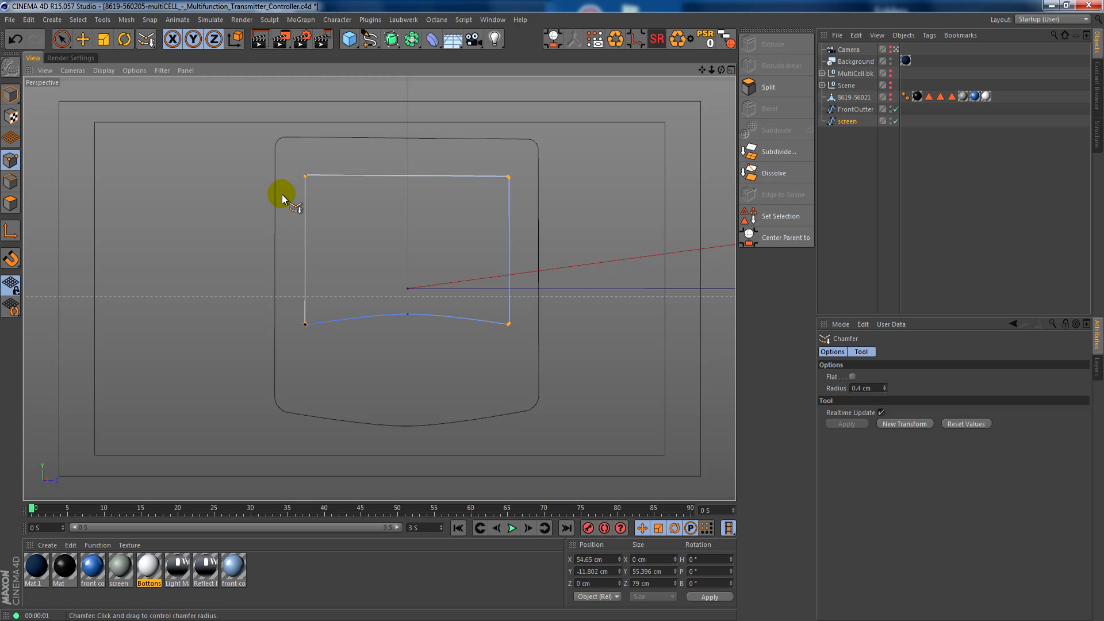
{"action": "left_click", "coordinate": [840, 154]}
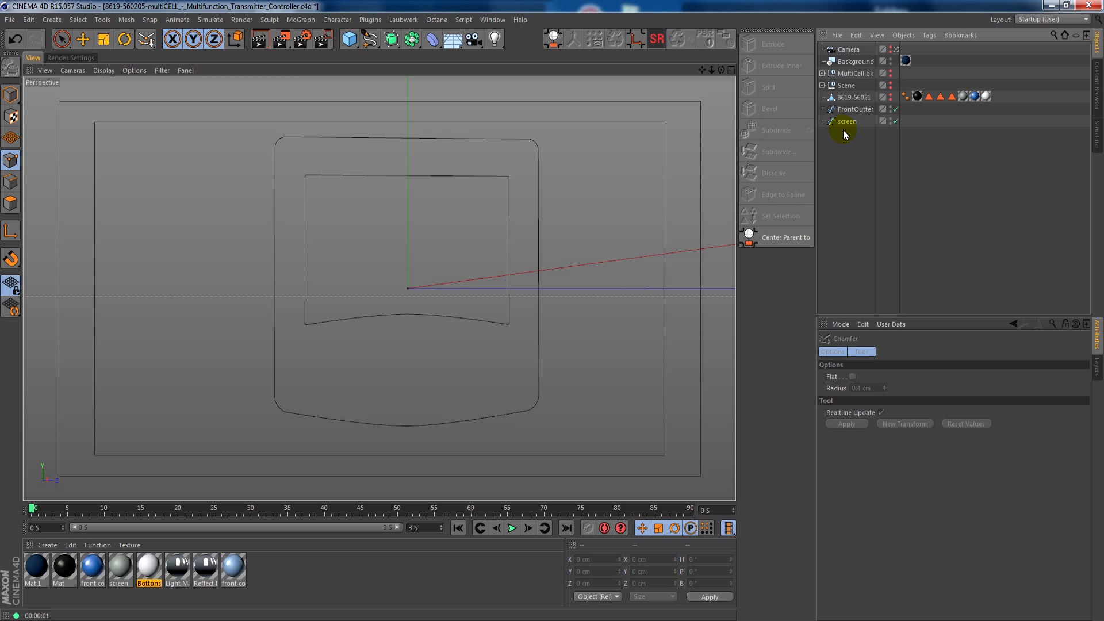
{"action": "middle_click", "coordinate": [387, 169]}
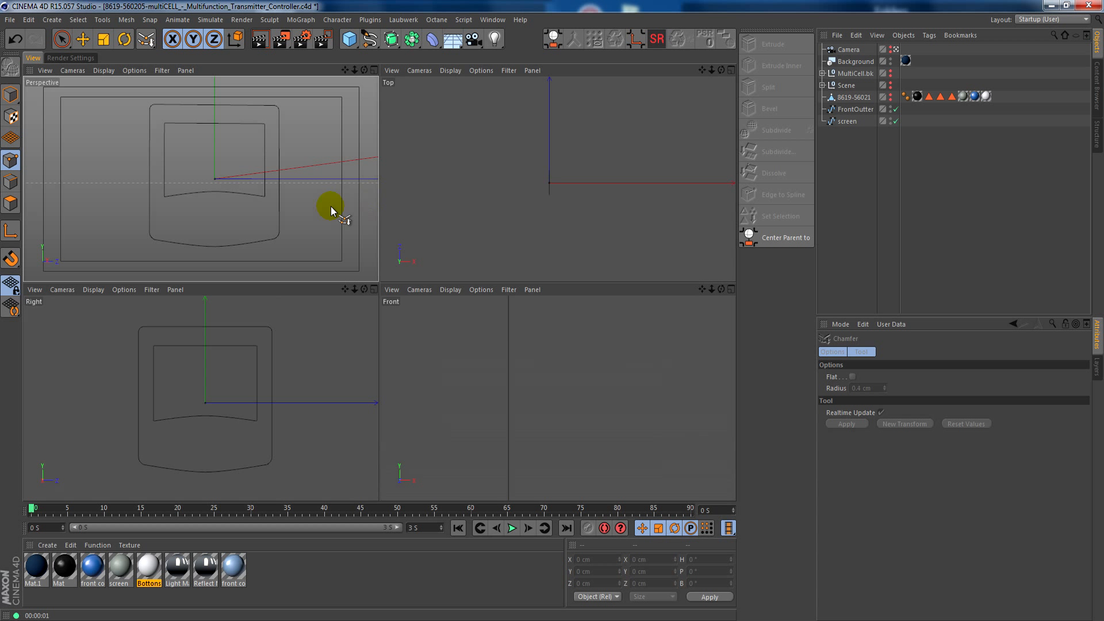
{"action": "middle_click", "coordinate": [357, 233]}
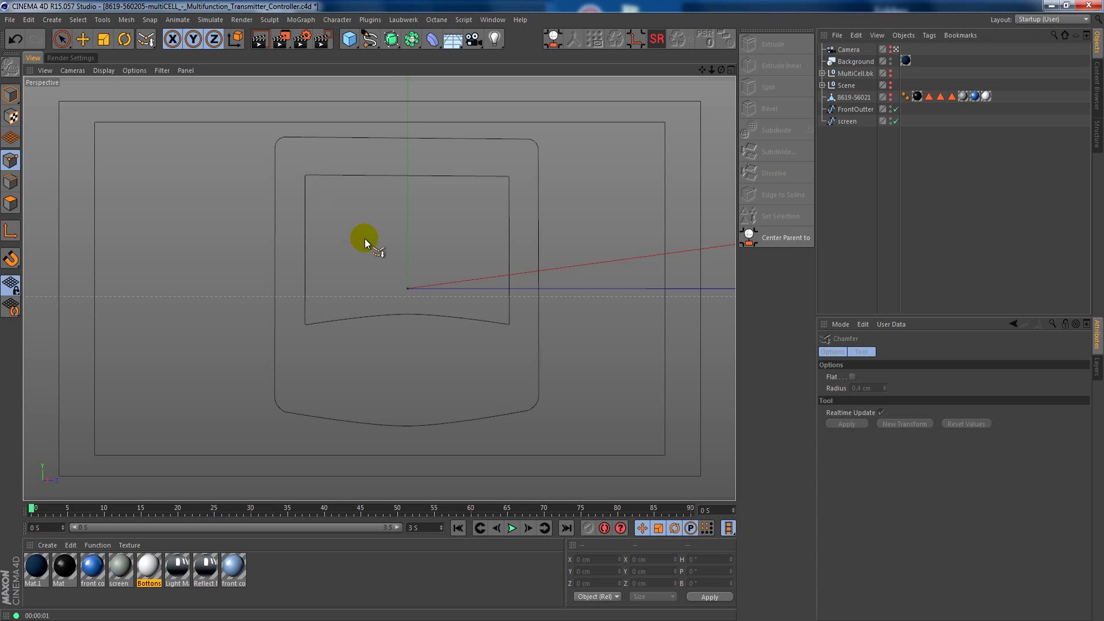
{"action": "left_click", "coordinate": [891, 99]}
{"action": "left_click", "coordinate": [891, 98]}
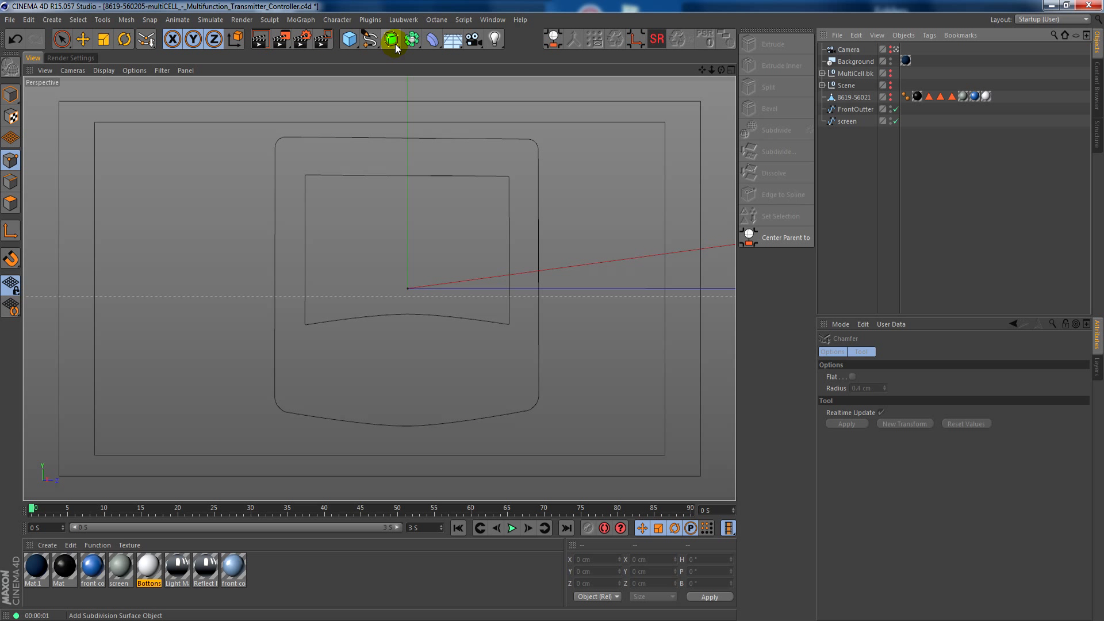
Add an Extrude object and make the FrontOutter spline its child.
{"action": "left_click_drag", "start_coordinate": [395, 43], "coordinate": [544, 58]}
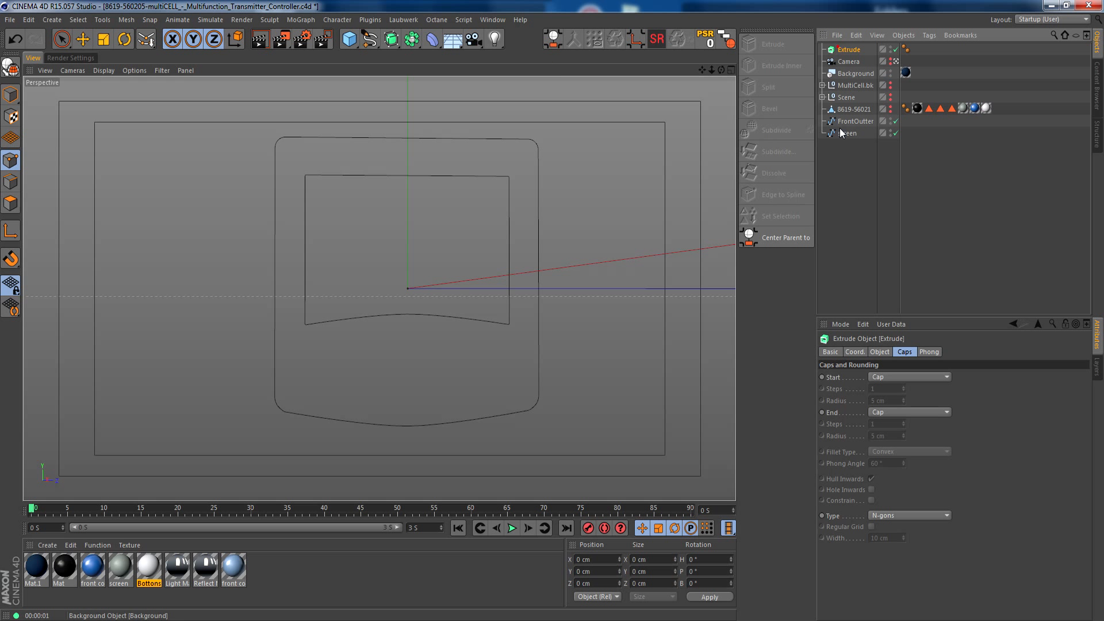
{"action": "left_click_drag", "start_coordinate": [850, 121], "coordinate": [852, 53]}
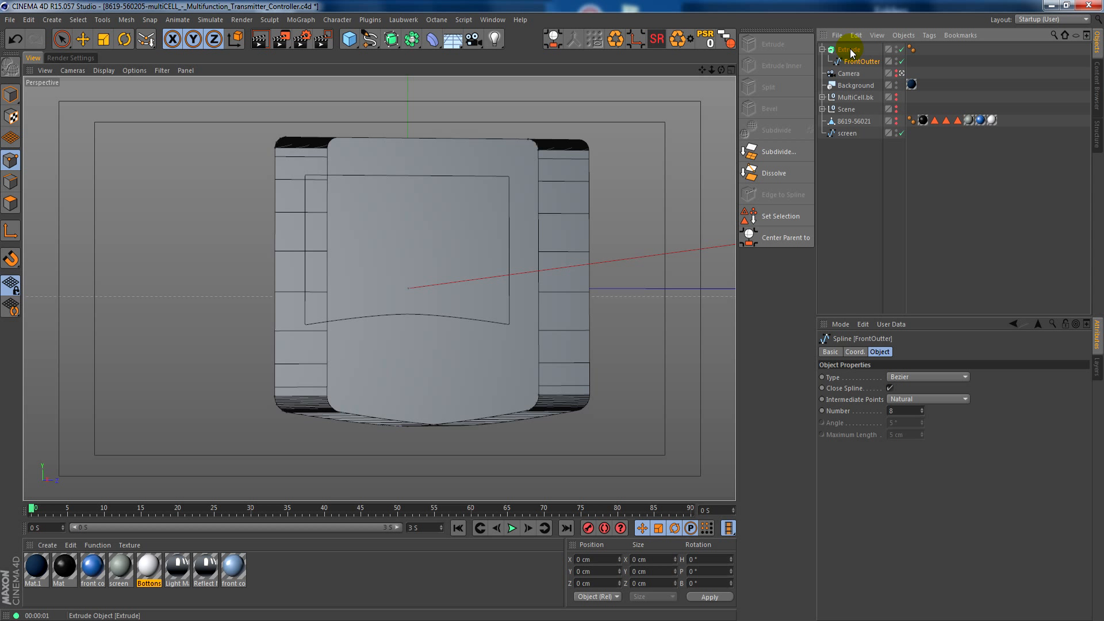
{"action": "left_click", "coordinate": [856, 351]}
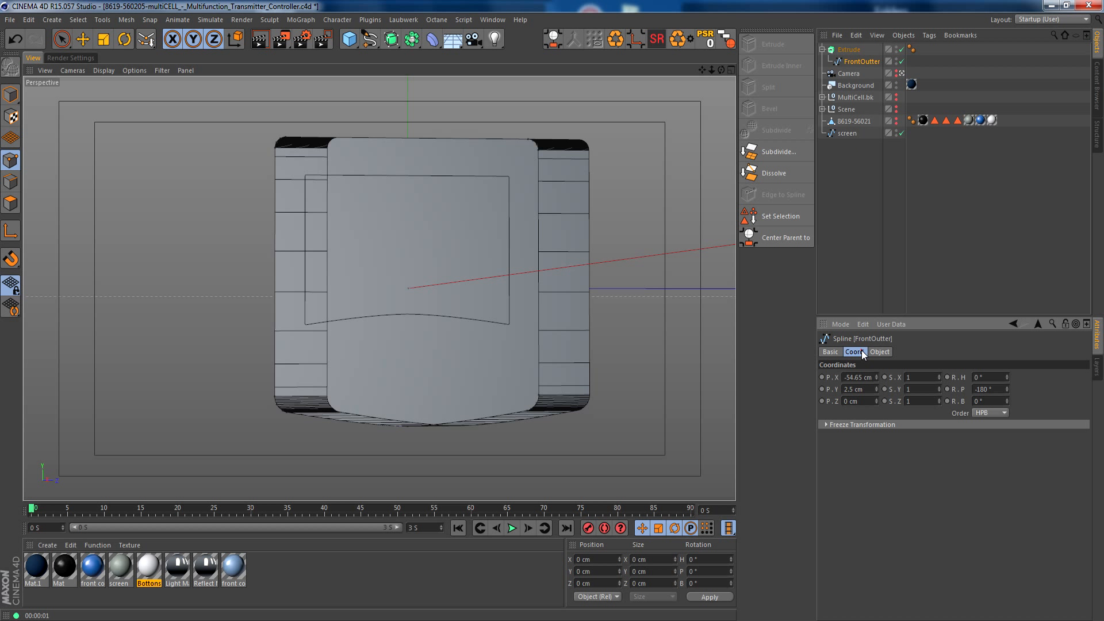
{"action": "left_click", "coordinate": [883, 352]}
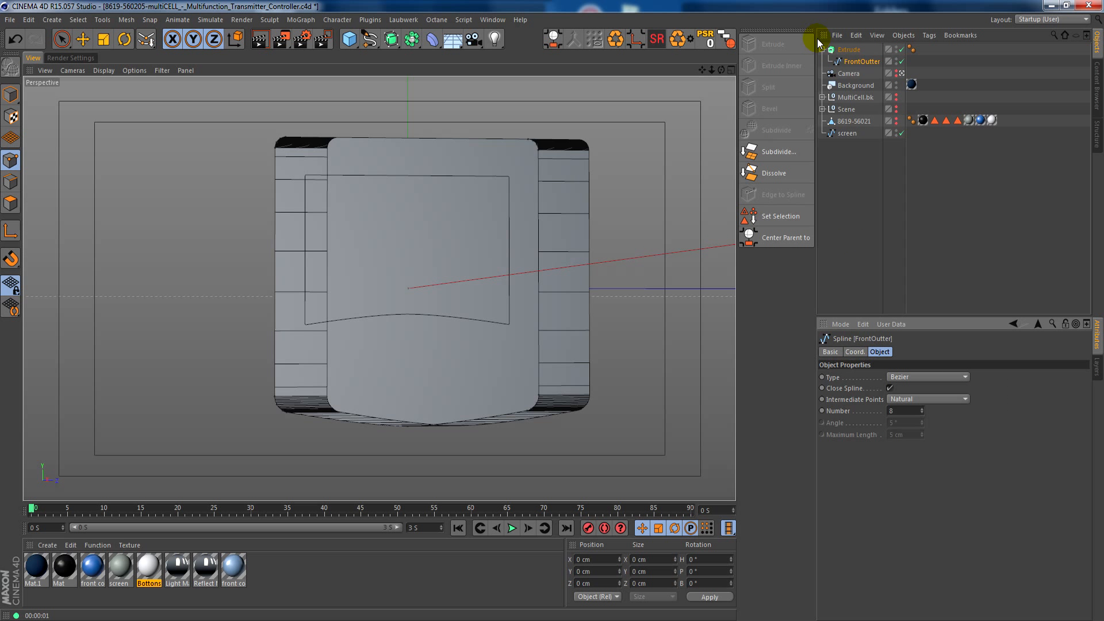
{"action": "left_click", "coordinate": [845, 49]}
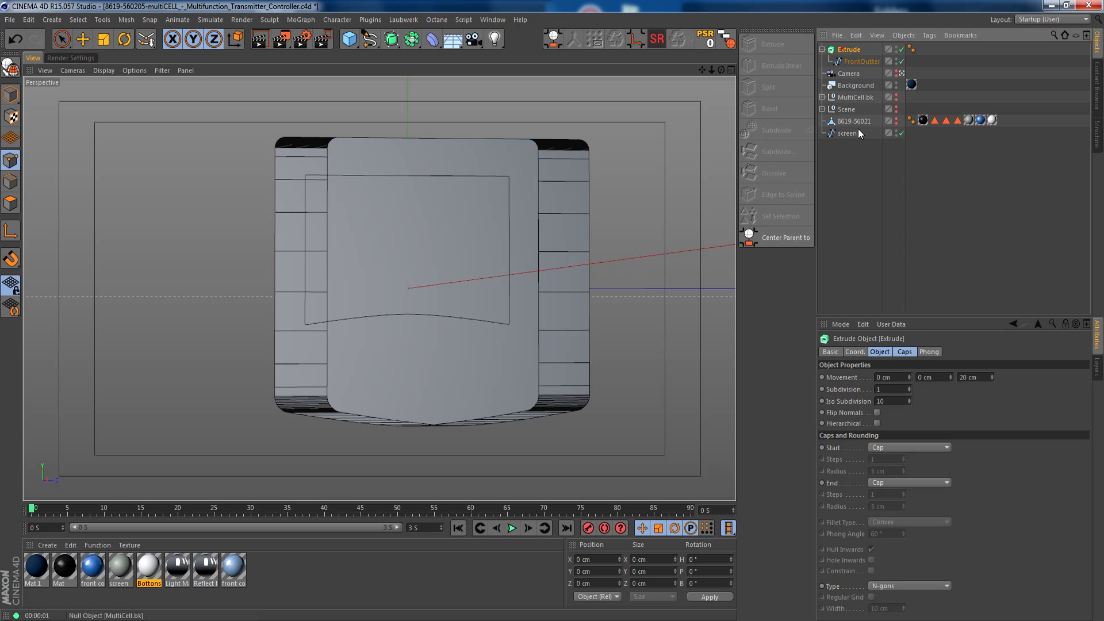
Set the Extrude's movement to 0 cm on Z and 5 cm on X.
{"action": "left_click", "coordinate": [977, 377]}
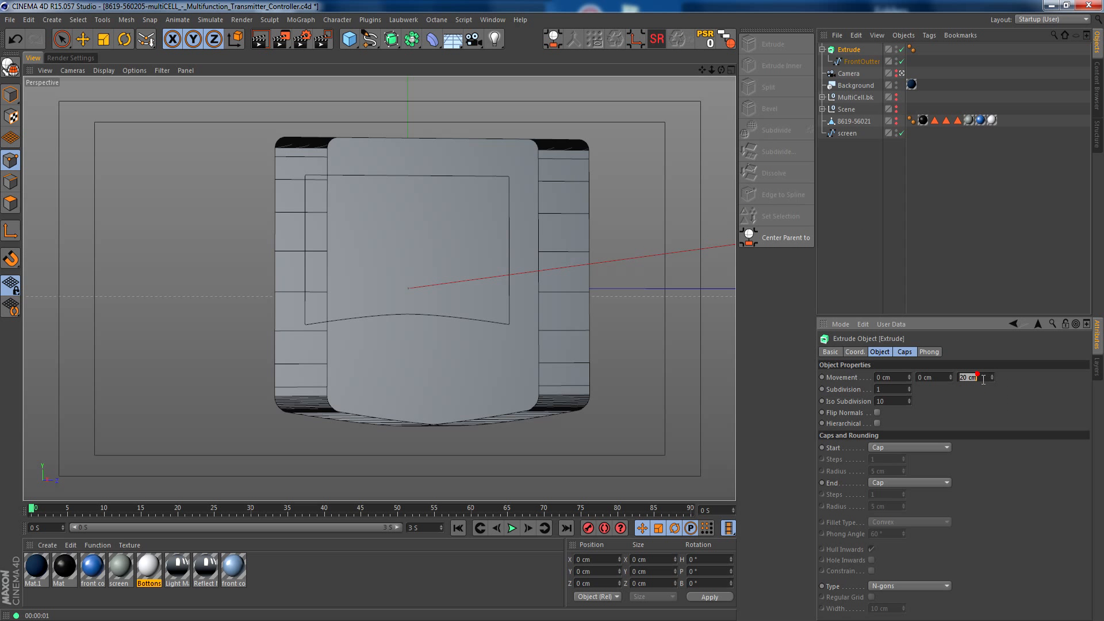
{"action": "type", "text": "0"}
{"action": "left_click", "coordinate": [931, 382]}
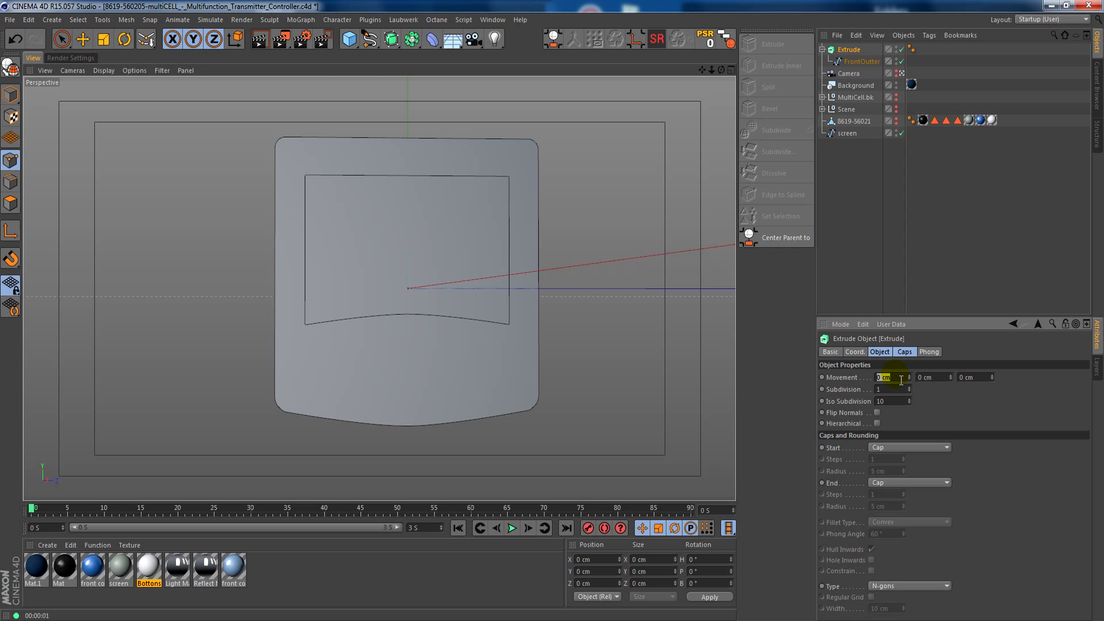
{"action": "left_click", "coordinate": [901, 380]}
{"action": "type", "text": "5"}
{"action": "key", "text": "Return"}
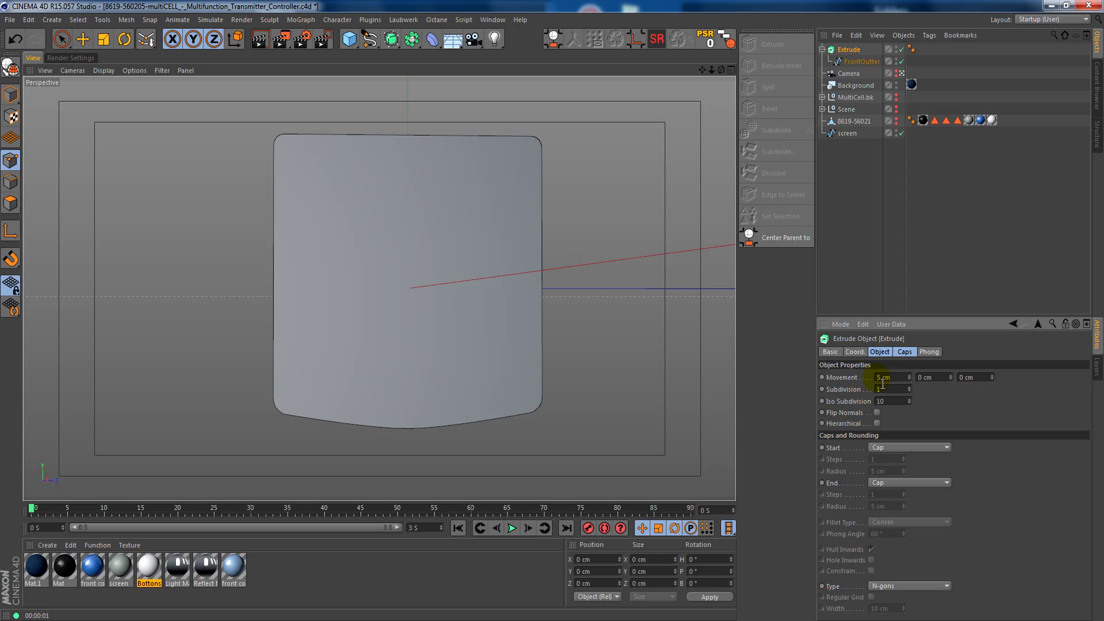
Reverse the Extrude's X movement to -3 cm, and deepen it to -7 cm.
{"action": "left_click", "coordinate": [908, 379]}
{"action": "left_click", "coordinate": [902, 383]}
{"action": "type", "text": "-2"}
{"action": "key", "text": "Return"}
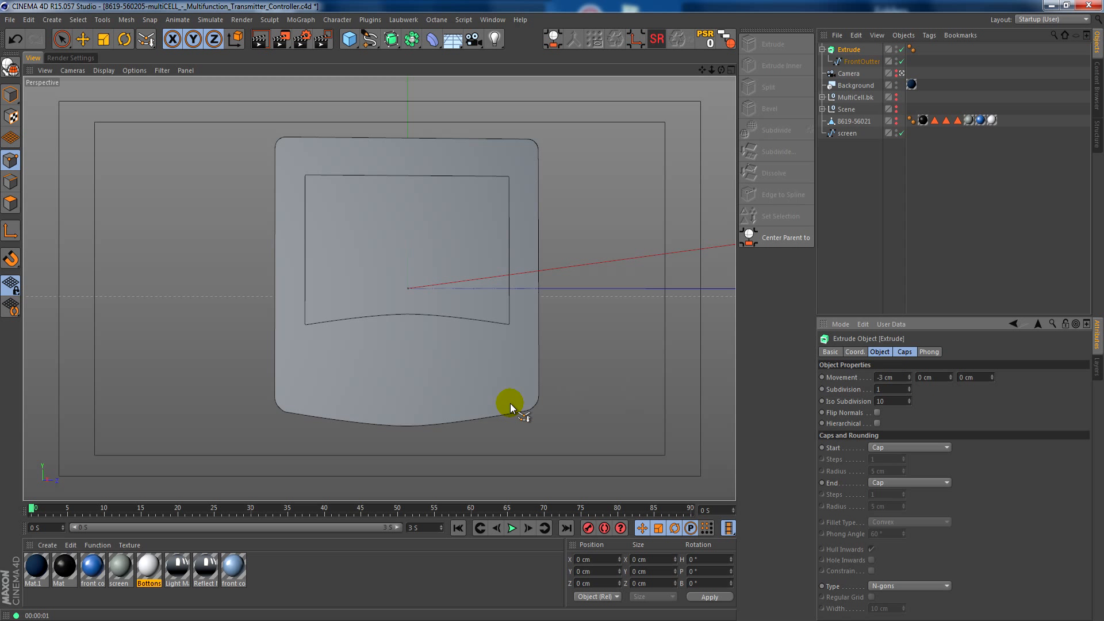
{"action": "left_click_drag", "start_coordinate": [510, 402], "coordinate": [377, 205], "text": "alt"}
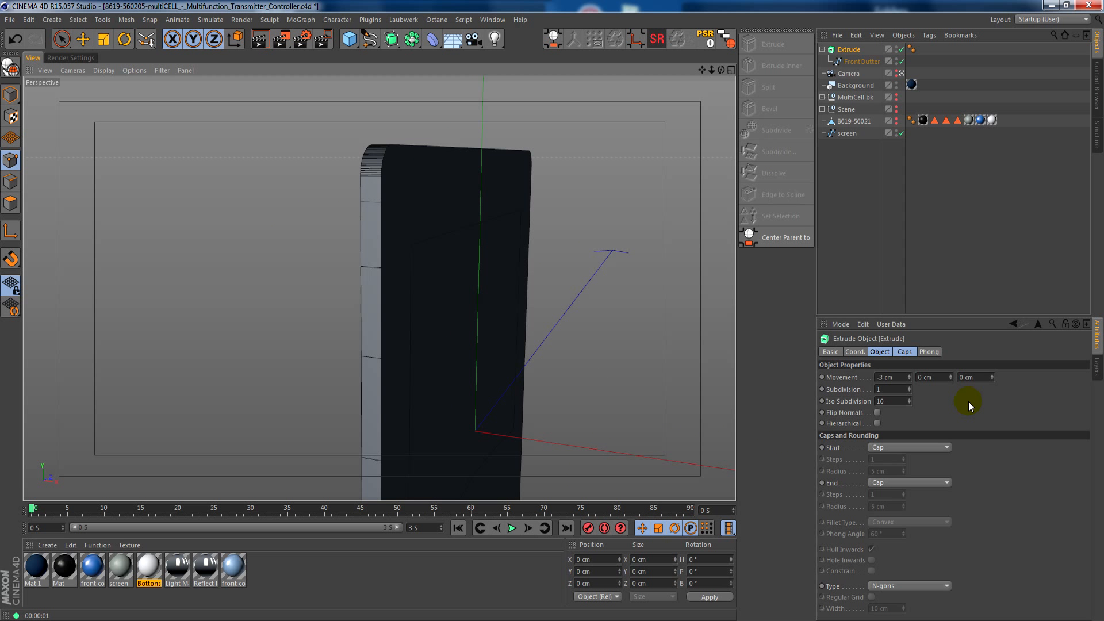
{"action": "scroll", "coordinate": [901, 380], "scroll_direction": "down", "scroll_amount": 4}
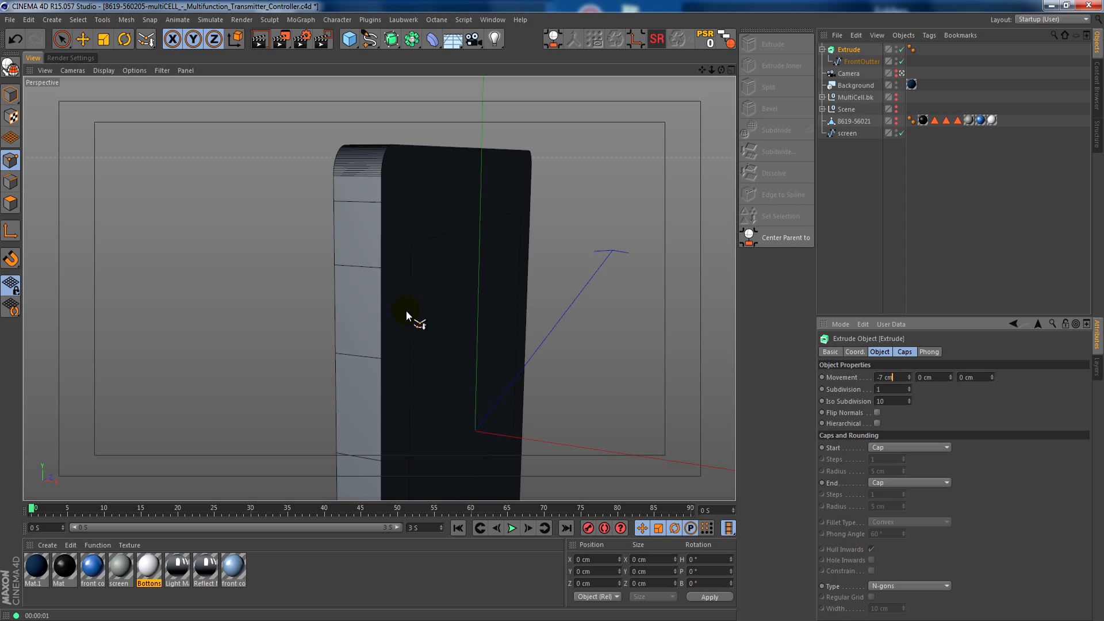
{"action": "left_click_drag", "start_coordinate": [406, 310], "coordinate": [439, 353], "text": "alt"}
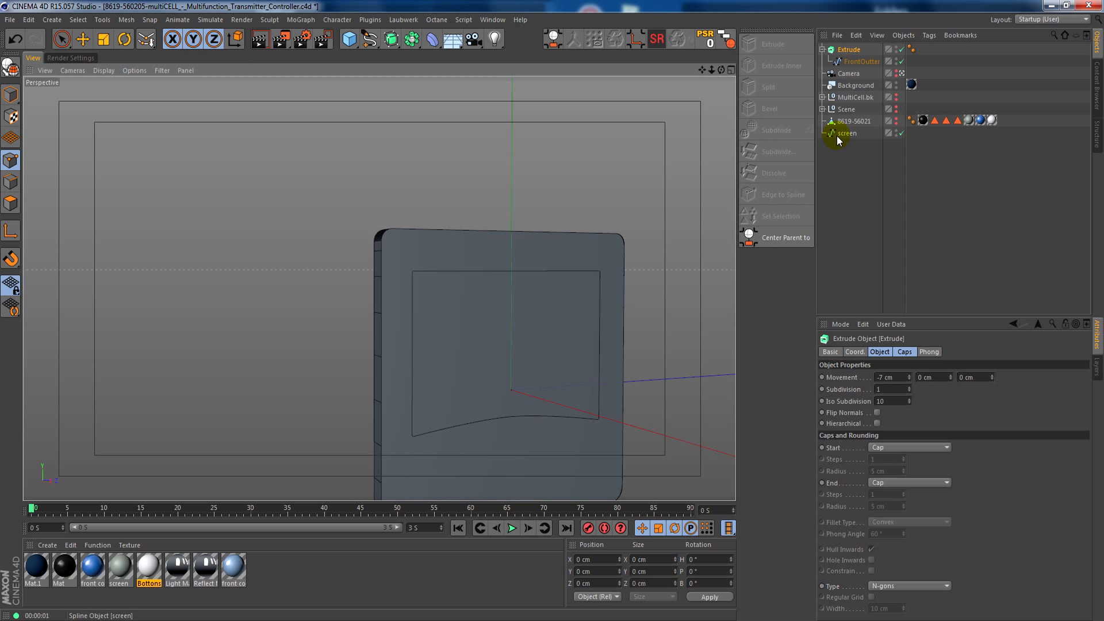
Try the screen spline inside the Extrude, above and below FrontOutter, and take it back out.
{"action": "left_click_drag", "start_coordinate": [837, 134], "coordinate": [852, 103]}
{"action": "left_click_drag", "start_coordinate": [853, 62], "coordinate": [857, 62]}
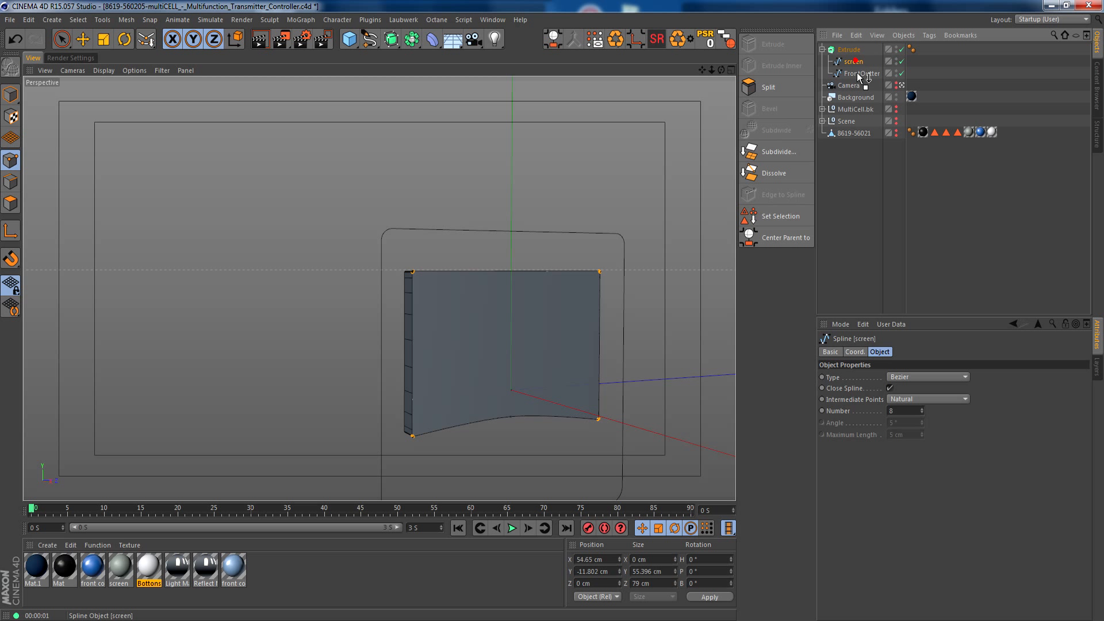
{"action": "left_click_drag", "start_coordinate": [859, 80], "coordinate": [853, 81]}
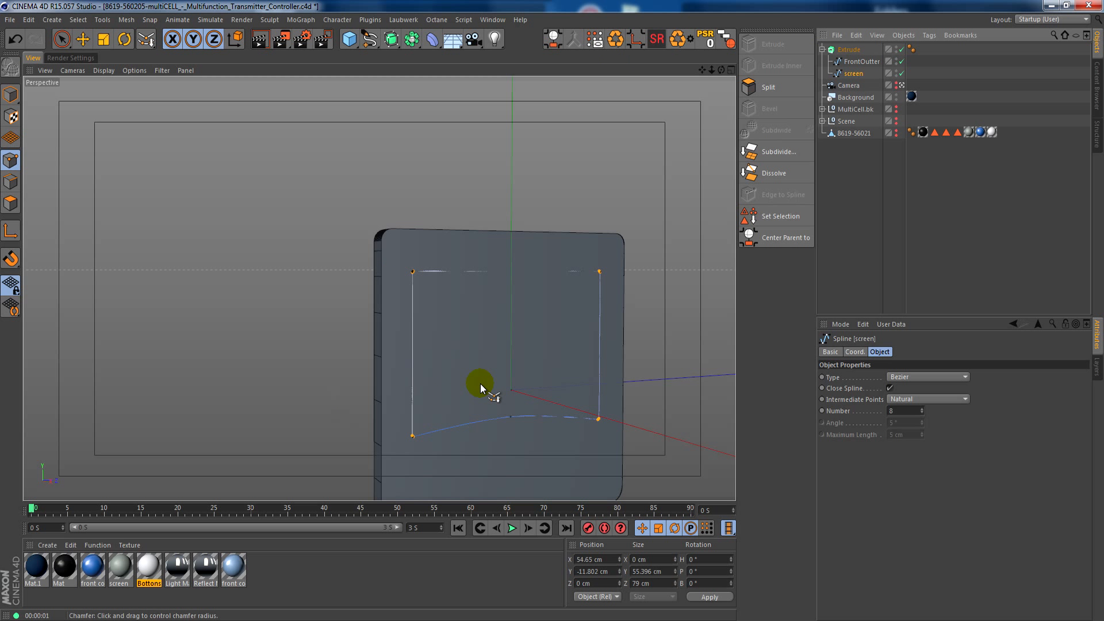
{"action": "left_click_drag", "start_coordinate": [481, 384], "coordinate": [598, 340], "text": "alt"}
{"action": "left_click_drag", "start_coordinate": [854, 74], "coordinate": [852, 161]}
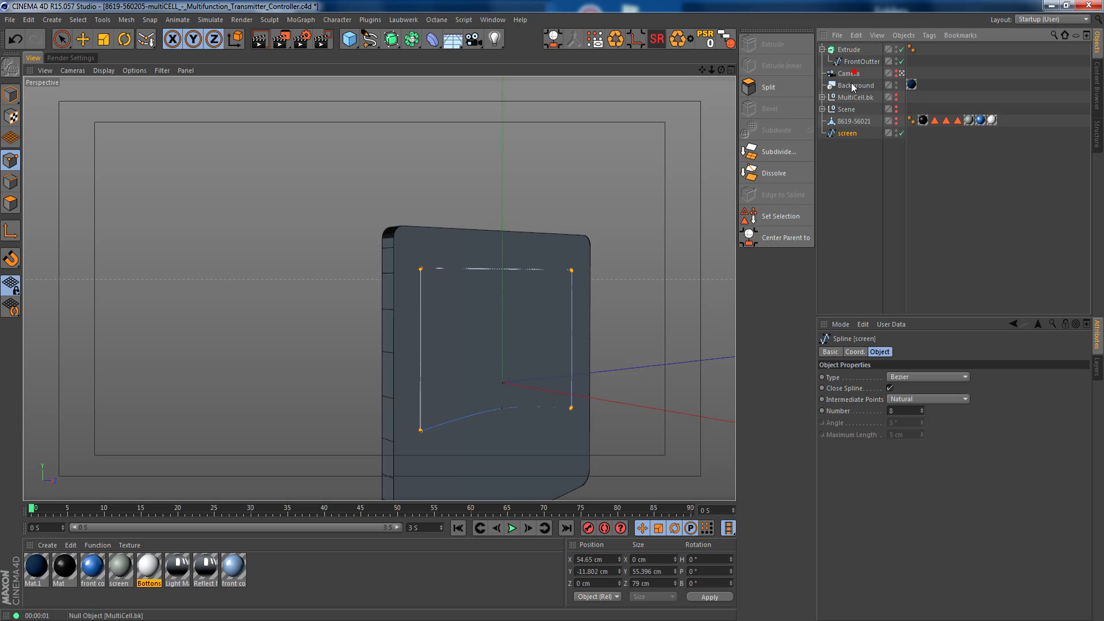
Move FrontOutter out of the Extrude and put both the screen and FrontOutter splines inside a new Connect object.
{"action": "left_click_drag", "start_coordinate": [860, 61], "coordinate": [857, 123]}
{"action": "left_click", "coordinate": [849, 166]}
{"action": "left_click", "coordinate": [410, 41]}
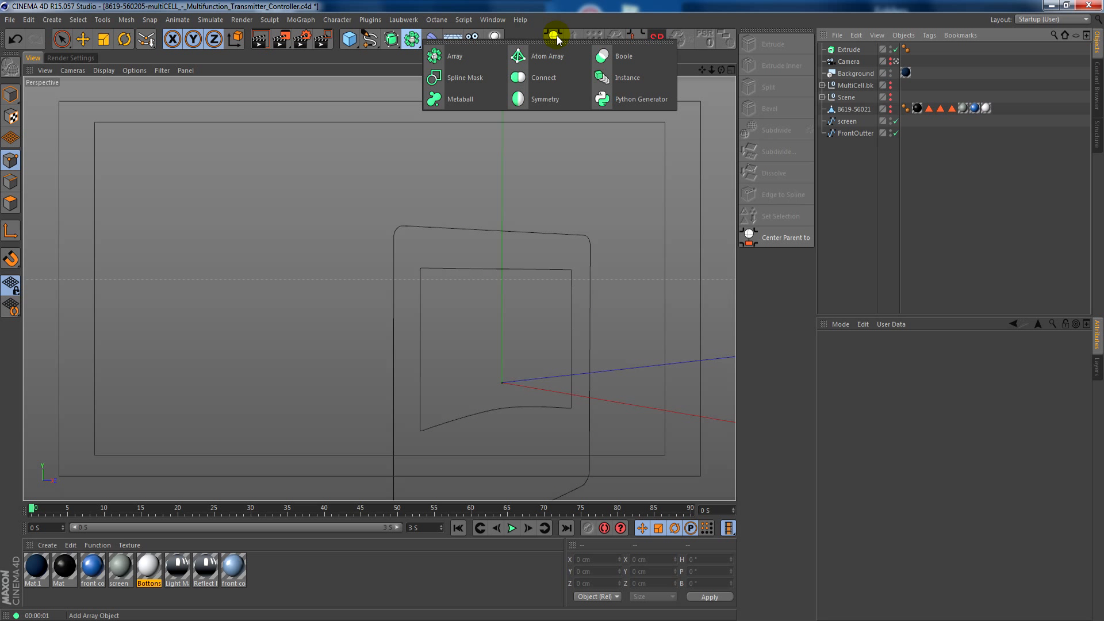
{"action": "left_click", "coordinate": [553, 78]}
{"action": "left_click_drag", "start_coordinate": [851, 174], "coordinate": [846, 49]}
{"action": "left_click", "coordinate": [848, 50]}
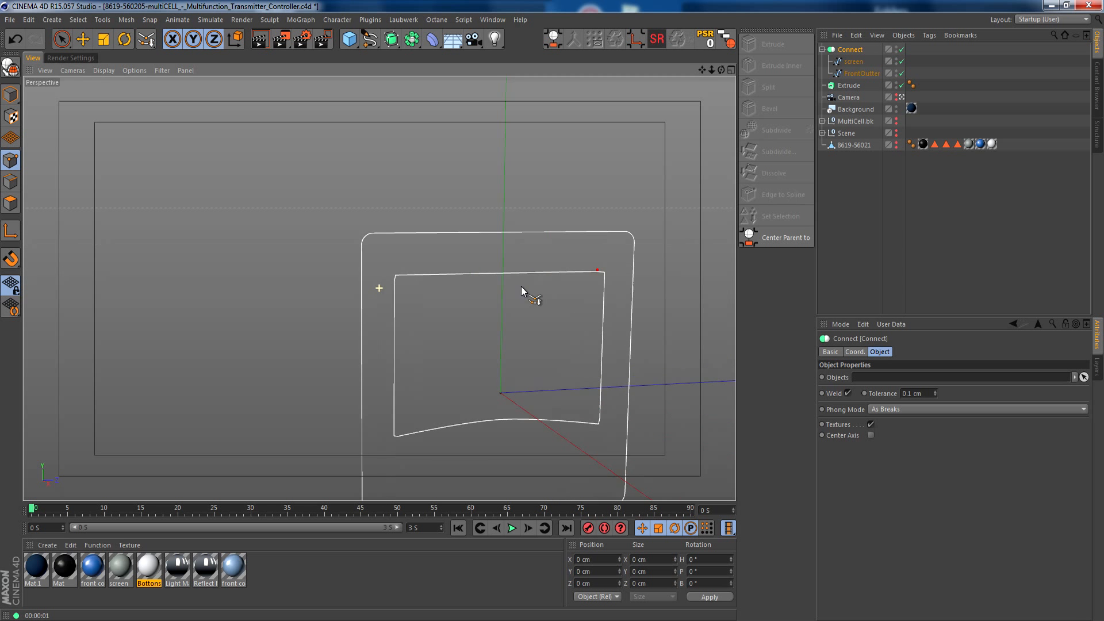
Turn off Weld on the Connect object, checking the effect at a corner of the screen outline.
{"action": "left_click_drag", "start_coordinate": [520, 286], "coordinate": [611, 283], "text": "alt"}
{"action": "right_click_drag", "start_coordinate": [611, 283], "coordinate": [629, 311], "text": "alt"}
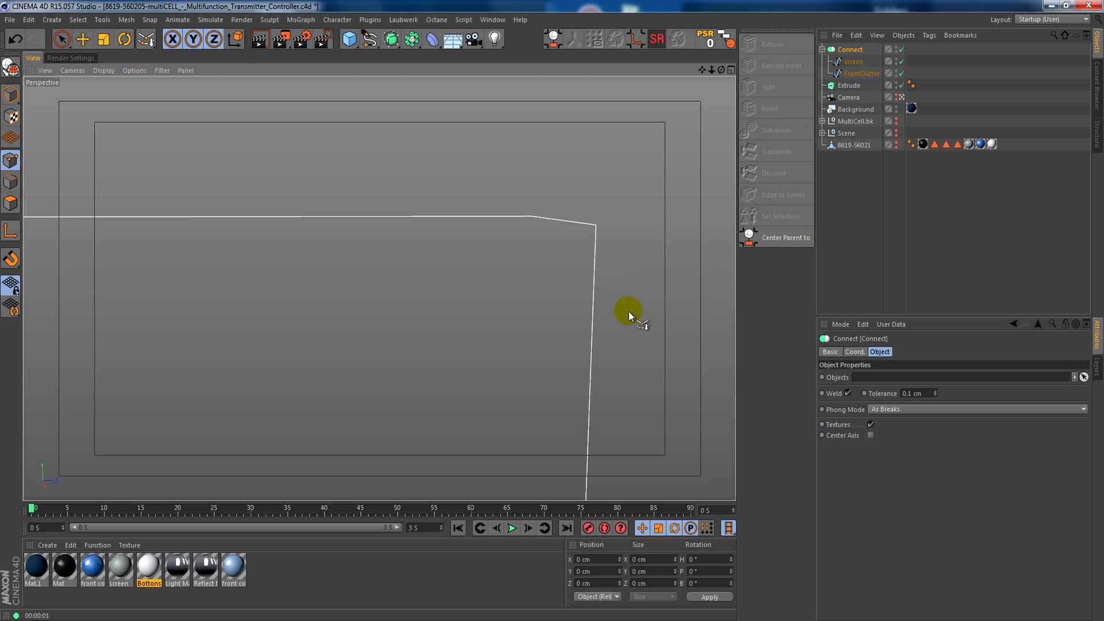
{"action": "left_click", "coordinate": [848, 393]}
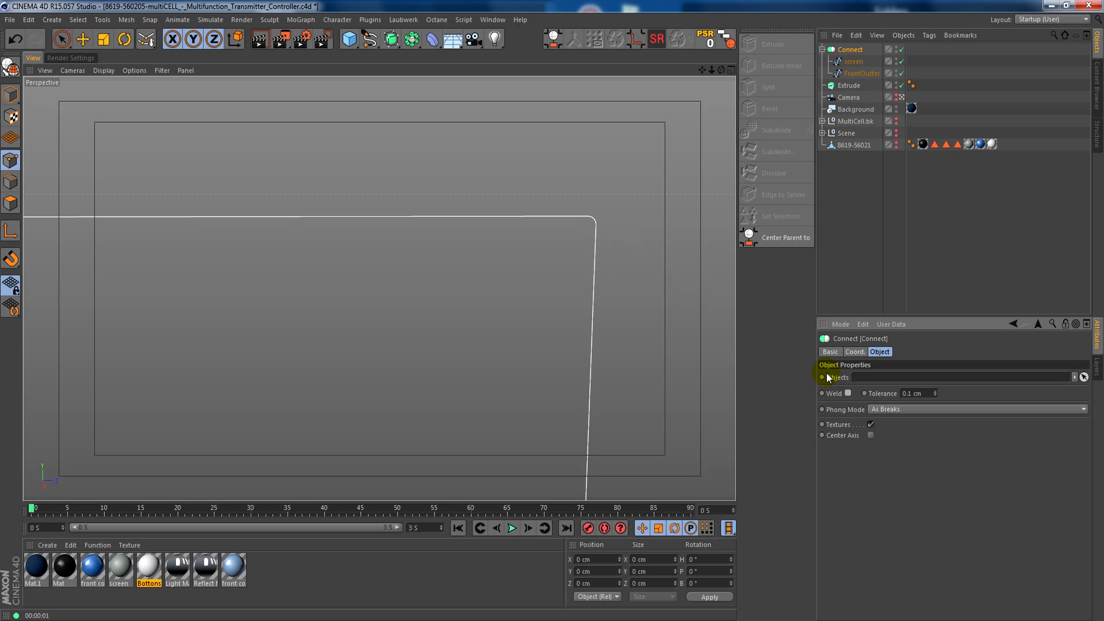
{"action": "left_click", "coordinate": [849, 393]}
{"action": "left_click", "coordinate": [849, 393]}
Make the Connect object a child of the Extrude and inspect the rounded inner corner of the screen opening.
{"action": "right_click_drag", "start_coordinate": [606, 253], "coordinate": [69, 348], "text": "alt"}
{"action": "left_click_drag", "start_coordinate": [361, 433], "coordinate": [441, 323], "text": "alt"}
{"action": "left_click_drag", "start_coordinate": [852, 58], "coordinate": [850, 84]}
{"action": "left_click_drag", "start_coordinate": [451, 410], "coordinate": [381, 230], "text": "alt"}
{"action": "right_click_drag", "start_coordinate": [378, 230], "coordinate": [460, 291], "text": "alt"}
{"action": "left_click_drag", "start_coordinate": [459, 291], "coordinate": [584, 262], "text": "alt"}
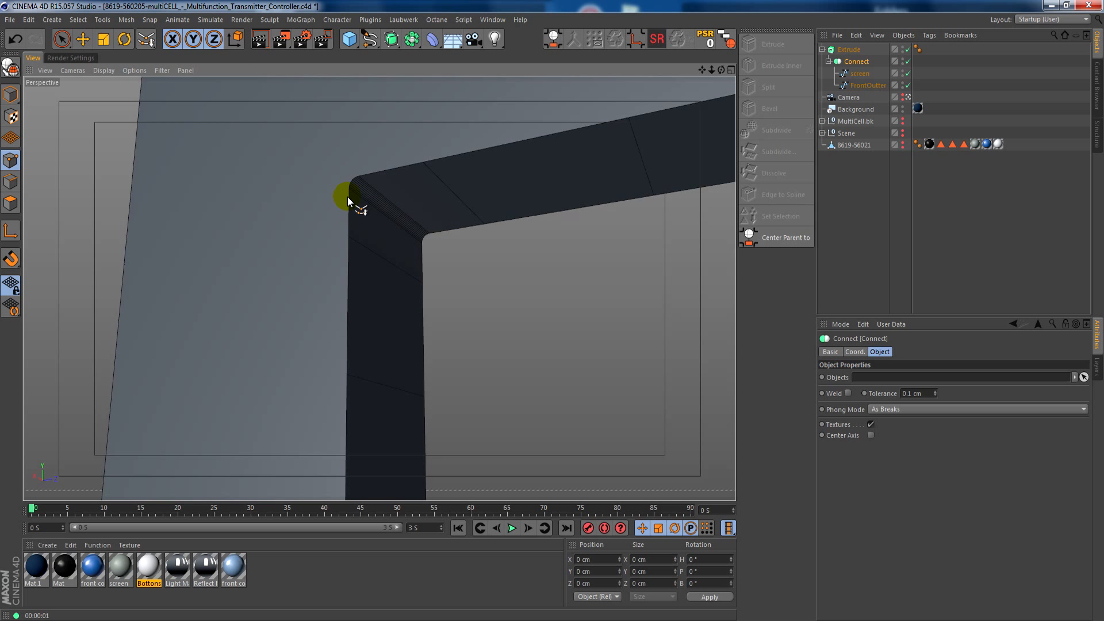
{"action": "middle_click_drag", "start_coordinate": [347, 197], "coordinate": [358, 240], "text": "alt"}
{"action": "right_click_drag", "start_coordinate": [357, 240], "coordinate": [569, 254], "text": "alt"}
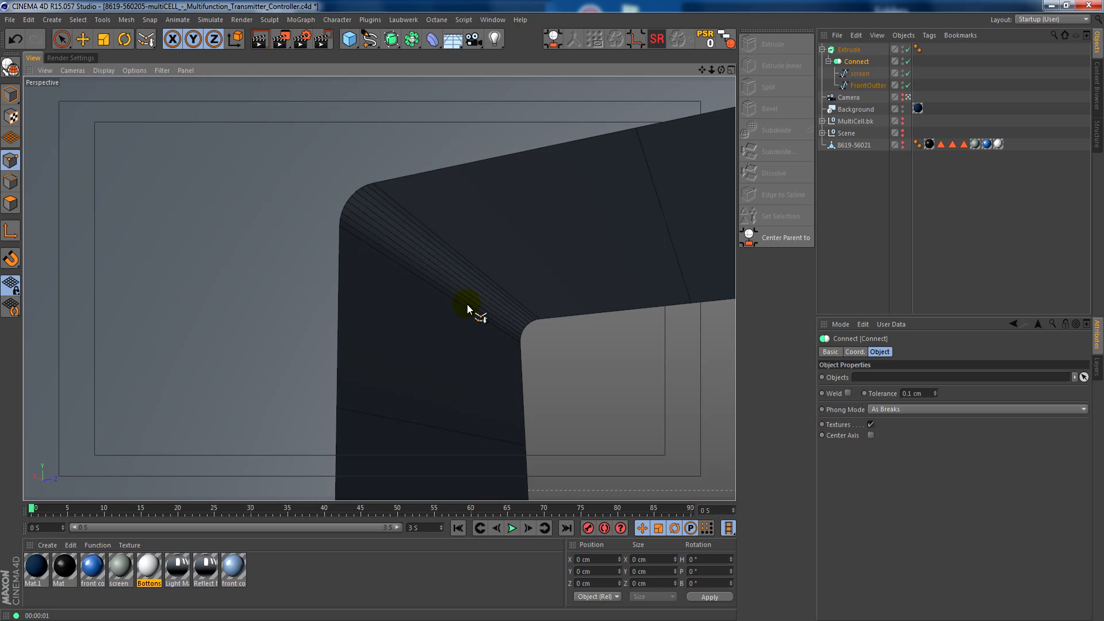
Set the screen spline's intermediate point number to 3 and check the opening's corners and curved lower edge.
{"action": "left_click", "coordinate": [859, 73]}
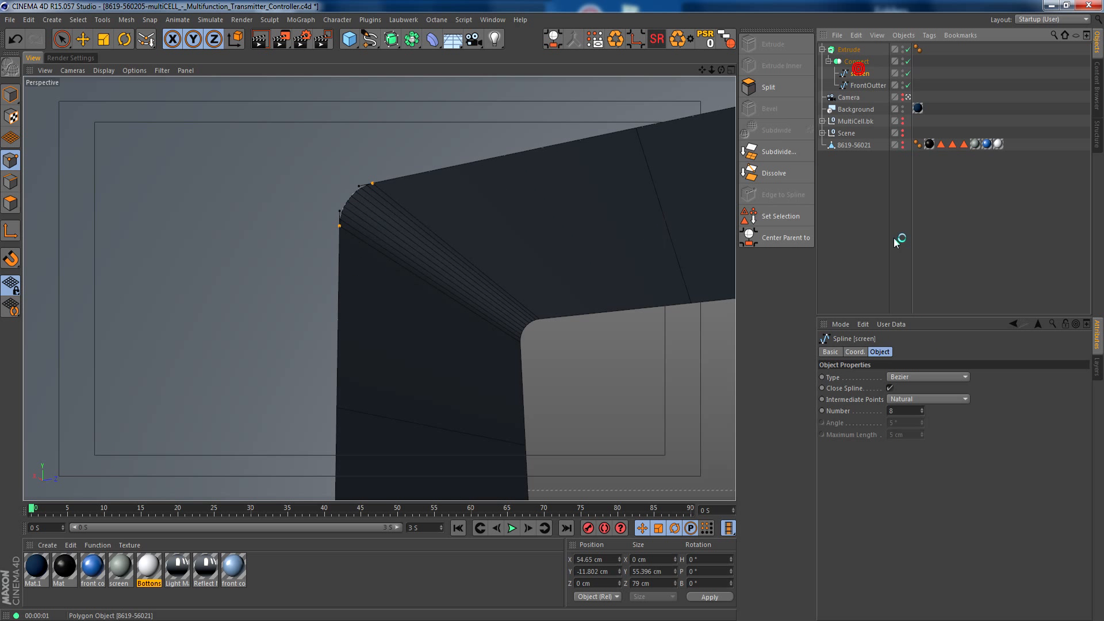
{"action": "left_click", "coordinate": [901, 411]}
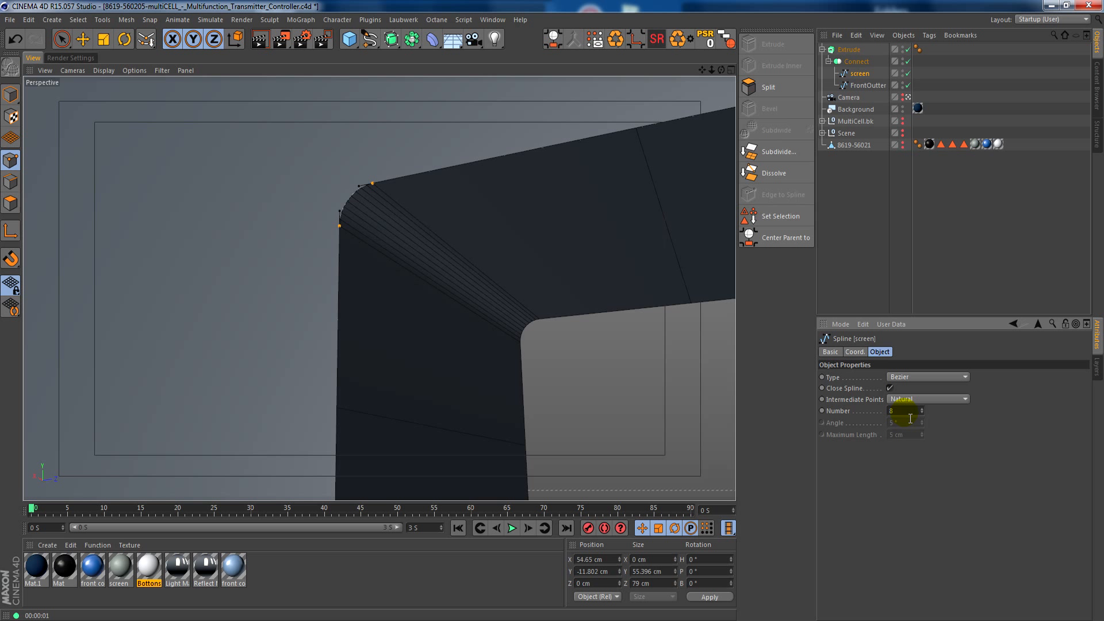
{"action": "type", "text": "6"}
{"action": "scroll", "coordinate": [518, 304], "scroll_direction": "down", "scroll_amount": 5}
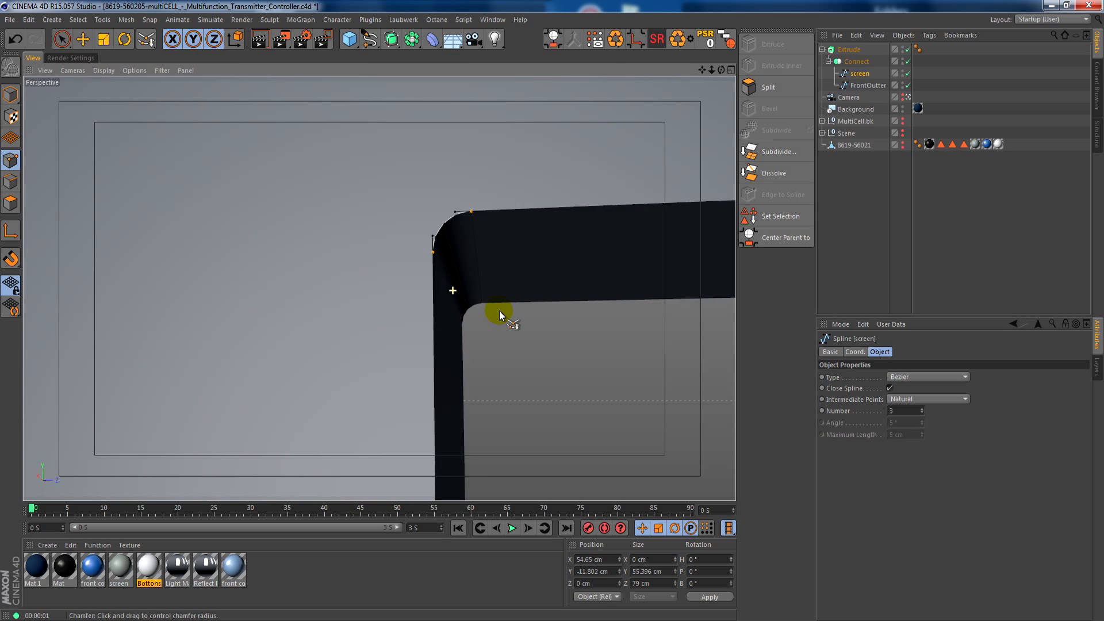
{"action": "right_click_drag", "start_coordinate": [500, 293], "coordinate": [395, 386], "text": "alt"}
{"action": "right_click_drag", "start_coordinate": [457, 327], "coordinate": [402, 429], "text": "alt"}
{"action": "left_click_drag", "start_coordinate": [433, 377], "coordinate": [124, 354], "text": "alt"}
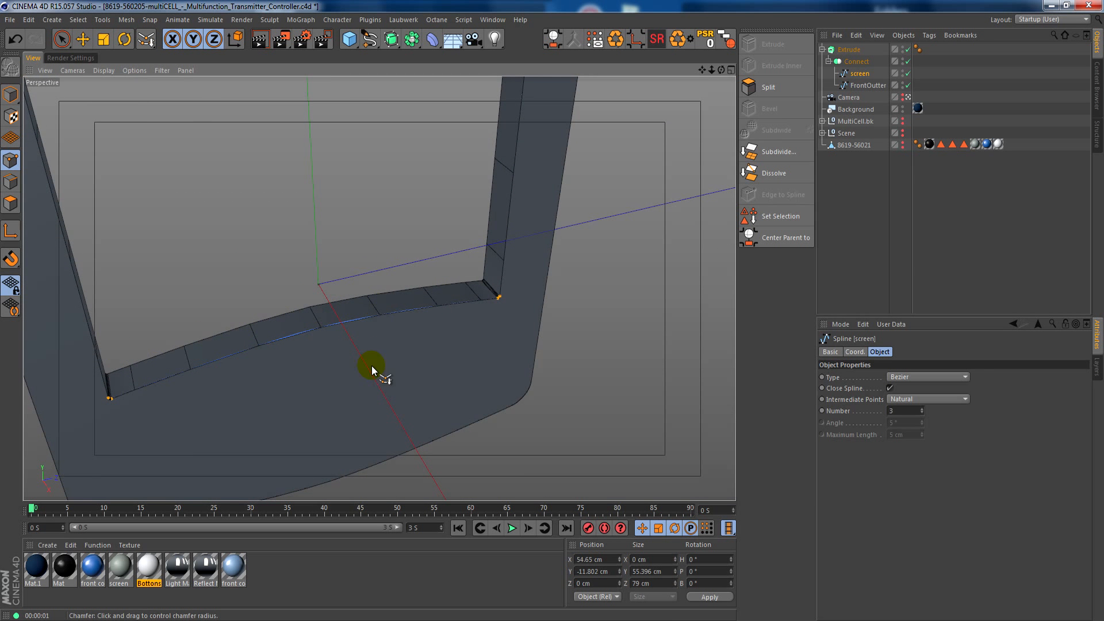
{"action": "left_click_drag", "start_coordinate": [371, 365], "coordinate": [288, 271], "text": "alt"}
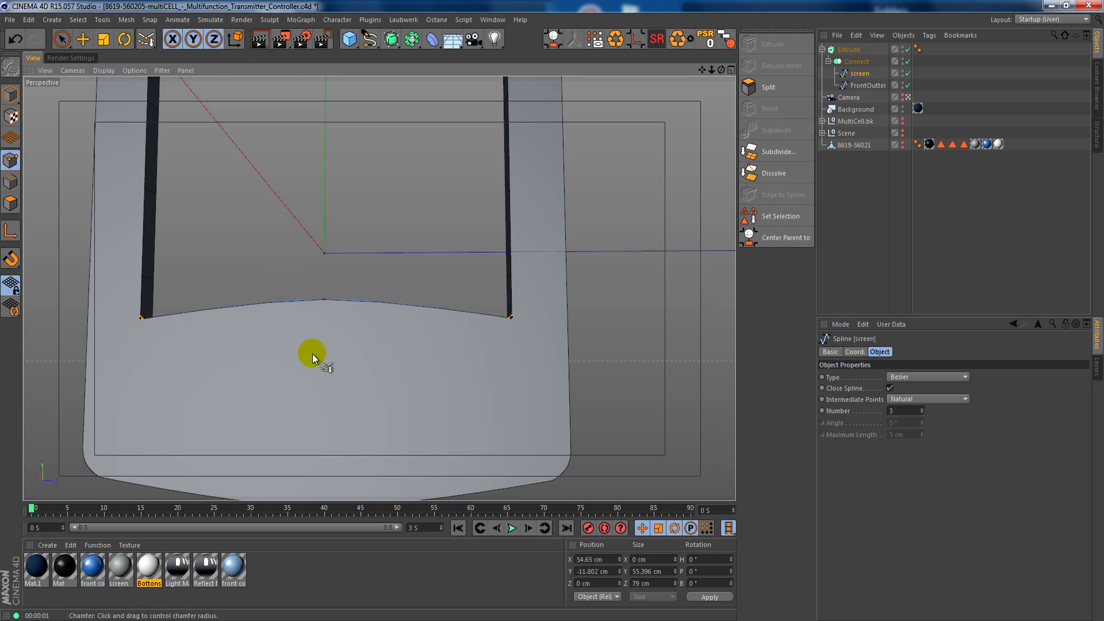
Set the FrontOutter spline's intermediate point number to 3 and check the frame's lower corners and curved bottom edge.
{"action": "left_click_drag", "start_coordinate": [312, 353], "coordinate": [478, 288], "text": "alt"}
{"action": "scroll", "coordinate": [373, 371], "scroll_direction": "down", "scroll_amount": 5}
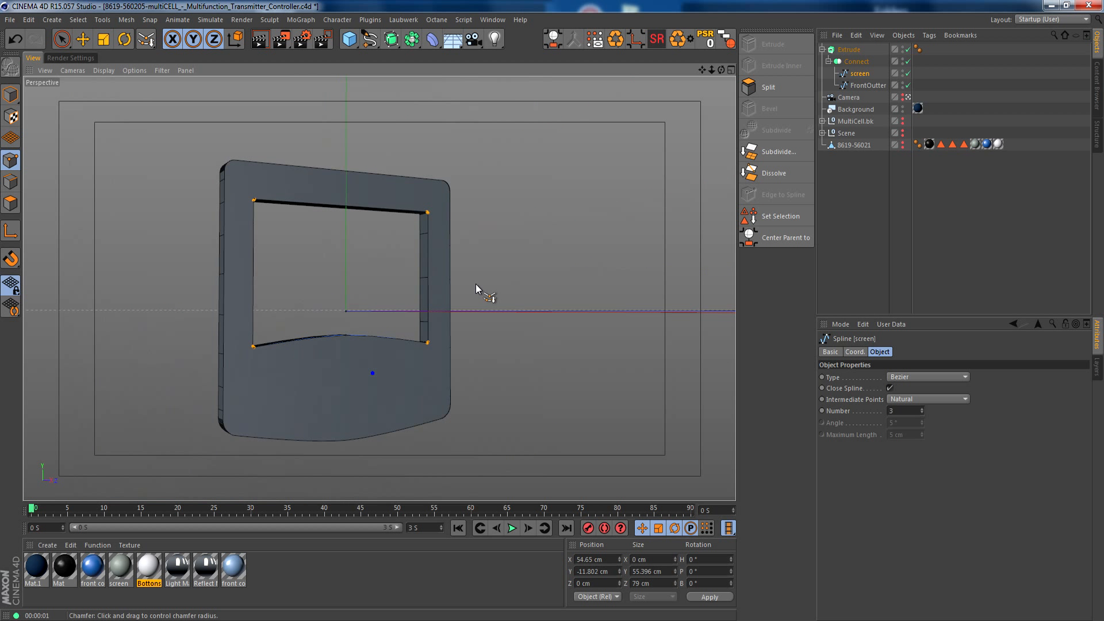
{"action": "left_click", "coordinate": [862, 86]}
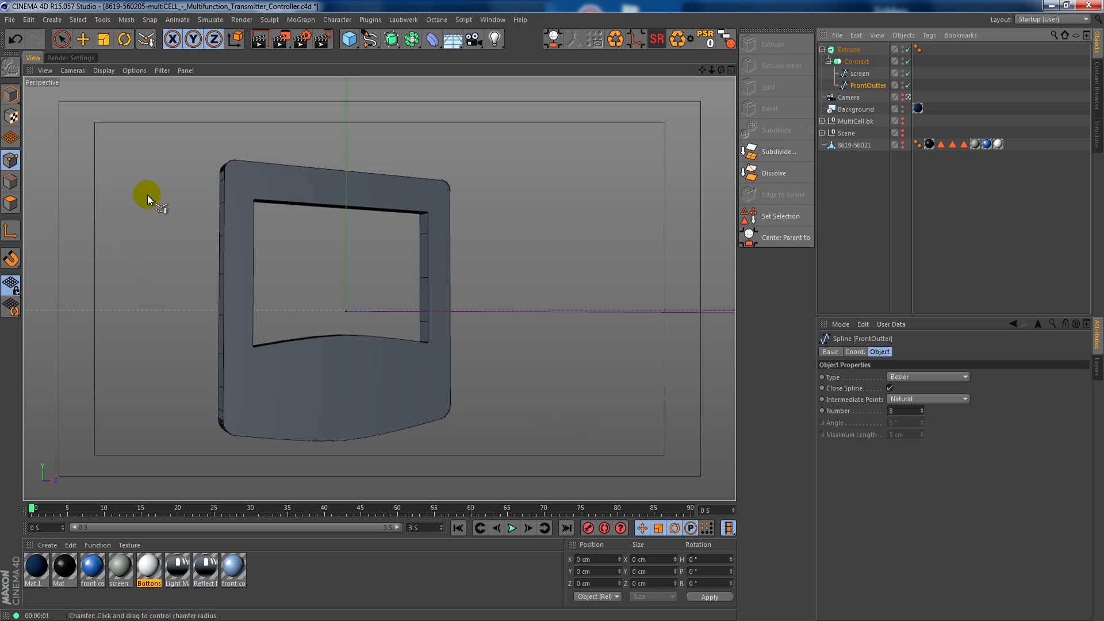
{"action": "left_click_drag", "start_coordinate": [286, 388], "coordinate": [285, 333], "text": "alt"}
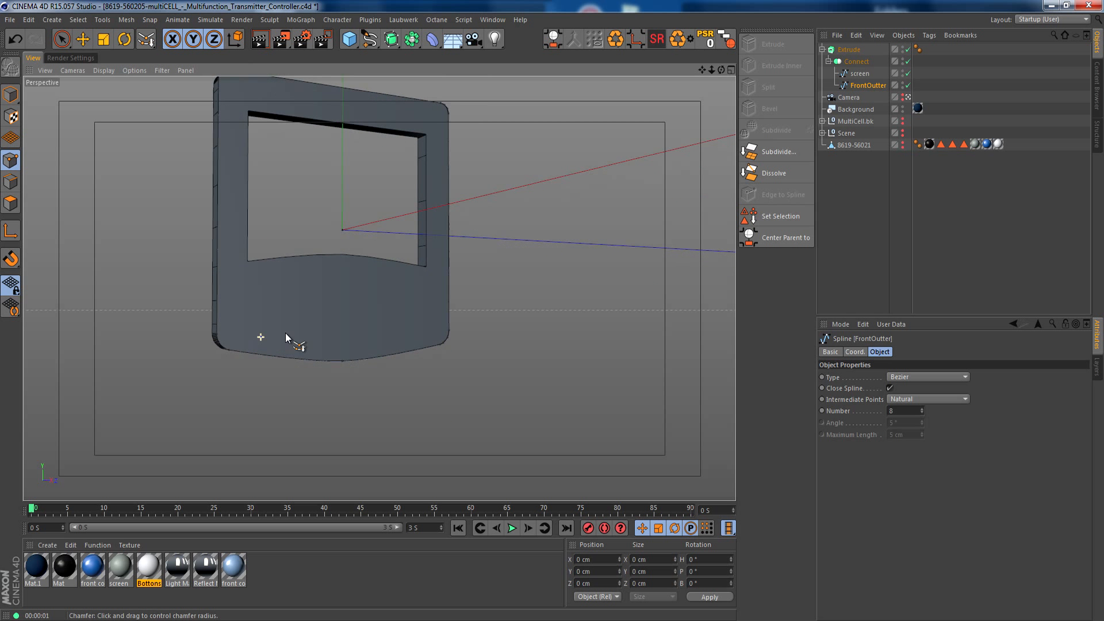
{"action": "scroll", "coordinate": [285, 333], "scroll_direction": "up", "scroll_amount": 5}
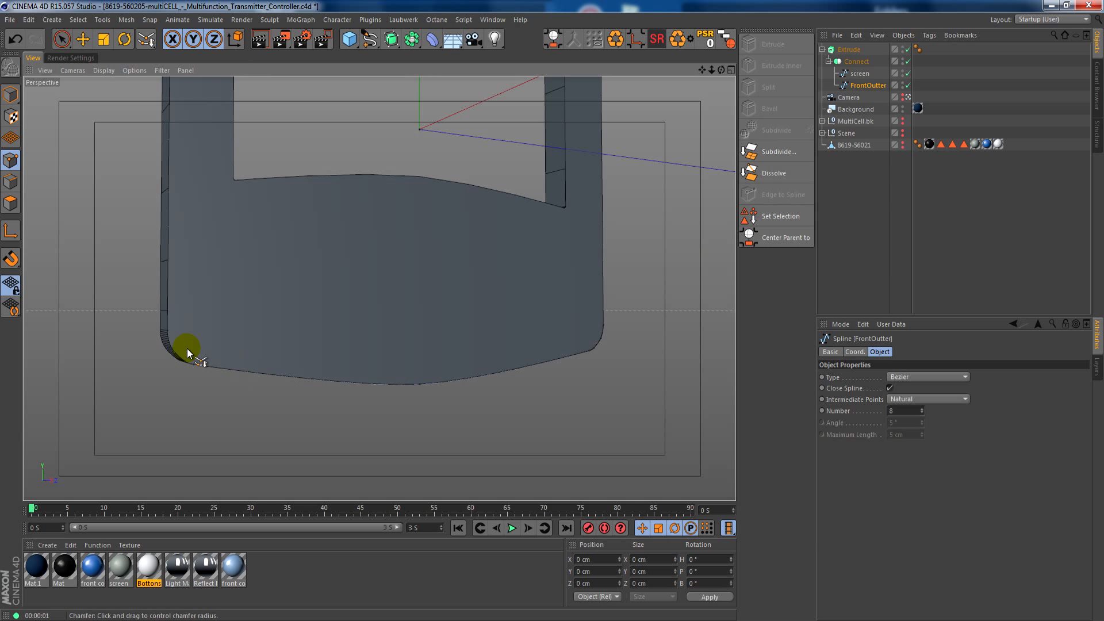
{"action": "left_click_drag", "start_coordinate": [187, 348], "coordinate": [366, 313], "text": "alt"}
{"action": "double_click", "coordinate": [911, 413]}
{"action": "type", "text": "3"}
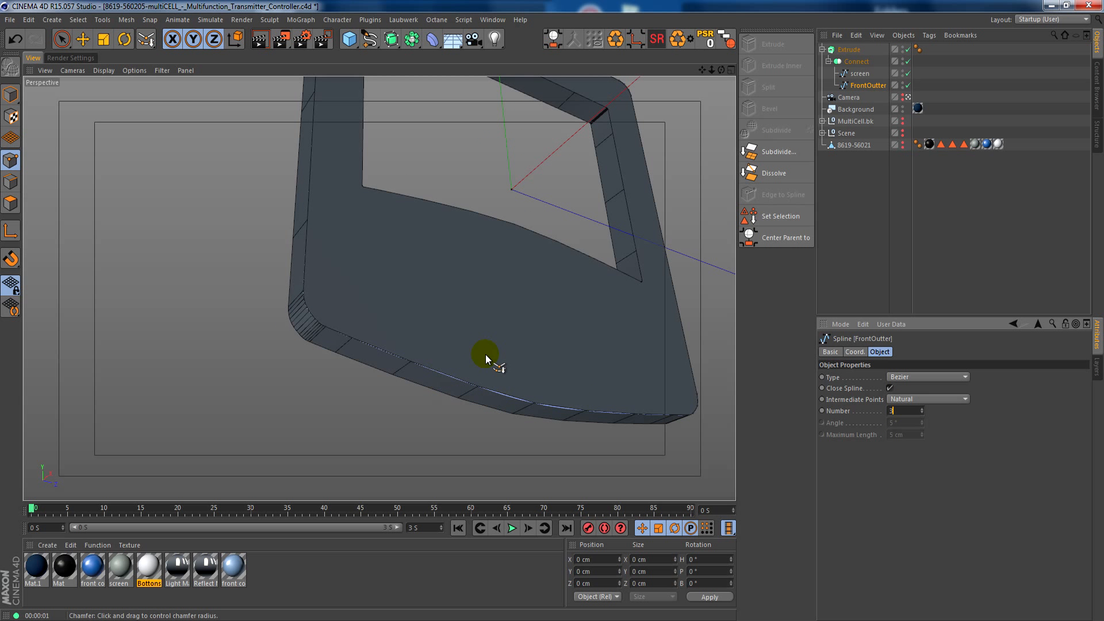
{"action": "left_click_drag", "start_coordinate": [485, 354], "coordinate": [449, 403], "text": "alt"}
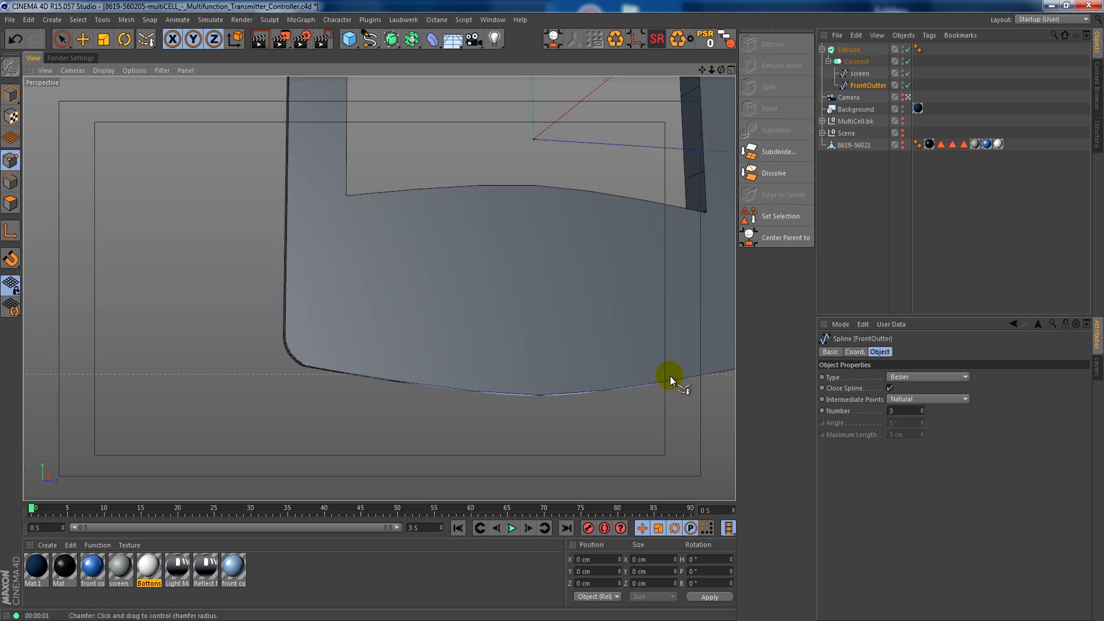
{"action": "left_click_drag", "start_coordinate": [658, 373], "coordinate": [617, 359], "text": "alt"}
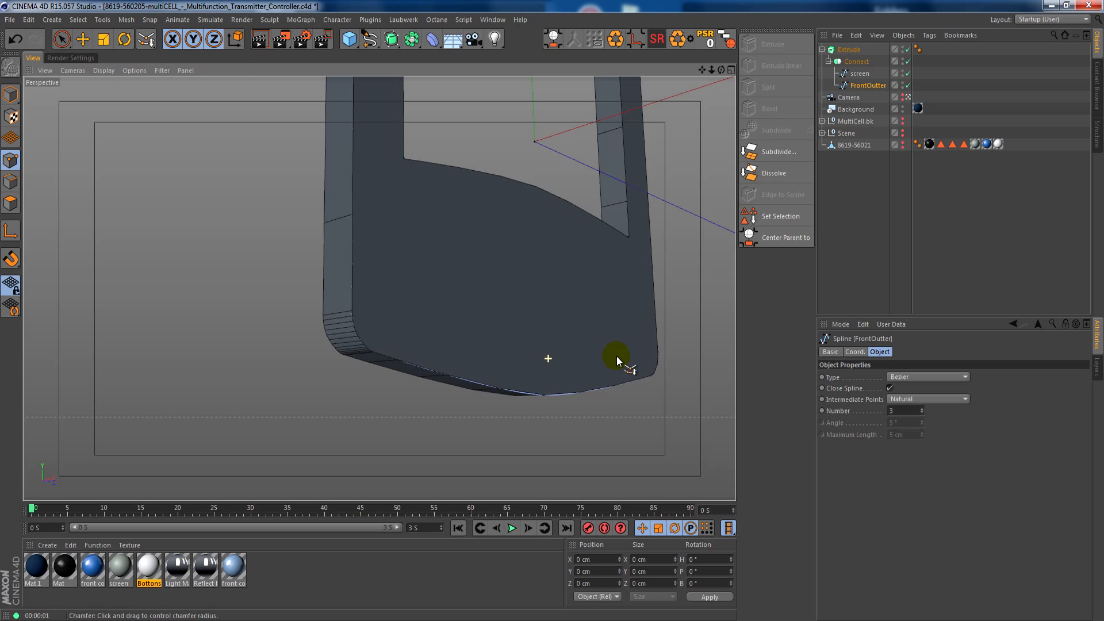
Try an intermediate point number of 1 on the FrontOutter spline and inspect the frame's rounded lower corner.
{"action": "type", "text": "1"}
{"action": "key", "text": "Return"}
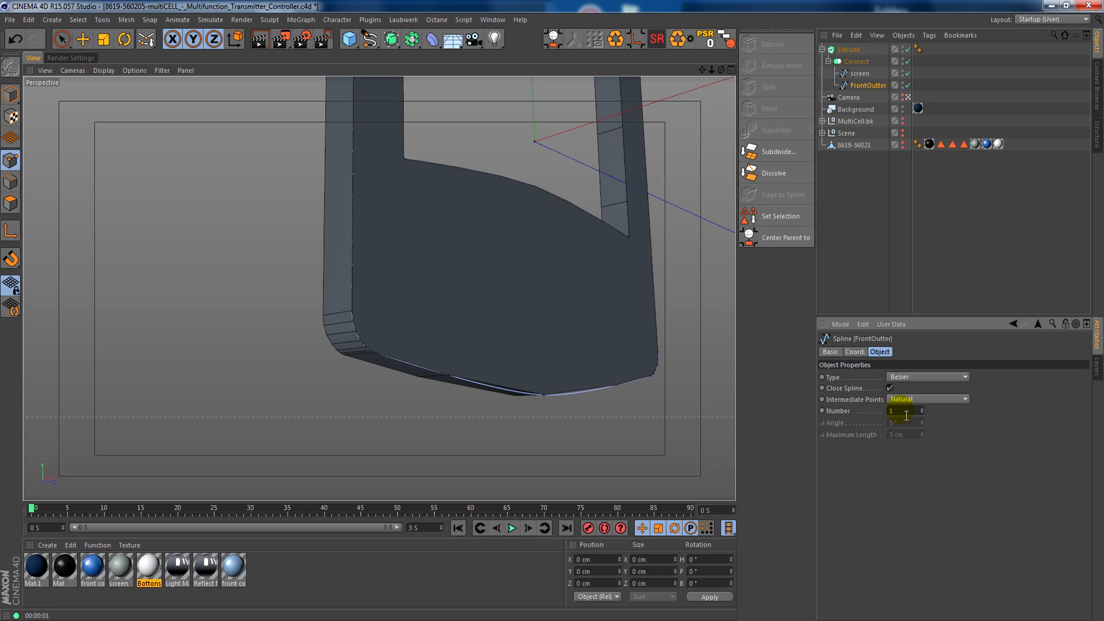
{"action": "scroll", "coordinate": [489, 313], "scroll_direction": "up", "scroll_amount": 8}
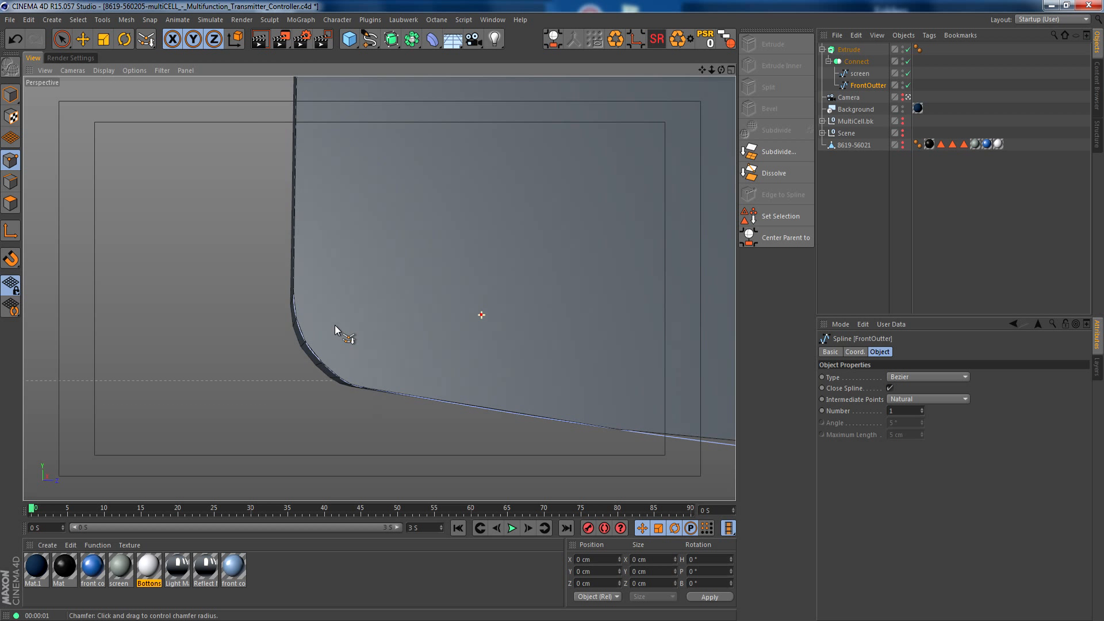
{"action": "left_click_drag", "start_coordinate": [322, 332], "coordinate": [396, 327], "text": "alt"}
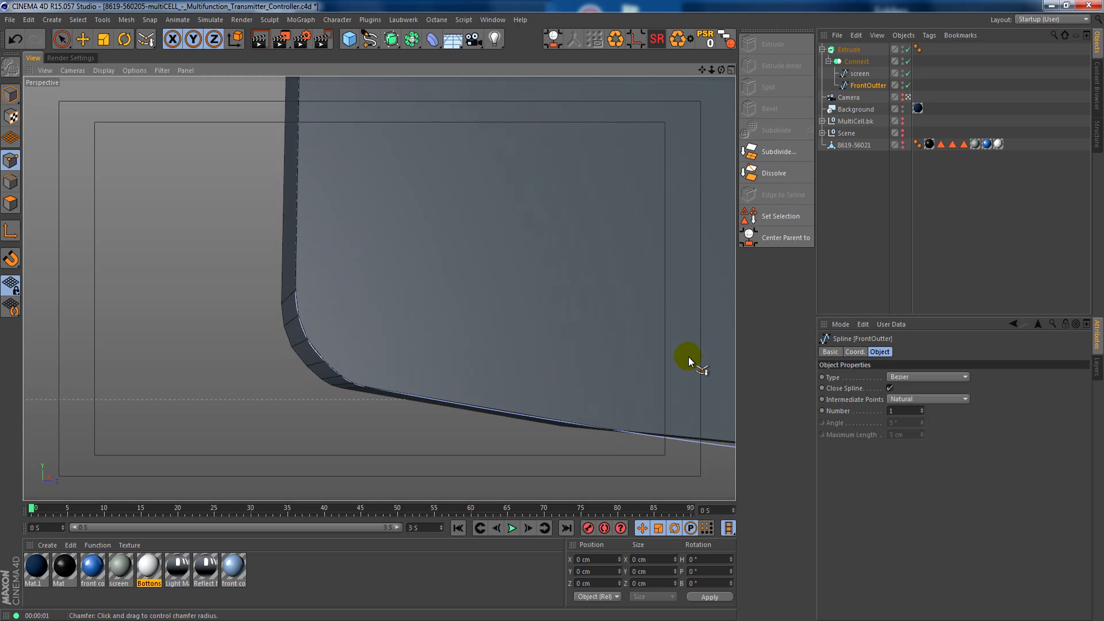
Try an intermediate point number of 2 on the FrontOutter spline and examine the frame's curved bottom edge.
{"action": "double_click", "coordinate": [904, 412]}
{"action": "type", "text": "2"}
{"action": "key", "text": "Return"}
{"action": "right_click_drag", "start_coordinate": [594, 387], "coordinate": [368, 396], "text": "alt"}
{"action": "left_click_drag", "start_coordinate": [368, 396], "coordinate": [564, 376], "text": "alt"}
{"action": "right_click_drag", "start_coordinate": [564, 376], "coordinate": [377, 358], "text": "alt"}
{"action": "left_click_drag", "start_coordinate": [377, 358], "coordinate": [302, 398], "text": "alt"}
Test 4 intermediate points on the FrontOutter spline, settle on 3, and view the whole frame.
{"action": "double_click", "coordinate": [909, 414]}
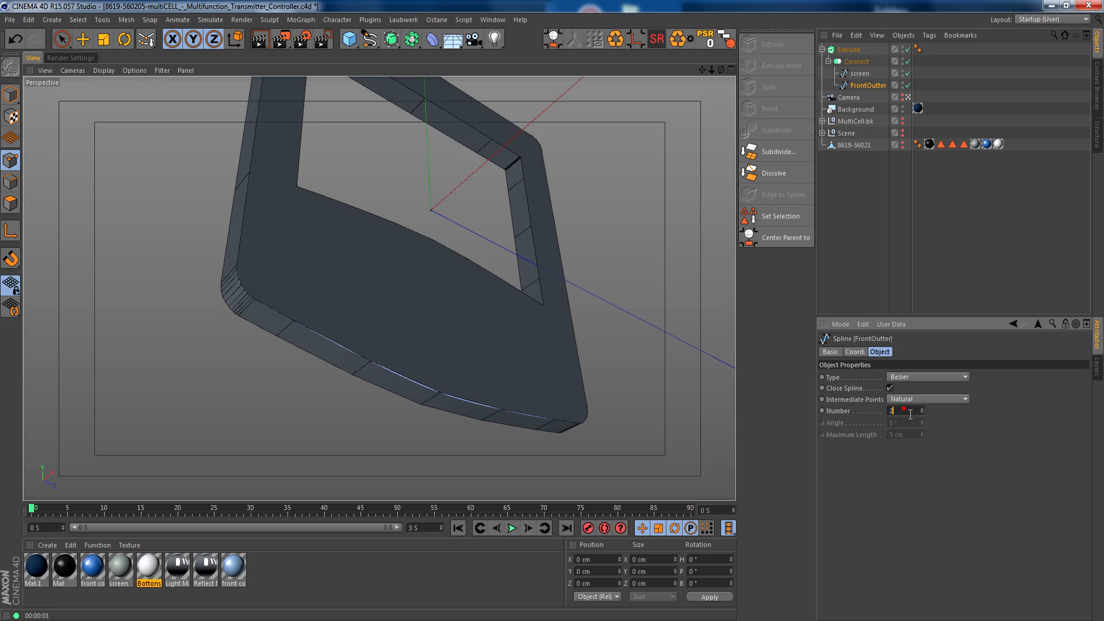
{"action": "scroll", "coordinate": [909, 414], "scroll_direction": "up", "scroll_amount": 2}
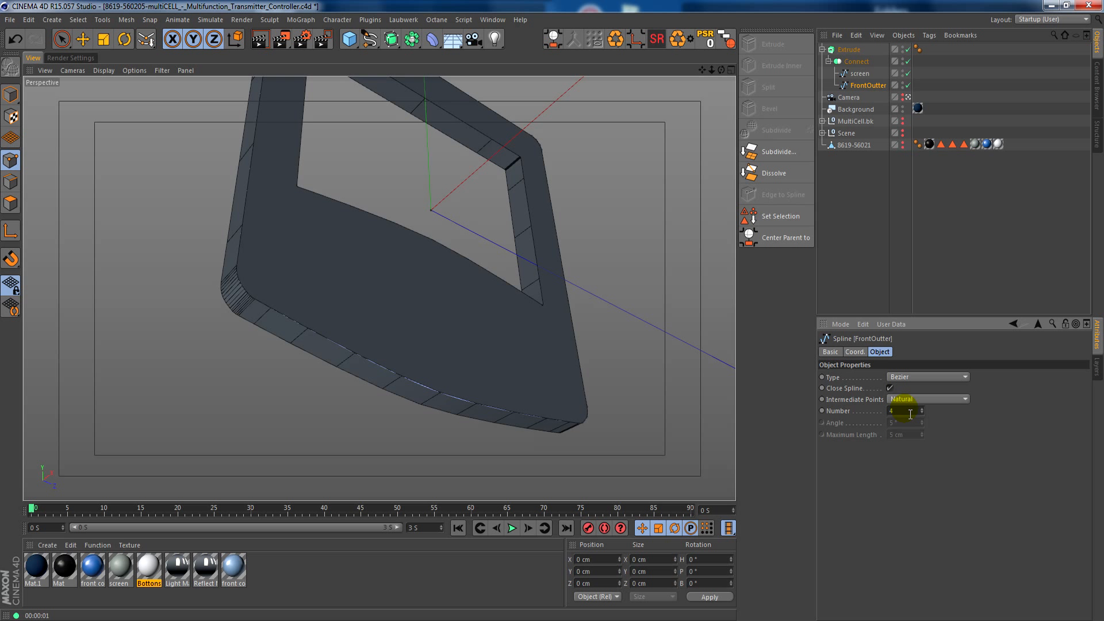
{"action": "scroll", "coordinate": [910, 413], "scroll_direction": "down", "scroll_amount": 1}
{"action": "left_click_drag", "start_coordinate": [553, 401], "coordinate": [492, 388], "text": "alt"}
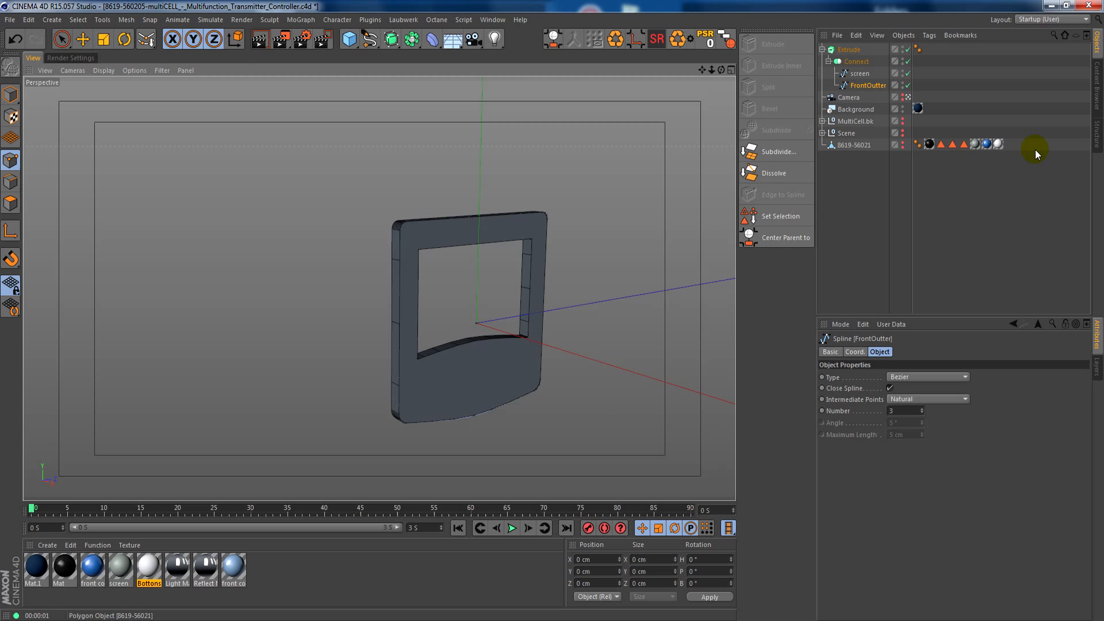
Collapse the Connect object and rename its parent Extrude object FrontPlate.
{"action": "left_click", "coordinate": [828, 61]}
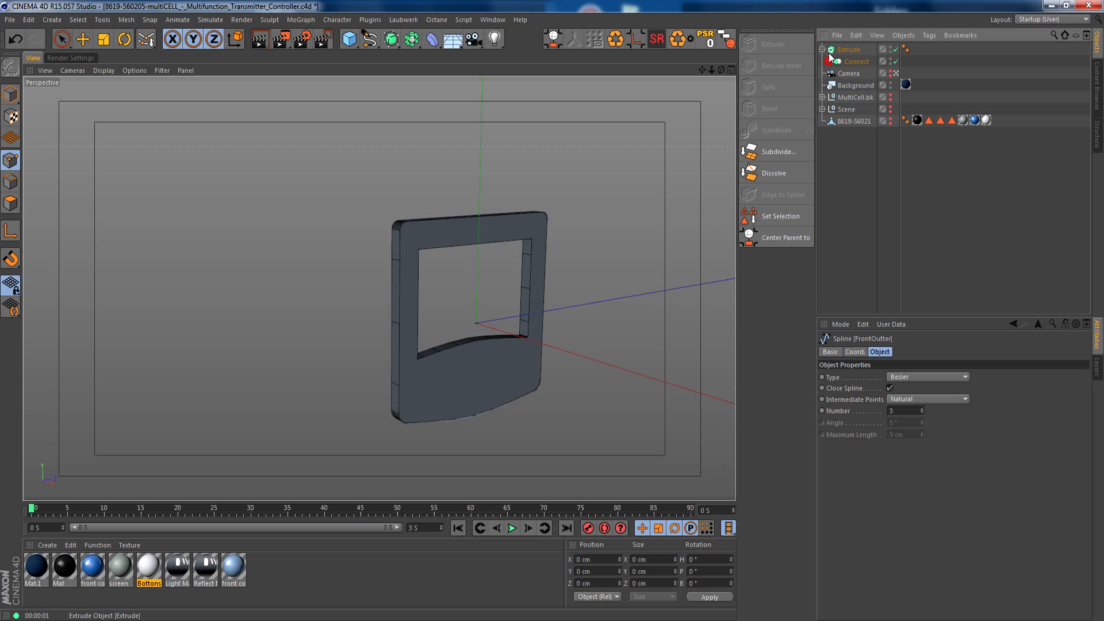
{"action": "left_click", "coordinate": [439, 367]}
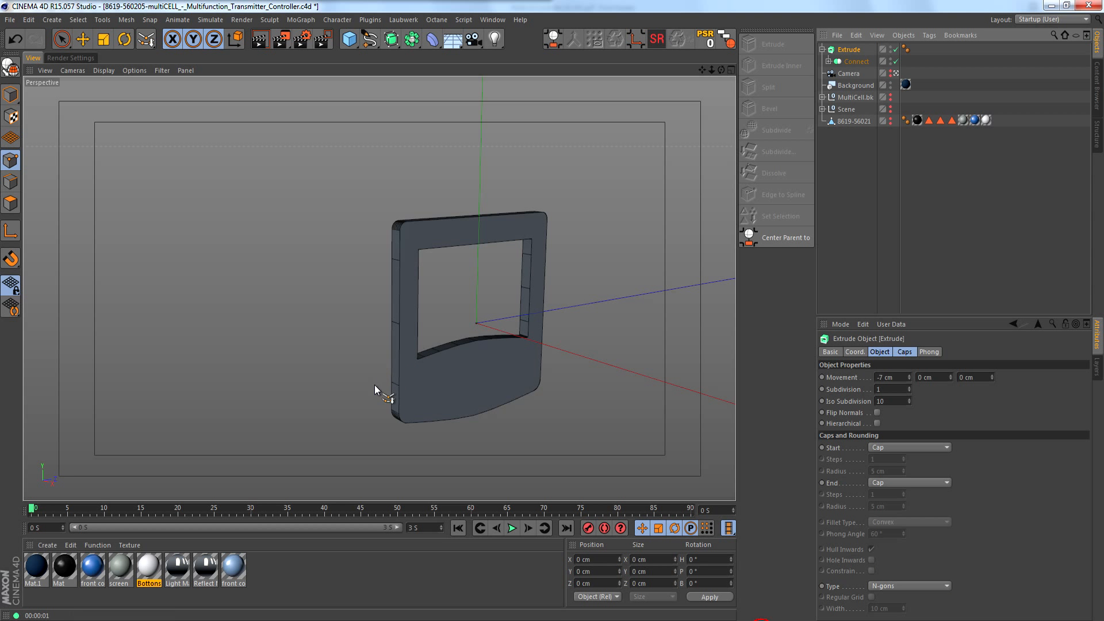
{"action": "right_click_drag", "start_coordinate": [461, 393], "coordinate": [500, 394], "text": "alt"}
{"action": "left_click_drag", "start_coordinate": [500, 392], "coordinate": [484, 371], "text": "alt"}
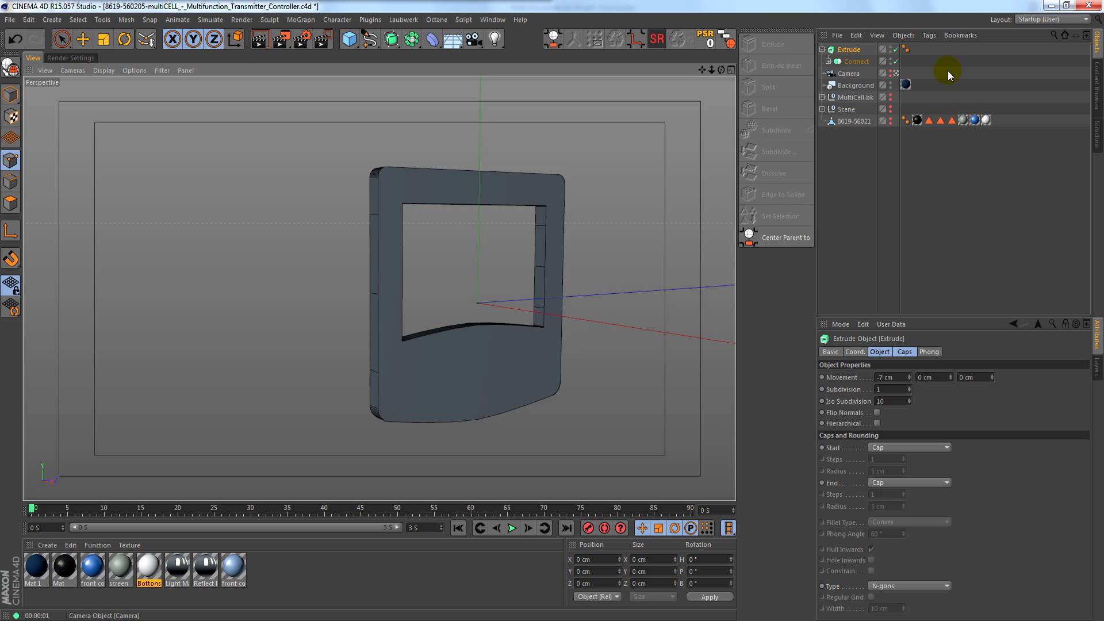
{"action": "left_click", "coordinate": [821, 53]}
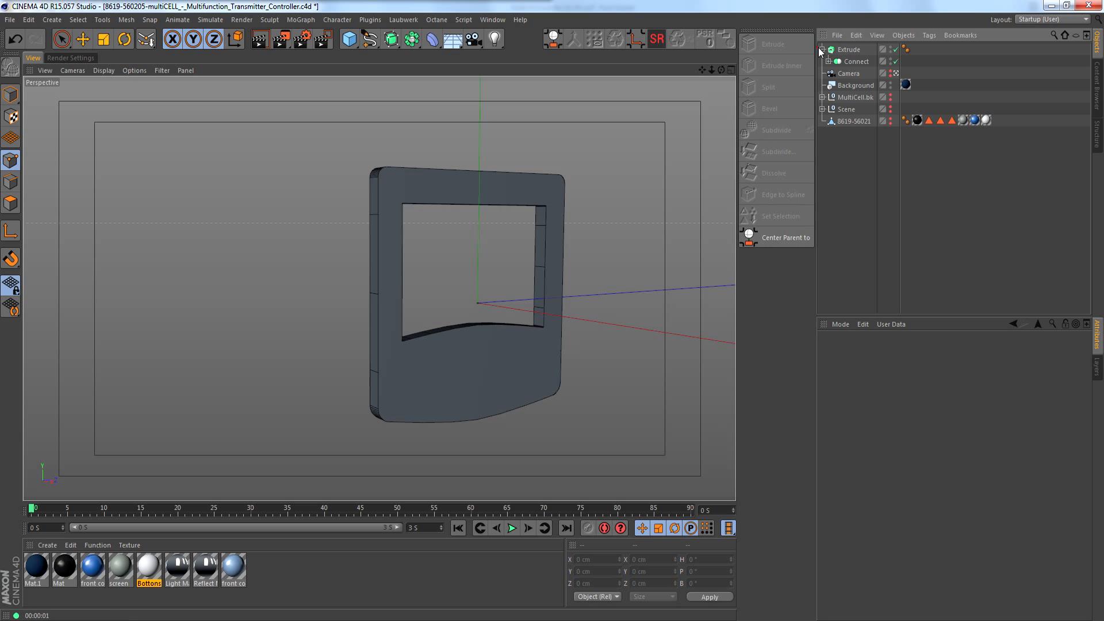
{"action": "double_click", "coordinate": [849, 51]}
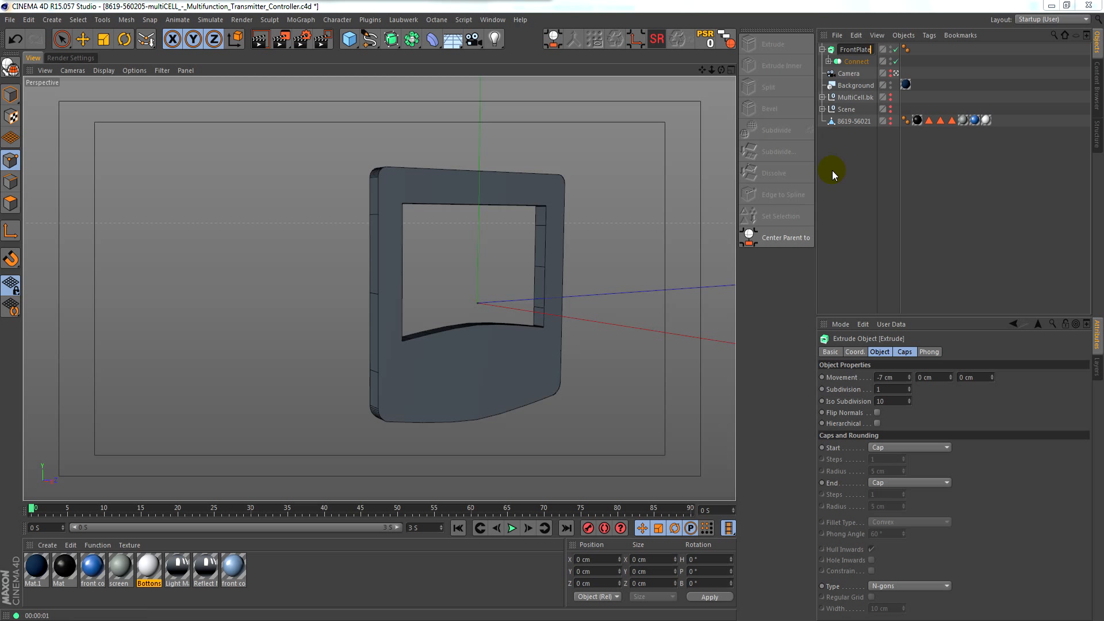
{"action": "key", "text": "Return"}
Group the FrontPlate extrusion into a null object and name the null MultiCELL.
{"action": "left_click", "coordinate": [827, 61]}
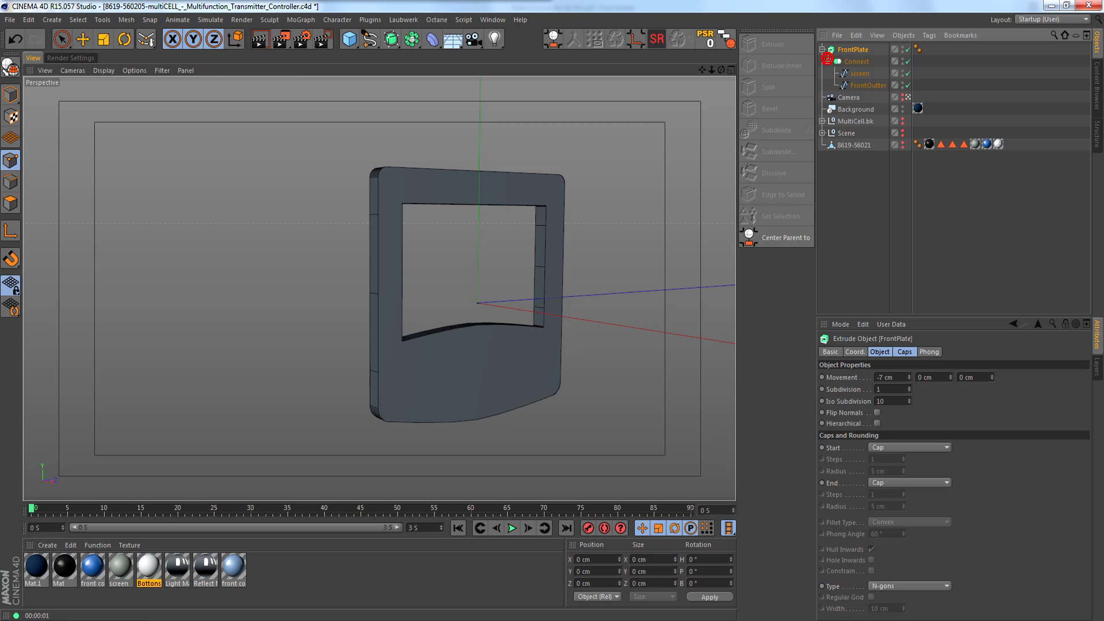
{"action": "left_click", "coordinate": [853, 144]}
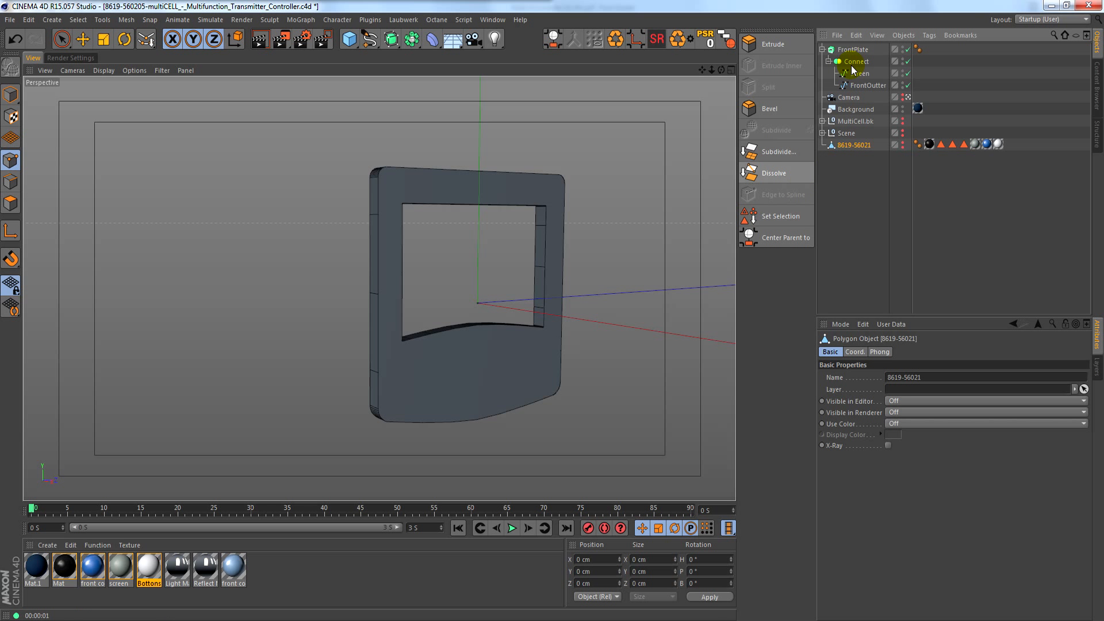
{"action": "left_click", "coordinate": [822, 50]}
{"action": "left_click", "coordinate": [853, 52]}
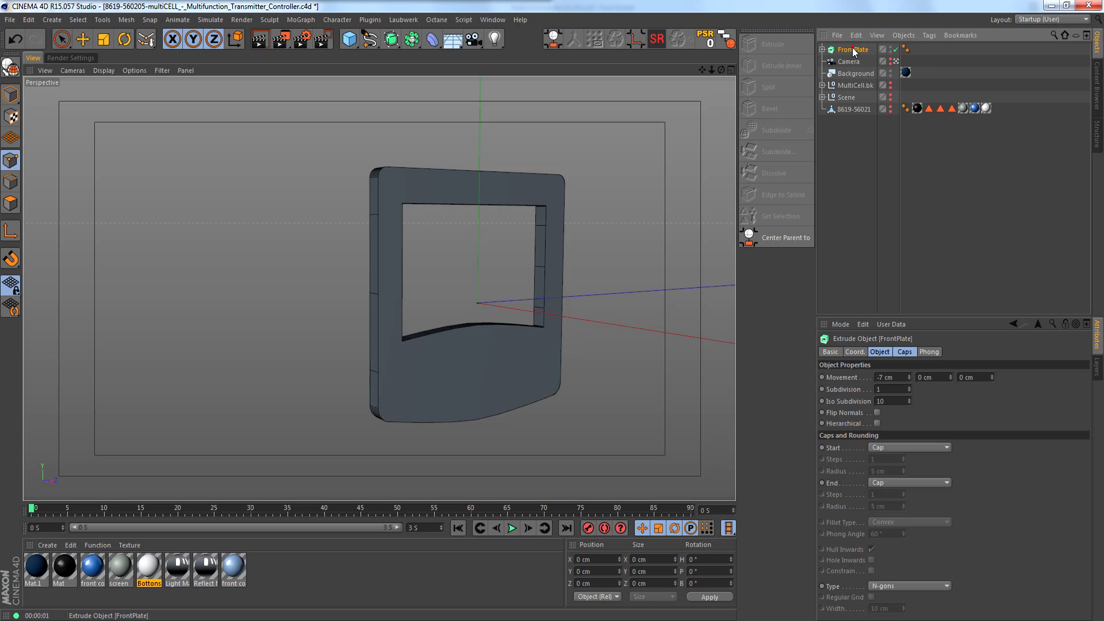
{"action": "key", "text": "alt+g"}
{"action": "double_click", "coordinate": [847, 50]}
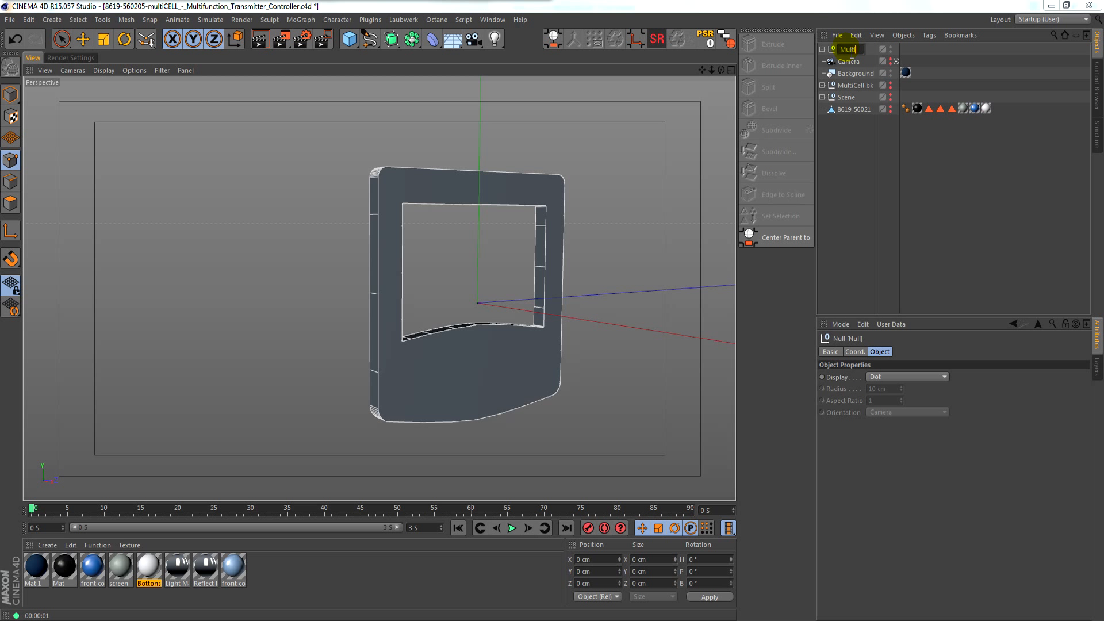
{"action": "key", "text": "Return"}
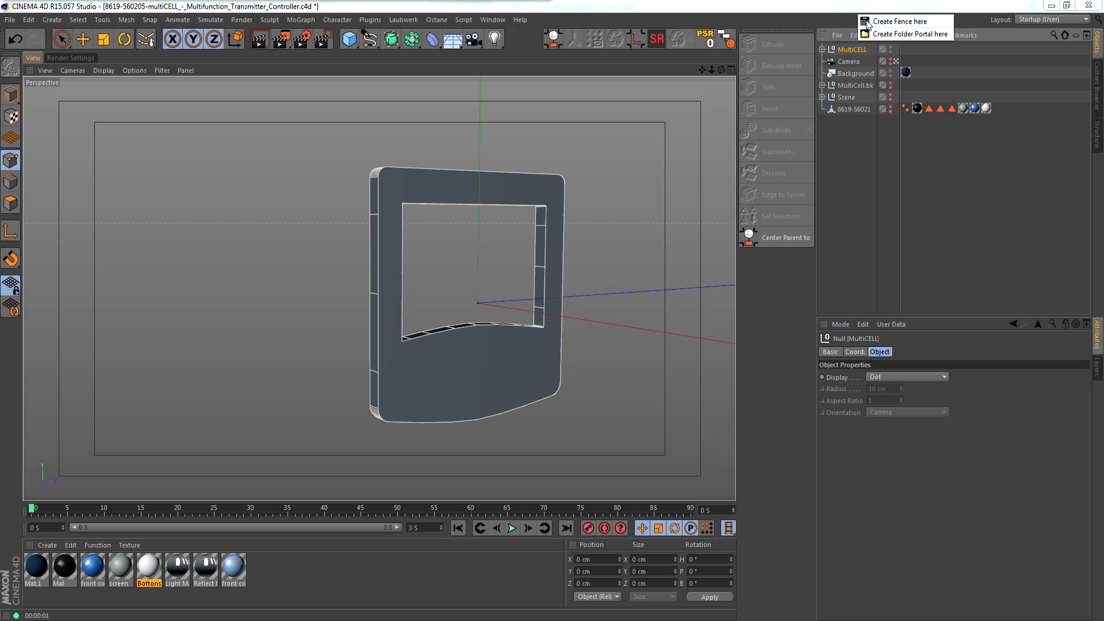
{"action": "left_click", "coordinate": [872, 145]}
Hide the MultiCELL group and show the original 8619-56021 mesh, bringing its front buttons into view.
{"action": "left_click", "coordinate": [848, 51]}
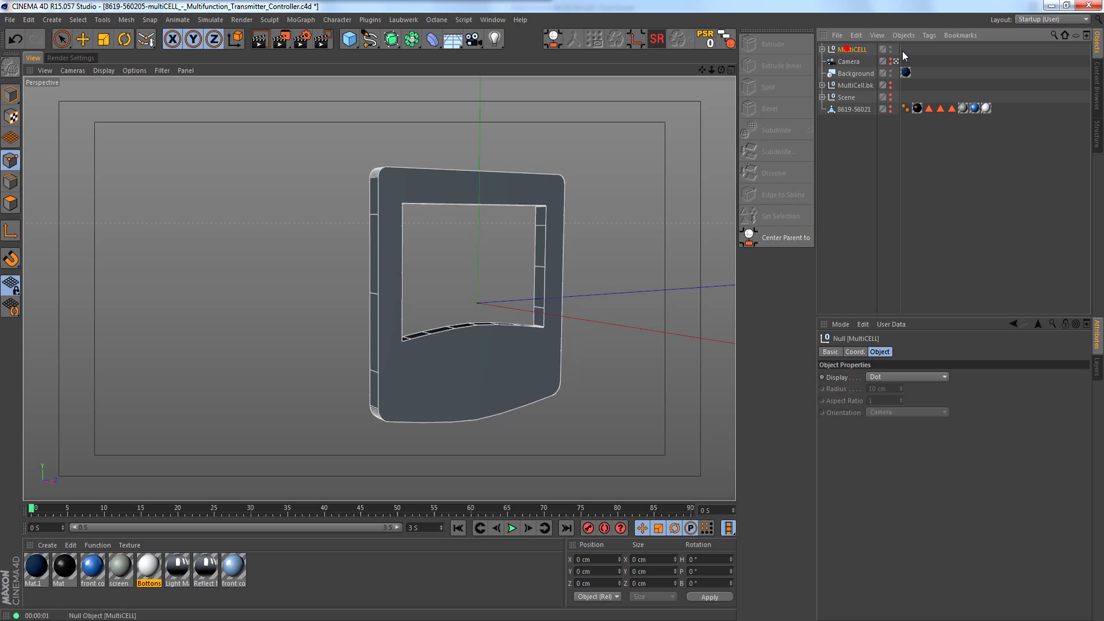
{"action": "left_click", "coordinate": [889, 49]}
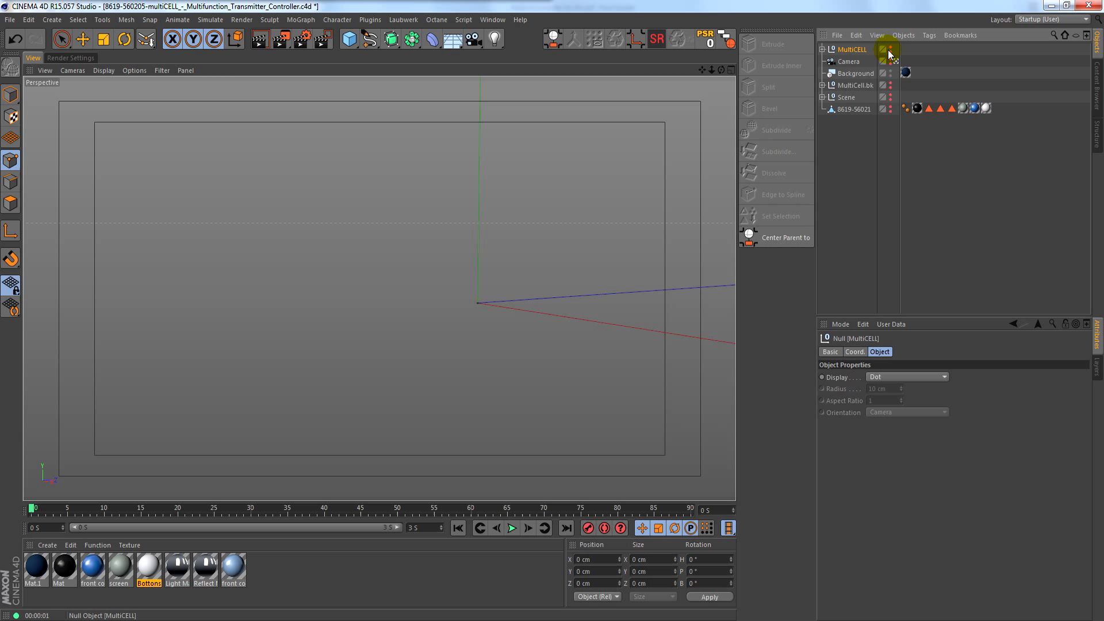
{"action": "left_click", "coordinate": [890, 110]}
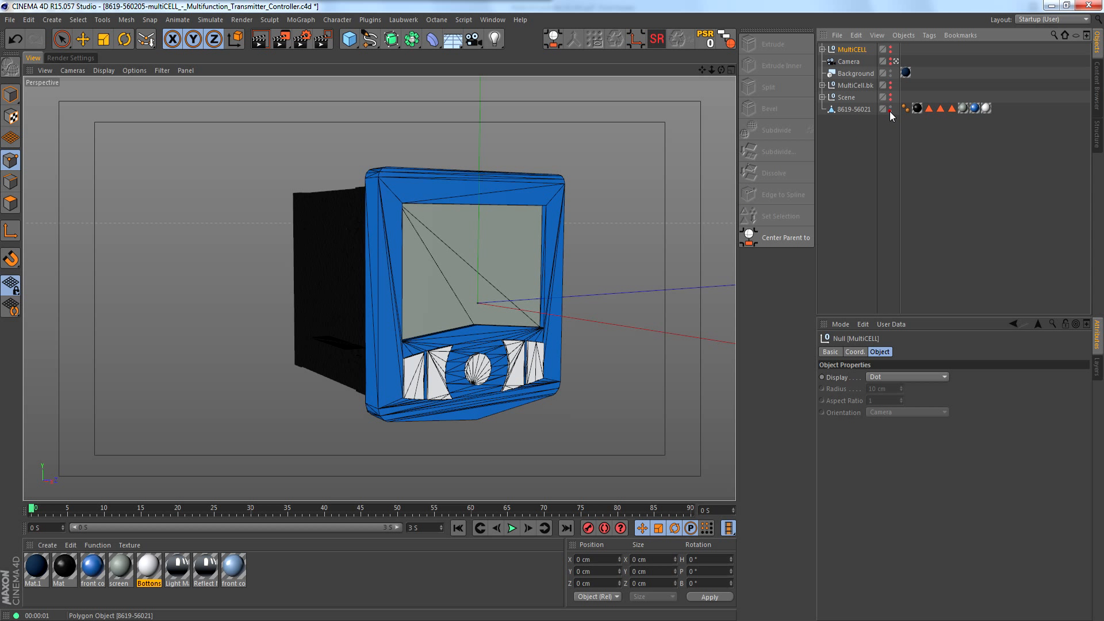
{"action": "scroll", "coordinate": [415, 403], "scroll_direction": "up", "scroll_amount": 4}
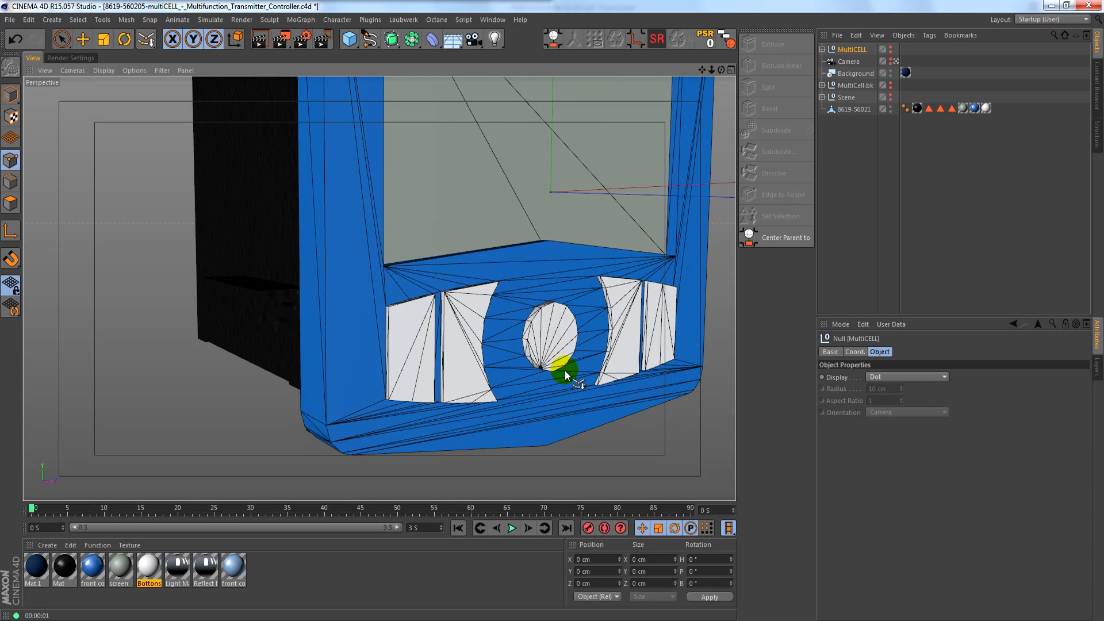
{"action": "left_click_drag", "start_coordinate": [564, 370], "coordinate": [492, 367], "text": "alt"}
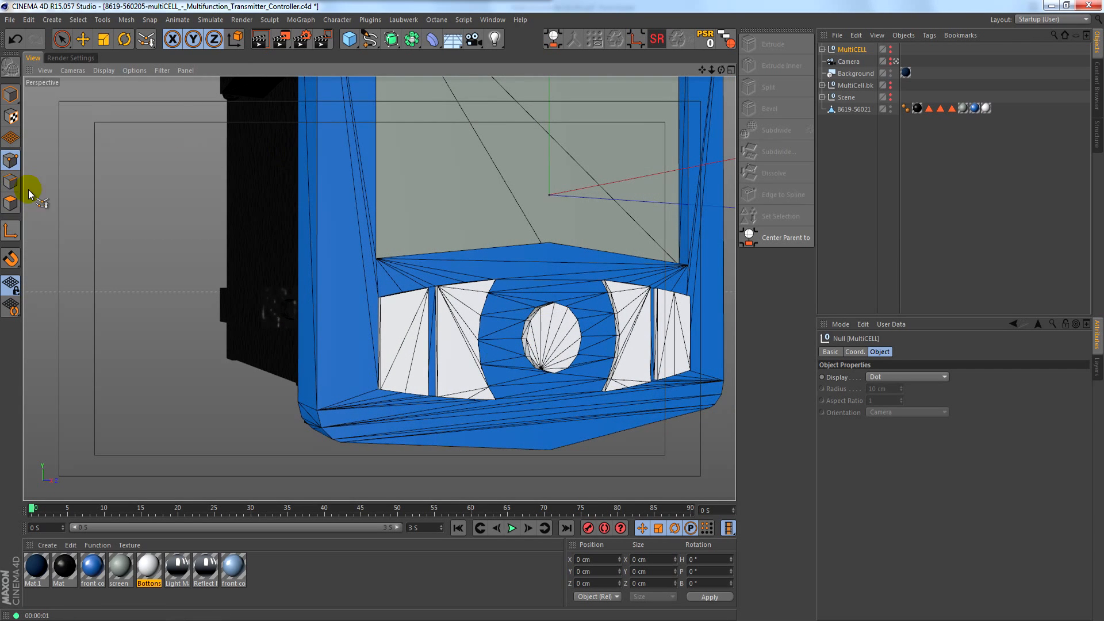
Select the outer vertical edge of the leftmost front button on the 8619-56021 mesh with Live Selection in edge mode.
{"action": "left_click", "coordinate": [11, 181]}
{"action": "left_click", "coordinate": [62, 39]}
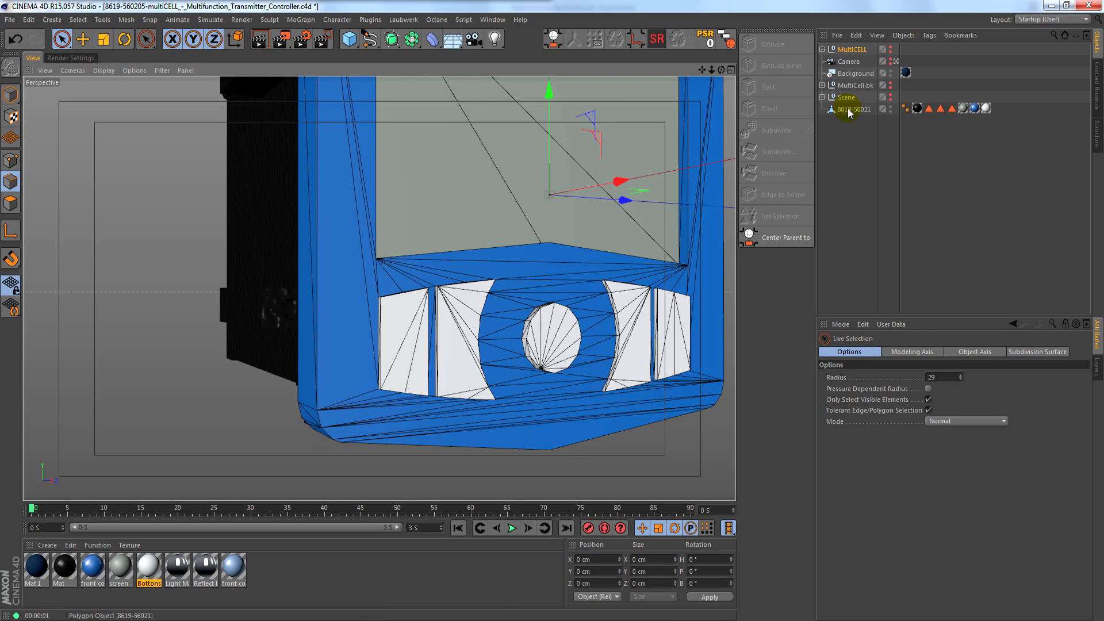
{"action": "left_click", "coordinate": [848, 112]}
{"action": "scroll", "coordinate": [440, 361], "scroll_direction": "up", "scroll_amount": 8}
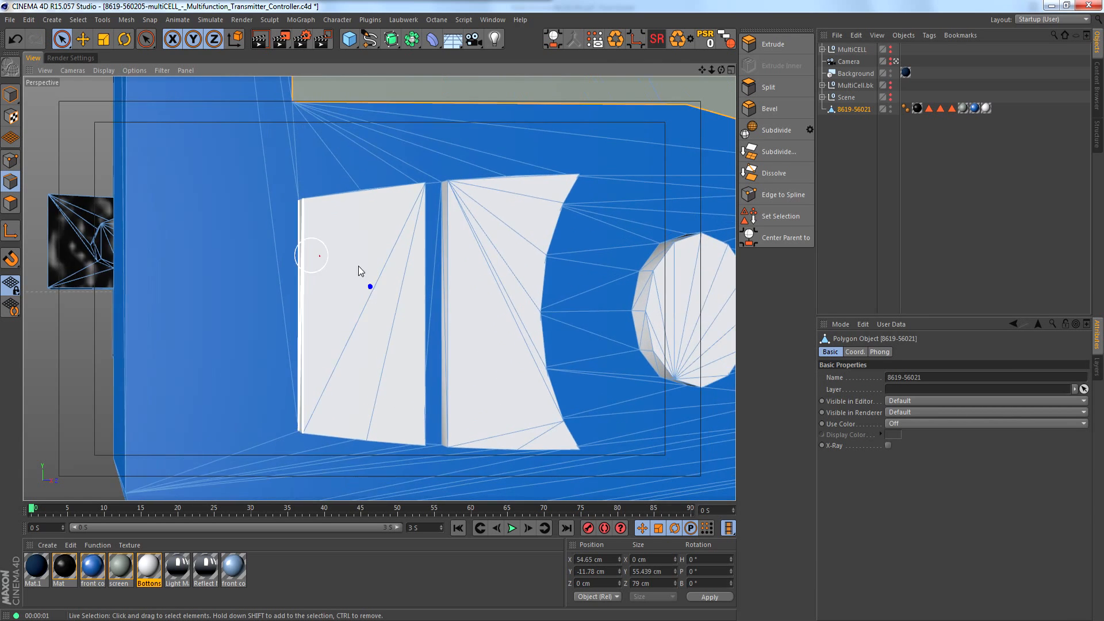
{"action": "left_click_drag", "start_coordinate": [358, 265], "coordinate": [416, 285], "text": "alt"}
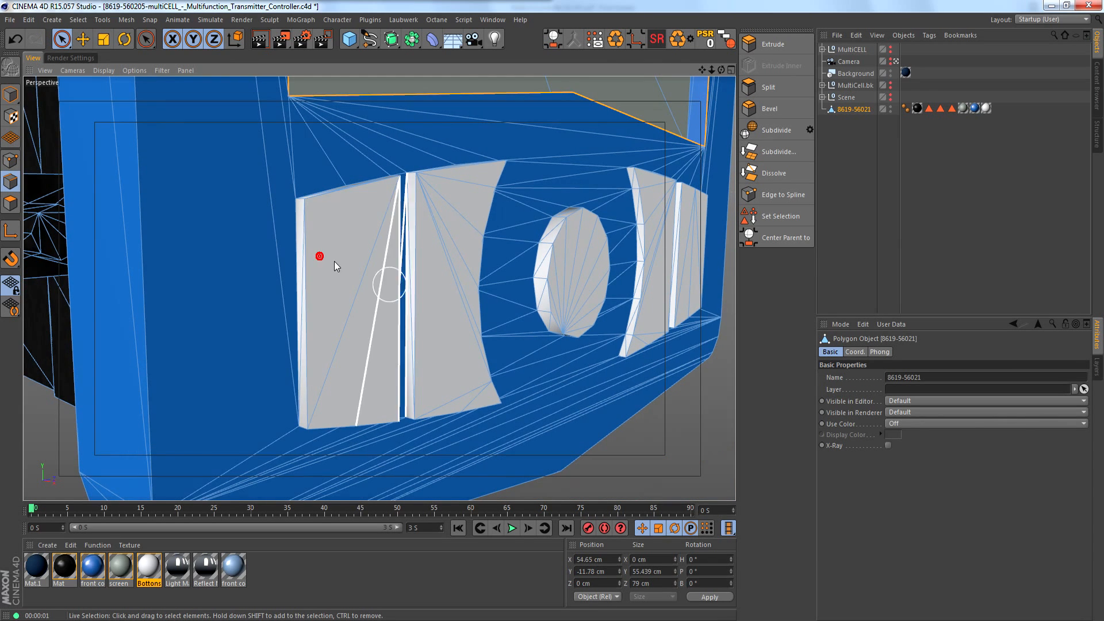
{"action": "left_click", "coordinate": [307, 316]}
{"action": "left_click_drag", "start_coordinate": [307, 316], "coordinate": [357, 234], "text": "alt"}
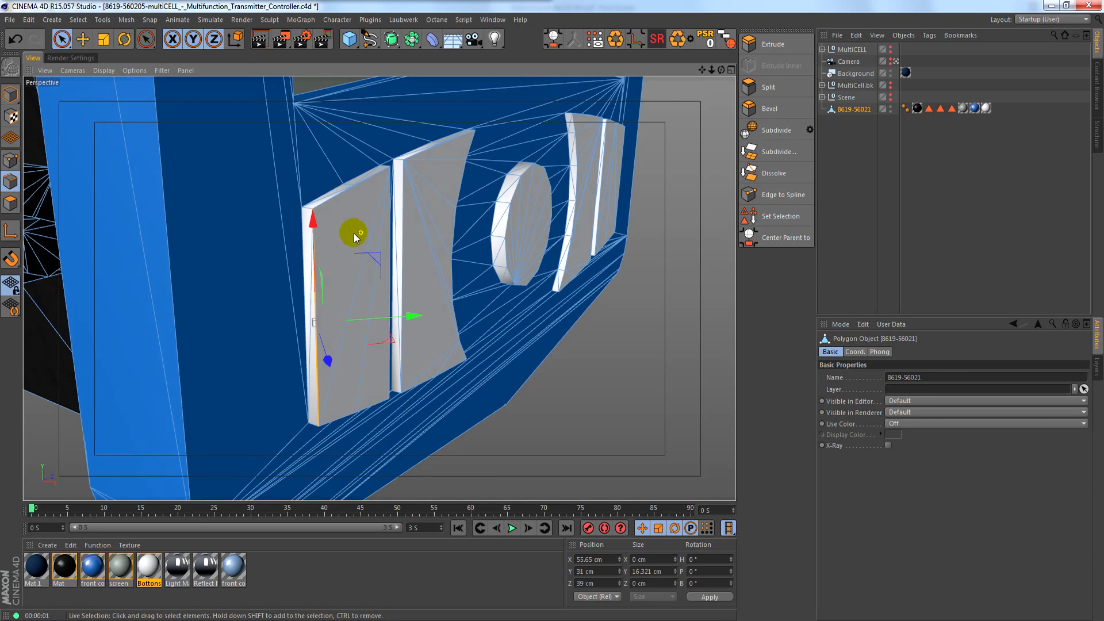
Examine the edge layout around the front buttons and the round holes at the rear corners of the case.
{"action": "left_click_drag", "start_coordinate": [411, 149], "coordinate": [242, 255], "text": "alt"}
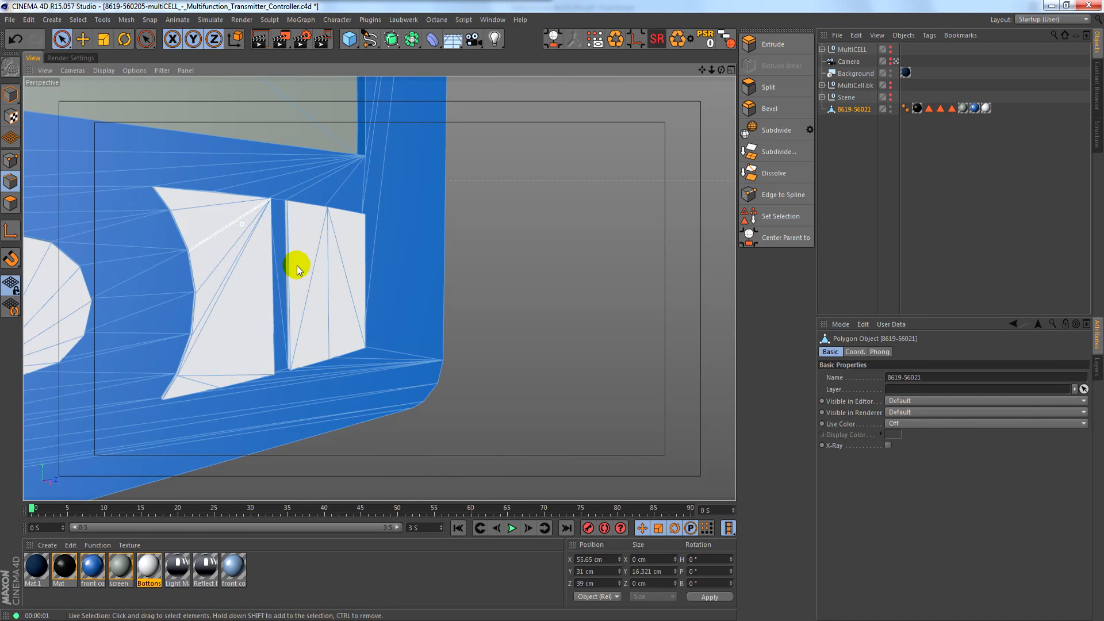
{"action": "left_click", "coordinate": [317, 276]}
{"action": "left_click_drag", "start_coordinate": [312, 278], "coordinate": [454, 306], "text": "alt"}
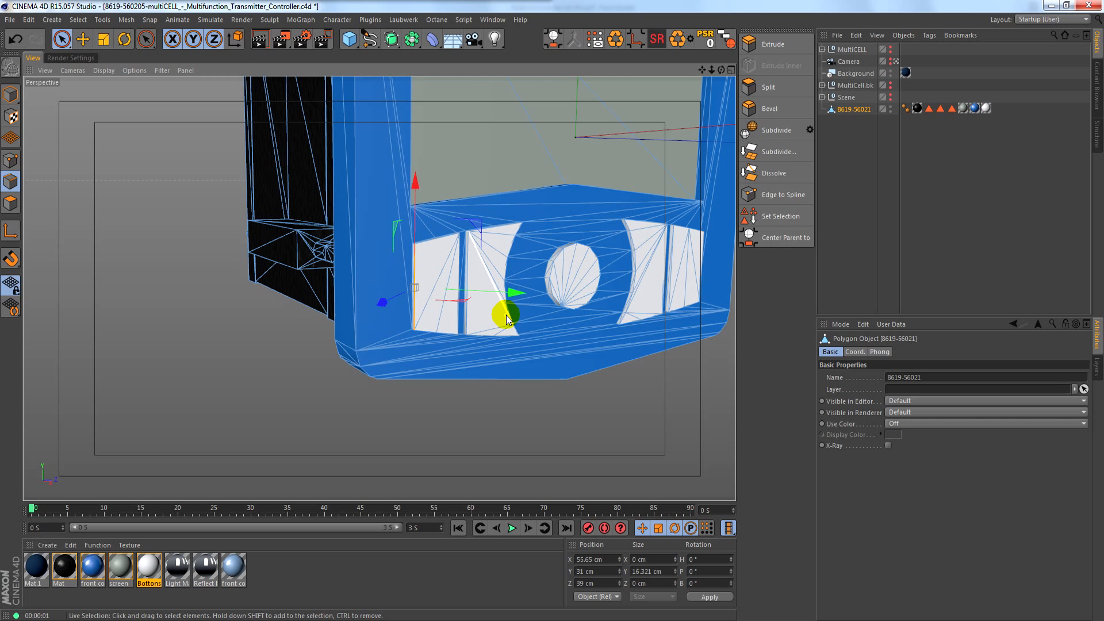
{"action": "scroll", "coordinate": [473, 251], "scroll_direction": "up", "scroll_amount": 5}
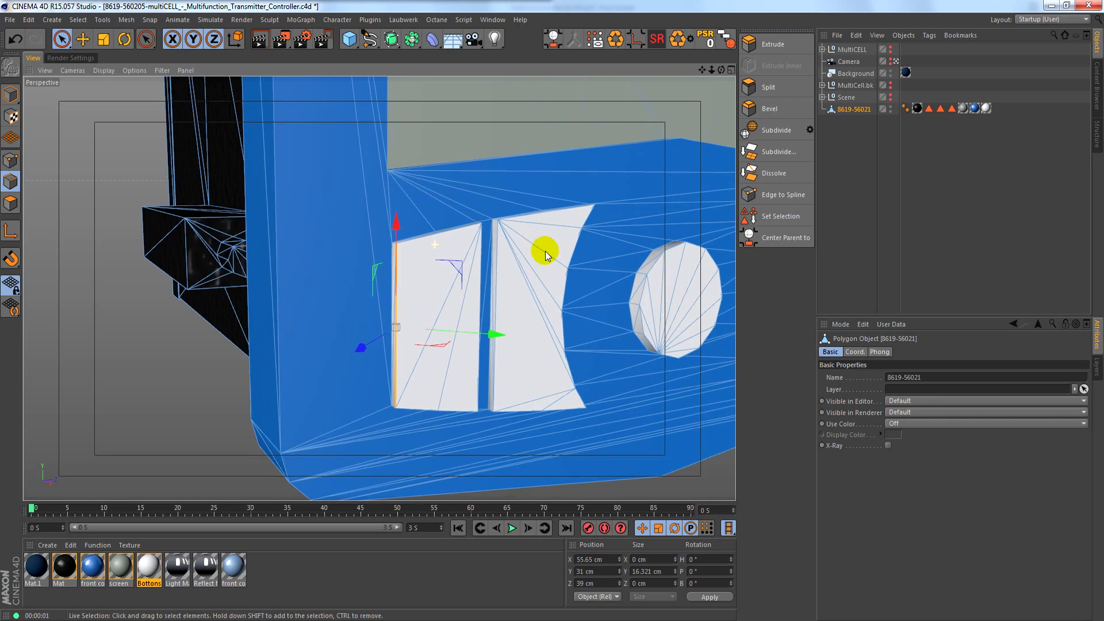
{"action": "scroll", "coordinate": [448, 244], "scroll_direction": "up", "scroll_amount": 5}
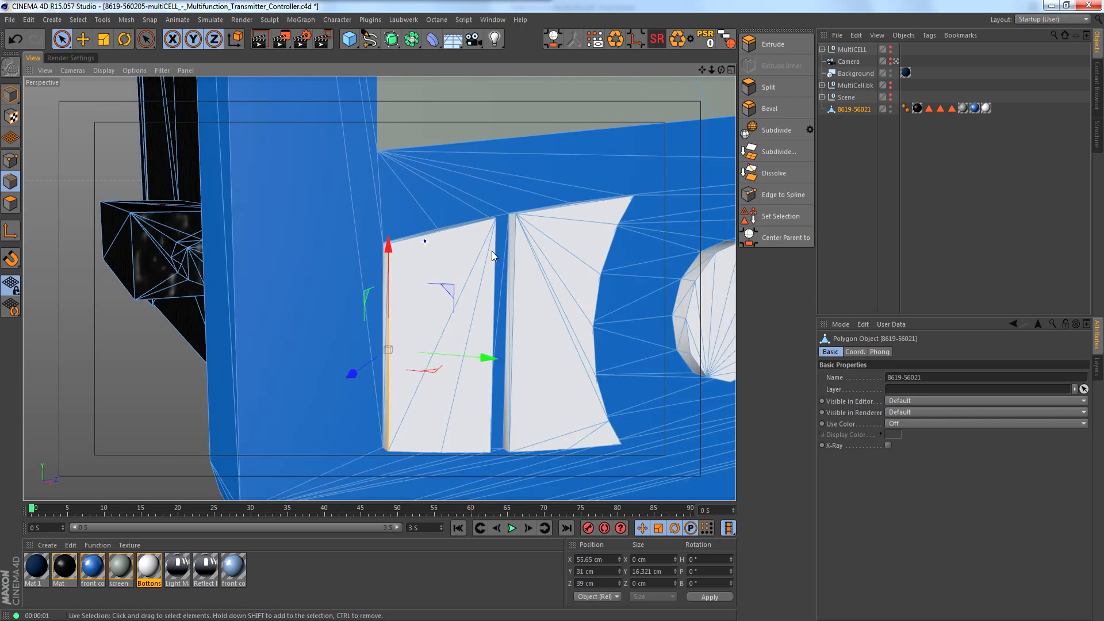
{"action": "left_click_drag", "start_coordinate": [453, 255], "coordinate": [430, 265], "text": "alt"}
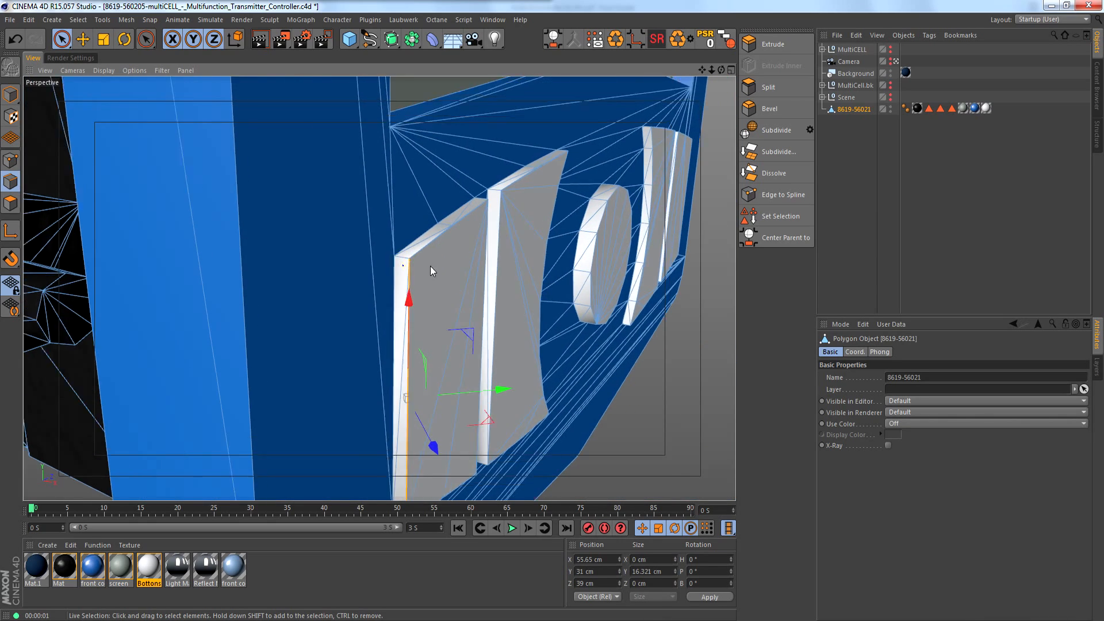
{"action": "scroll", "coordinate": [492, 257], "scroll_direction": "up", "scroll_amount": 5}
{"action": "right_click_drag", "start_coordinate": [442, 264], "coordinate": [206, 241], "text": "alt"}
{"action": "left_click_drag", "start_coordinate": [204, 239], "coordinate": [313, 185], "text": "alt"}
{"action": "middle_click_drag", "start_coordinate": [312, 182], "coordinate": [334, 224], "text": "alt"}
{"action": "right_click_drag", "start_coordinate": [334, 224], "coordinate": [482, 214], "text": "alt"}
{"action": "left_click_drag", "start_coordinate": [369, 208], "coordinate": [332, 207], "text": "alt"}
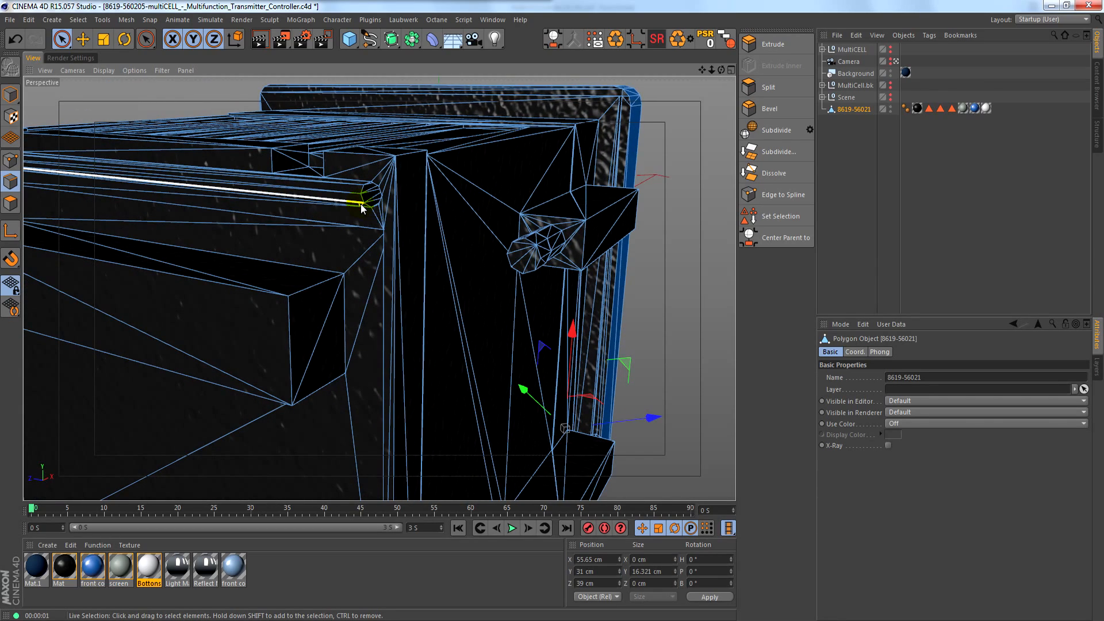
Loop-select the edge rings of the two round holes at the upper corners of the rear face, adding them to the selection.
{"action": "key", "text": "u"}
{"action": "key", "text": "l"}
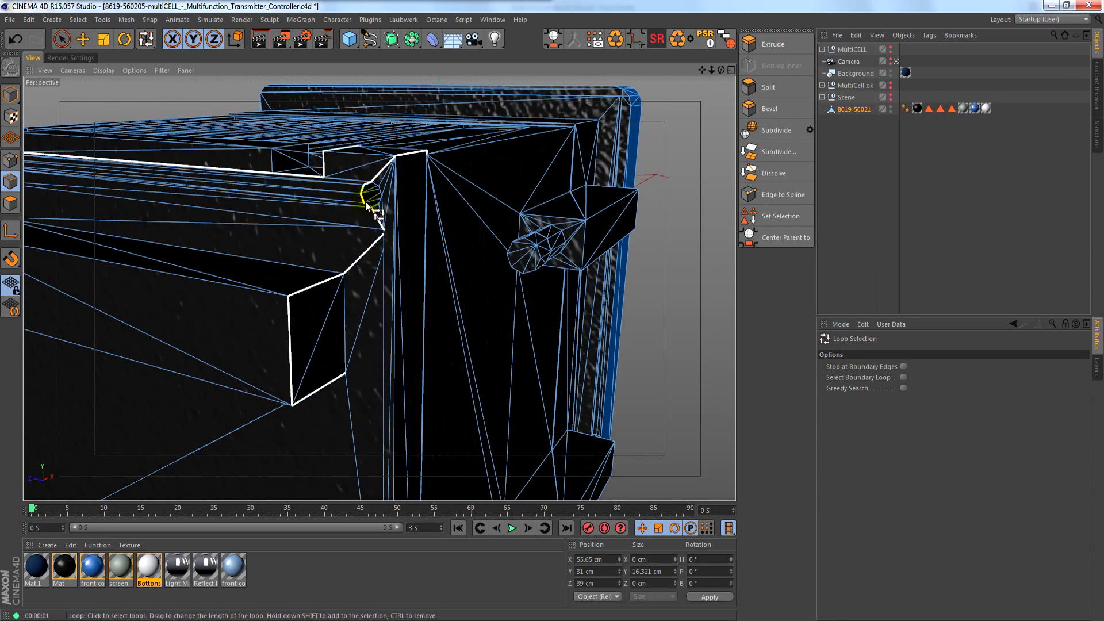
{"action": "scroll", "coordinate": [443, 209], "scroll_direction": "up", "scroll_amount": 5}
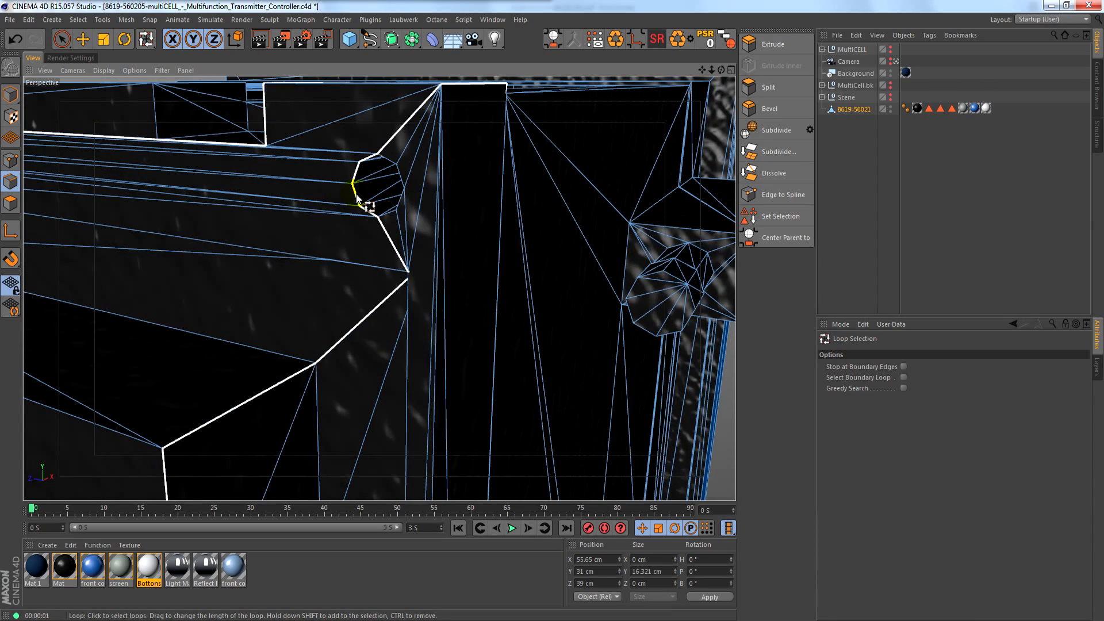
{"action": "left_click", "coordinate": [358, 190]}
{"action": "scroll", "coordinate": [310, 236], "scroll_direction": "down", "scroll_amount": 8}
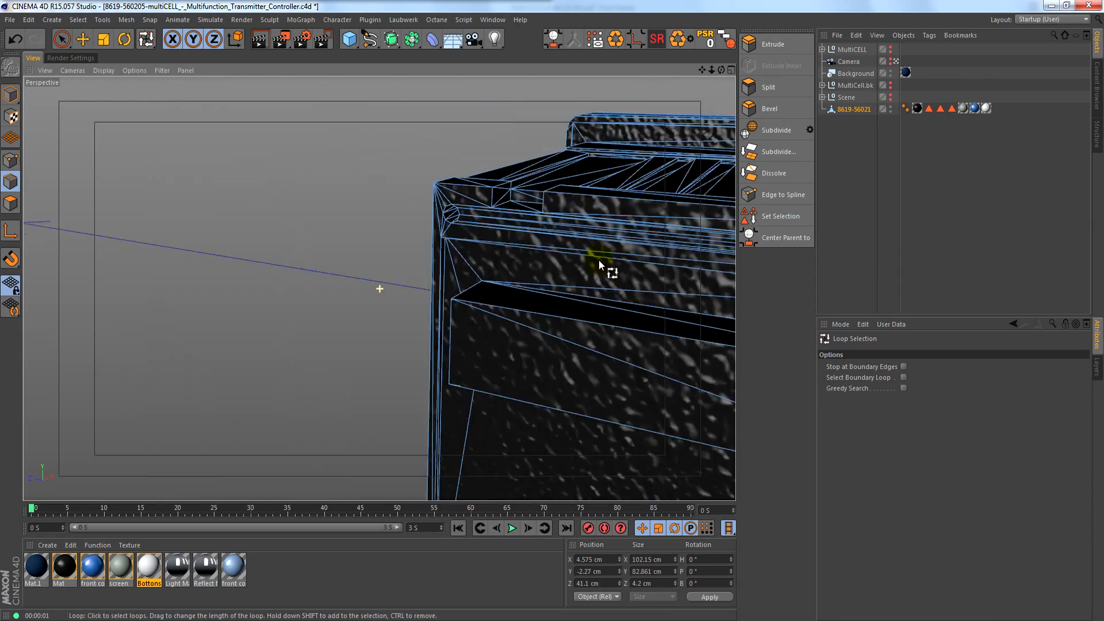
{"action": "middle_click_drag", "start_coordinate": [599, 262], "coordinate": [401, 268], "text": "alt"}
{"action": "scroll", "coordinate": [414, 241], "scroll_direction": "up", "scroll_amount": 4}
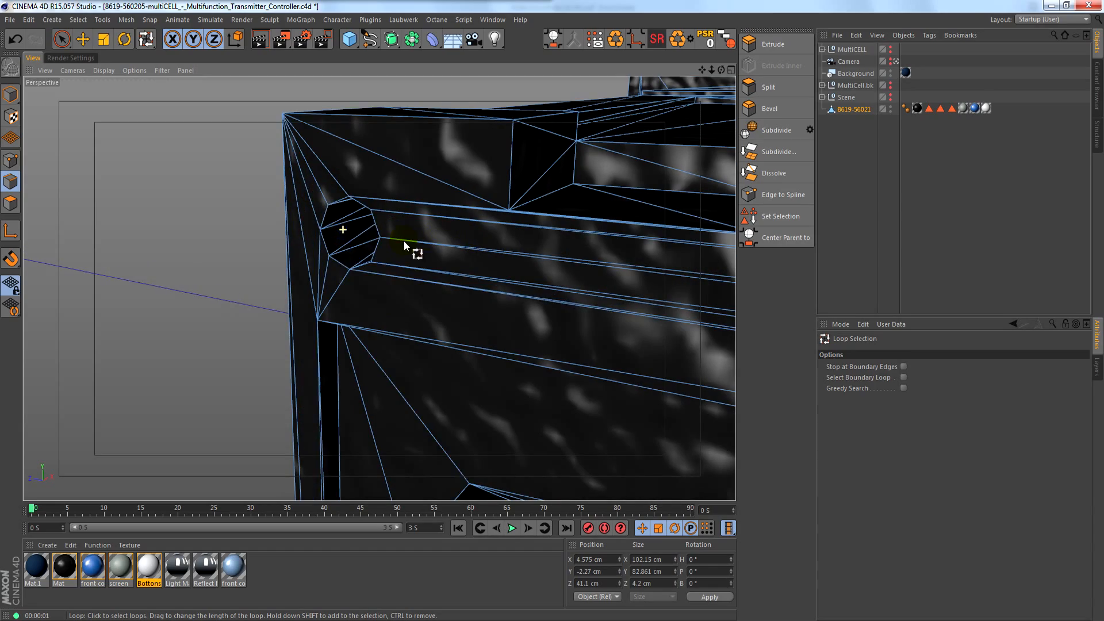
{"action": "left_click", "coordinate": [345, 269]}
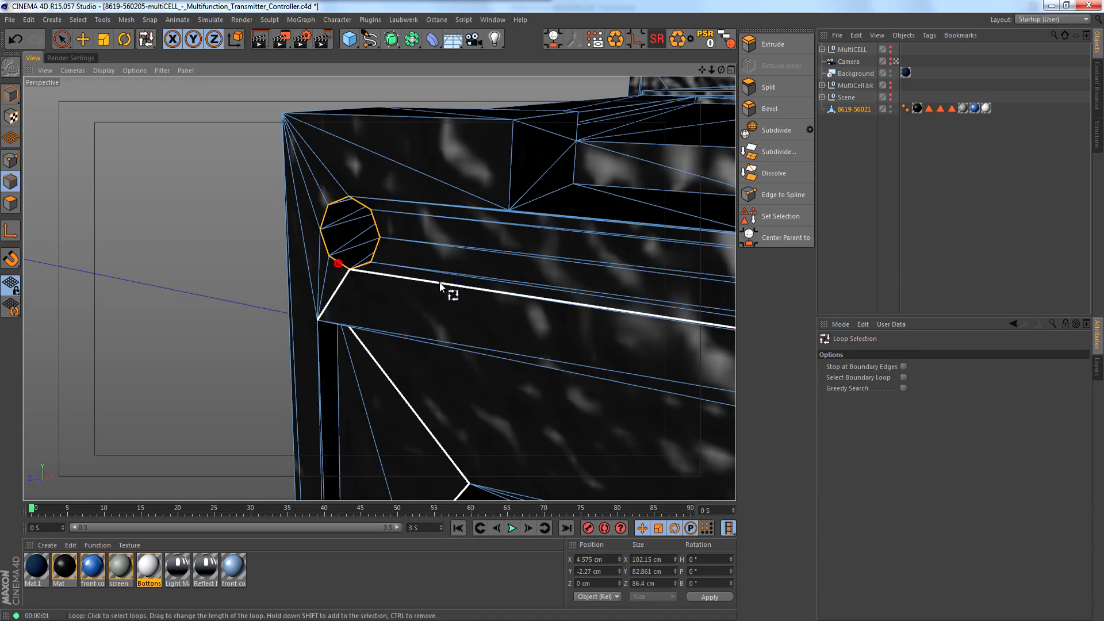
Convert the edges of both round holes to a spline, move it out of the mesh's hierarchy, and hide the mesh.
{"action": "scroll", "coordinate": [538, 343], "scroll_direction": "down", "scroll_amount": 3}
{"action": "scroll", "coordinate": [437, 342], "scroll_direction": "down", "scroll_amount": 2}
{"action": "left_click_drag", "start_coordinate": [379, 295], "coordinate": [724, 206], "text": "alt"}
{"action": "left_click", "coordinate": [771, 194]}
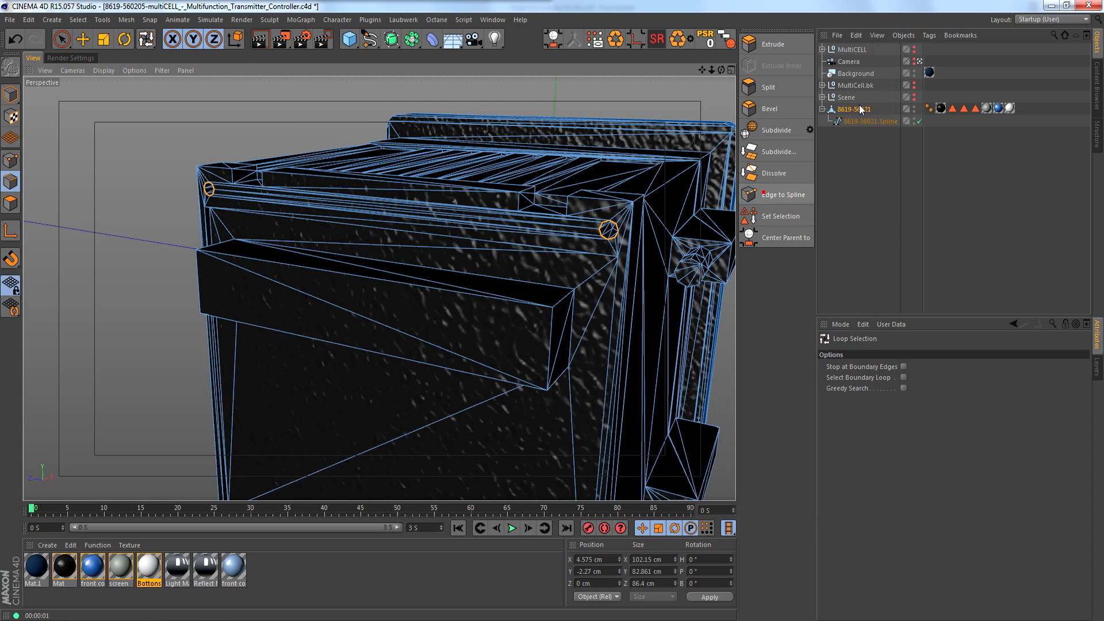
{"action": "left_click", "coordinate": [847, 121]}
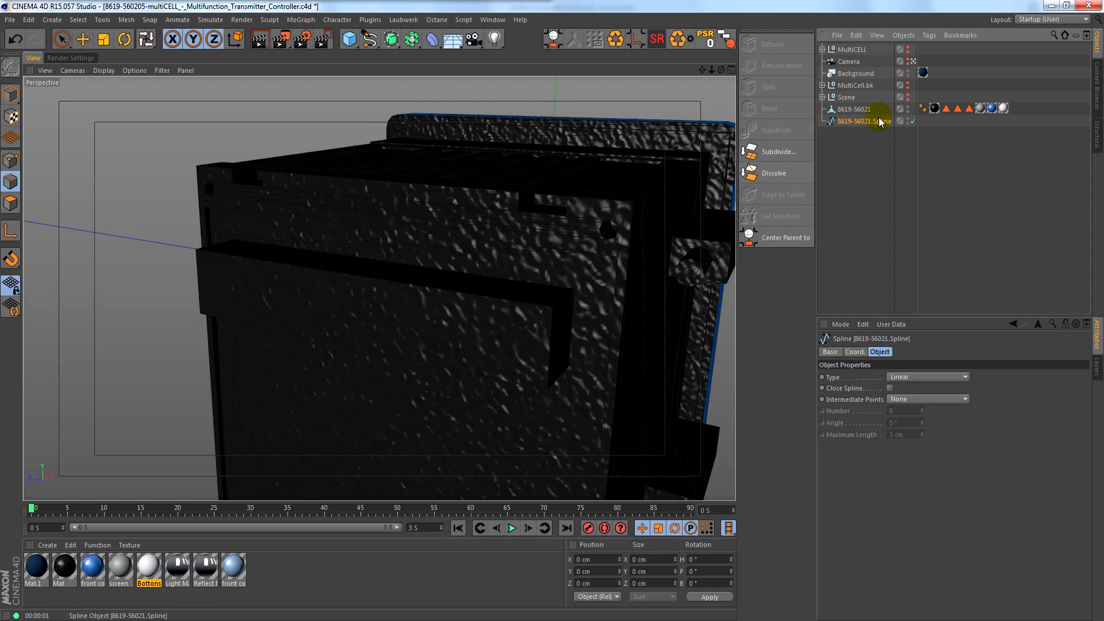
{"action": "left_click", "coordinate": [907, 109]}
In the Right view, set the spline's type to Bezier with Natural intermediate points and inspect the resulting hole curve up close.
{"action": "middle_click", "coordinate": [425, 265]}
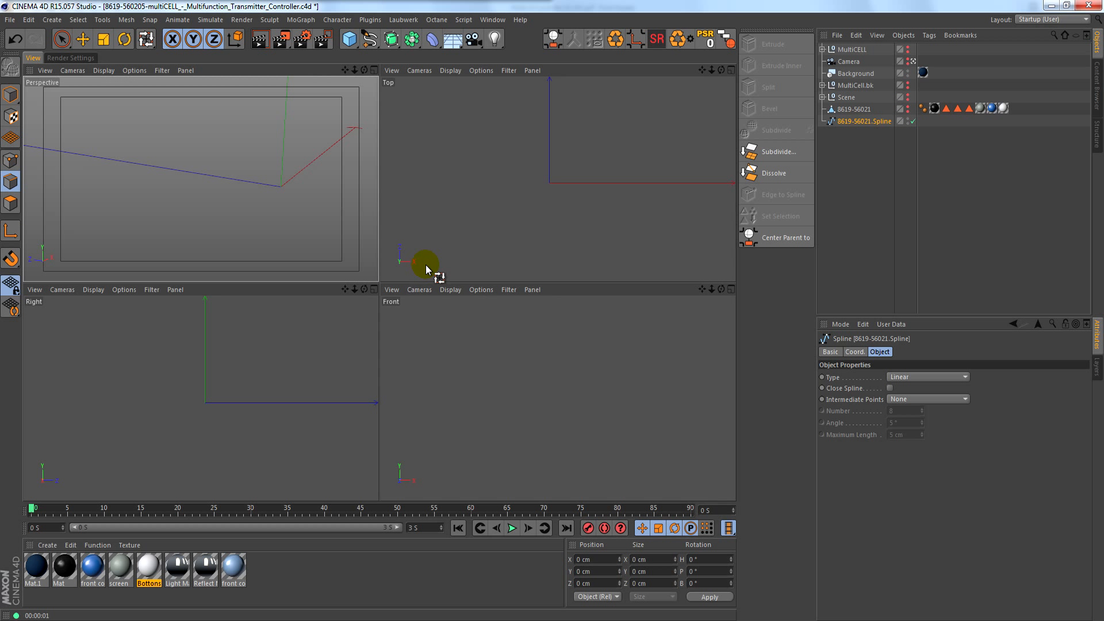
{"action": "middle_click", "coordinate": [171, 429]}
{"action": "right_click_drag", "start_coordinate": [352, 182], "coordinate": [402, 187], "text": "alt"}
{"action": "middle_click_drag", "start_coordinate": [400, 193], "coordinate": [343, 263], "text": "alt"}
{"action": "right_click_drag", "start_coordinate": [355, 245], "coordinate": [370, 246], "text": "alt"}
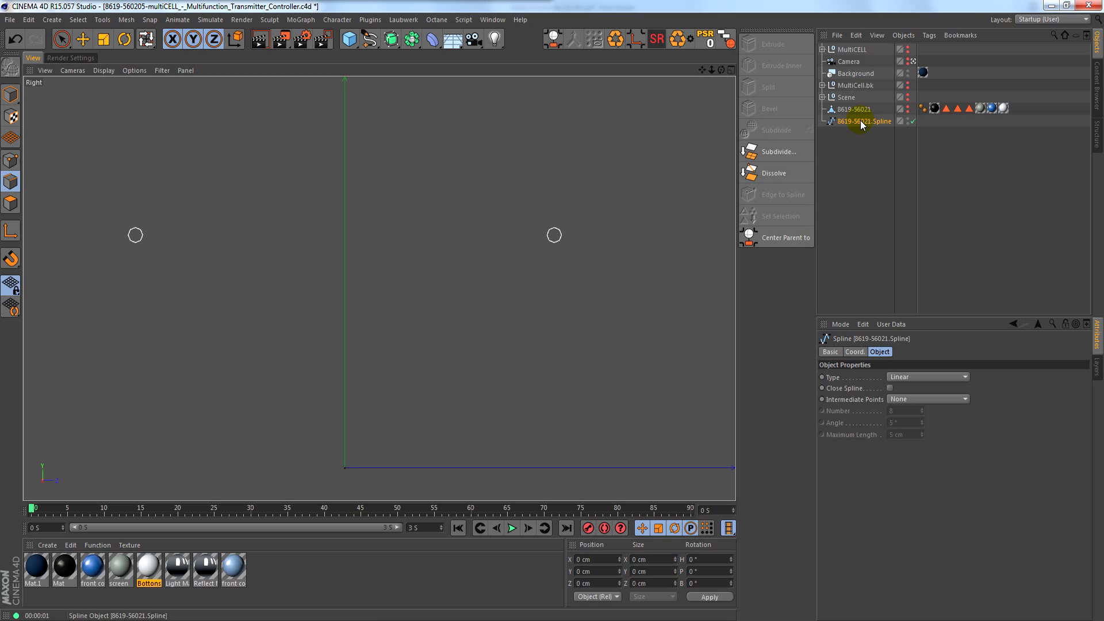
{"action": "left_click", "coordinate": [914, 376]}
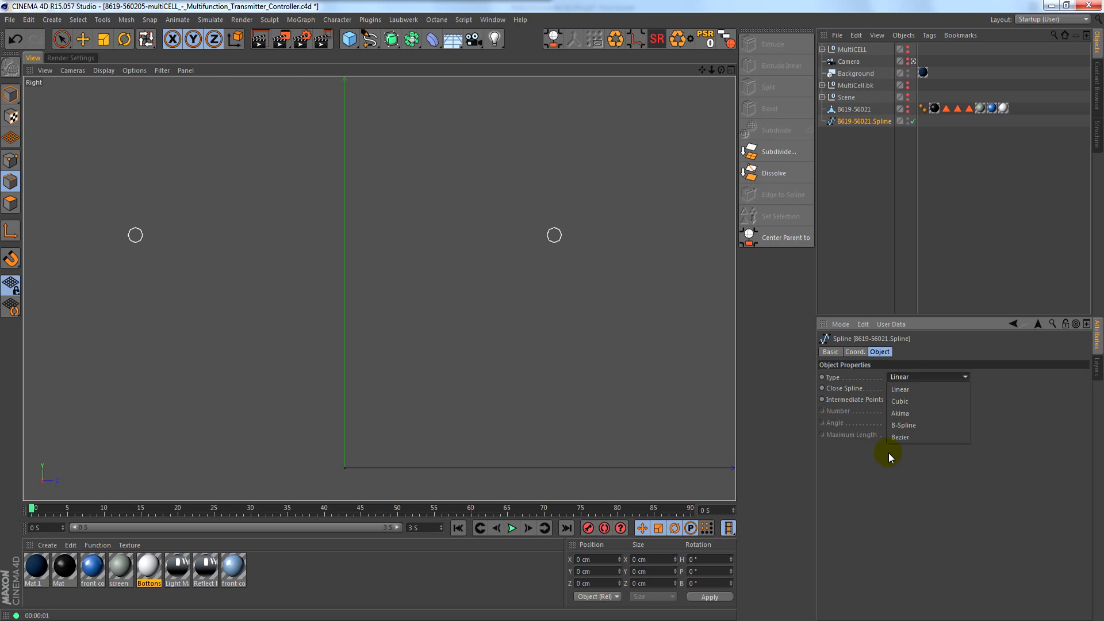
{"action": "left_click", "coordinate": [908, 400]}
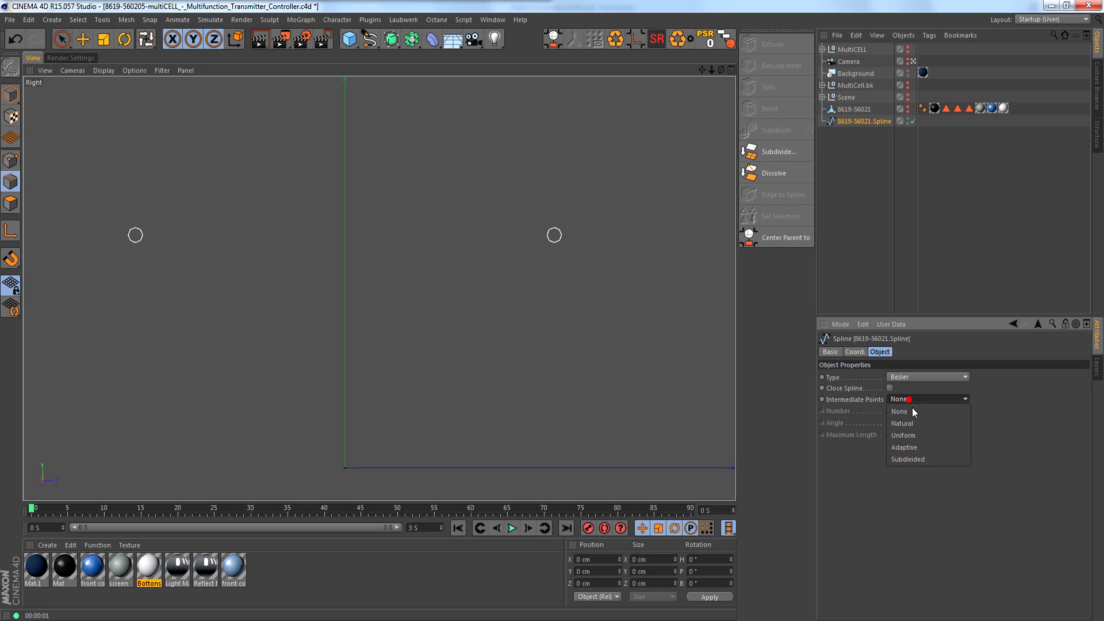
{"action": "left_click", "coordinate": [916, 421]}
{"action": "left_click_drag", "start_coordinate": [557, 231], "coordinate": [557, 226]}
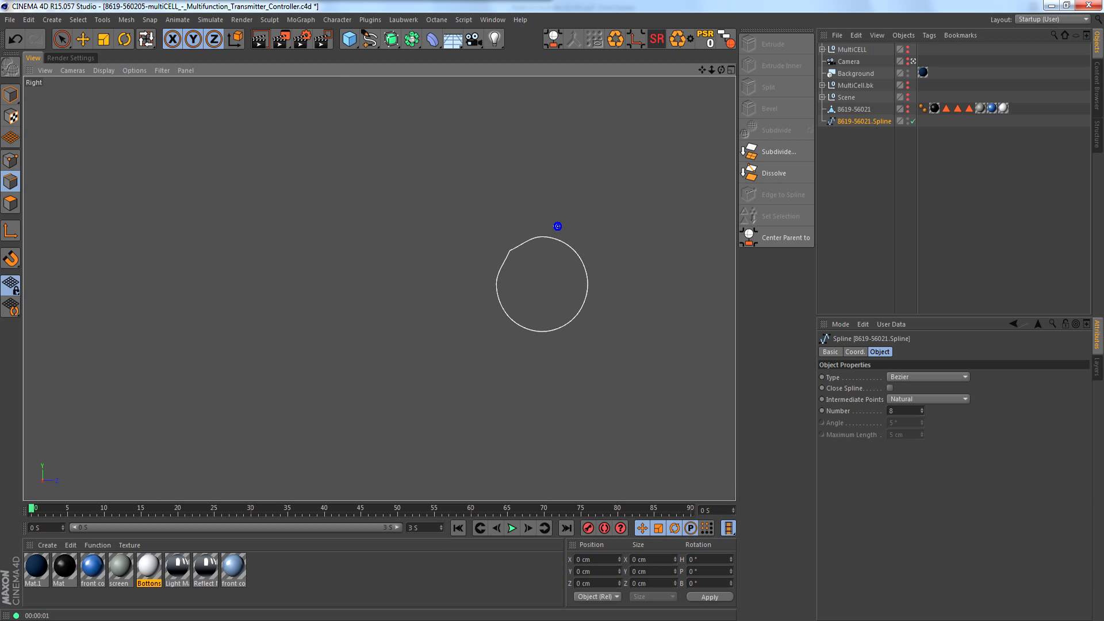
{"action": "right_click_drag", "start_coordinate": [556, 226], "coordinate": [512, 229], "text": "alt"}
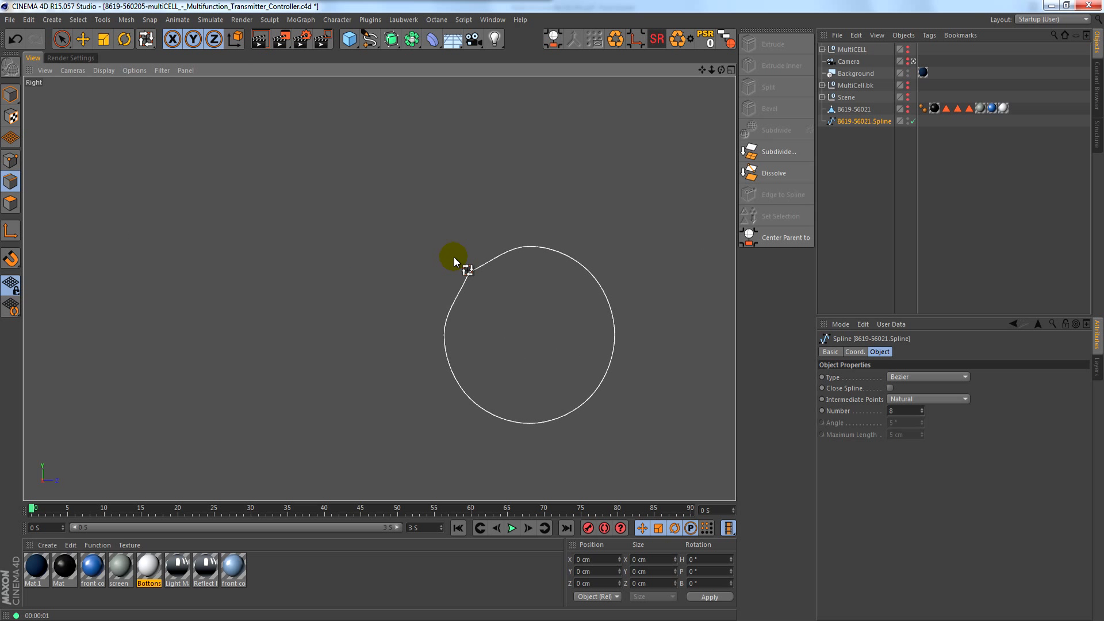
{"action": "right_click_drag", "start_coordinate": [481, 265], "coordinate": [638, 153], "text": "alt"}
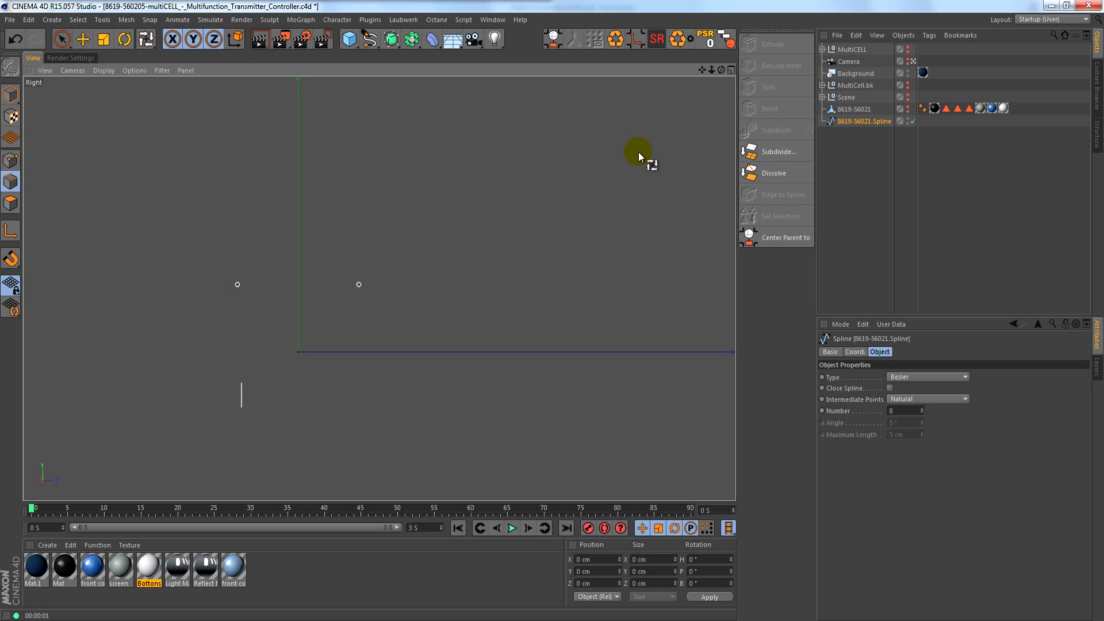
Delete the two-hole spline and show the 8619-56021 mesh again in the perspective view.
{"action": "key", "text": "Delete"}
{"action": "left_click", "coordinate": [855, 110]}
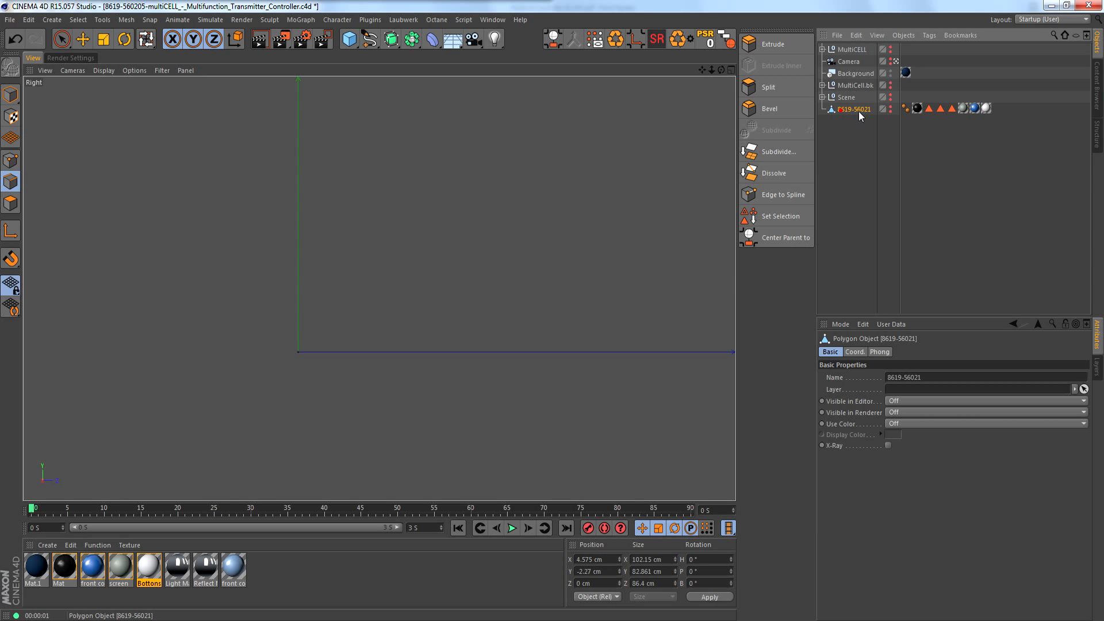
{"action": "left_click", "coordinate": [891, 112], "text": "ctrl"}
{"action": "middle_click", "coordinate": [227, 349]}
{"action": "middle_click", "coordinate": [263, 212]}
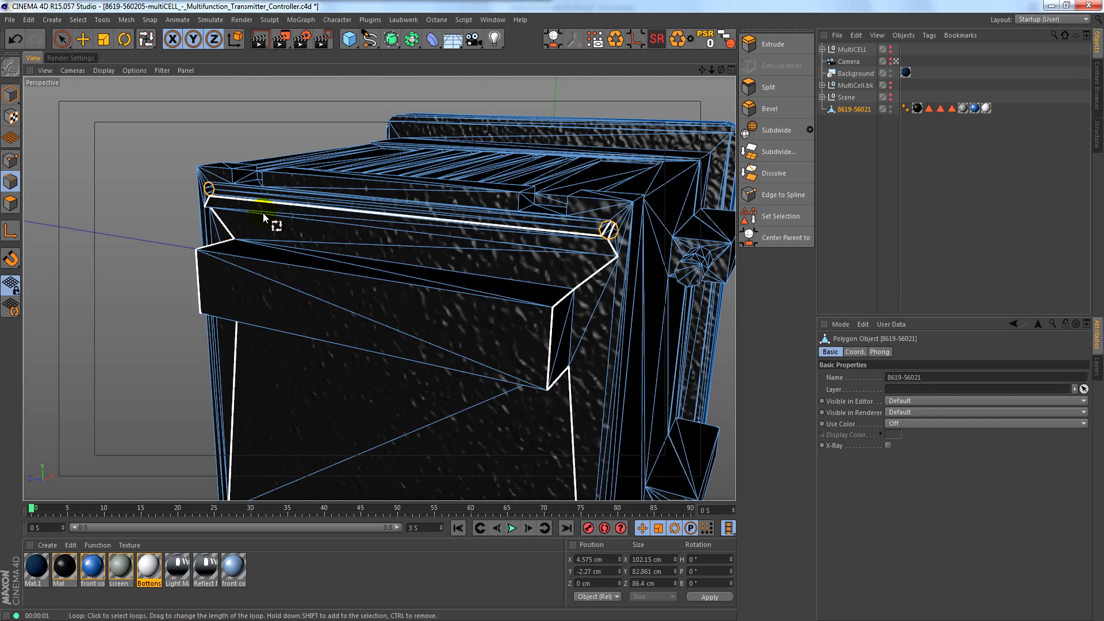
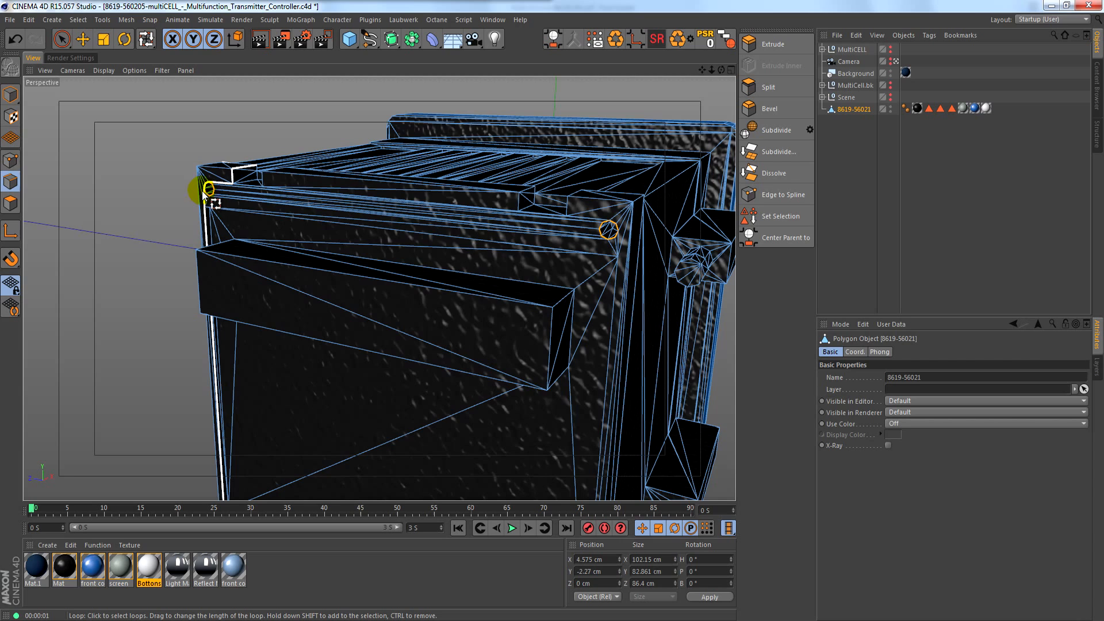
Deselect the edge loop of the farther round hole on the rear face, keeping the nearer hole's loop selected.
{"action": "scroll", "coordinate": [202, 195], "scroll_direction": "up", "scroll_amount": 5}
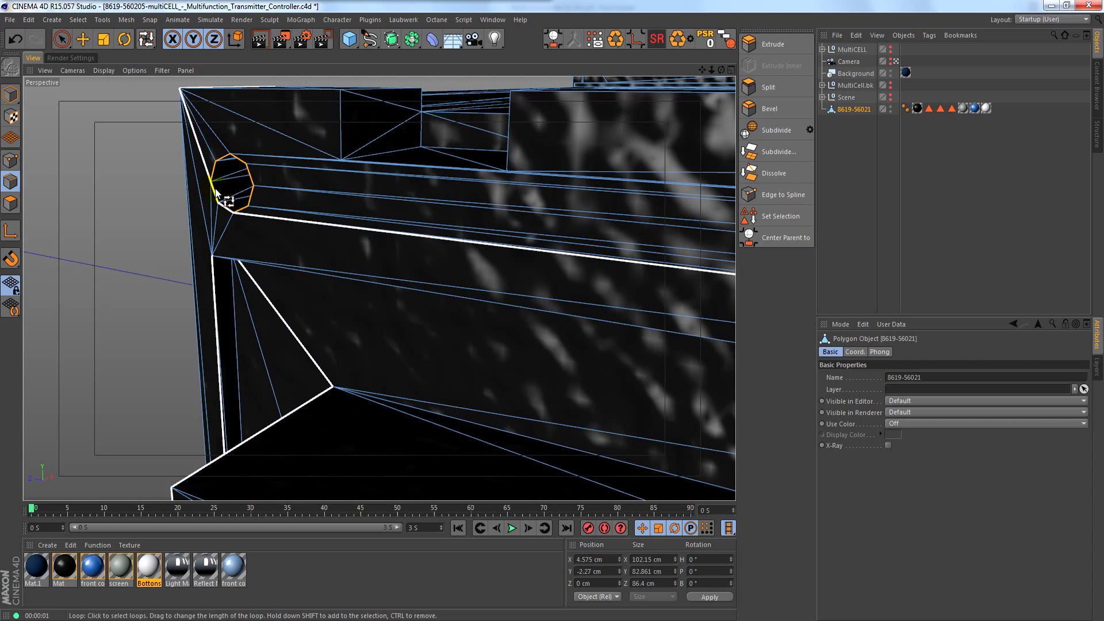
{"action": "scroll", "coordinate": [333, 214], "scroll_direction": "down", "scroll_amount": 6}
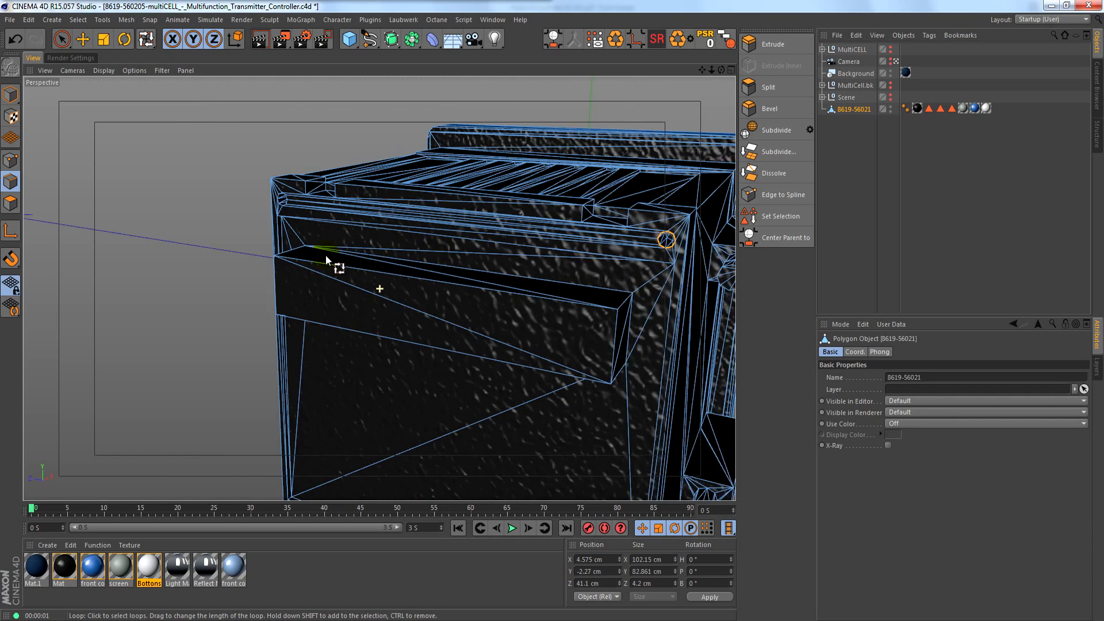
{"action": "left_click_drag", "start_coordinate": [325, 254], "coordinate": [554, 246], "text": "alt"}
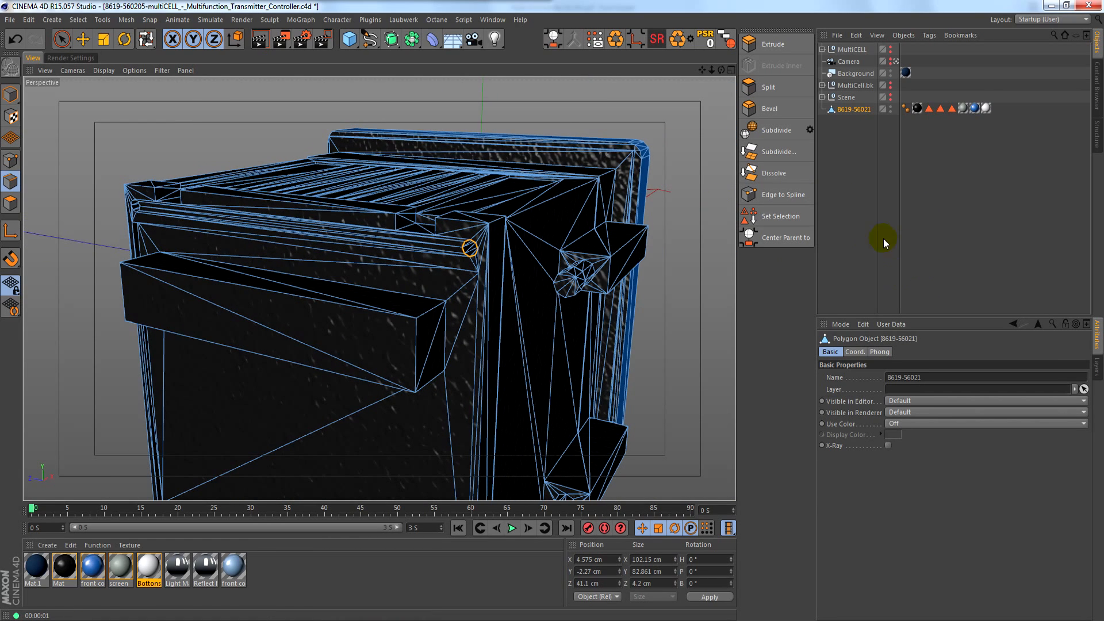
Convert the remaining selected edges to a spline outside the mesh's hierarchy and hide the 8619-56021 mesh.
{"action": "left_click", "coordinate": [768, 194]}
{"action": "left_click", "coordinate": [874, 121]}
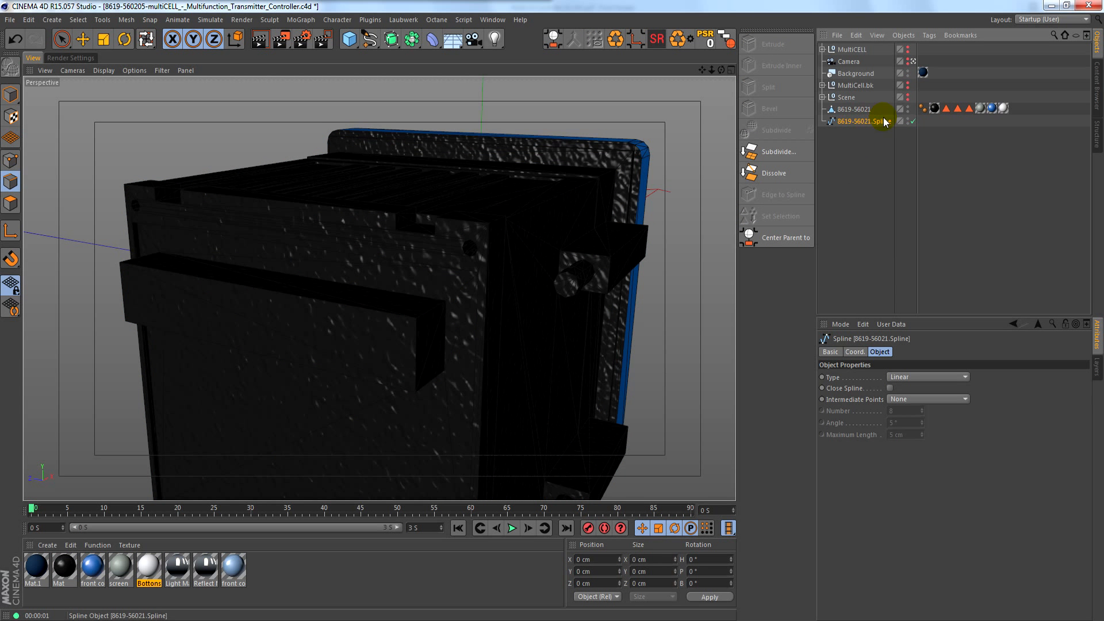
{"action": "left_click", "coordinate": [906, 110]}
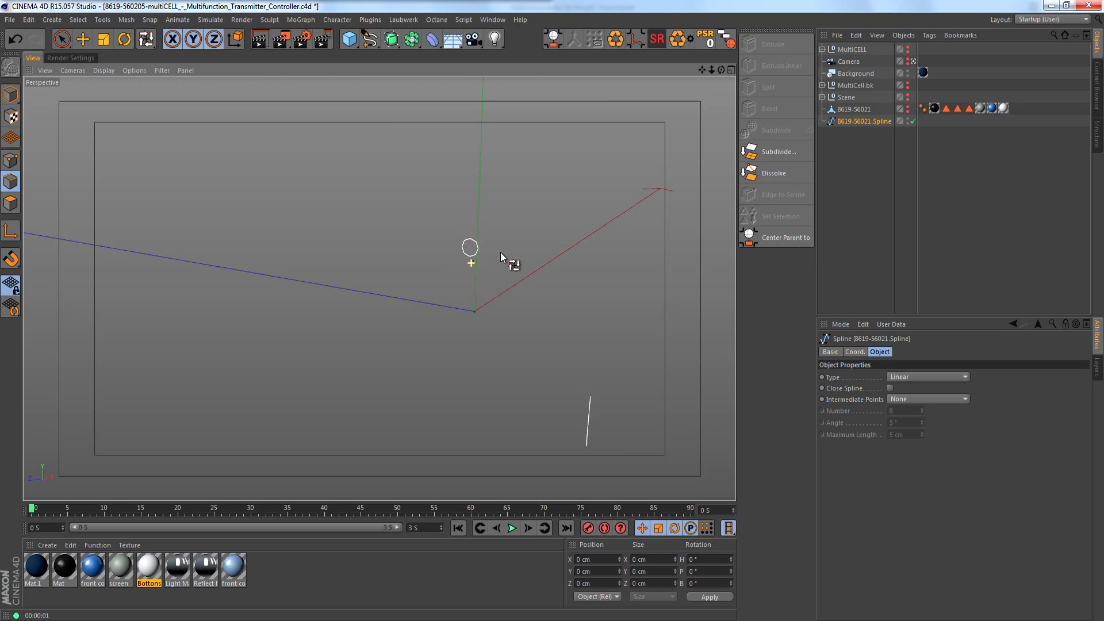
{"action": "left_click_drag", "start_coordinate": [500, 252], "coordinate": [589, 241], "text": "alt"}
Set the extracted spline's type to Bezier with Natural intermediate points, then inspect its hole curve and stray straight segment in Model mode.
{"action": "left_click", "coordinate": [936, 376]}
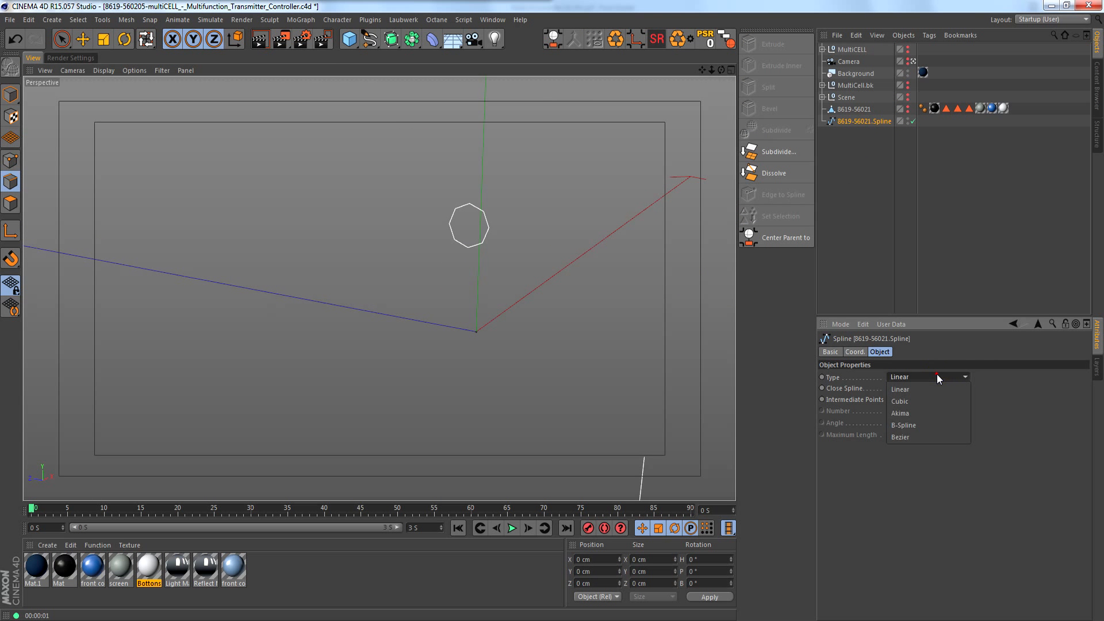
{"action": "left_click", "coordinate": [906, 436]}
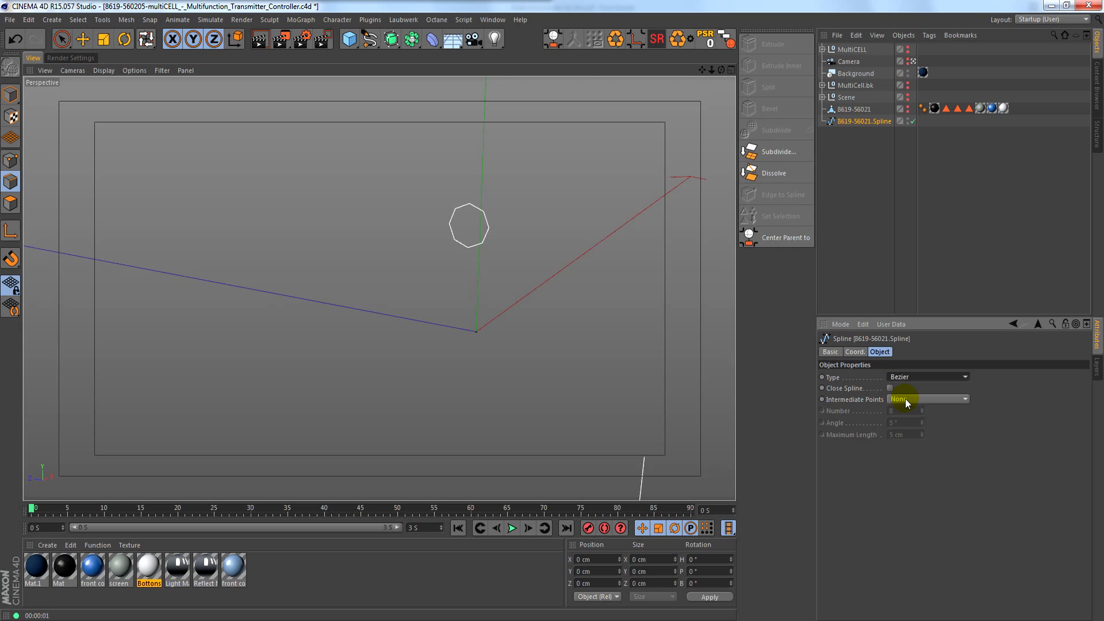
{"action": "left_click", "coordinate": [905, 399]}
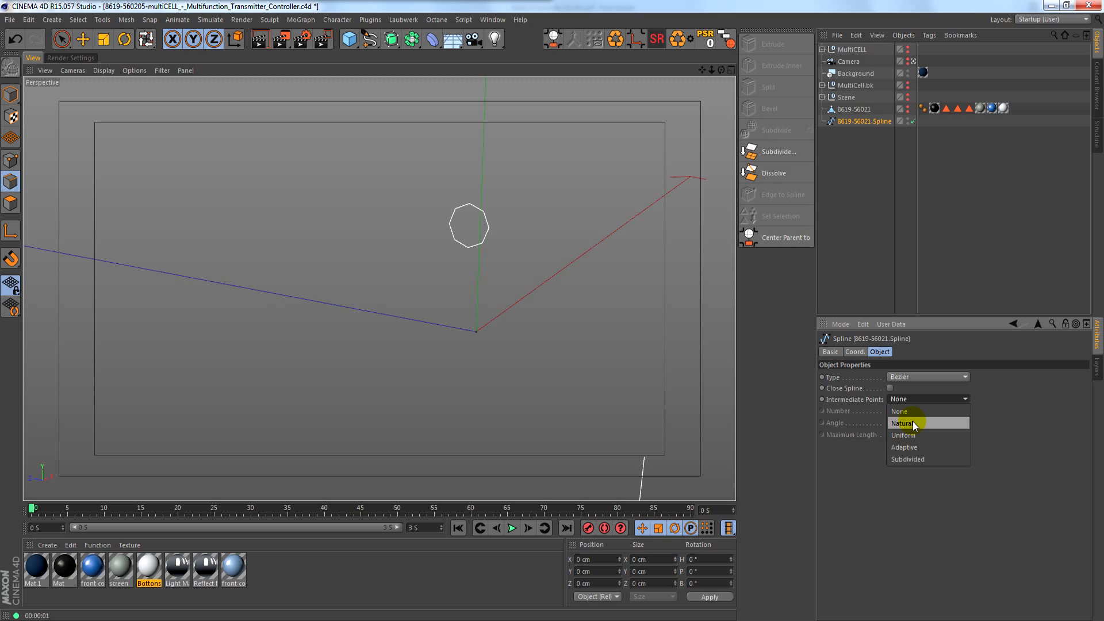
{"action": "left_click_drag", "start_coordinate": [497, 237], "coordinate": [584, 241], "text": "alt"}
{"action": "mouse_move", "coordinate": [583, 237]}
{"action": "right_mouse_down", "text": "alt"}
{"action": "mouse_move", "coordinate": [248, 260]}
{"action": "mouse_move", "coordinate": [269, 226]}
{"action": "mouse_move", "coordinate": [575, 238]}
{"action": "right_mouse_up", "text": "alt"}
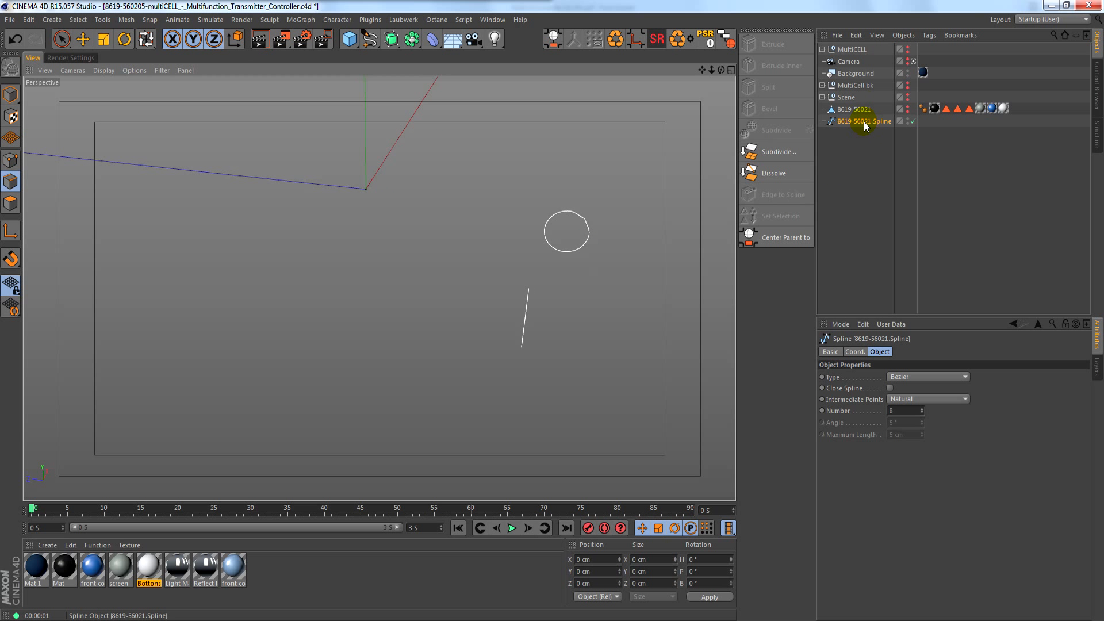
{"action": "left_click_drag", "start_coordinate": [864, 122], "coordinate": [9, 96]}
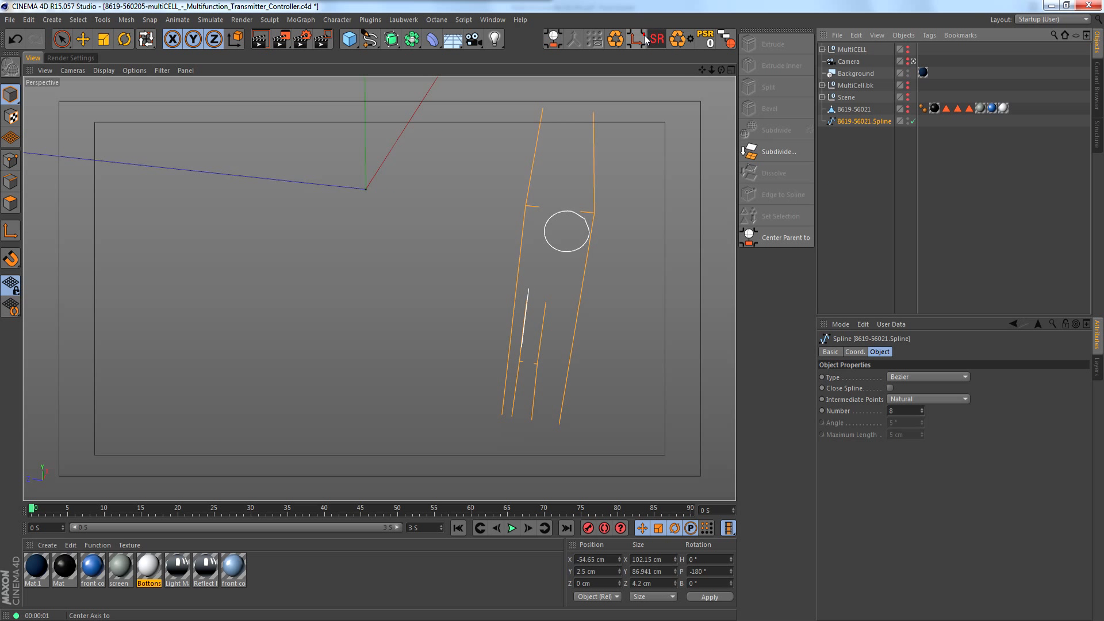
{"action": "left_click_drag", "start_coordinate": [580, 216], "coordinate": [260, 301], "text": "alt"}
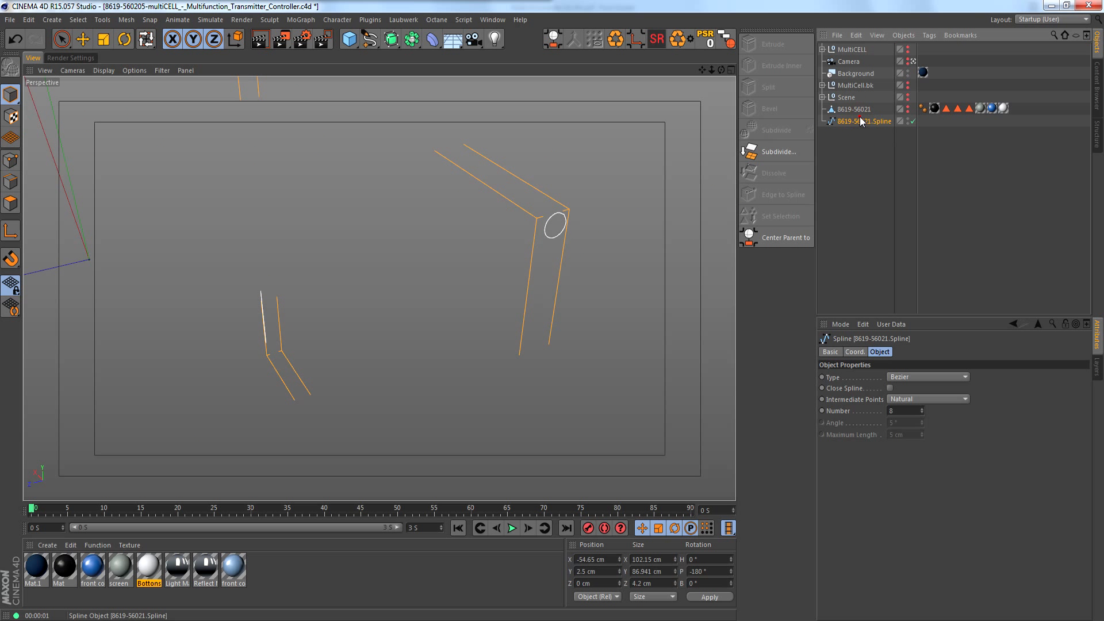
Delete the spline containing the stray segment and show the 8619-56021 mesh again, viewed from the front.
{"action": "key", "text": "Delete"}
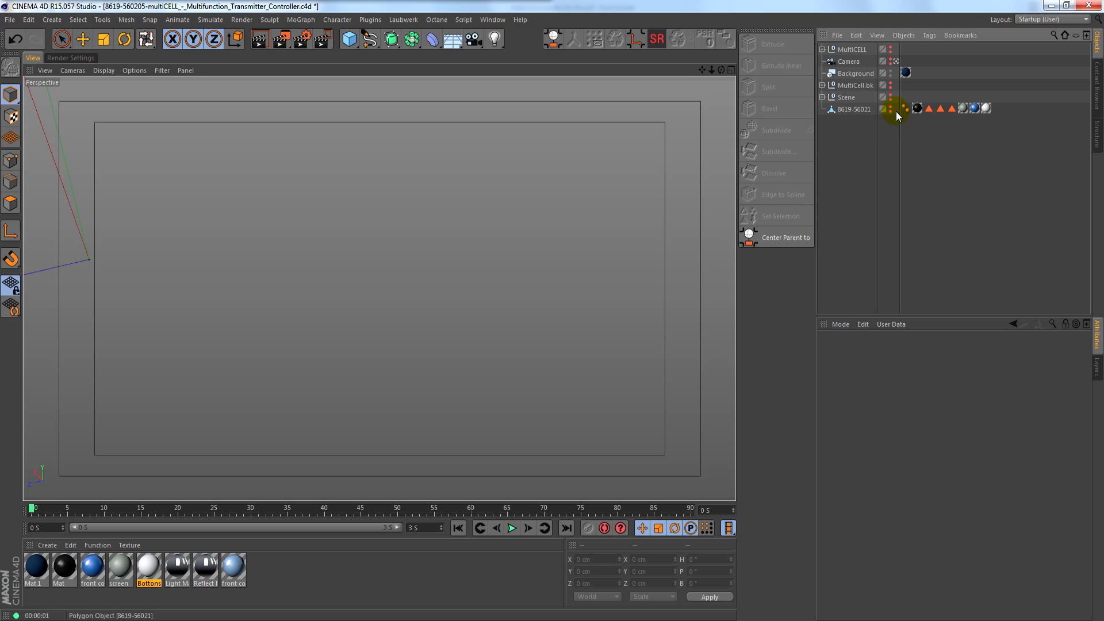
{"action": "left_click", "coordinate": [890, 113], "text": "alt"}
{"action": "left_click_drag", "start_coordinate": [412, 319], "coordinate": [202, 309], "text": "alt"}
{"action": "scroll", "coordinate": [202, 310], "scroll_direction": "down", "scroll_amount": 4}
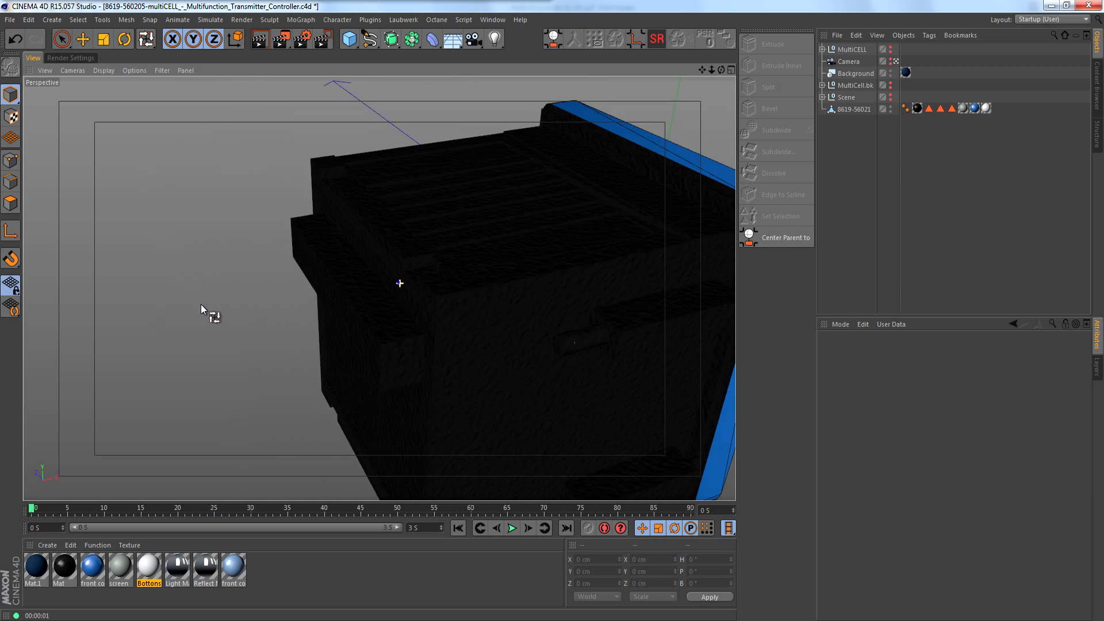
{"action": "left_click_drag", "start_coordinate": [579, 282], "coordinate": [362, 253], "text": "alt"}
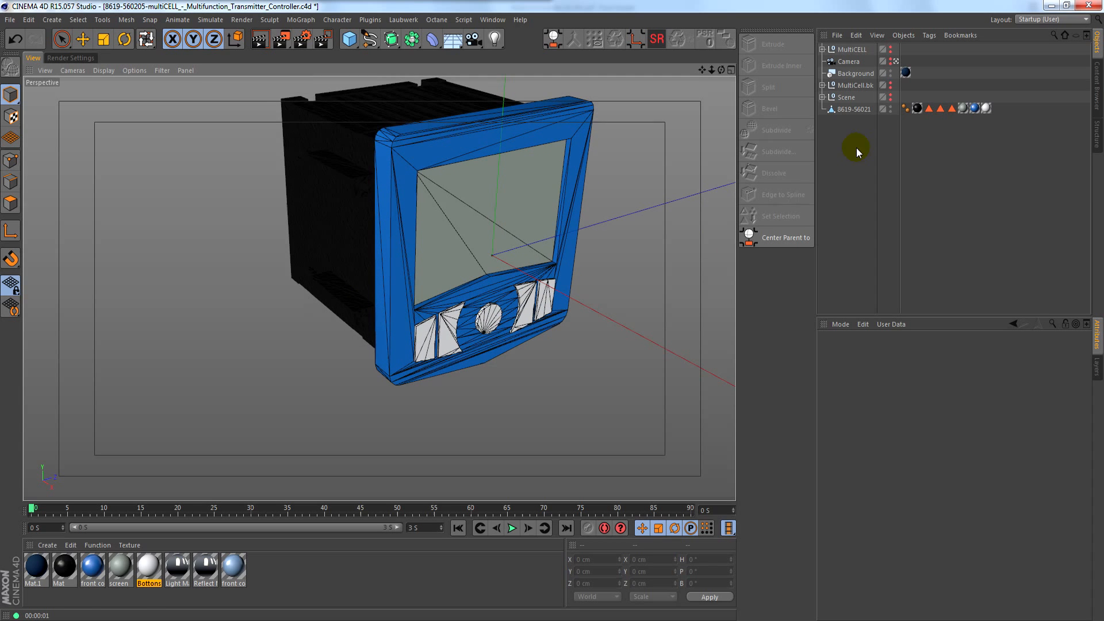
In edge mode on the 8619-56021 mesh, deselect the stray vertical edge of the outermost front button, keeping the round hole's loop selected.
{"action": "left_click", "coordinate": [851, 109]}
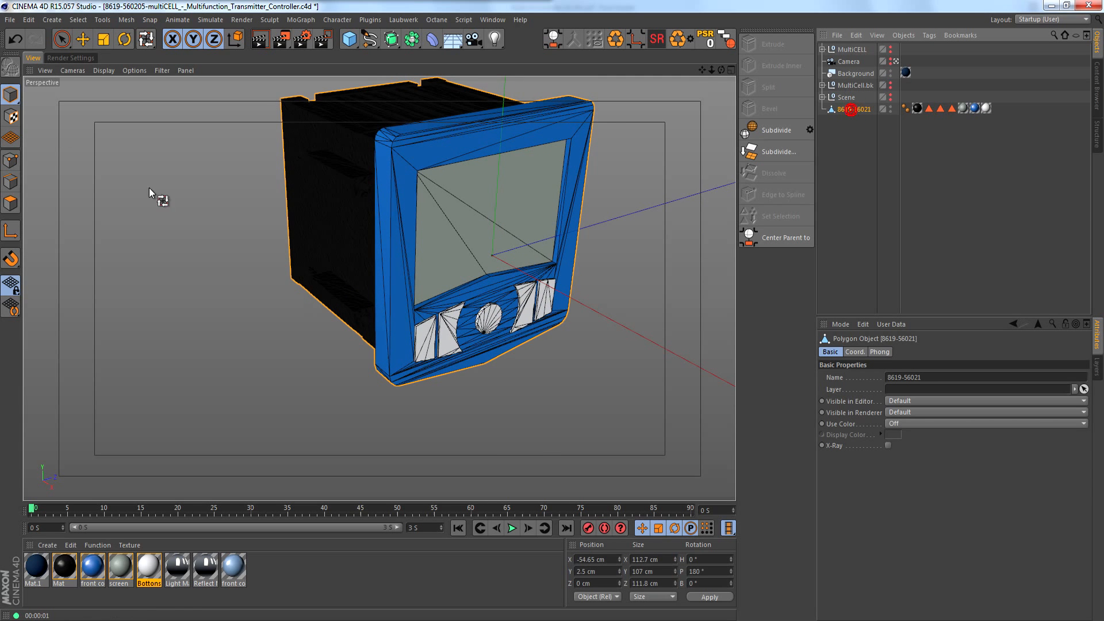
{"action": "left_click", "coordinate": [10, 182]}
{"action": "scroll", "coordinate": [567, 333], "scroll_direction": "up", "scroll_amount": 8}
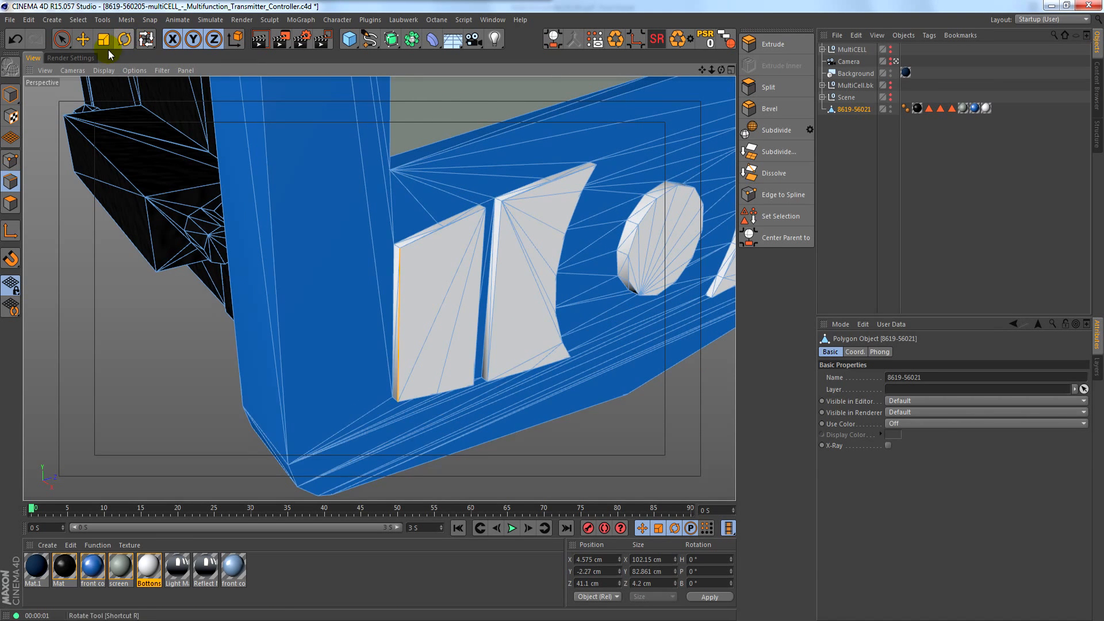
{"action": "left_click", "coordinate": [61, 39]}
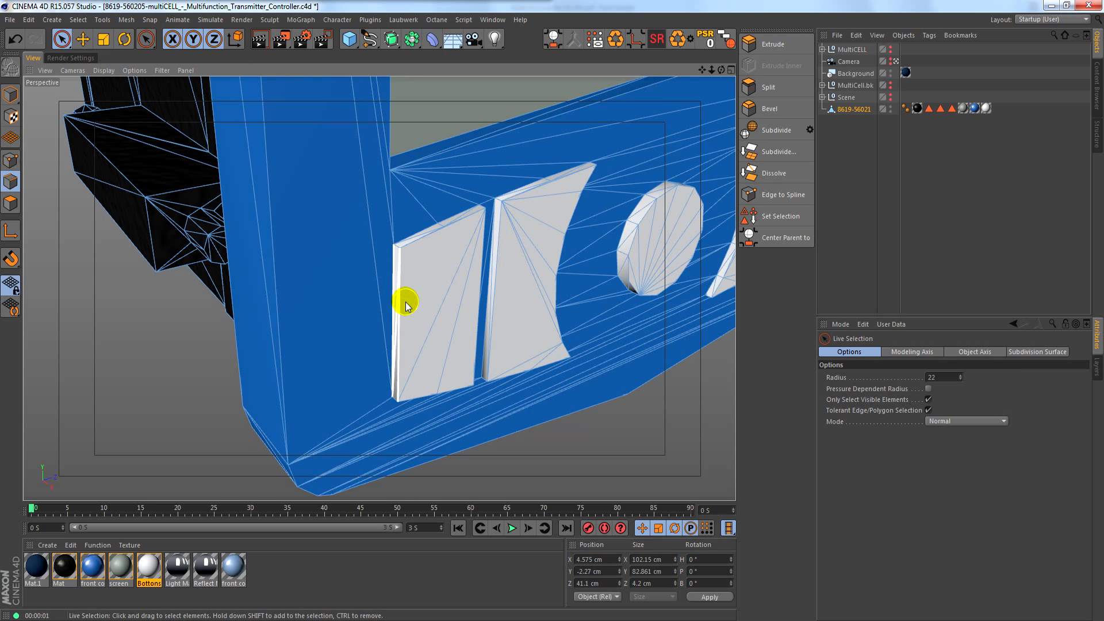
{"action": "scroll", "coordinate": [406, 314], "scroll_direction": "down", "scroll_amount": 8}
{"action": "left_click_drag", "start_coordinate": [244, 208], "coordinate": [493, 150], "text": "alt"}
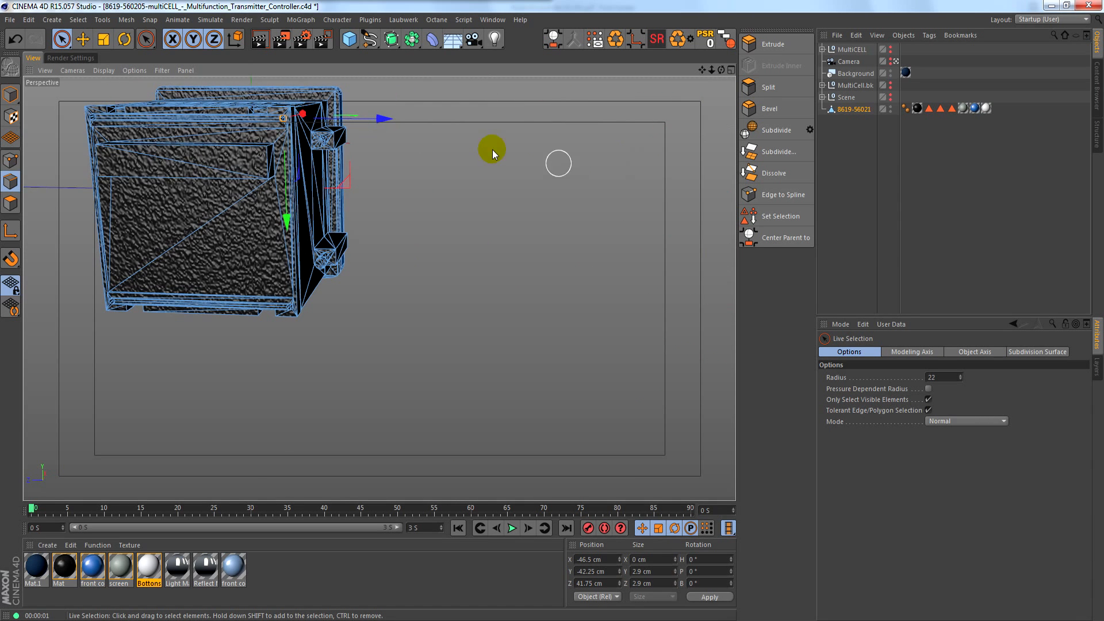
Convert the round hole's edge loop to a spline, place it outside the mesh's hierarchy, and hide the 8619-56021 mesh.
{"action": "left_click", "coordinate": [782, 195]}
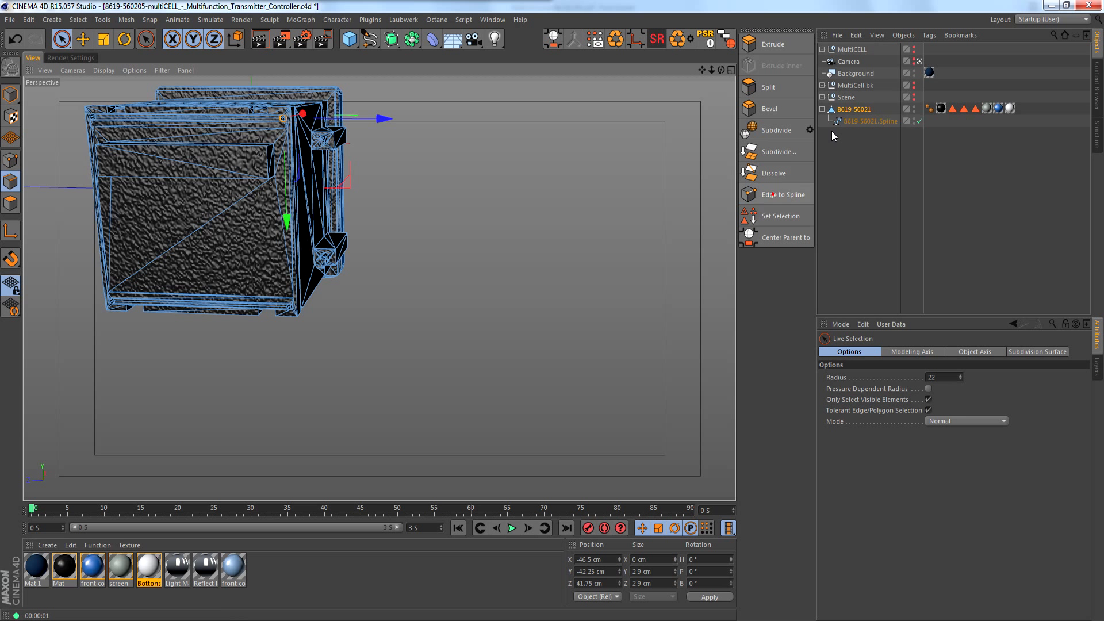
{"action": "left_click", "coordinate": [862, 122]}
{"action": "left_click", "coordinate": [907, 109]}
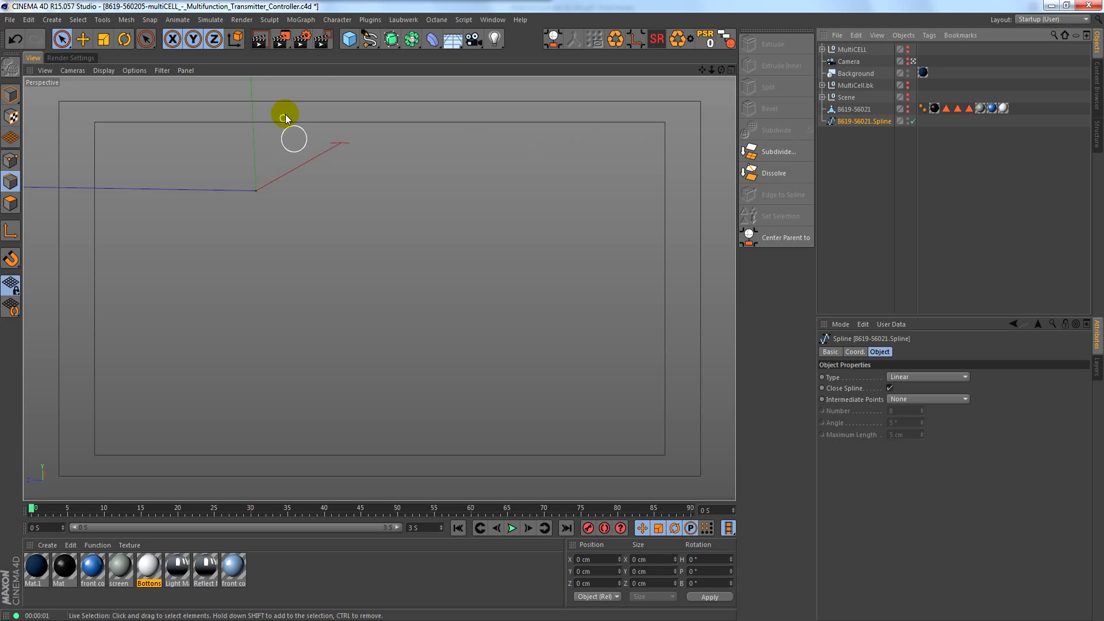
Smooth the closed octagonal hole spline by setting its type to Bezier and its intermediate points to Natural.
{"action": "left_click_drag", "start_coordinate": [285, 115], "coordinate": [660, 137], "text": "alt"}
{"action": "scroll", "coordinate": [285, 118], "scroll_direction": "up", "scroll_amount": 3}
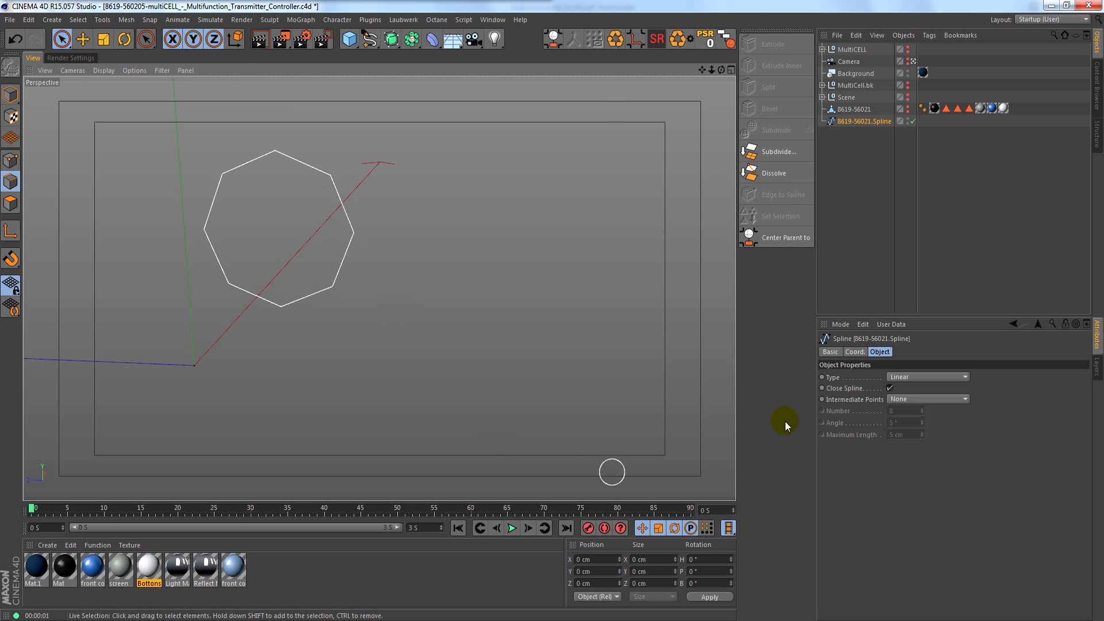
{"action": "left_click", "coordinate": [923, 376]}
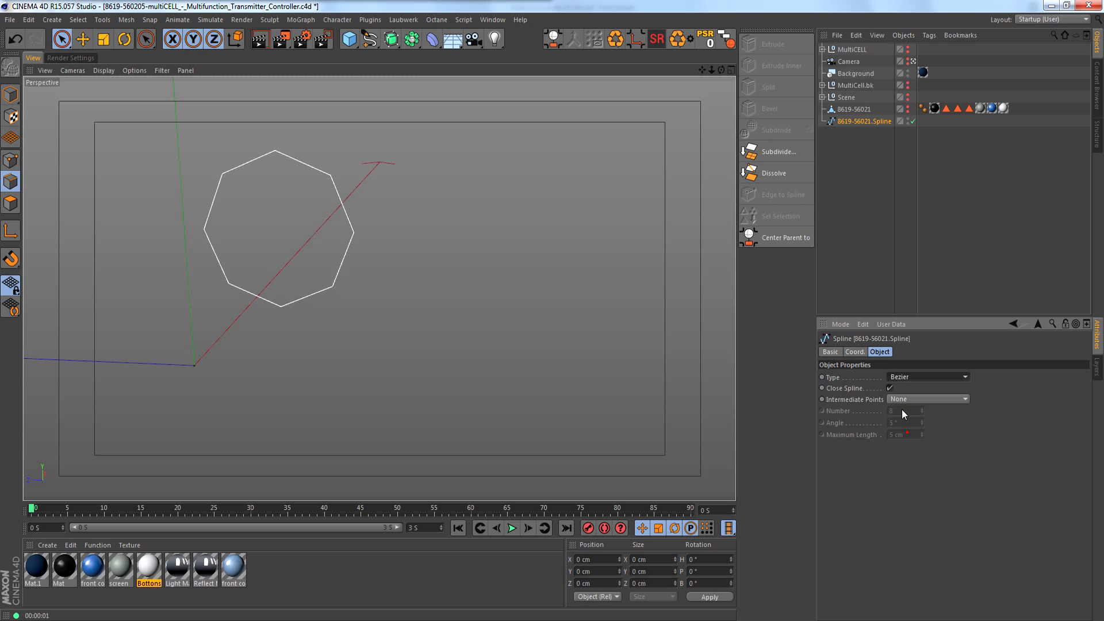
{"action": "left_click", "coordinate": [901, 400]}
{"action": "left_click", "coordinate": [906, 425]}
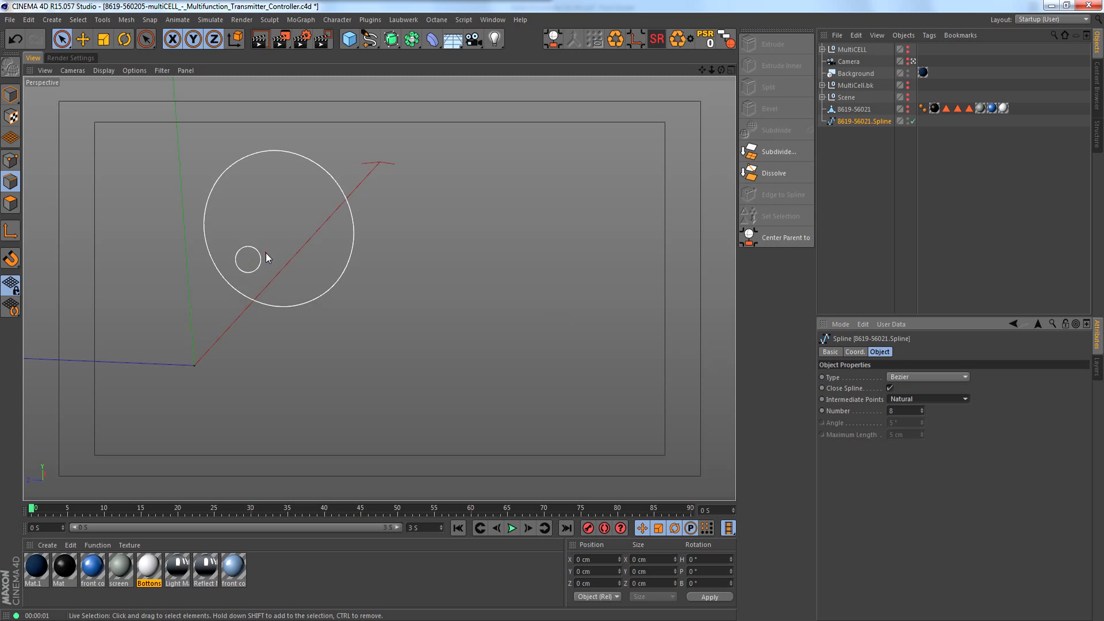
Delete the circle spline 8619-56021.Spline and make the 8619-56021 mesh visible again.
{"action": "left_click_drag", "start_coordinate": [266, 253], "coordinate": [299, 212], "text": "alt"}
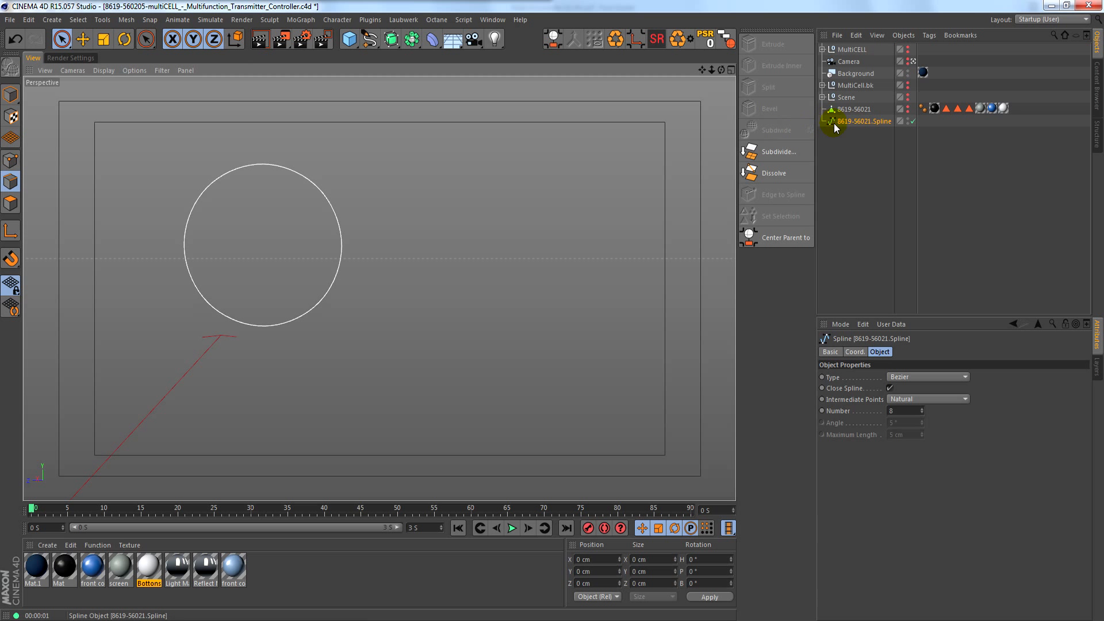
{"action": "key", "text": "Delete"}
{"action": "left_click", "coordinate": [842, 112]}
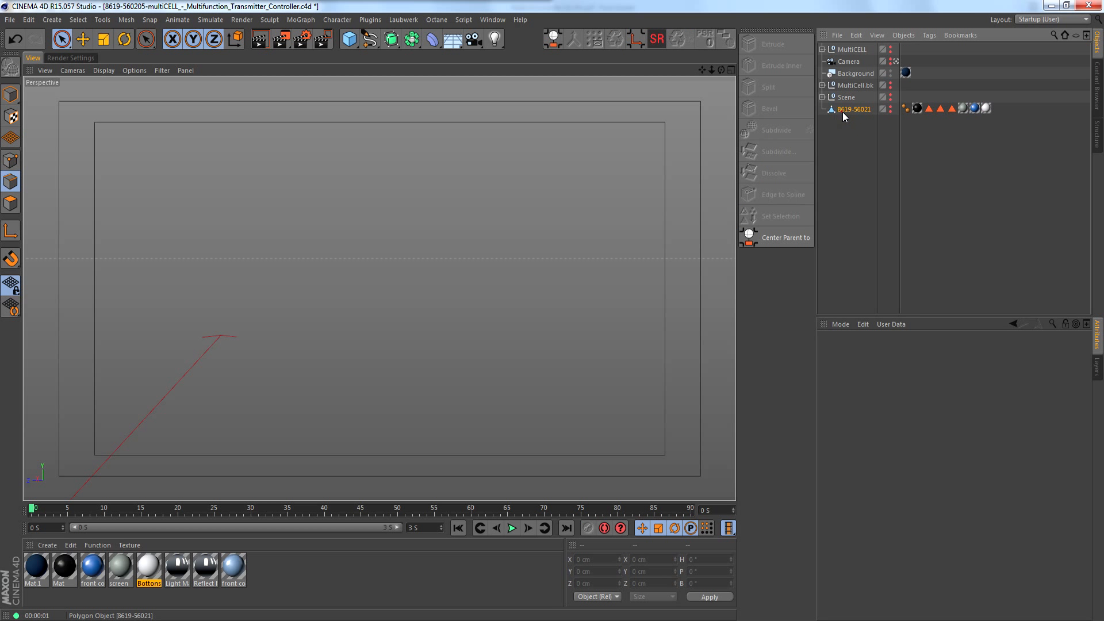
{"action": "left_click", "coordinate": [890, 107]}
{"action": "left_click", "coordinate": [889, 111]}
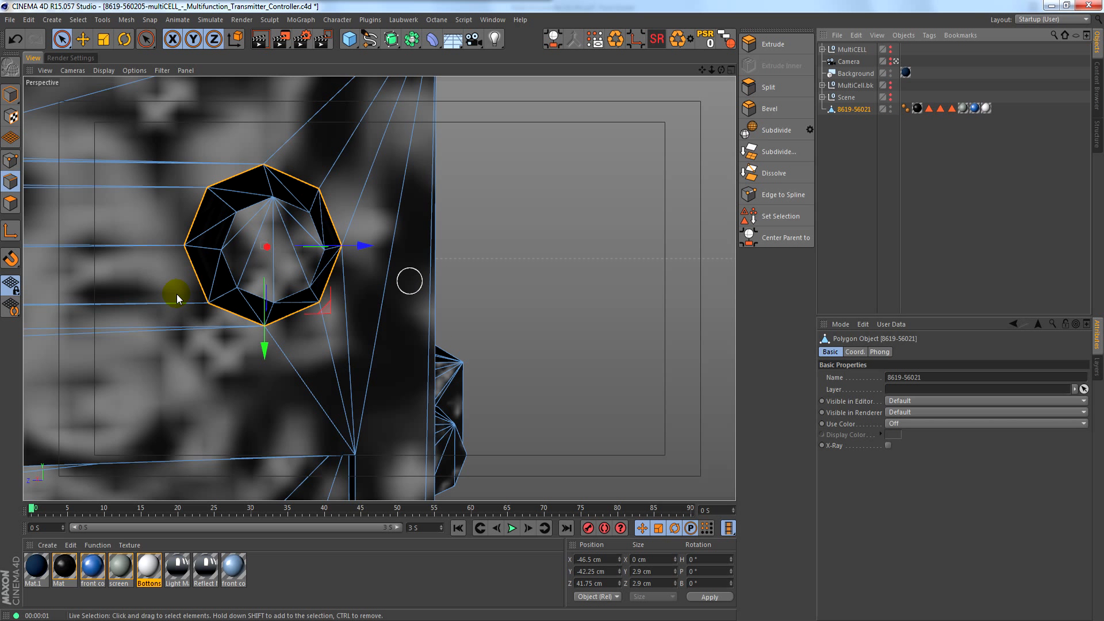
Examine the raised buttons on the lower front panel of the device from several angles and distances.
{"action": "left_click_drag", "start_coordinate": [261, 326], "coordinate": [128, 370], "text": "alt"}
{"action": "right_click_drag", "start_coordinate": [375, 338], "coordinate": [201, 361], "text": "alt"}
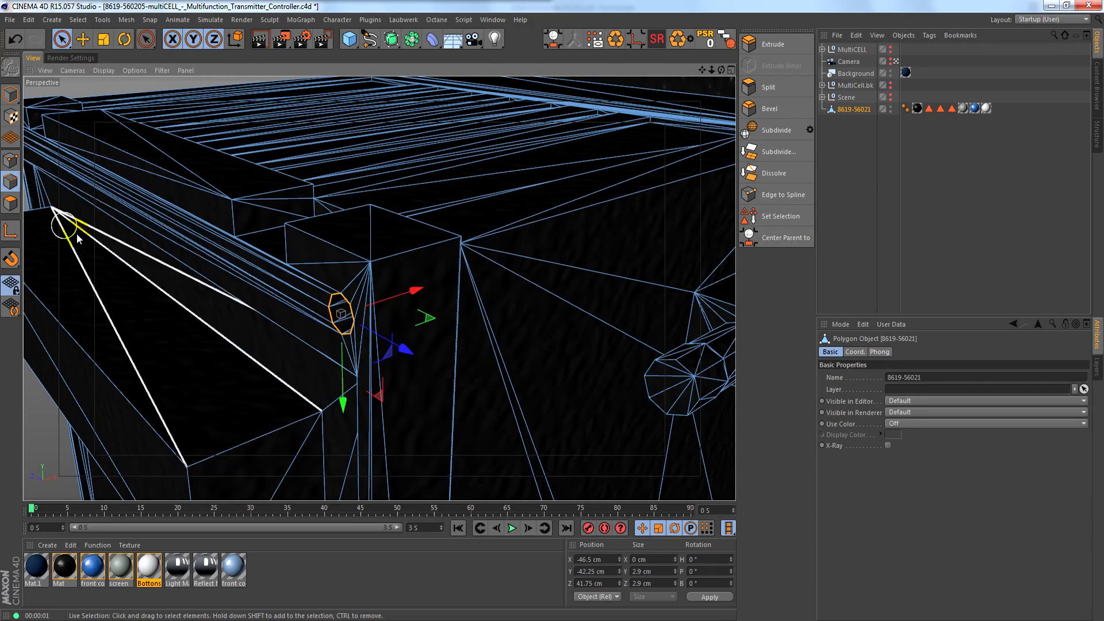
{"action": "right_click_drag", "start_coordinate": [364, 325], "coordinate": [158, 342], "text": "alt"}
{"action": "left_click_drag", "start_coordinate": [569, 328], "coordinate": [274, 312], "text": "alt"}
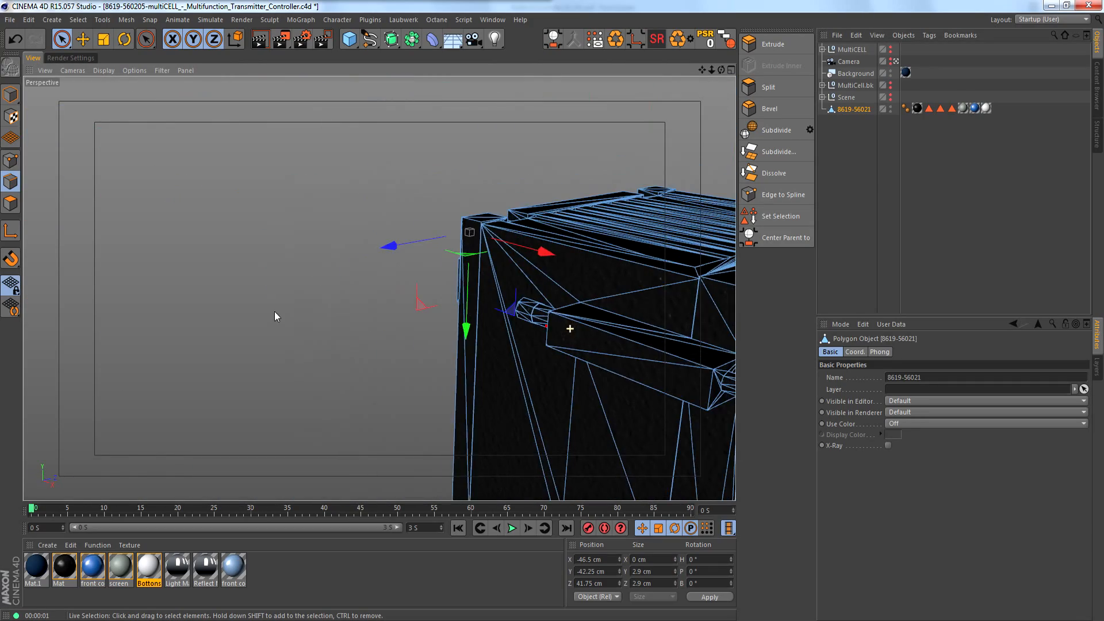
{"action": "mouse_move", "coordinate": [557, 313]}
{"action": "left_mouse_down", "text": "alt"}
{"action": "mouse_move", "coordinate": [385, 296]}
{"action": "mouse_move", "coordinate": [427, 350]}
{"action": "mouse_move", "coordinate": [443, 333]}
{"action": "left_mouse_up", "text": "alt"}
{"action": "middle_click_drag", "start_coordinate": [448, 366], "coordinate": [501, 201], "text": "alt"}
{"action": "left_click_drag", "start_coordinate": [476, 262], "coordinate": [567, 258], "text": "alt"}
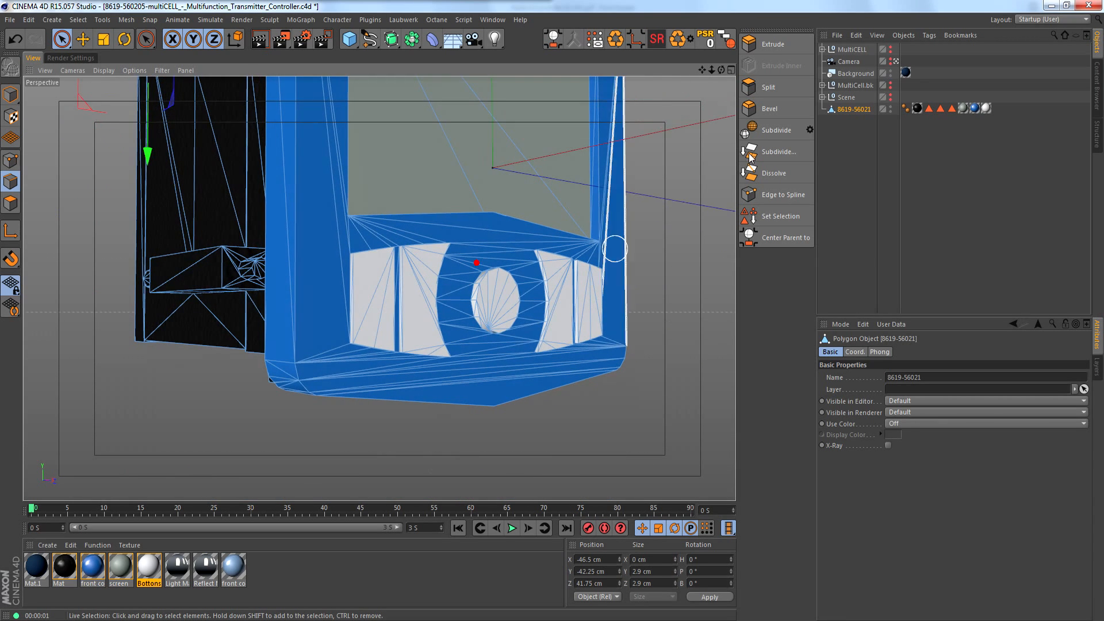
{"action": "left_click_drag", "start_coordinate": [366, 312], "coordinate": [446, 418], "text": "alt"}
{"action": "scroll", "coordinate": [381, 278], "scroll_direction": "up", "scroll_amount": 3}
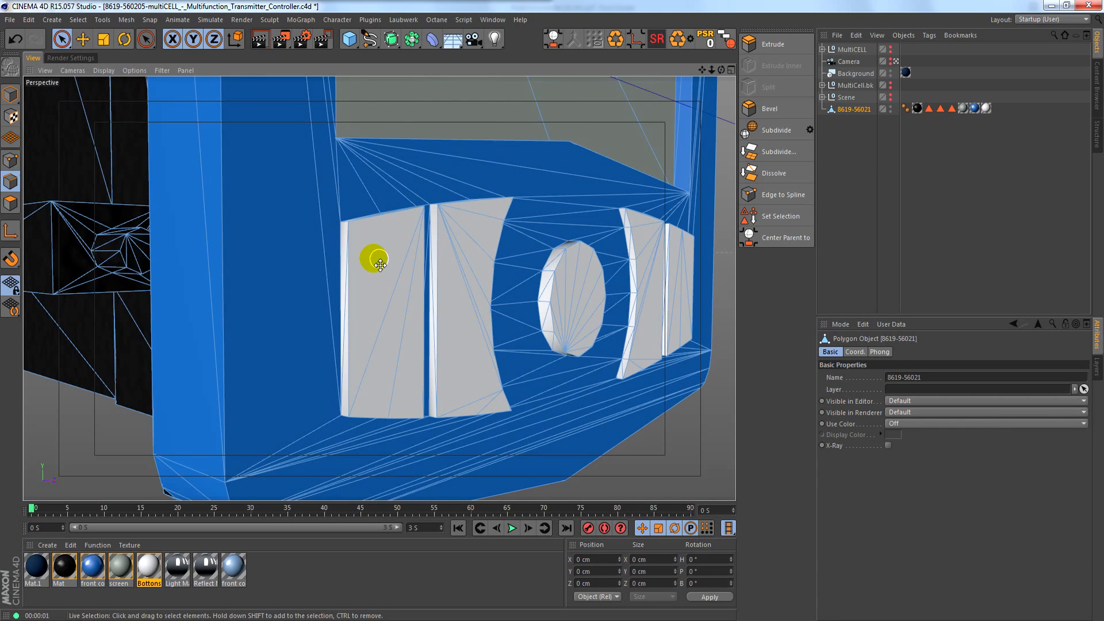
{"action": "left_click_drag", "start_coordinate": [373, 241], "coordinate": [382, 258], "text": "alt"}
{"action": "scroll", "coordinate": [378, 248], "scroll_direction": "up", "scroll_amount": 2}
{"action": "middle_click_drag", "start_coordinate": [357, 230], "coordinate": [371, 253], "text": "alt"}
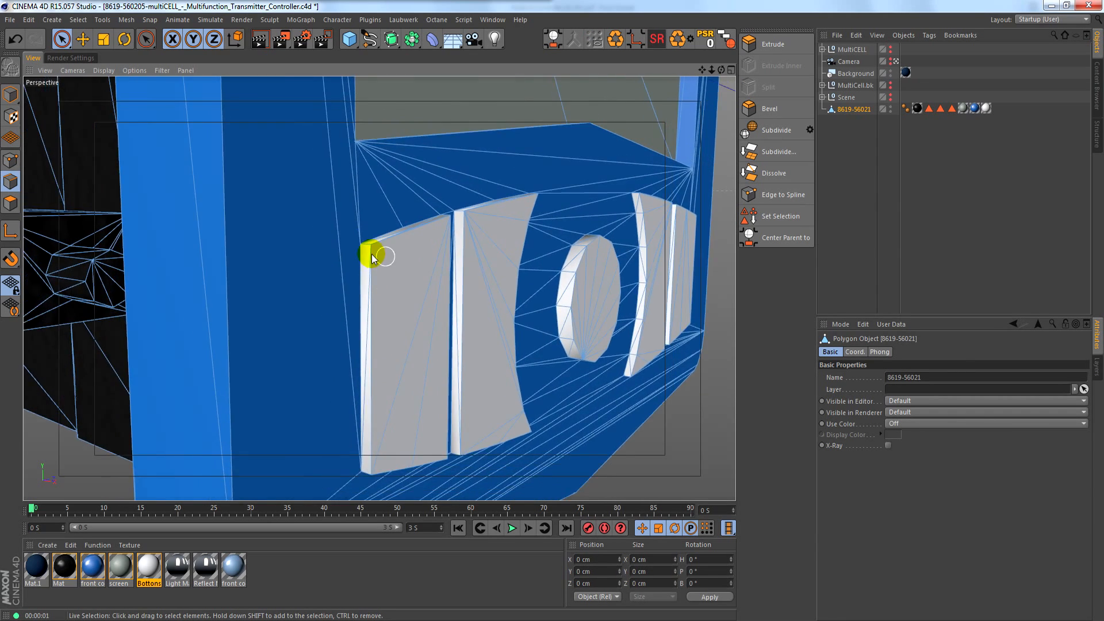
{"action": "right_click_drag", "start_coordinate": [371, 253], "coordinate": [508, 256], "text": "alt"}
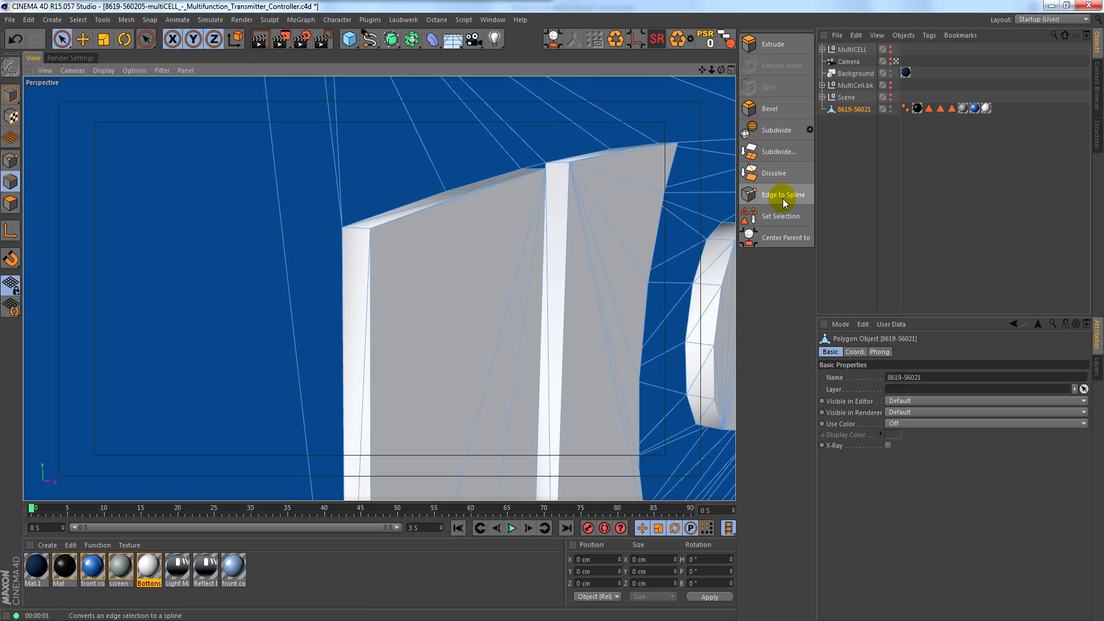
{"action": "left_click_drag", "start_coordinate": [489, 272], "coordinate": [396, 285], "text": "alt"}
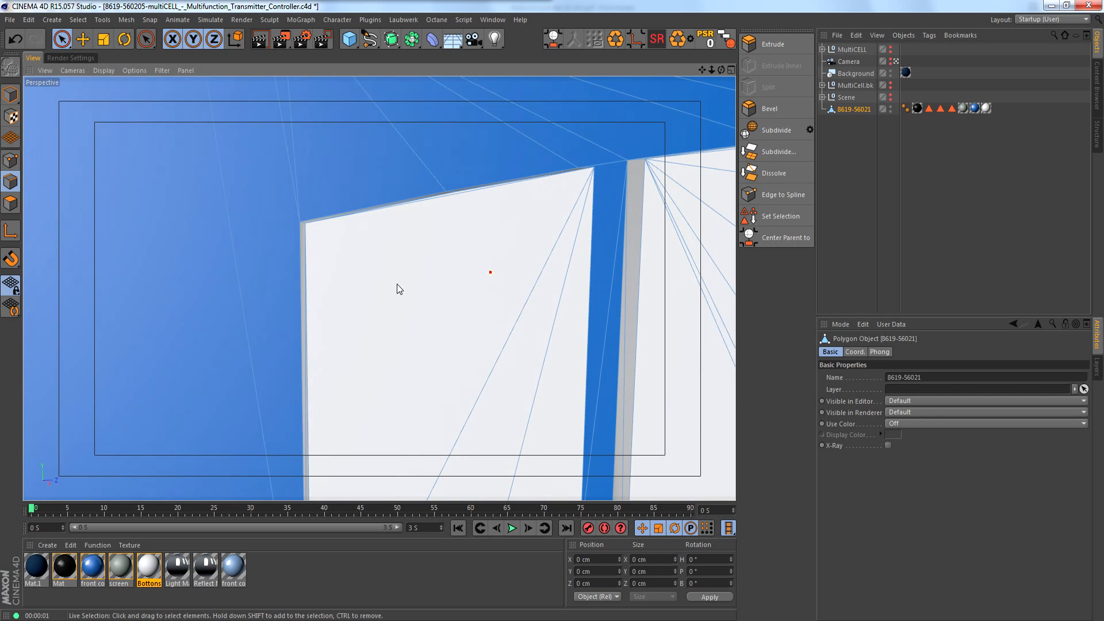
{"action": "middle_click_drag", "start_coordinate": [590, 289], "coordinate": [355, 284], "text": "alt"}
{"action": "right_click_drag", "start_coordinate": [542, 247], "coordinate": [374, 296], "text": "alt"}
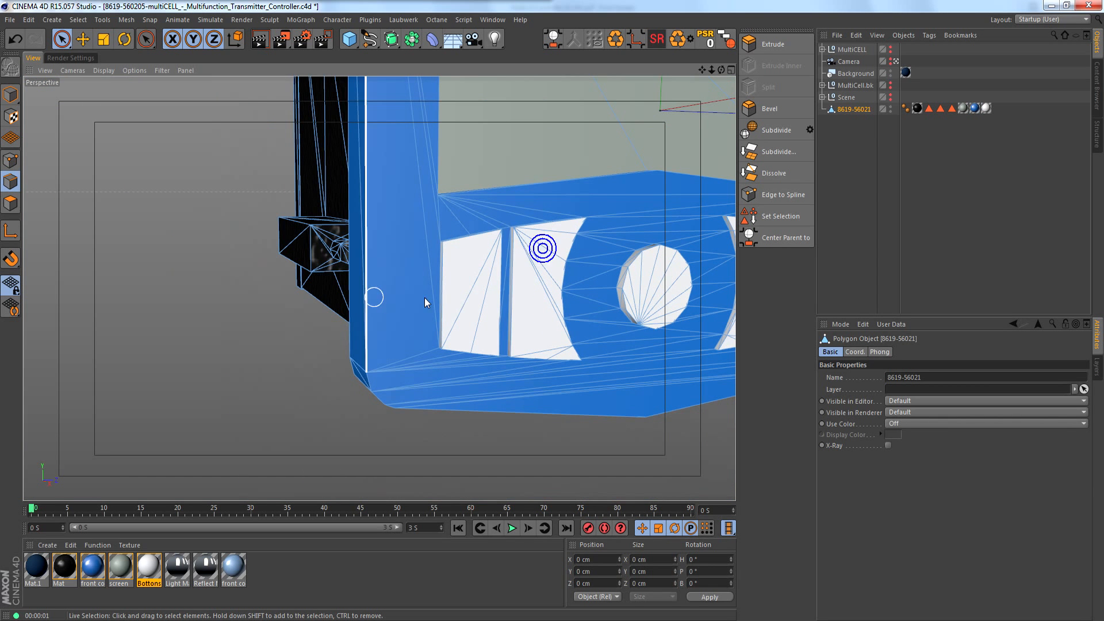
{"action": "mouse_move", "coordinate": [549, 297]}
{"action": "left_mouse_down", "text": "alt"}
{"action": "mouse_move", "coordinate": [567, 291]}
{"action": "mouse_move", "coordinate": [296, 321]}
{"action": "mouse_move", "coordinate": [381, 318]}
{"action": "left_mouse_up", "text": "alt"}
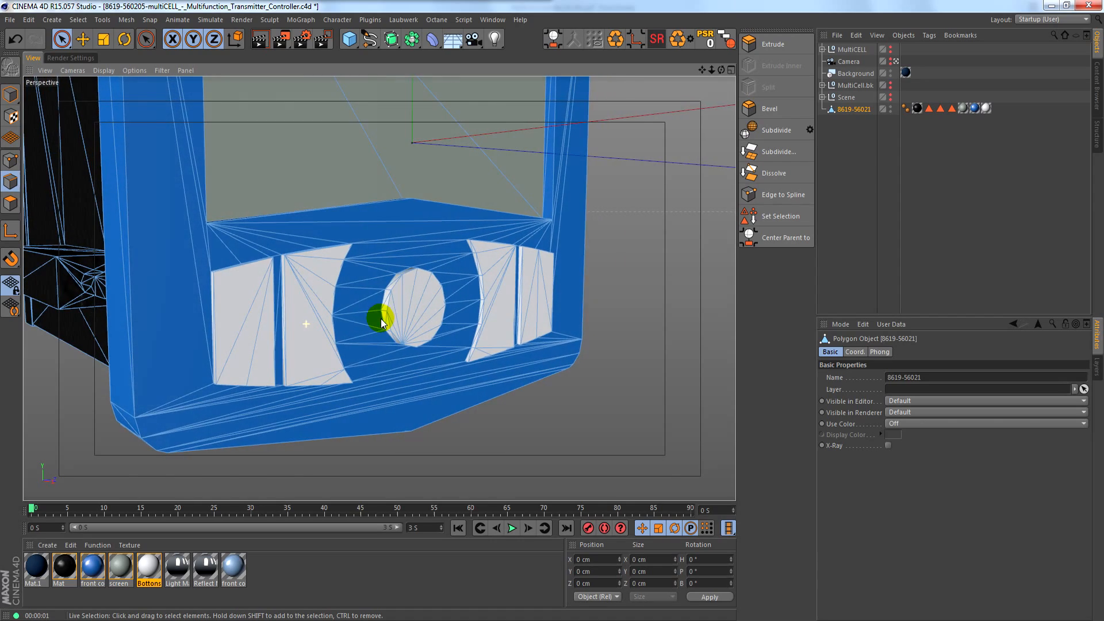
{"action": "right_click_drag", "start_coordinate": [201, 305], "coordinate": [249, 270], "text": "alt"}
{"action": "left_click_drag", "start_coordinate": [249, 266], "coordinate": [339, 268], "text": "alt"}
{"action": "middle_click", "coordinate": [219, 193]}
{"action": "middle_click", "coordinate": [219, 192]}
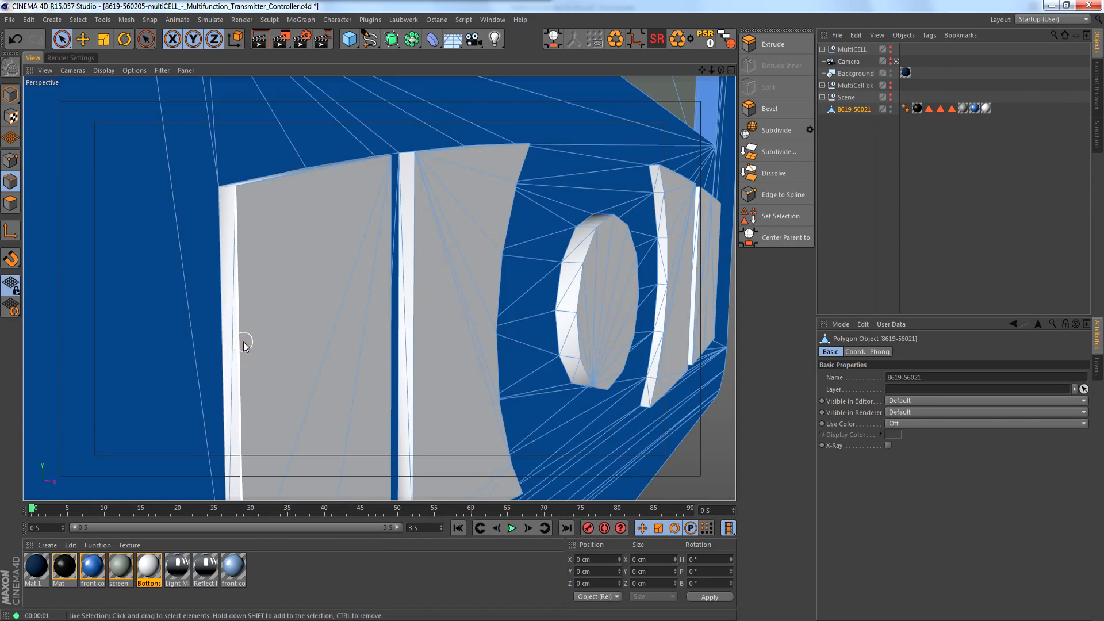
Select the left front edge of the leftmost button and remove the material and selection tags from the 8619-56021 mesh.
{"action": "left_click", "coordinate": [242, 340]}
{"action": "left_click_drag", "start_coordinate": [242, 340], "coordinate": [293, 377], "text": "alt"}
{"action": "left_click_drag", "start_coordinate": [1001, 128], "coordinate": [918, 109]}
{"action": "key", "text": "Delete"}
{"action": "left_click", "coordinate": [853, 109]}
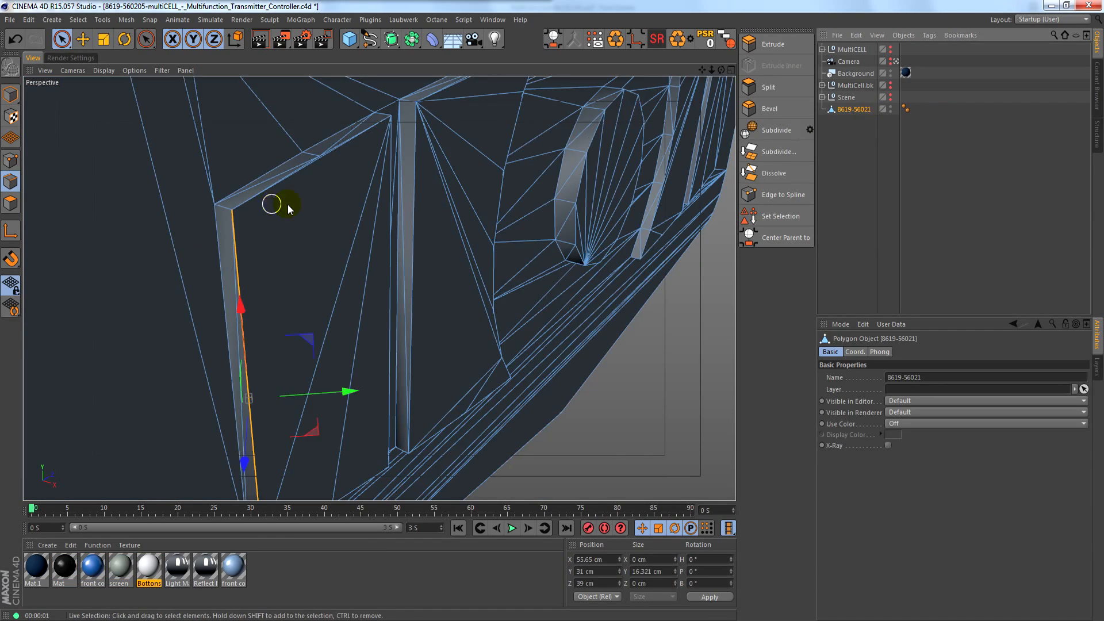
Add the top and right edges of the leftmost button's front face to the edge selection.
{"action": "right_click_drag", "start_coordinate": [298, 163], "coordinate": [368, 183], "text": "alt"}
{"action": "left_click_drag", "start_coordinate": [379, 288], "coordinate": [402, 270], "text": "alt"}
{"action": "left_click", "coordinate": [394, 282], "text": "shift"}
{"action": "left_click", "coordinate": [563, 211], "text": "shift"}
{"action": "left_click_drag", "start_coordinate": [579, 241], "coordinate": [498, 261], "text": "alt"}
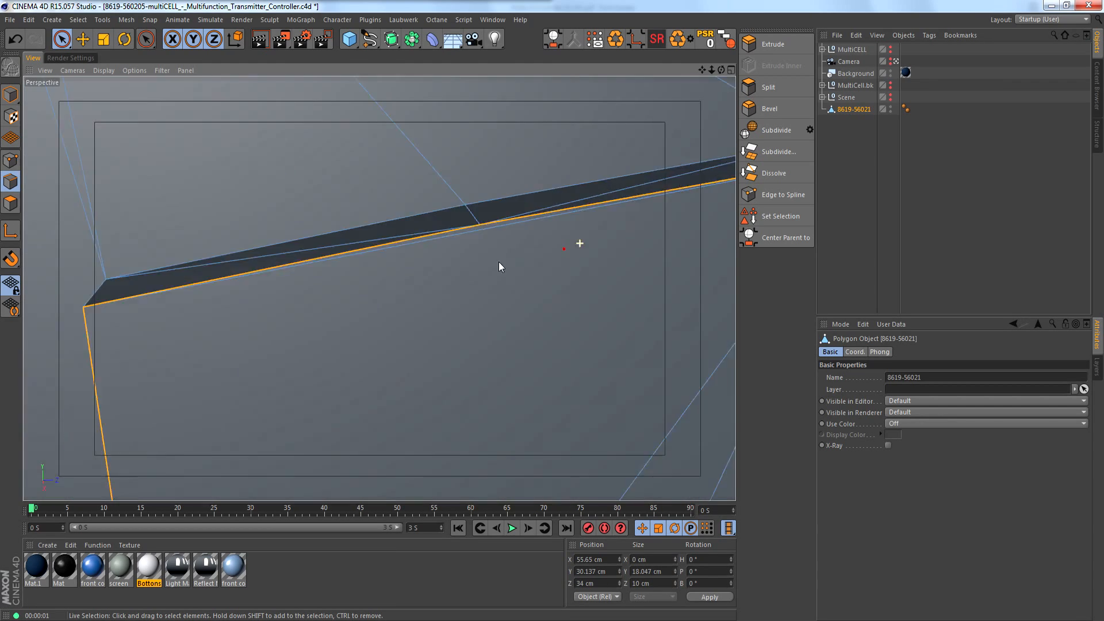
{"action": "right_click_drag", "start_coordinate": [498, 261], "coordinate": [449, 282], "text": "alt"}
{"action": "left_click_drag", "start_coordinate": [554, 316], "coordinate": [633, 298], "text": "alt"}
{"action": "left_click", "coordinate": [561, 336], "text": "shift"}
Close the leftmost button's outline by adding its bottom front edges to the selection.
{"action": "right_click_drag", "start_coordinate": [508, 382], "coordinate": [467, 402], "text": "alt"}
{"action": "middle_click_drag", "start_coordinate": [472, 426], "coordinate": [486, 253], "text": "alt"}
{"action": "right_click_drag", "start_coordinate": [491, 271], "coordinate": [587, 266], "text": "alt"}
{"action": "left_click", "coordinate": [537, 320], "text": "shift"}
{"action": "left_click", "coordinate": [397, 310], "text": "shift"}
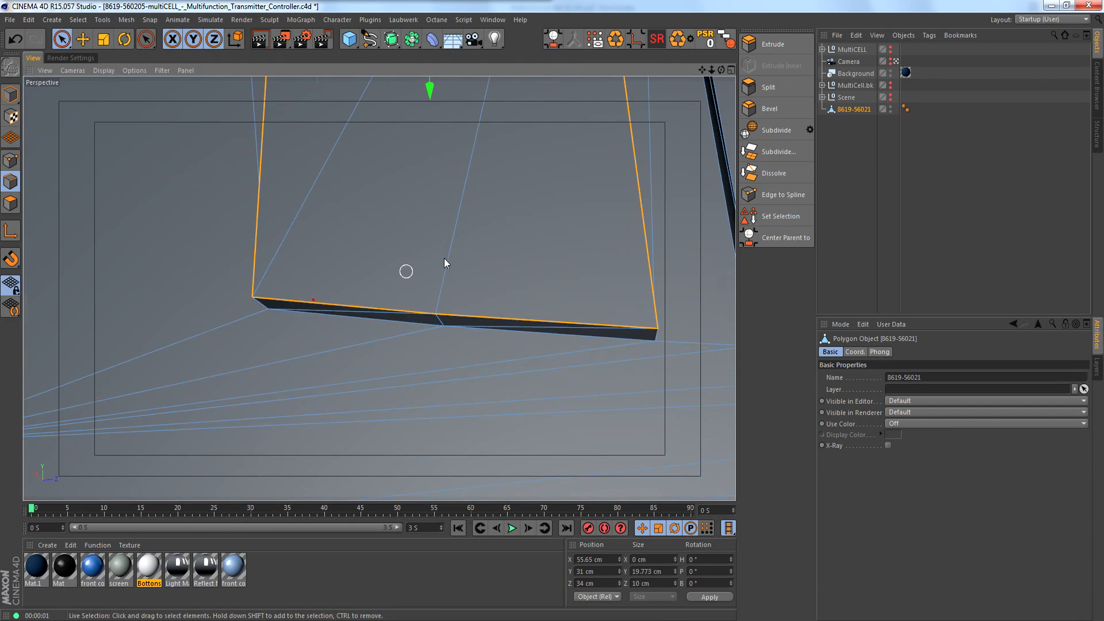
Convert the leftmost button's selected outline to a spline, move it out of the mesh and name it f1.
{"action": "right_click_drag", "start_coordinate": [445, 262], "coordinate": [333, 253], "text": "alt"}
{"action": "left_click_drag", "start_coordinate": [426, 214], "coordinate": [494, 190], "text": "alt"}
{"action": "right_click_drag", "start_coordinate": [494, 189], "coordinate": [368, 172], "text": "alt"}
{"action": "left_click_drag", "start_coordinate": [447, 155], "coordinate": [335, 159], "text": "alt"}
{"action": "left_click", "coordinate": [783, 194]}
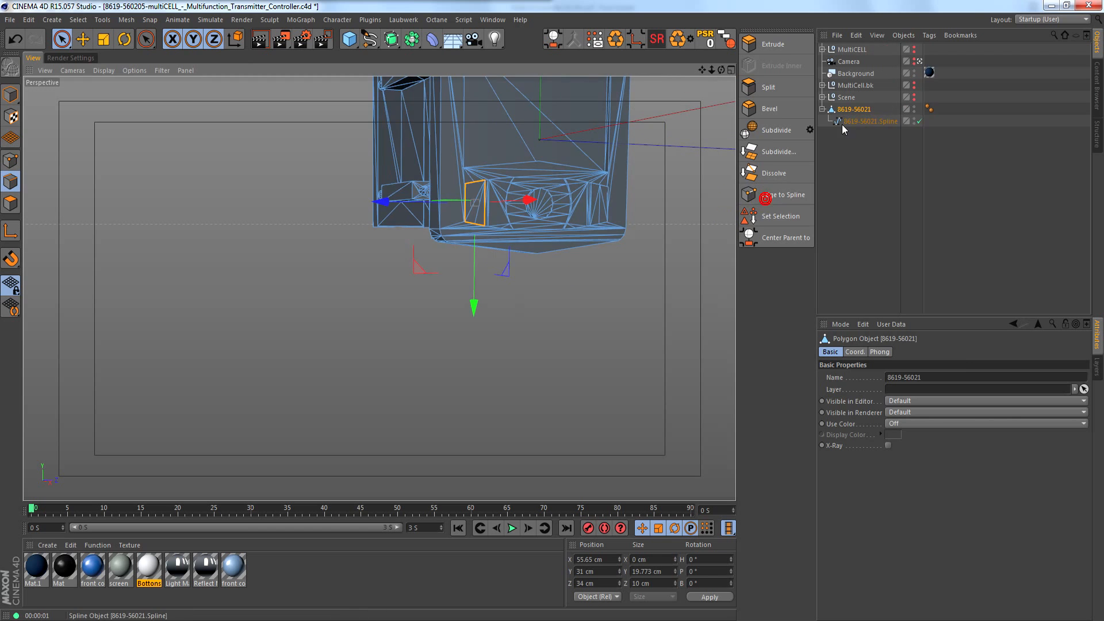
{"action": "left_click", "coordinate": [841, 122]}
{"action": "left_click", "coordinate": [890, 108]}
{"action": "left_click", "coordinate": [890, 111], "text": "alt"}
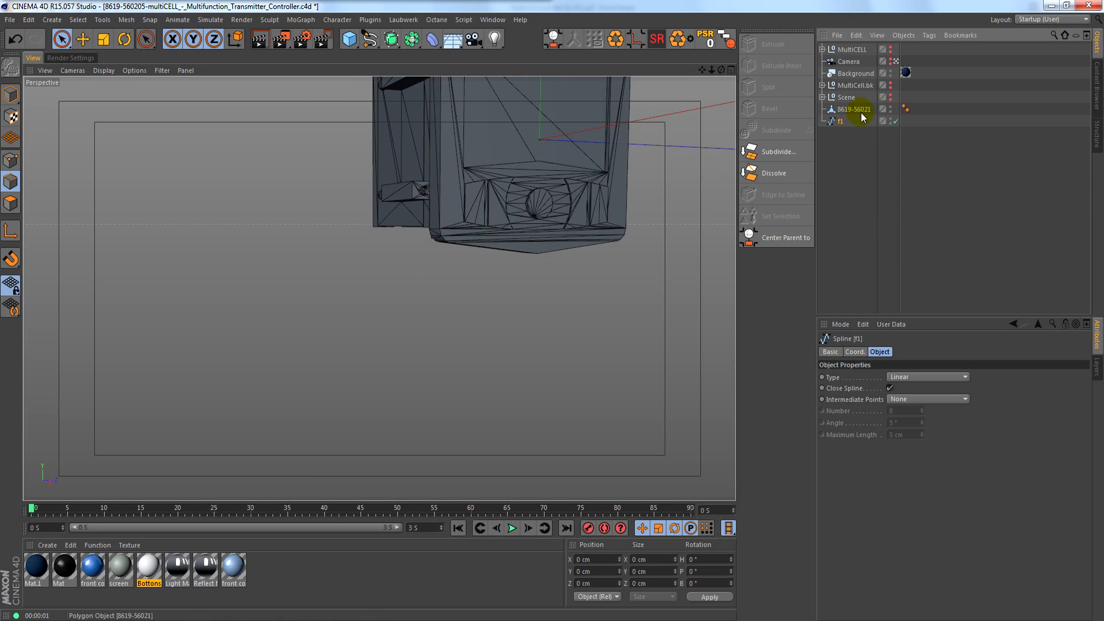
On the 8619-56021 mesh, select the left, bottom and lowest curved front edges of the second button from the left.
{"action": "left_click", "coordinate": [860, 110]}
{"action": "right_click_drag", "start_coordinate": [506, 202], "coordinate": [623, 199], "text": "alt"}
{"action": "left_click", "coordinate": [424, 274]}
{"action": "left_click_drag", "start_coordinate": [437, 261], "coordinate": [466, 270], "text": "alt"}
{"action": "right_click_drag", "start_coordinate": [466, 270], "coordinate": [499, 268], "text": "alt"}
{"action": "left_click", "coordinate": [409, 334]}
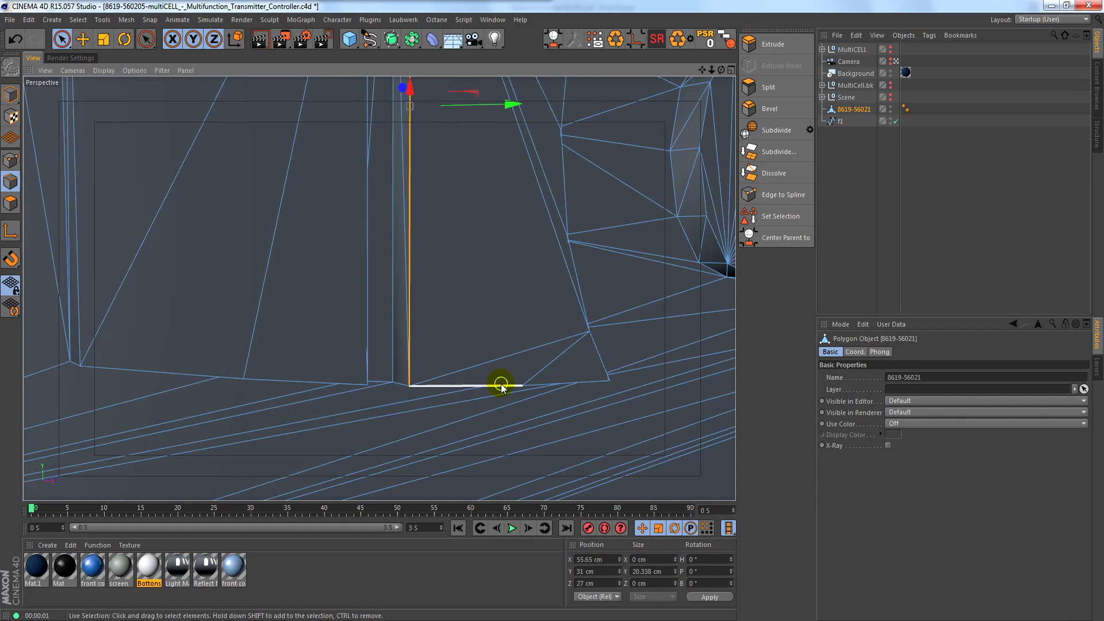
{"action": "left_click", "coordinate": [500, 385], "text": "shift"}
{"action": "left_click", "coordinate": [575, 381], "text": "shift"}
{"action": "left_click_drag", "start_coordinate": [586, 365], "coordinate": [524, 386], "text": "alt"}
{"action": "left_click", "coordinate": [612, 360], "text": "shift"}
{"action": "left_click", "coordinate": [567, 277], "text": "shift"}
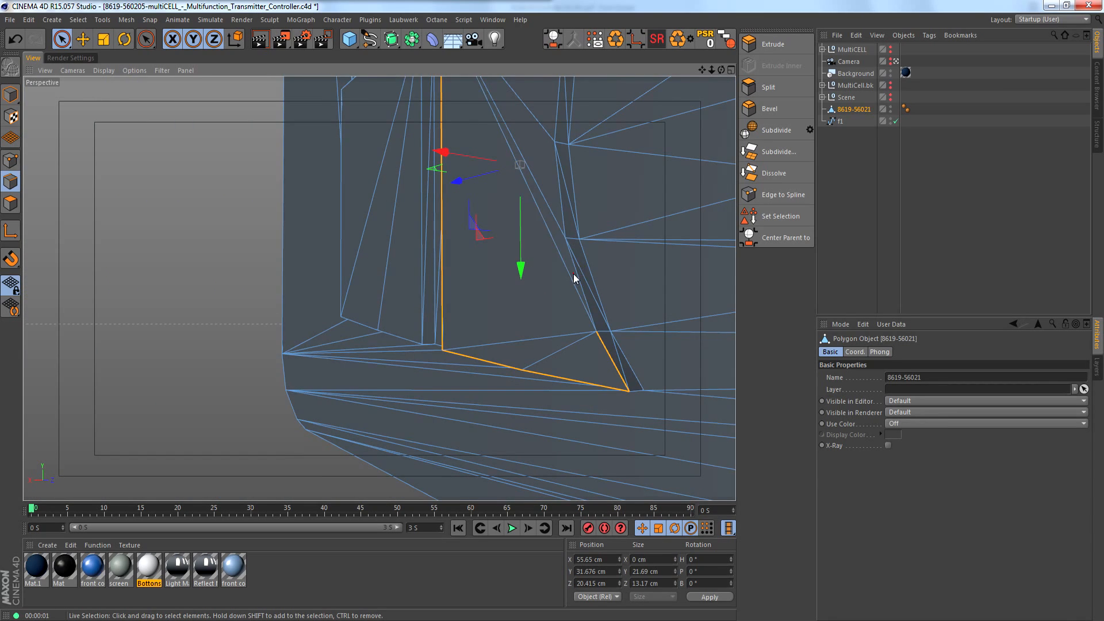
Complete the second button's outline with the remaining curved and top edges and convert it to a separate spline named f2.
{"action": "left_click", "coordinate": [577, 279], "text": "shift"}
{"action": "left_click_drag", "start_coordinate": [561, 277], "coordinate": [515, 296], "text": "alt"}
{"action": "left_click", "coordinate": [533, 247], "text": "shift"}
{"action": "left_click", "coordinate": [524, 176], "text": "shift"}
{"action": "left_click", "coordinate": [519, 371], "text": "shift"}
{"action": "left_click_drag", "start_coordinate": [522, 177], "coordinate": [561, 264], "text": "alt"}
{"action": "left_click", "coordinate": [540, 304], "text": "shift"}
{"action": "left_click_drag", "start_coordinate": [498, 197], "coordinate": [506, 397], "text": "alt"}
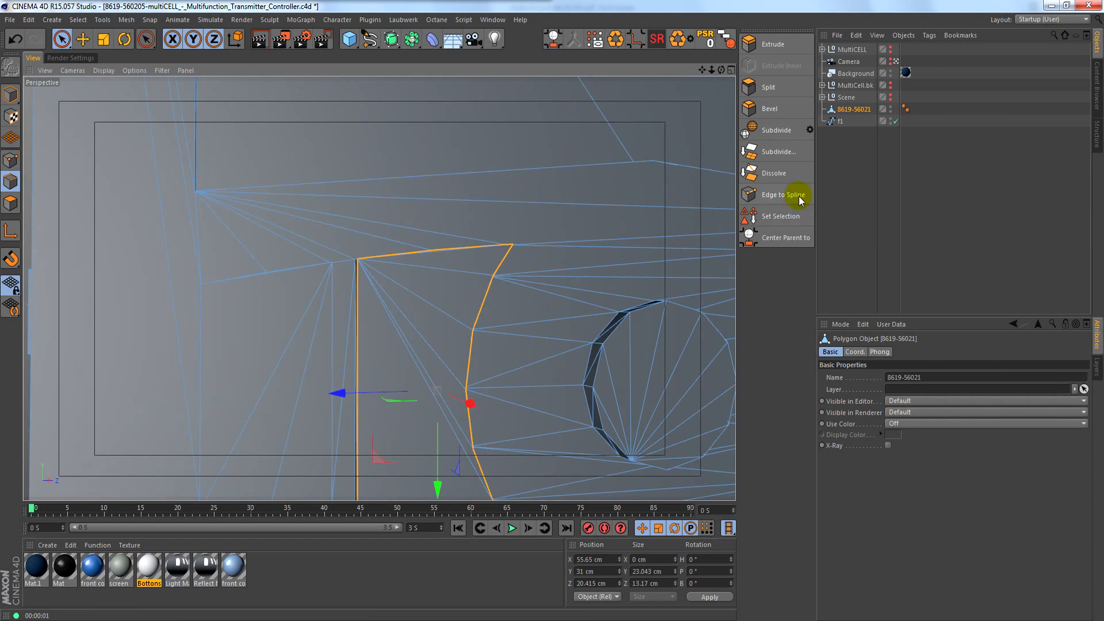
{"action": "left_click", "coordinate": [783, 195]}
{"action": "left_click", "coordinate": [852, 109]}
{"action": "key", "text": "u"}
{"action": "key", "text": "l"}
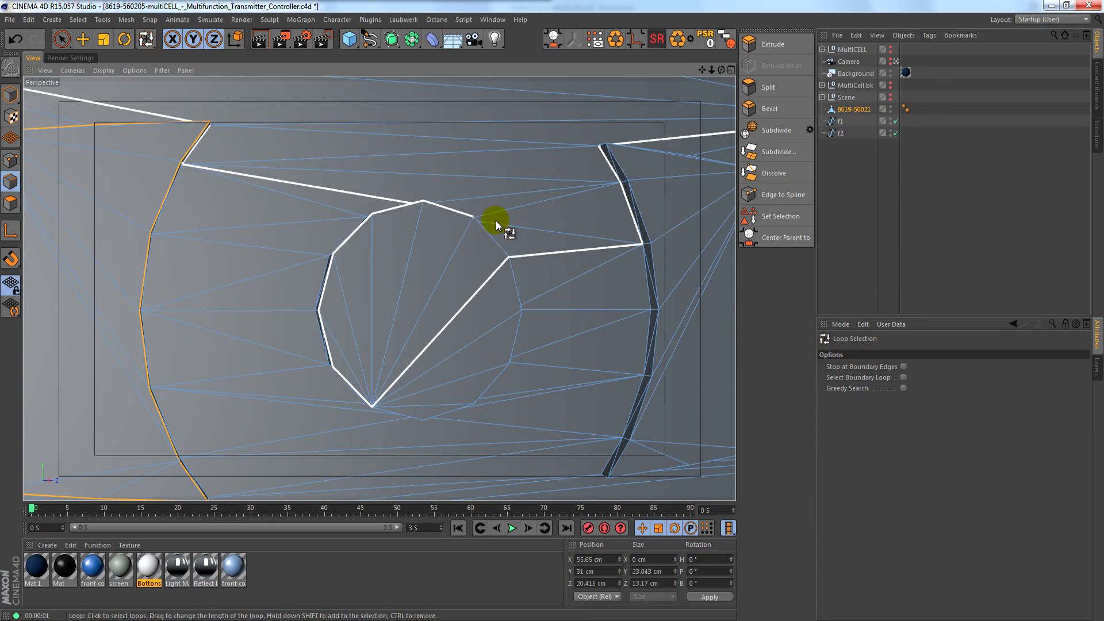
{"action": "left_click", "coordinate": [62, 39]}
Select the upper and right front outline edges of the round centre button, deselecting the stray edge beside it.
{"action": "mouse_move", "coordinate": [339, 252]}
{"action": "left_mouse_down"}
{"action": "mouse_move", "coordinate": [402, 201]}
{"action": "mouse_move", "coordinate": [480, 247]}
{"action": "left_mouse_up"}
{"action": "left_click_drag", "start_coordinate": [481, 285], "coordinate": [480, 335], "text": "shift"}
{"action": "left_click_drag", "start_coordinate": [460, 334], "coordinate": [355, 328], "text": "alt"}
{"action": "left_click", "coordinate": [560, 318], "text": "ctrl"}
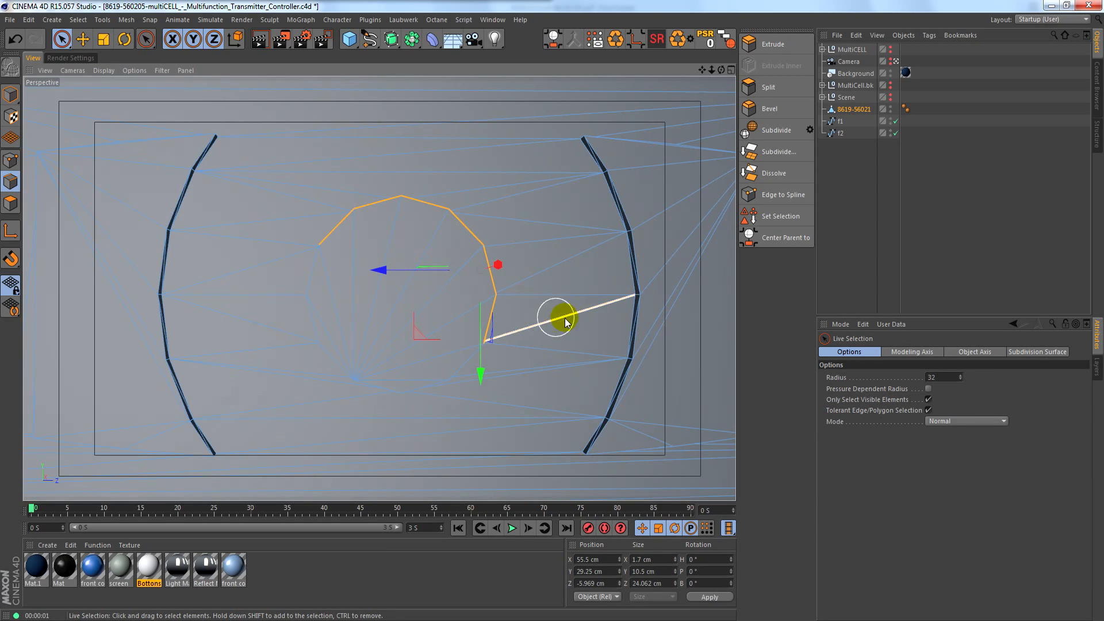
Add the remaining bottom and left edges to close the round centre button's front outline.
{"action": "left_click_drag", "start_coordinate": [466, 362], "coordinate": [396, 404], "text": "alt"}
{"action": "scroll", "coordinate": [402, 322], "scroll_direction": "up", "scroll_amount": 5}
{"action": "left_click_drag", "start_coordinate": [402, 402], "coordinate": [386, 377], "text": "alt"}
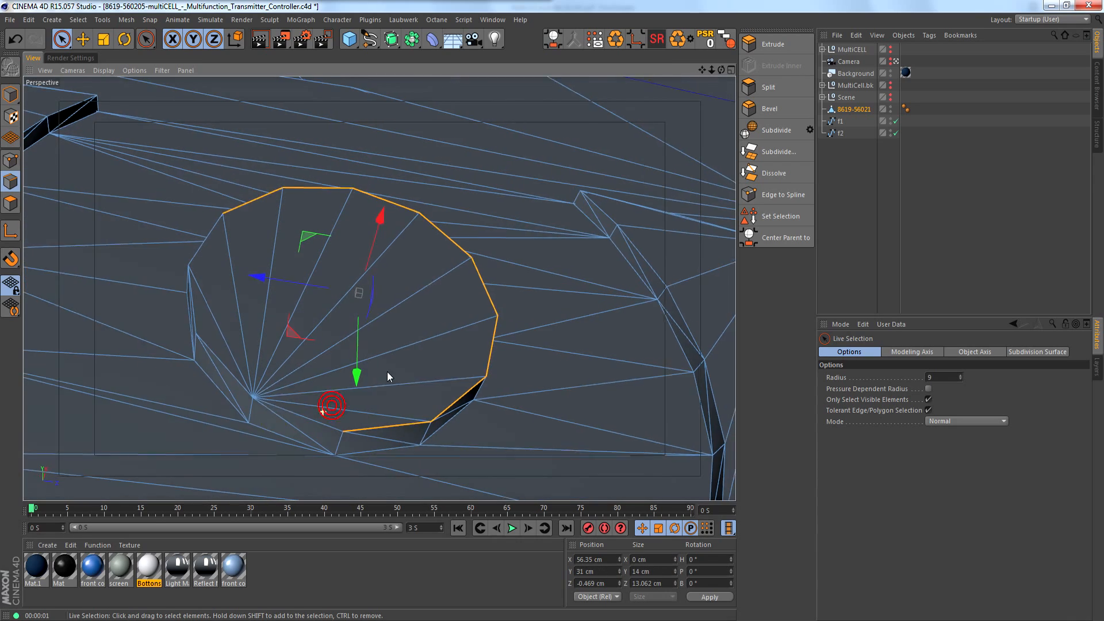
{"action": "mouse_move", "coordinate": [293, 413]}
{"action": "left_mouse_down", "text": "shift"}
{"action": "mouse_move", "coordinate": [197, 328]}
{"action": "mouse_move", "coordinate": [201, 217]}
{"action": "left_mouse_up", "text": "shift"}
{"action": "left_click", "coordinate": [197, 326], "text": "shift"}
{"action": "left_click_drag", "start_coordinate": [201, 288], "coordinate": [239, 340], "text": "alt"}
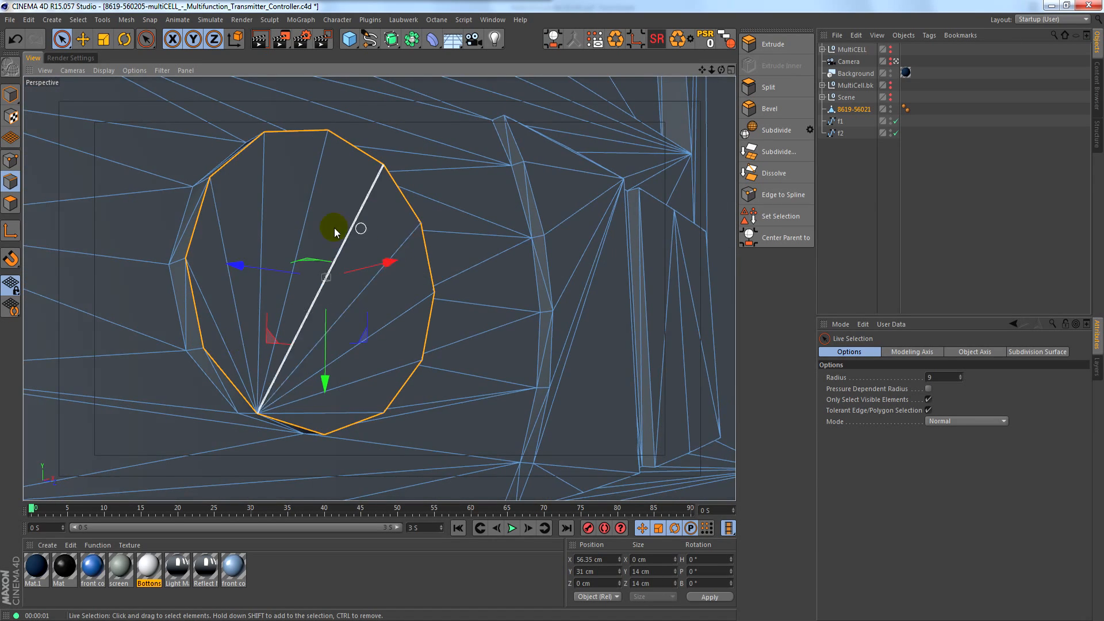
Convert the round outline to a spline, move it out of the mesh below f2 and name it CenterBotton.
{"action": "scroll", "coordinate": [334, 227], "scroll_direction": "down", "scroll_amount": 5}
{"action": "left_click", "coordinate": [804, 194]}
{"action": "left_click_drag", "start_coordinate": [859, 118], "coordinate": [854, 169]}
{"action": "double_click", "coordinate": [855, 146]}
{"action": "type", "text": "CenterB"}
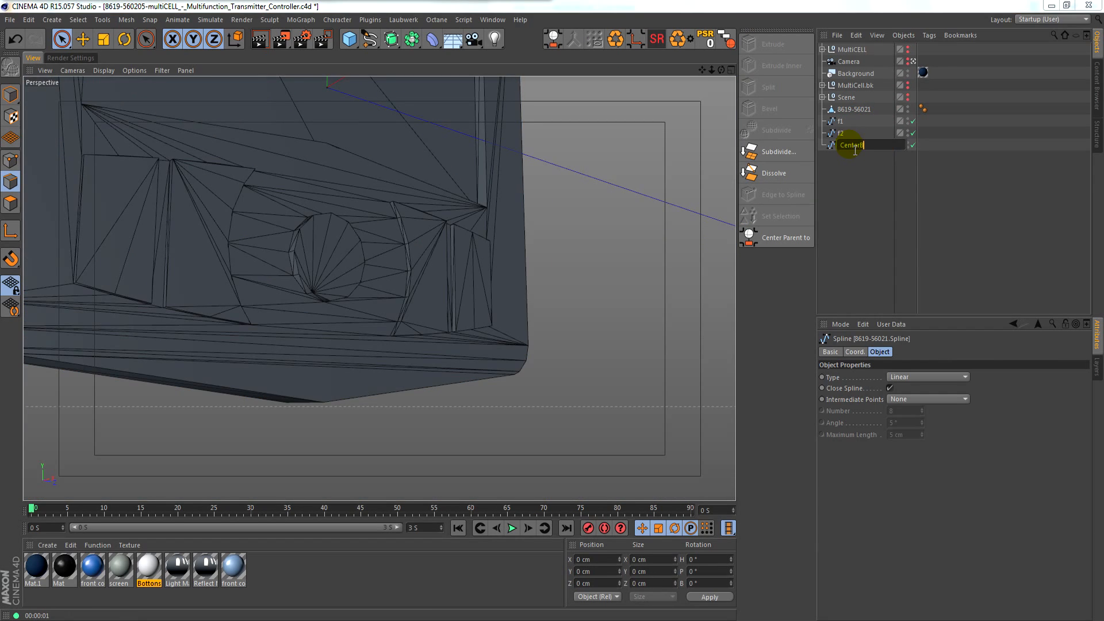
{"action": "type", "text": "otton"}
{"action": "key", "text": "Return"}
On the 8619-56021 mesh, select the front outline edges of the curved button just right of the round centre button.
{"action": "left_click", "coordinate": [854, 109]}
{"action": "scroll", "coordinate": [422, 313], "scroll_direction": "up", "scroll_amount": 8}
{"action": "left_click_drag", "start_coordinate": [422, 312], "coordinate": [499, 319], "text": "alt"}
{"action": "left_click", "coordinate": [350, 314]}
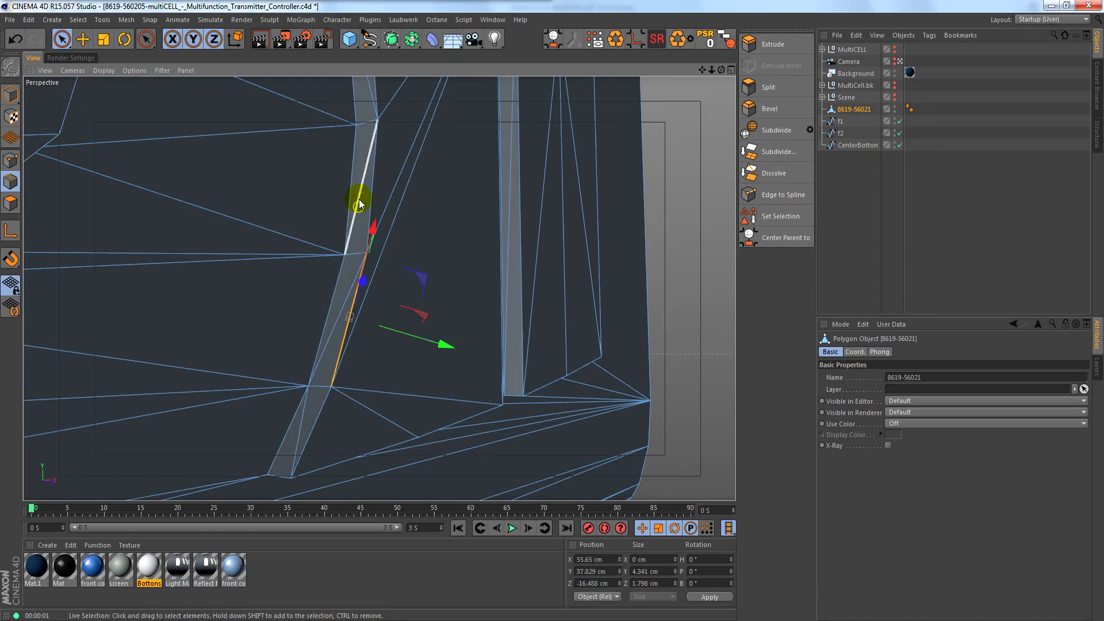
{"action": "left_click", "coordinate": [359, 204], "text": "shift"}
{"action": "left_click_drag", "start_coordinate": [358, 204], "coordinate": [442, 378], "text": "alt"}
{"action": "left_click", "coordinate": [518, 394], "text": "shift"}
{"action": "left_click_drag", "start_coordinate": [466, 342], "coordinate": [540, 316], "text": "alt"}
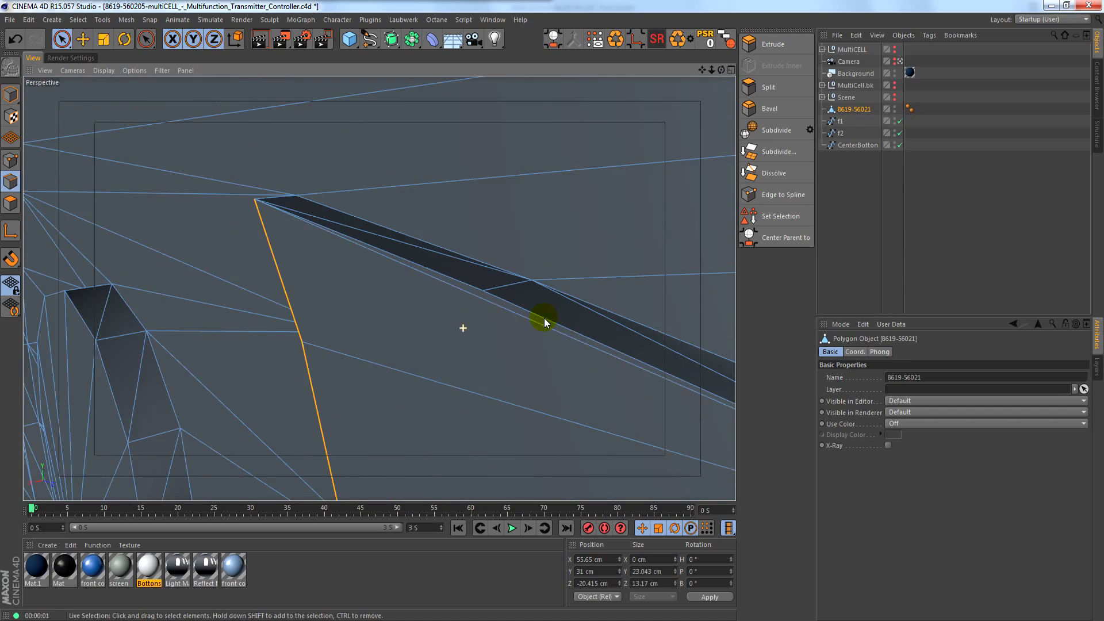
{"action": "left_click", "coordinate": [539, 316], "text": "shift"}
Convert the selected curved button outline to a spline, move it out of the mesh and name it f3.
{"action": "left_click_drag", "start_coordinate": [505, 374], "coordinate": [730, 211], "text": "alt"}
{"action": "left_click", "coordinate": [751, 193]}
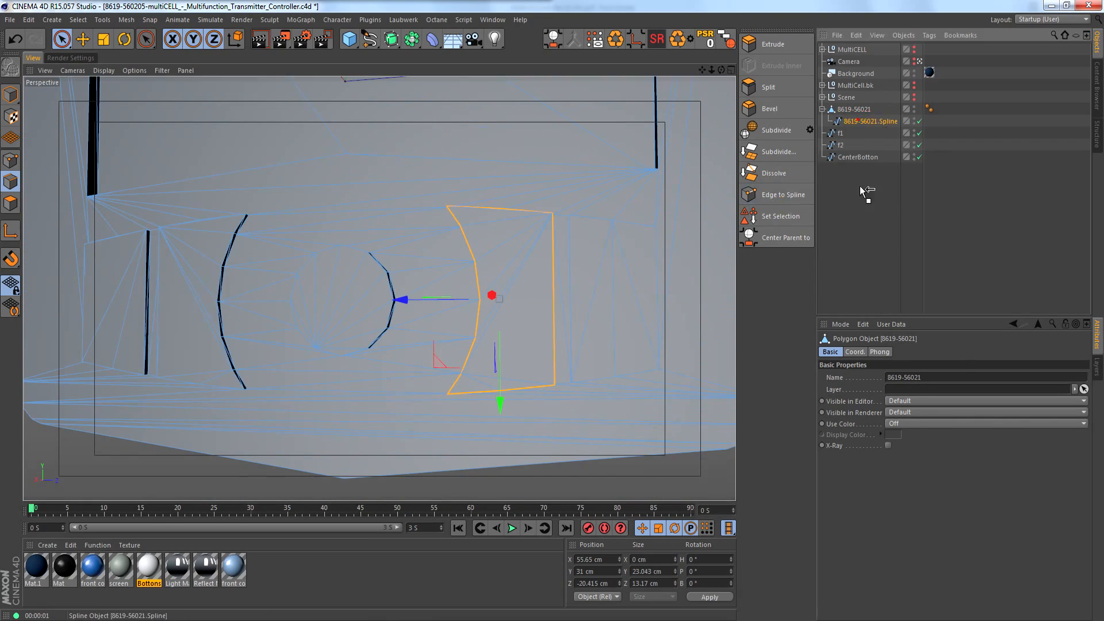
{"action": "double_click", "coordinate": [843, 156]}
{"action": "type", "text": "f4"}
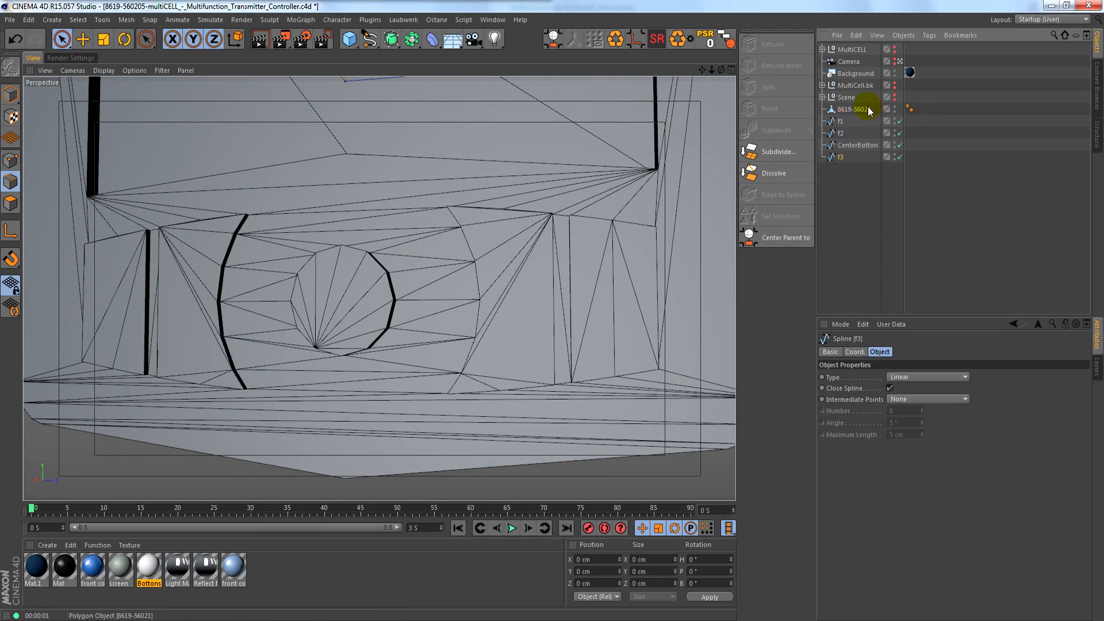
Select the rightmost button's front outline edges on the mesh and convert them to a separate spline named f4.
{"action": "left_click", "coordinate": [856, 109]}
{"action": "mouse_move", "coordinate": [658, 279]}
{"action": "left_mouse_down", "text": "alt"}
{"action": "mouse_move", "coordinate": [671, 195]}
{"action": "mouse_move", "coordinate": [598, 311]}
{"action": "mouse_move", "coordinate": [360, 305]}
{"action": "mouse_move", "coordinate": [377, 379]}
{"action": "left_mouse_up", "text": "alt"}
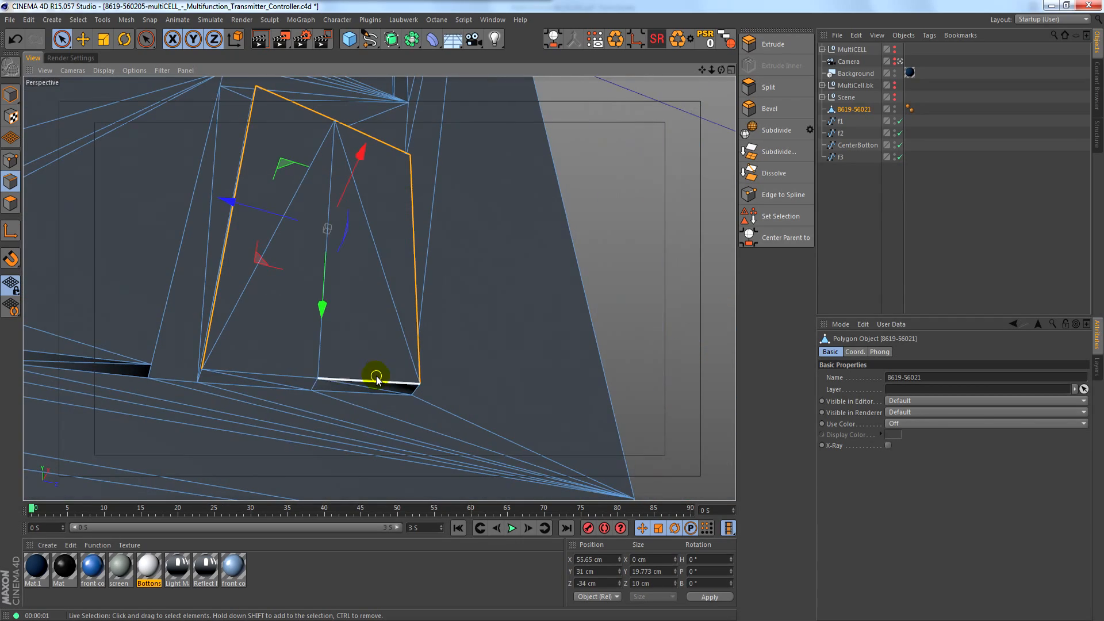
{"action": "left_click", "coordinate": [779, 196]}
{"action": "double_click", "coordinate": [857, 168]}
{"action": "type", "text": "f4"}
{"action": "key", "text": "Return"}
{"action": "left_click_drag", "start_coordinate": [385, 300], "coordinate": [403, 334], "text": "alt"}
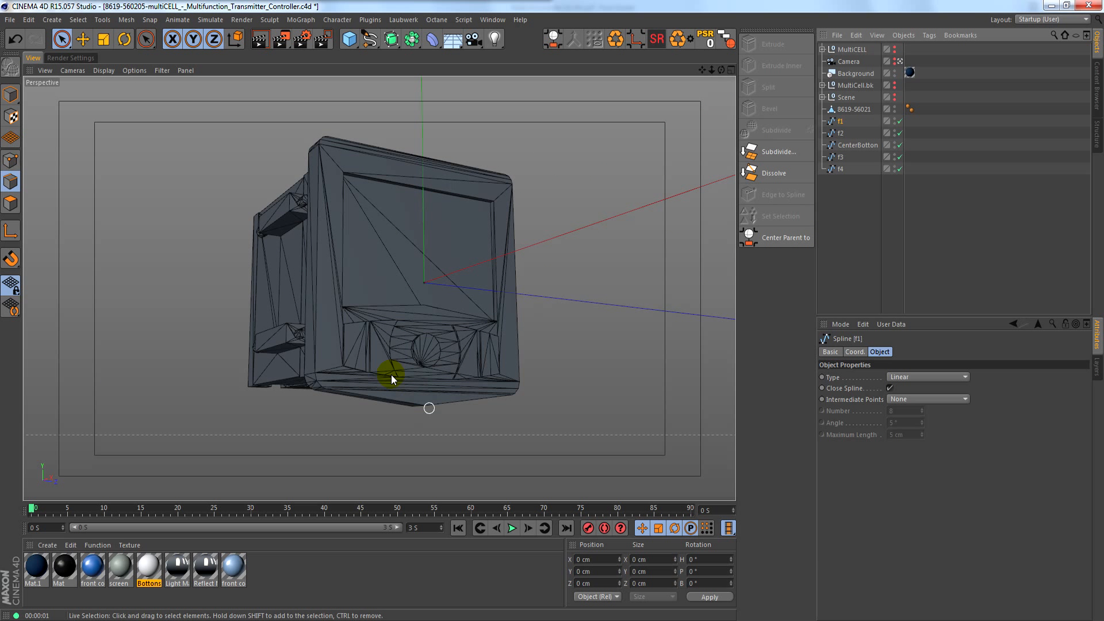
{"action": "left_click_drag", "start_coordinate": [391, 375], "coordinate": [446, 360], "text": "alt"}
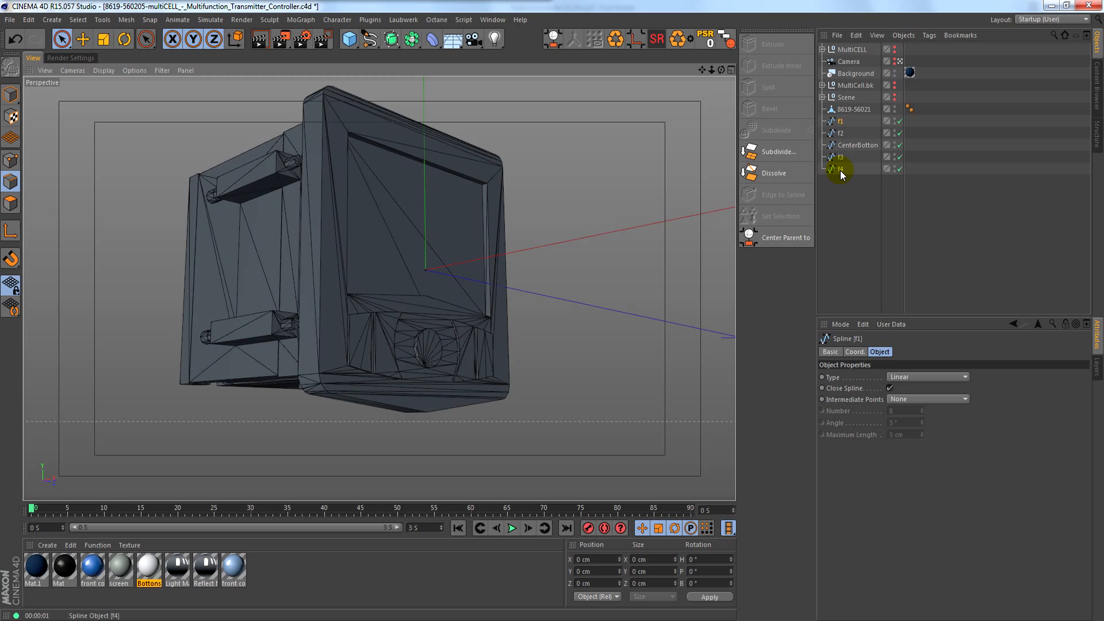
{"action": "left_click_drag", "start_coordinate": [678, 457], "coordinate": [707, 454], "text": "alt"}
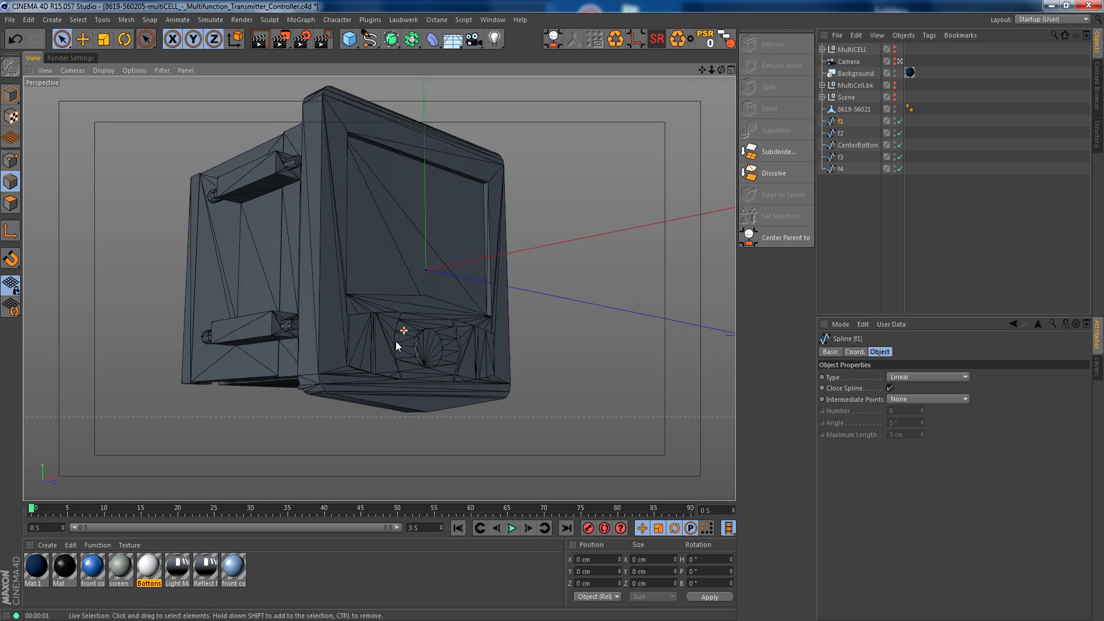
{"action": "left_click_drag", "start_coordinate": [396, 340], "coordinate": [721, 270], "text": "alt"}
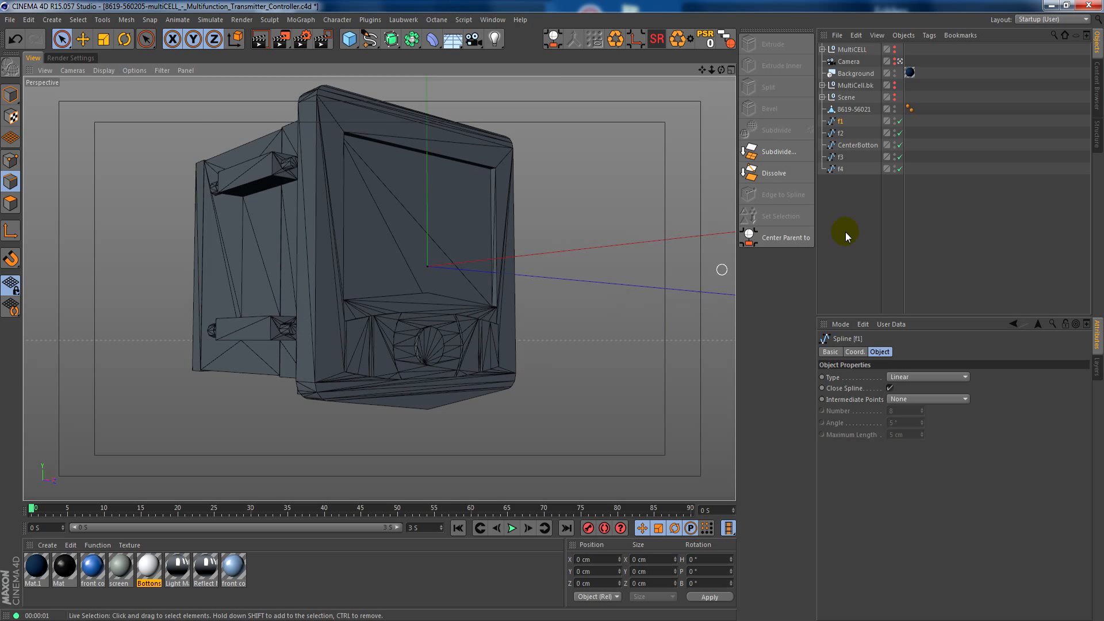
Hide the 8619-56021 mesh, select spline f2 and show its points in an enlarged Right view of the button outlines.
{"action": "left_click_drag", "start_coordinate": [435, 201], "coordinate": [620, 161], "text": "alt"}
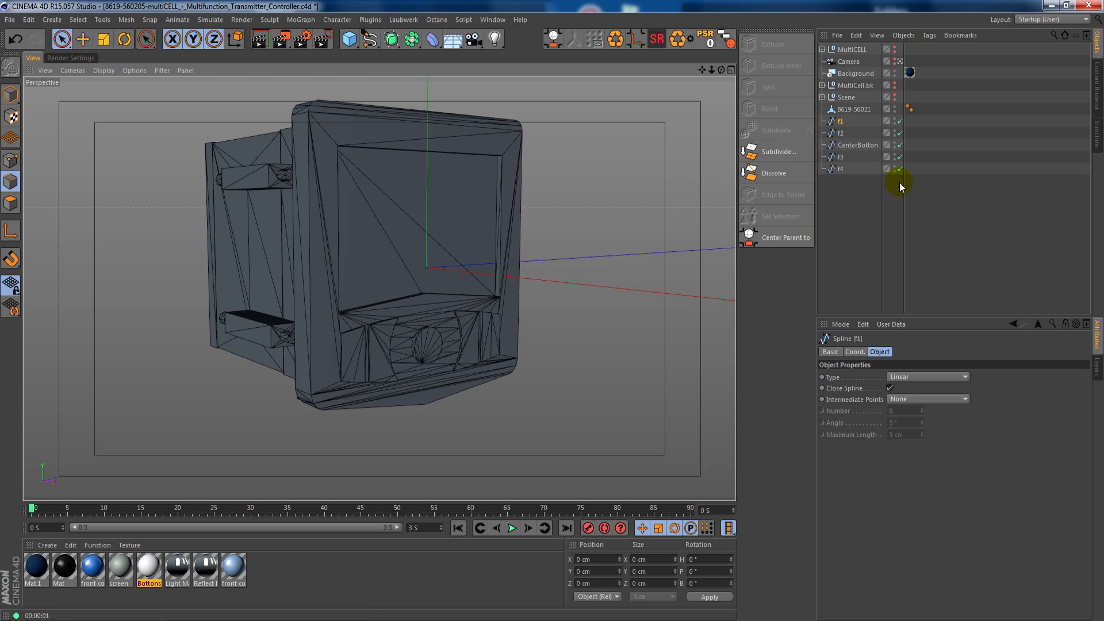
{"action": "left_click", "coordinate": [894, 111]}
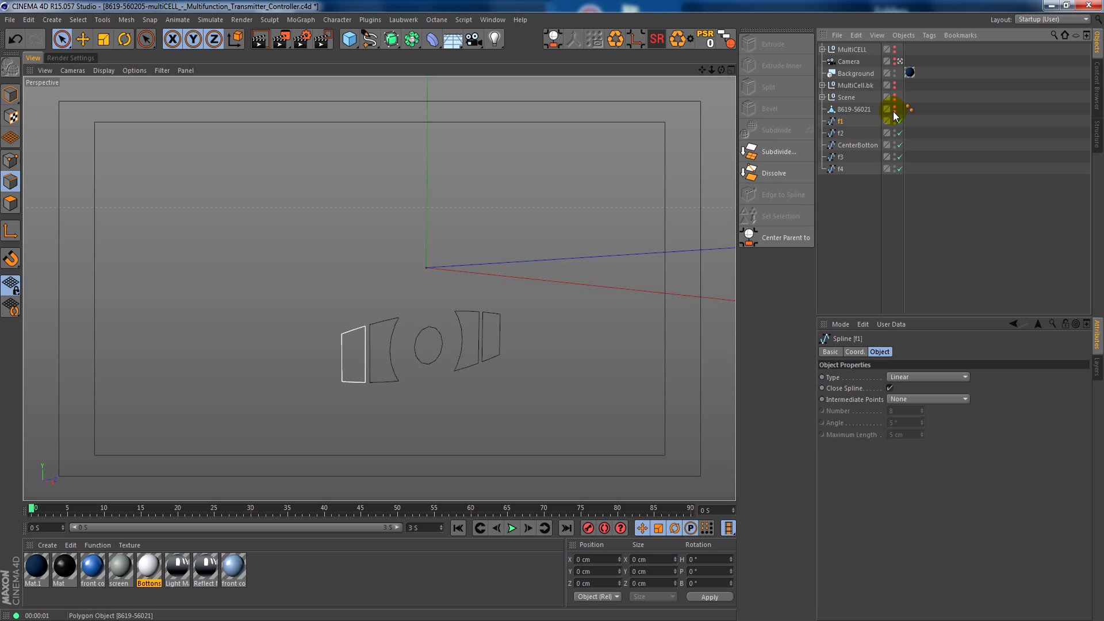
{"action": "left_click", "coordinate": [840, 135]}
{"action": "scroll", "coordinate": [423, 345], "scroll_direction": "up", "scroll_amount": 2}
{"action": "left_click", "coordinate": [410, 325]}
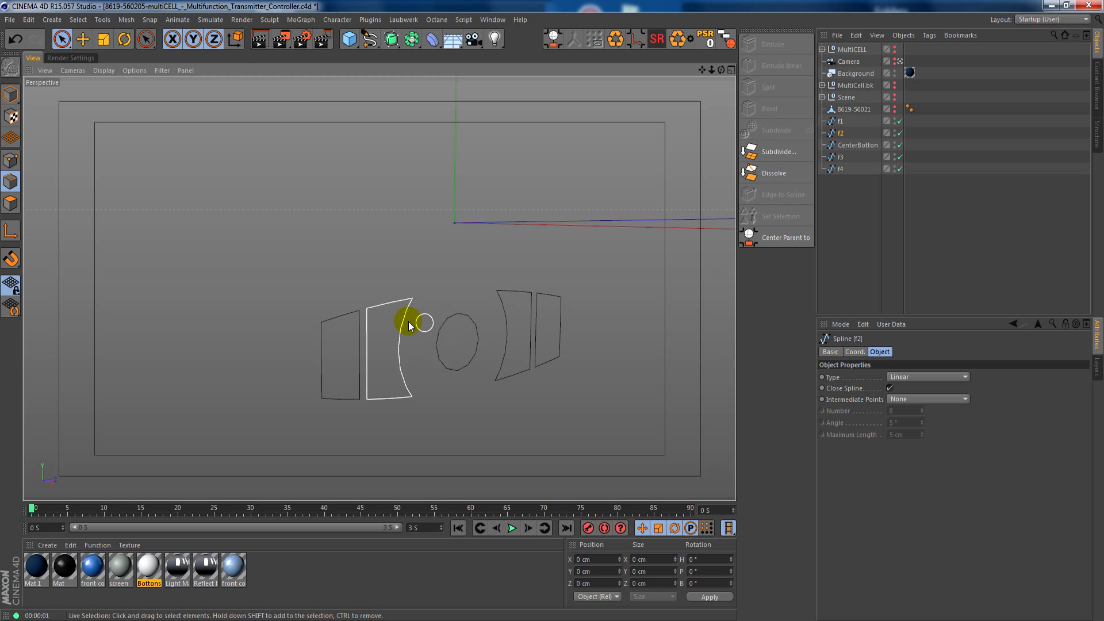
{"action": "middle_click", "coordinate": [410, 323]}
{"action": "left_click", "coordinate": [140, 398]}
{"action": "middle_click", "coordinate": [182, 445]}
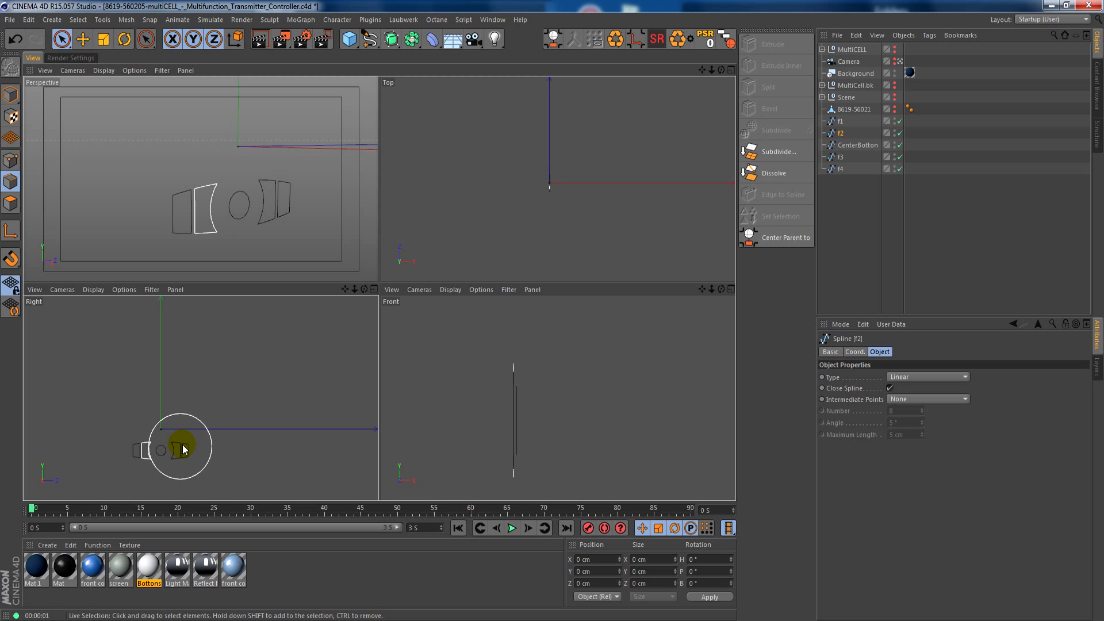
{"action": "right_click_drag", "start_coordinate": [286, 415], "coordinate": [401, 400], "text": "alt"}
{"action": "middle_click_drag", "start_coordinate": [351, 378], "coordinate": [389, 362], "text": "alt"}
{"action": "left_click", "coordinate": [11, 161]}
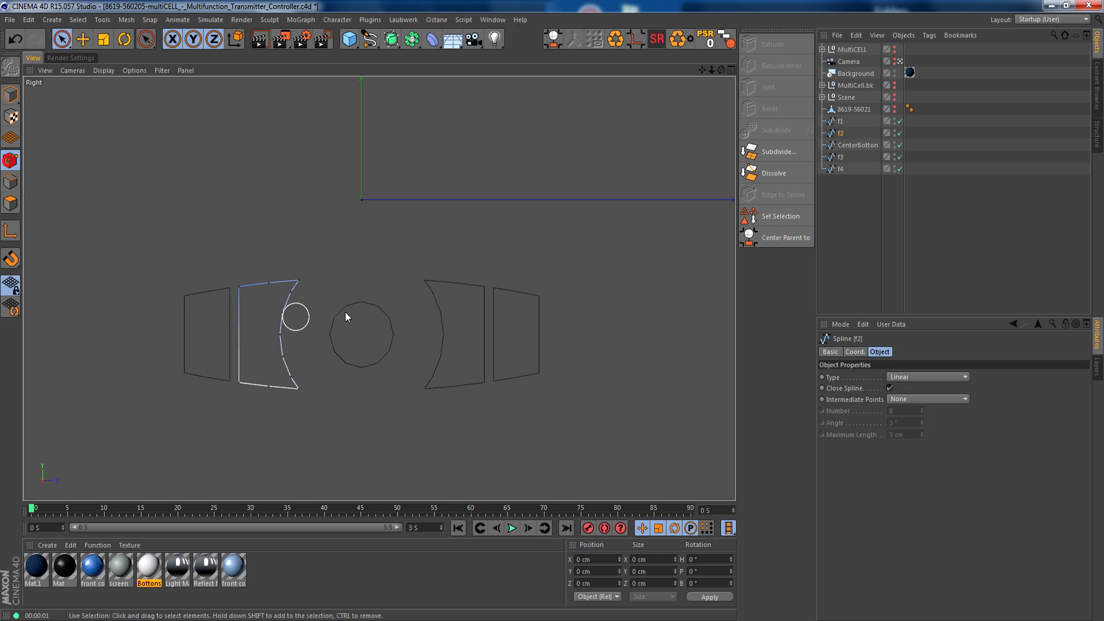
Move the CenterBotton spline below f4 in the object hierarchy so that f1 to f4 are listed together.
{"action": "left_click", "coordinate": [836, 123]}
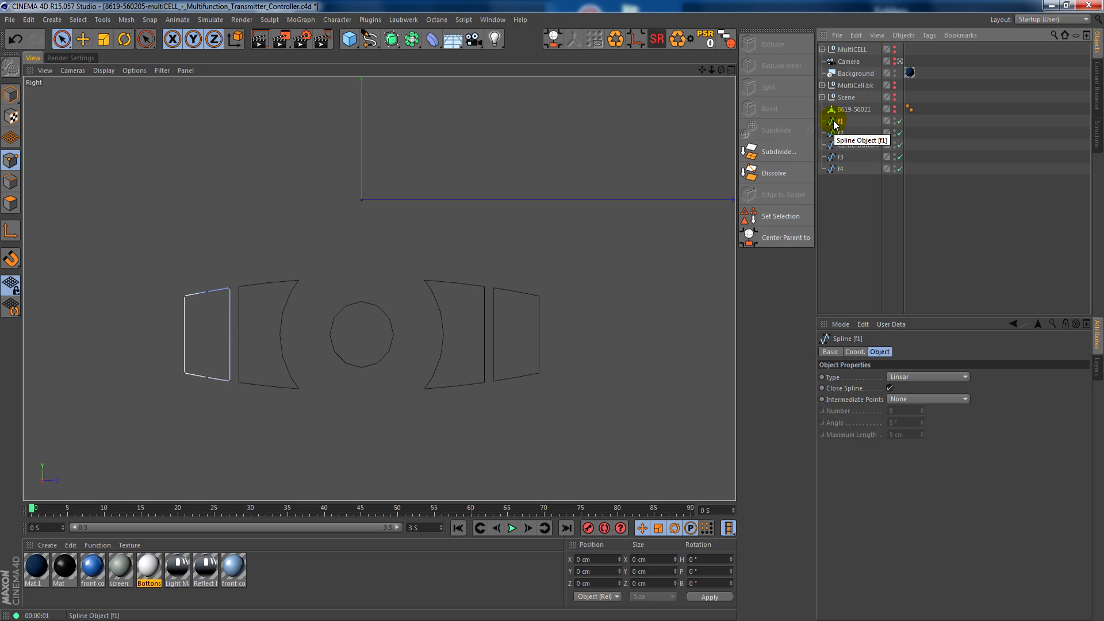
{"action": "left_click", "coordinate": [838, 133], "text": "ctrl"}
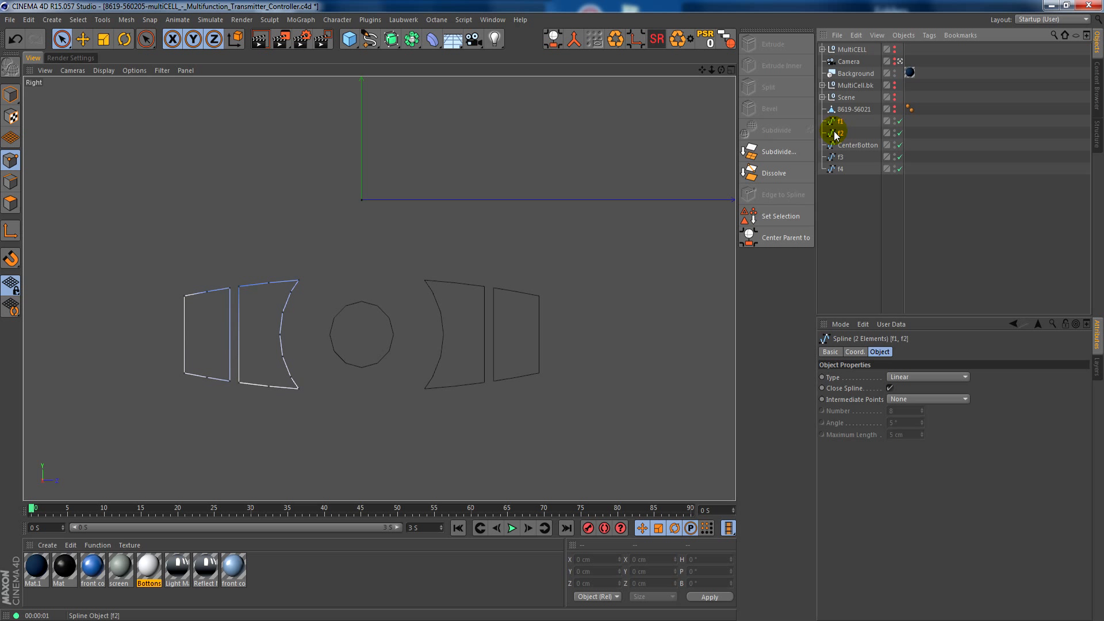
{"action": "left_click", "coordinate": [839, 158], "text": "ctrl"}
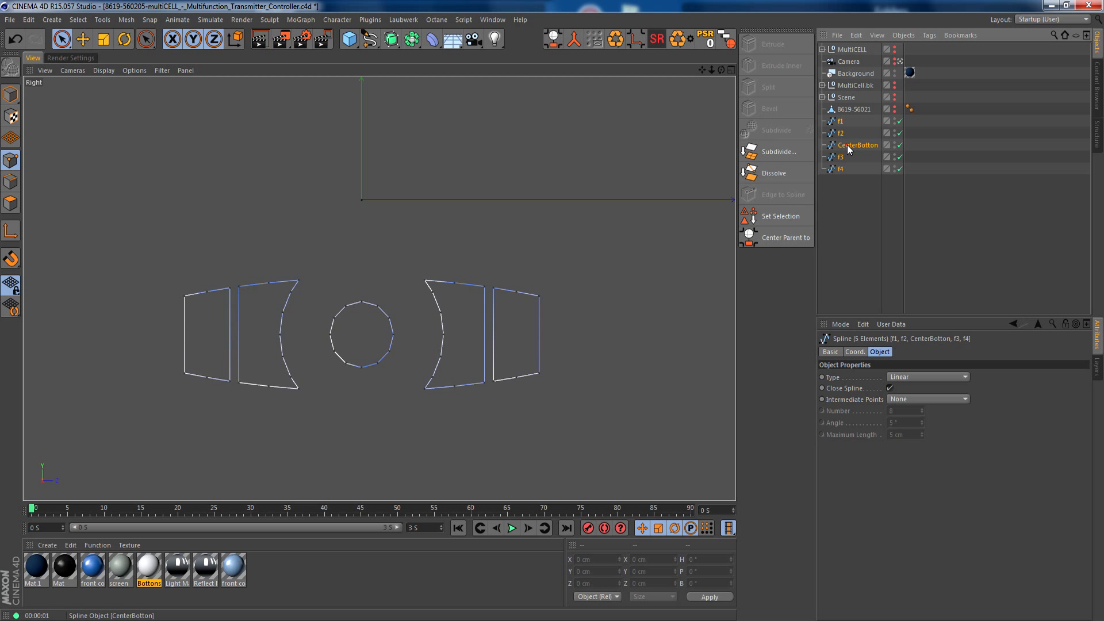
{"action": "left_click", "coordinate": [845, 194]}
{"action": "left_click_drag", "start_coordinate": [849, 145], "coordinate": [852, 201]}
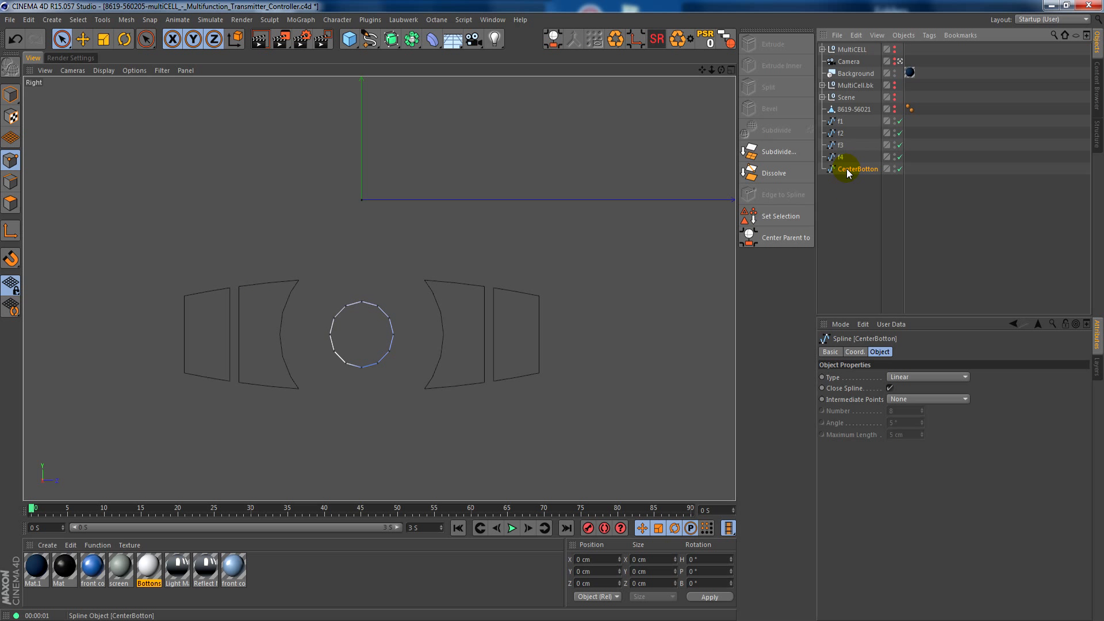
Set the CenterBotton spline's type to Bezier and its intermediate points to Natural.
{"action": "left_click", "coordinate": [901, 375]}
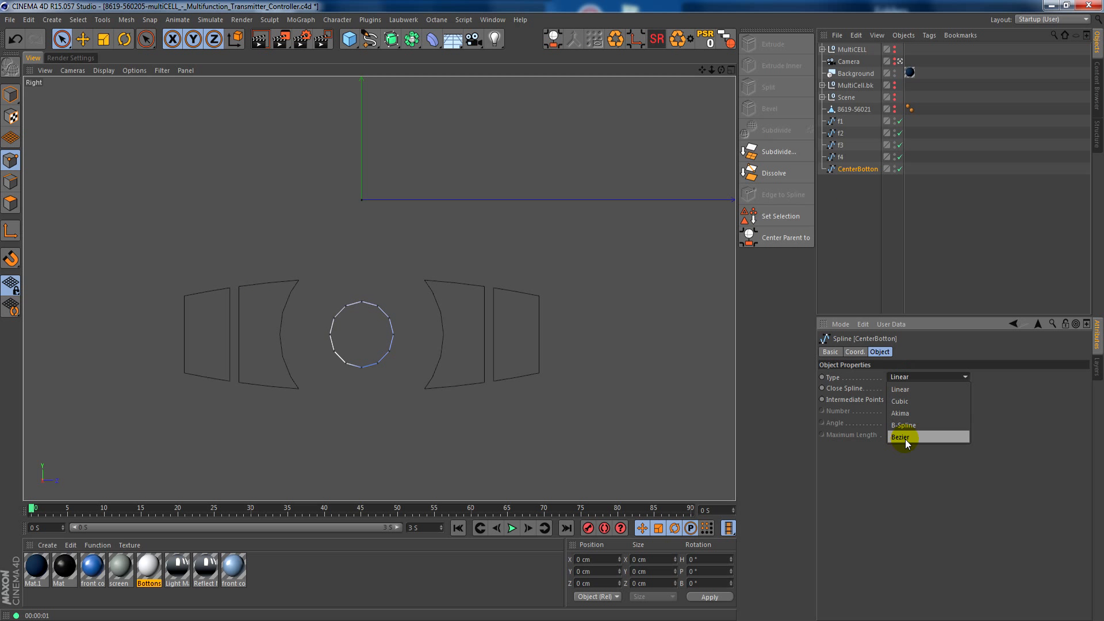
{"action": "left_click", "coordinate": [905, 439]}
{"action": "left_click", "coordinate": [909, 399]}
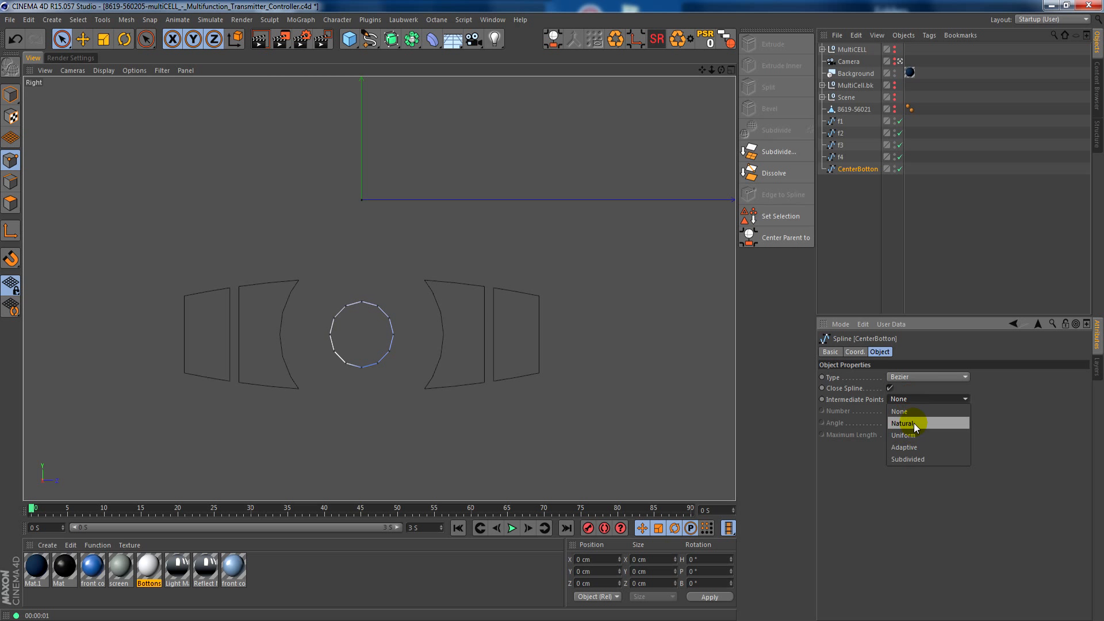
{"action": "left_click", "coordinate": [913, 423]}
{"action": "right_click_drag", "start_coordinate": [336, 352], "coordinate": [359, 348], "text": "alt"}
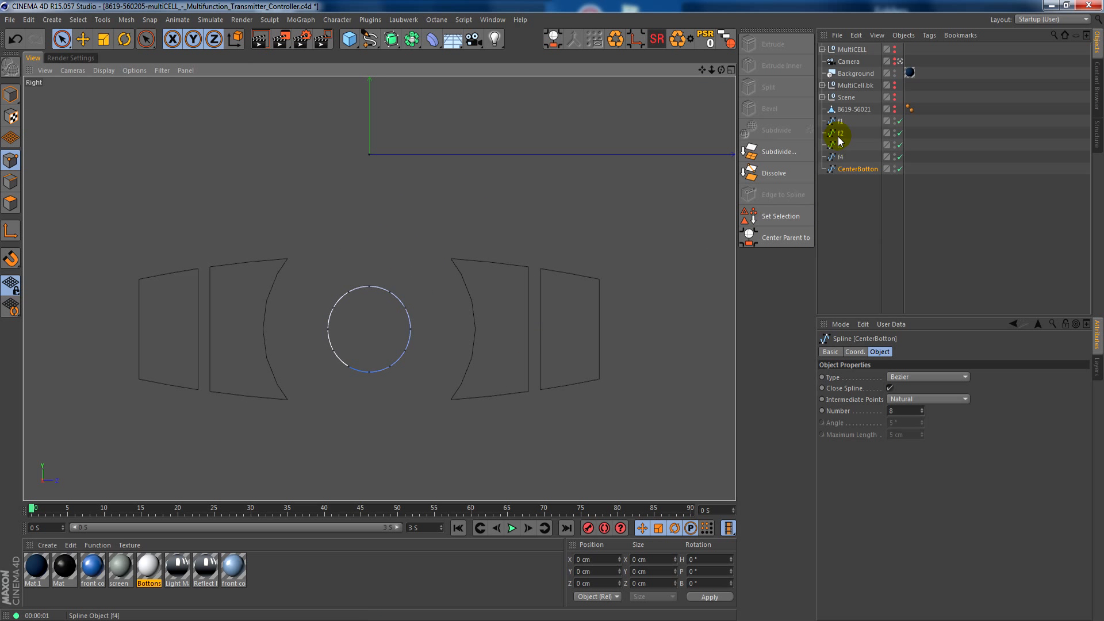
Set splines f1, f2, f3 and f4 together to type Cubic with Natural intermediate points.
{"action": "left_click", "coordinate": [841, 122]}
{"action": "key", "text": "shift+Down"}
{"action": "key", "text": "shift+Down"}
{"action": "key", "text": "shift+Down"}
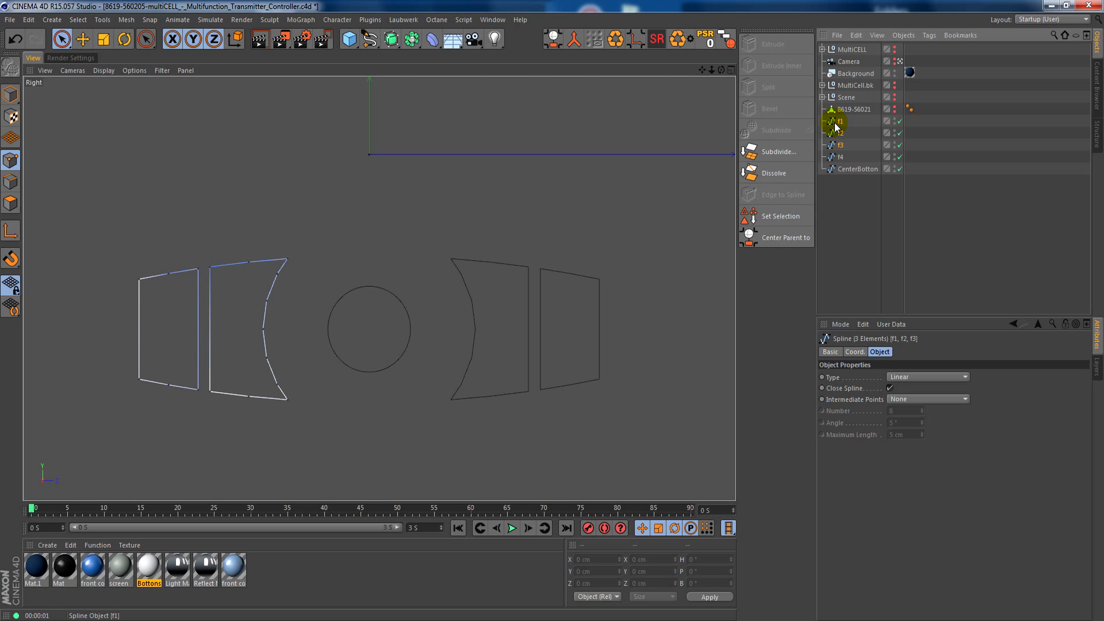
{"action": "left_click", "coordinate": [906, 378]}
{"action": "left_click", "coordinate": [908, 402]}
{"action": "left_click", "coordinate": [908, 399]}
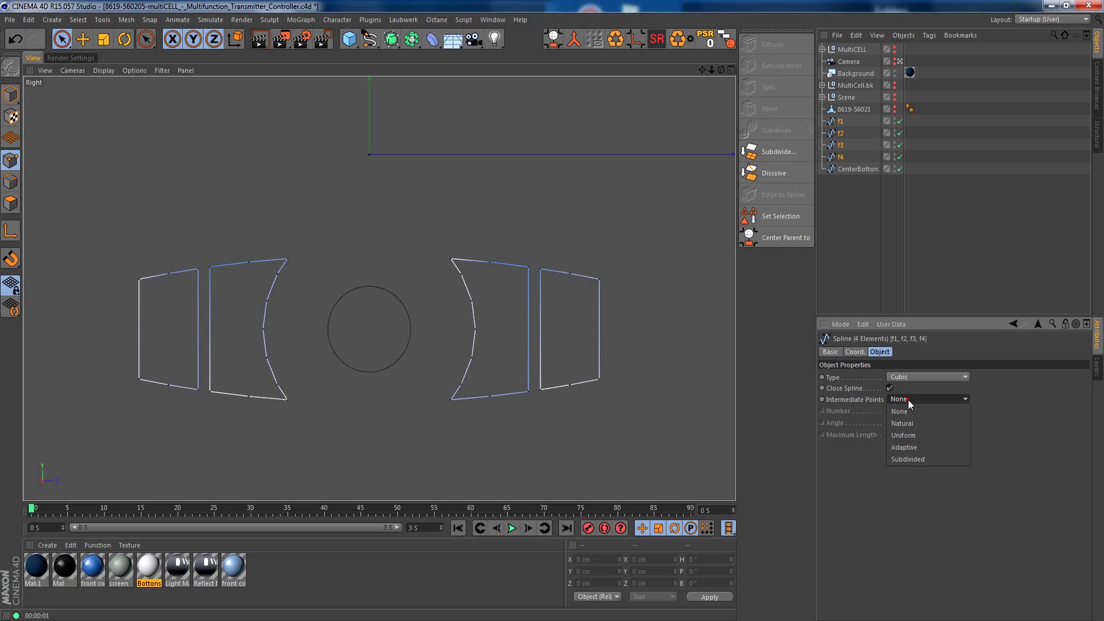
{"action": "left_click", "coordinate": [913, 423]}
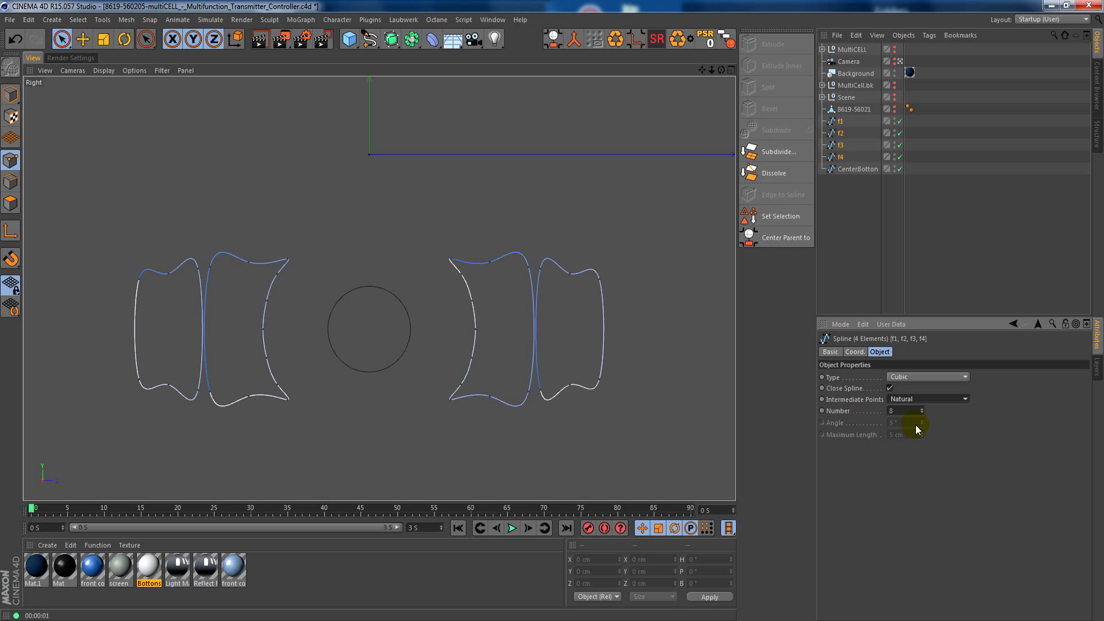
Apply Hard Interpolation to all the corner points of the f1, f2, f3 and f4 outlines, then clear the selection.
{"action": "left_click", "coordinate": [137, 280]}
{"action": "left_click", "coordinate": [201, 269], "text": "shift"}
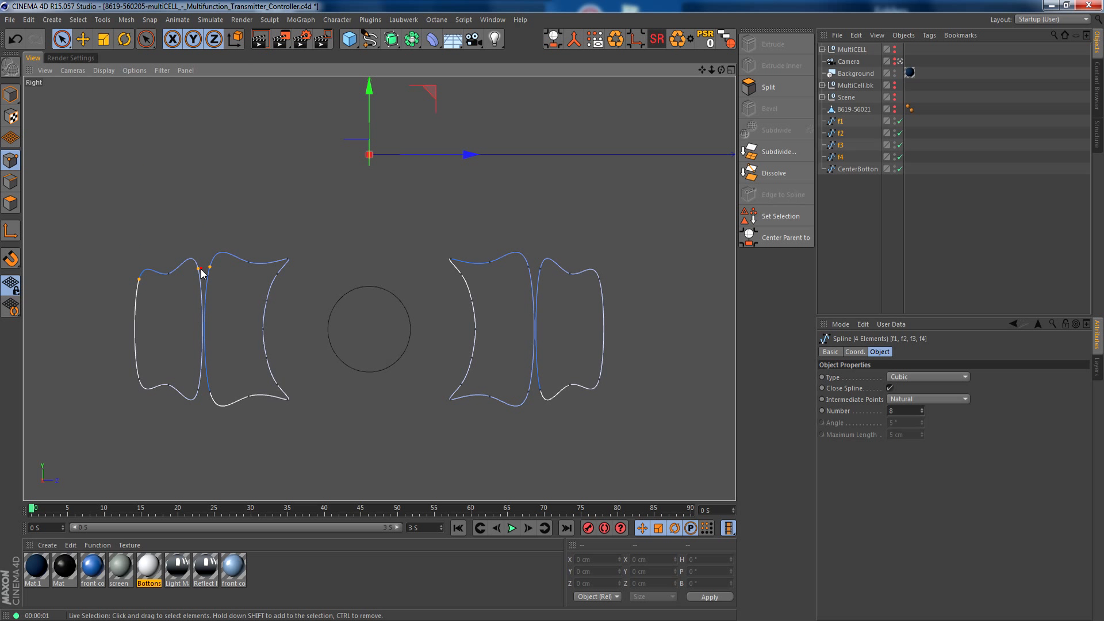
{"action": "left_click", "coordinate": [136, 380], "text": "shift"}
{"action": "left_click", "coordinate": [209, 393], "text": "shift"}
{"action": "left_click", "coordinate": [288, 400], "text": "shift"}
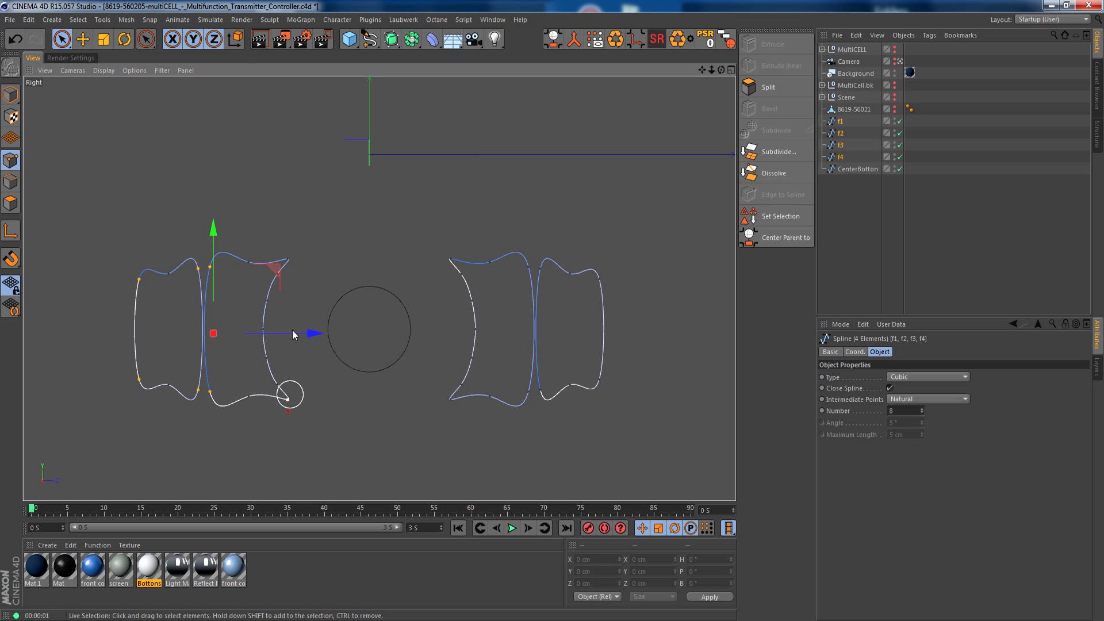
{"action": "left_click", "coordinate": [289, 259], "text": "shift"}
{"action": "left_click", "coordinate": [439, 258], "text": "shift"}
{"action": "left_click", "coordinate": [450, 399], "text": "shift"}
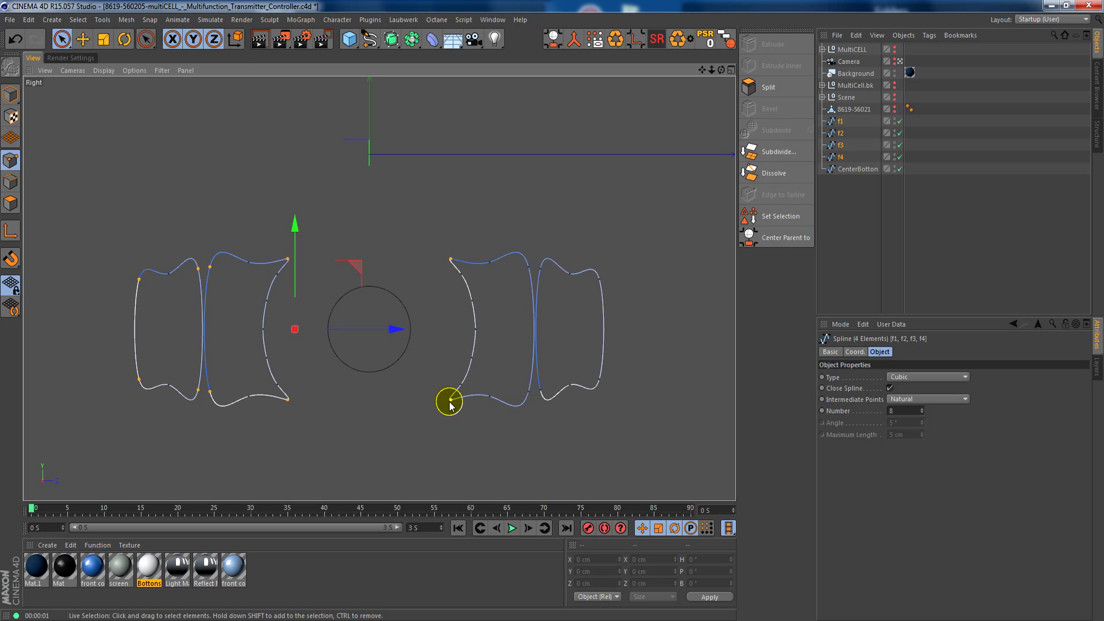
{"action": "left_click", "coordinate": [523, 405], "text": "shift"}
{"action": "left_click", "coordinate": [535, 392], "text": "shift"}
{"action": "left_click", "coordinate": [530, 273], "text": "shift"}
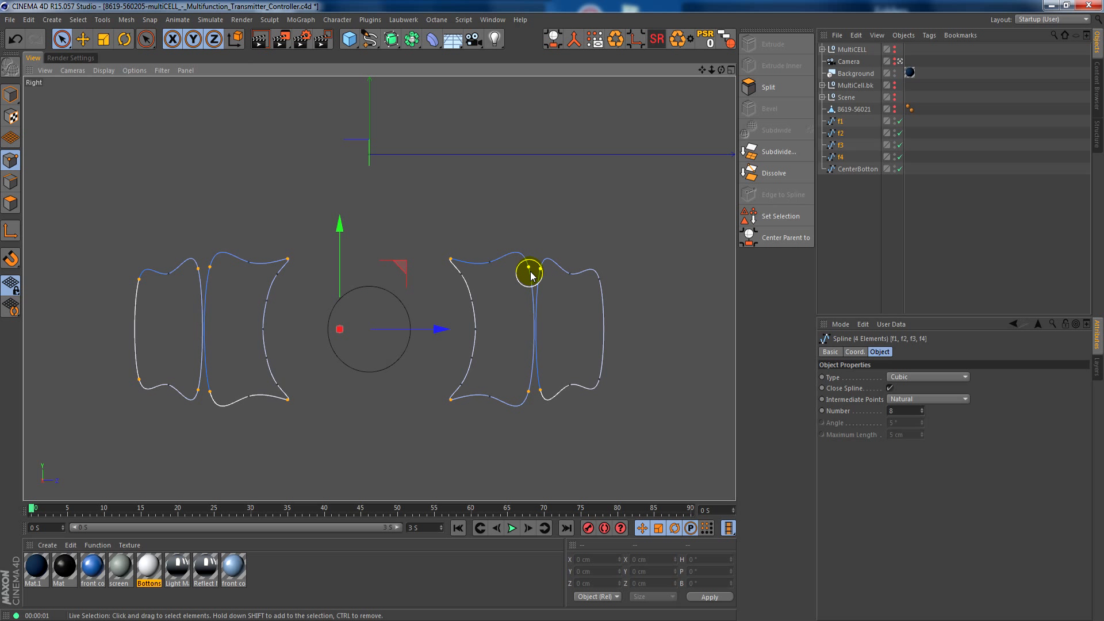
{"action": "left_click", "coordinate": [600, 279], "text": "shift"}
{"action": "left_click", "coordinate": [599, 380], "text": "shift"}
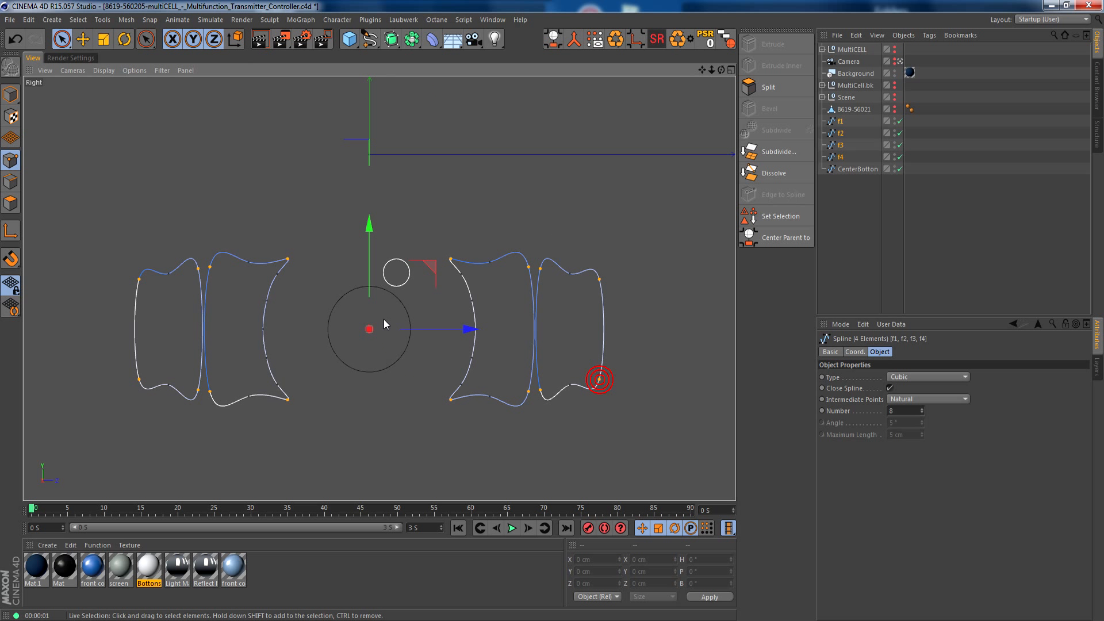
{"action": "right_click", "coordinate": [439, 196]}
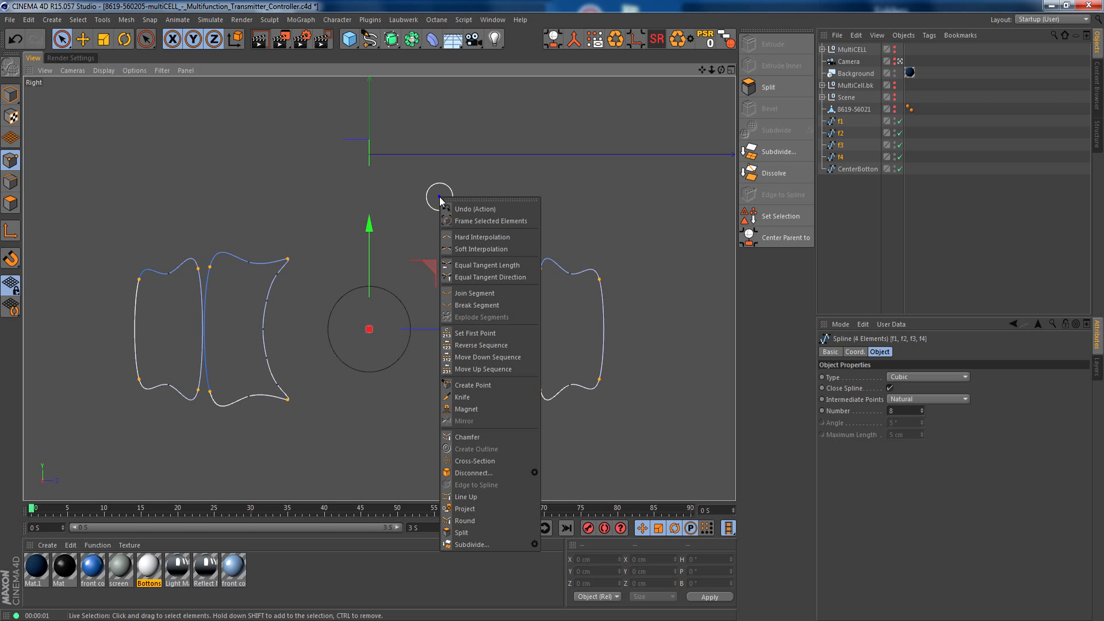
{"action": "left_click", "coordinate": [482, 237]}
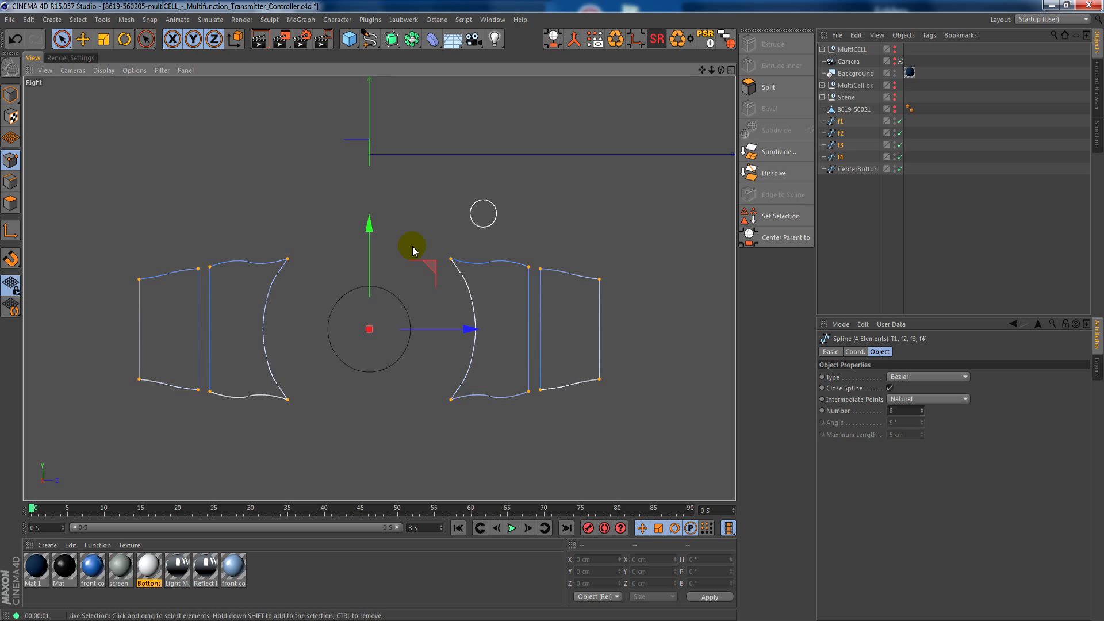
{"action": "left_click", "coordinate": [279, 190]}
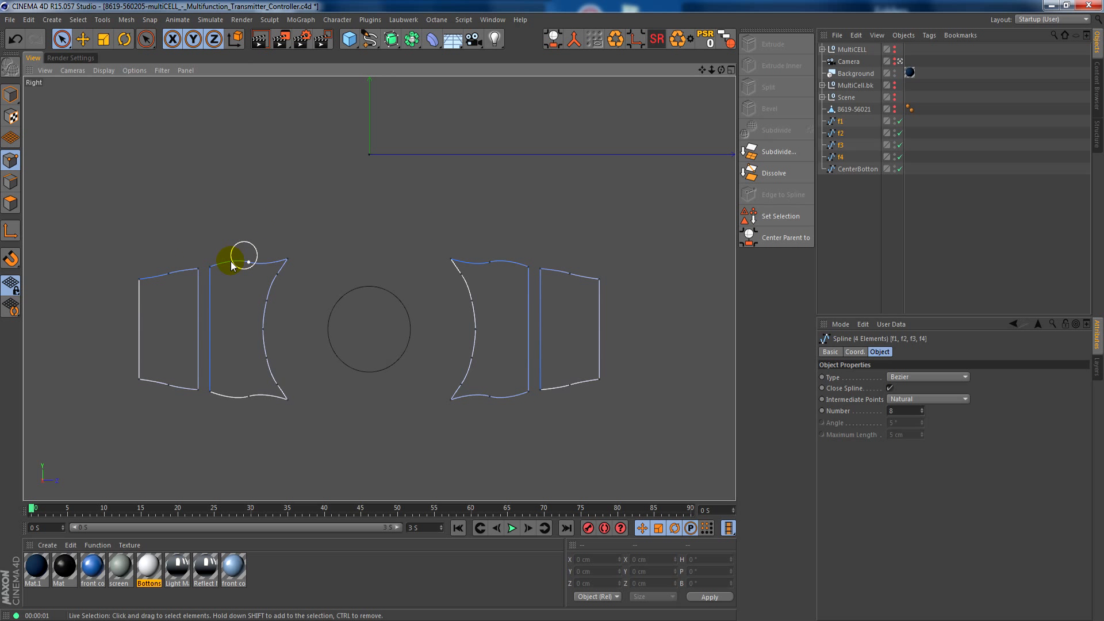
Use Line Up on the points along the upper edge and then the lower edge of the f1 outline.
{"action": "left_click", "coordinate": [136, 279]}
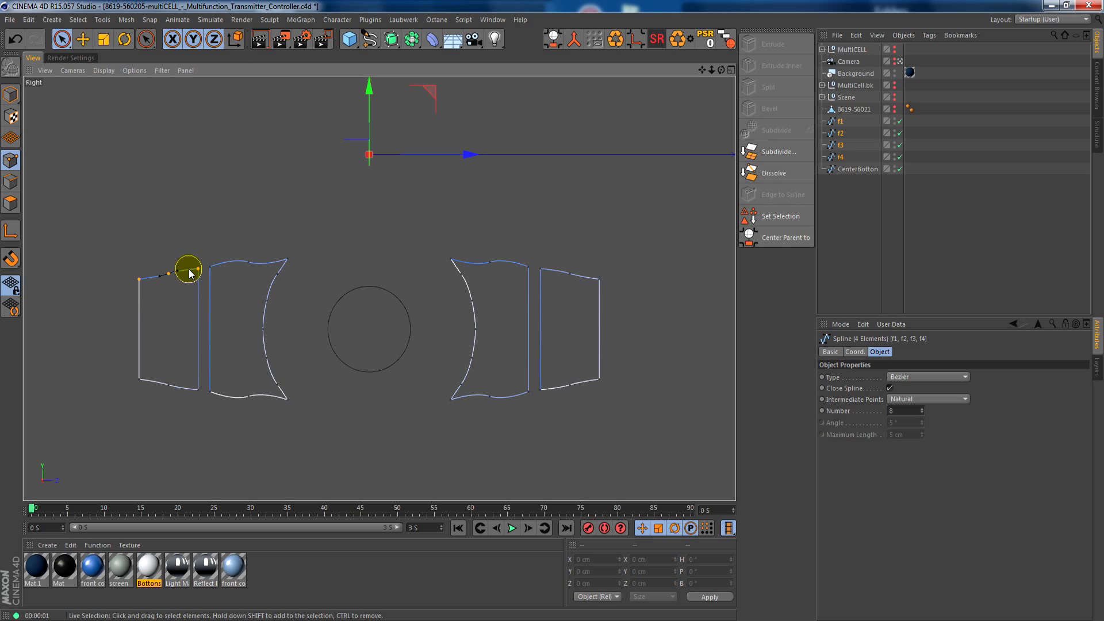
{"action": "left_click", "coordinate": [189, 273], "text": "shift"}
{"action": "right_click", "coordinate": [163, 268]}
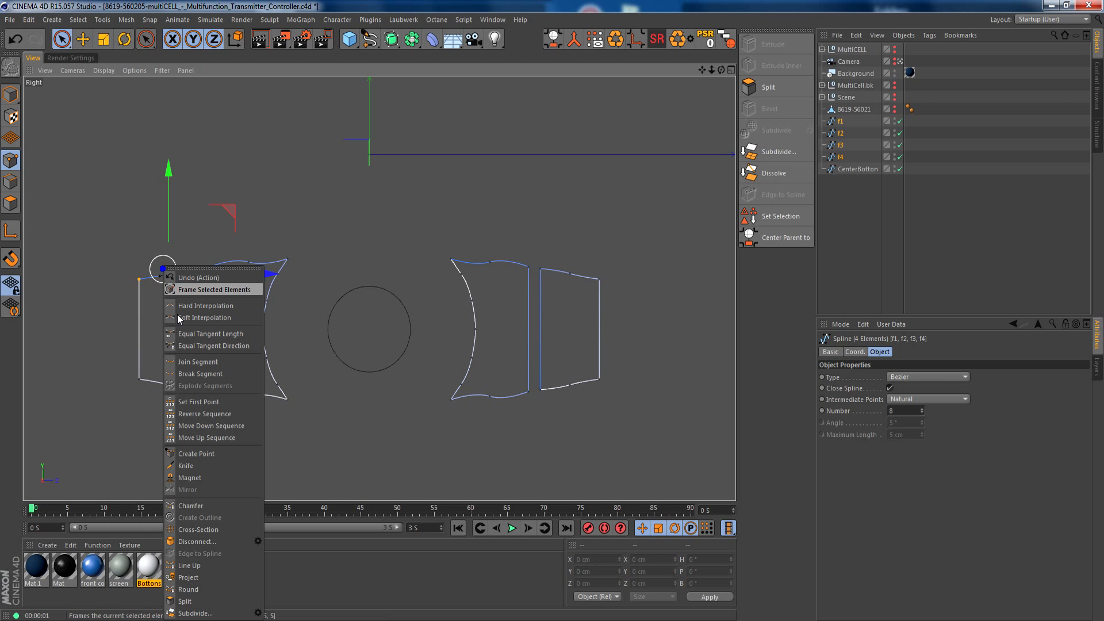
{"action": "left_click", "coordinate": [221, 565]}
{"action": "left_click", "coordinate": [135, 376]}
{"action": "left_click", "coordinate": [190, 391], "text": "shift"}
{"action": "right_click", "coordinate": [190, 392]}
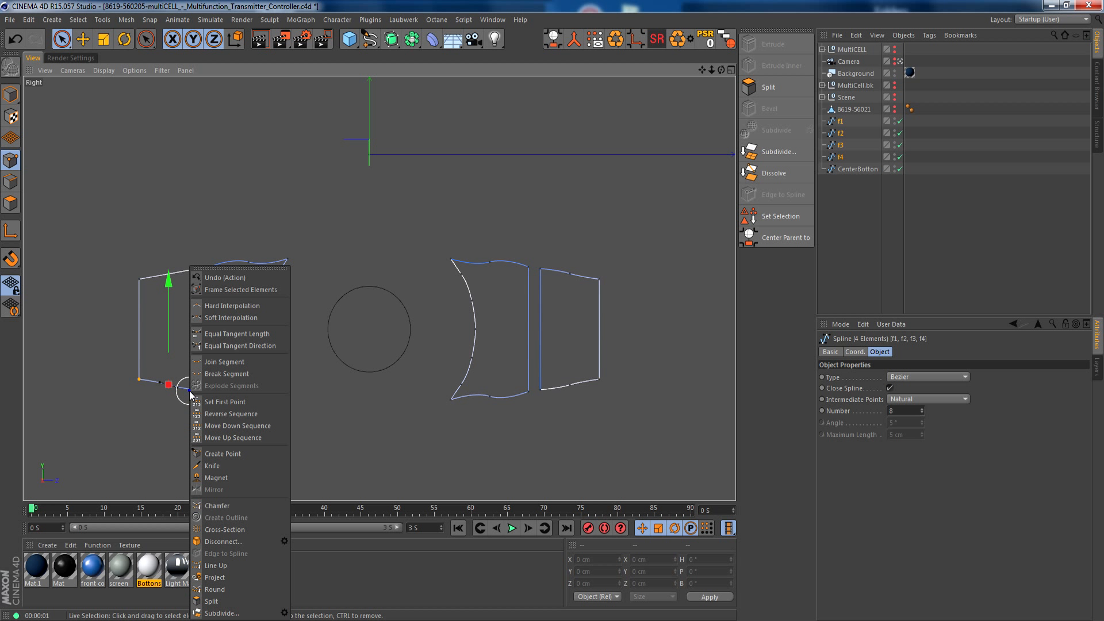
{"action": "left_click", "coordinate": [225, 566]}
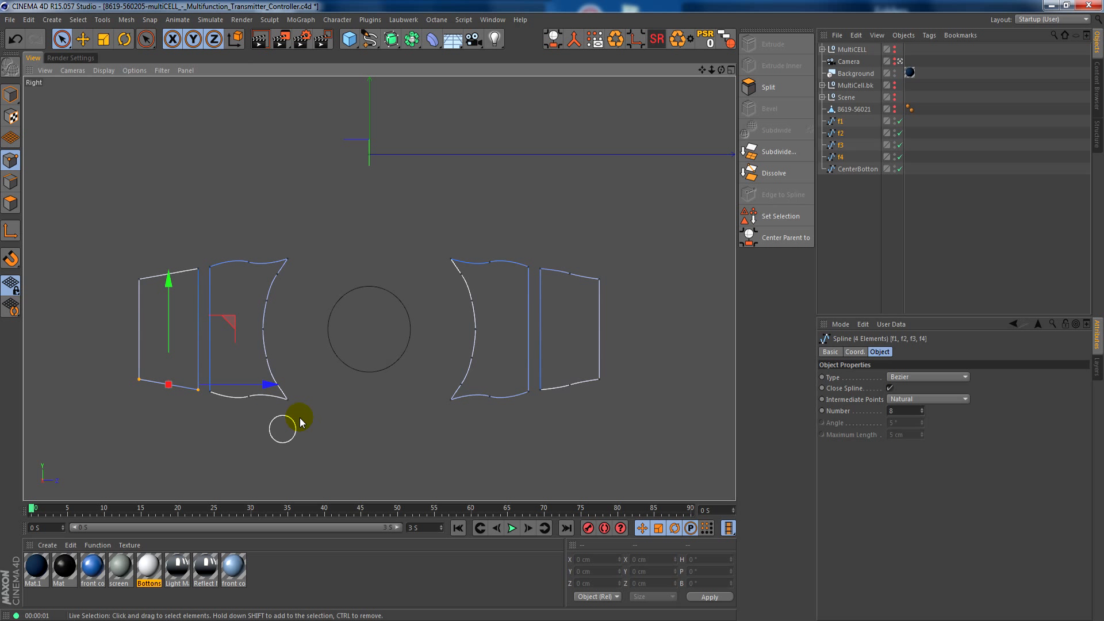
Straighten the lower and upper edges of the f2 outline by lining up their points.
{"action": "right_click", "coordinate": [216, 397]}
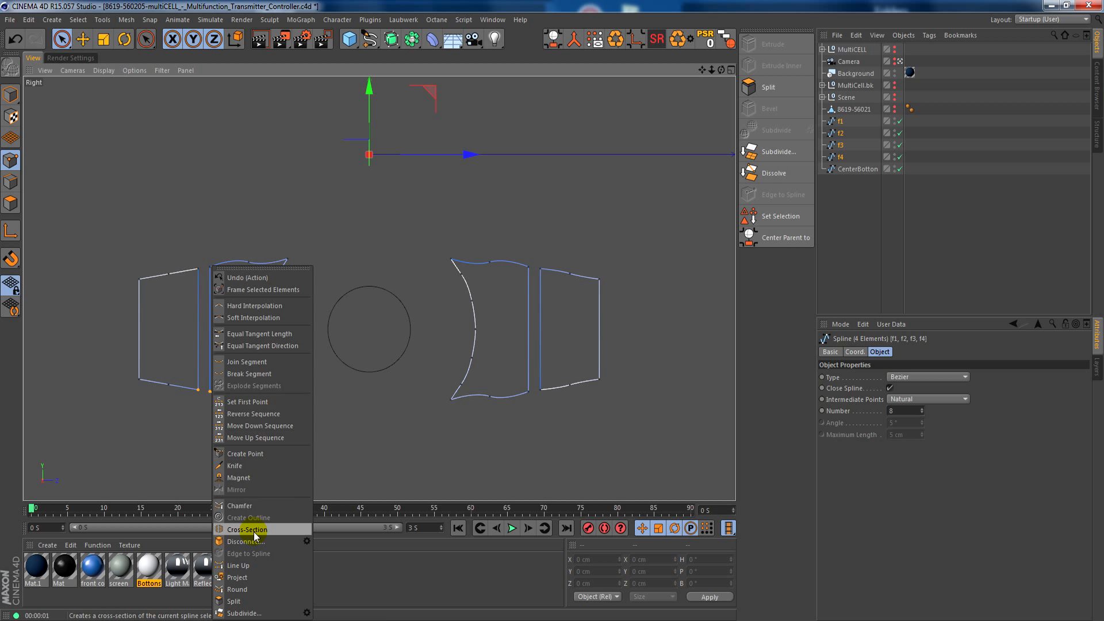
{"action": "left_click", "coordinate": [258, 565]}
{"action": "left_click", "coordinate": [217, 264]}
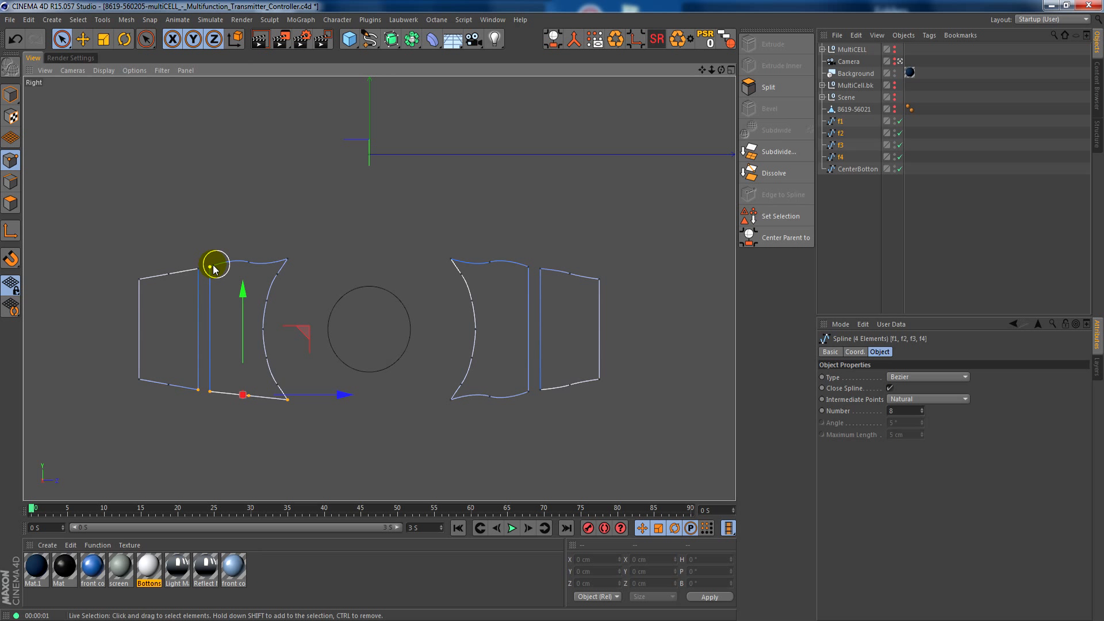
{"action": "left_click", "coordinate": [270, 291]}
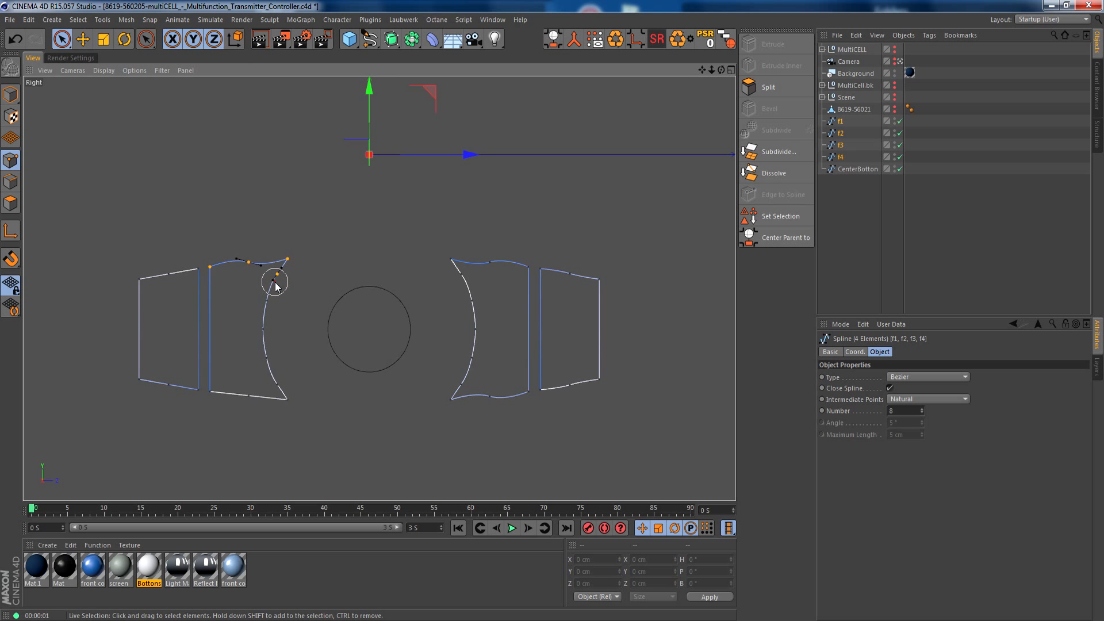
{"action": "right_click", "coordinate": [240, 243]}
{"action": "left_click", "coordinate": [288, 546]}
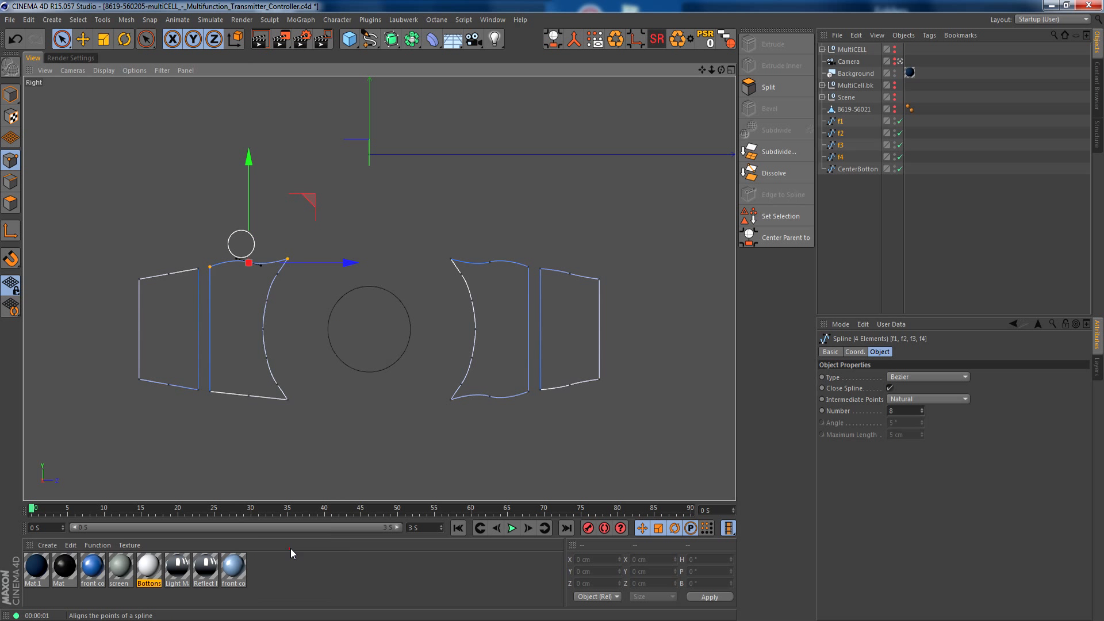
Try to line up the points along the upper edge of the f3 outline.
{"action": "left_click", "coordinate": [454, 257]}
{"action": "left_click", "coordinate": [490, 262], "text": "shift"}
{"action": "right_click", "coordinate": [518, 262]}
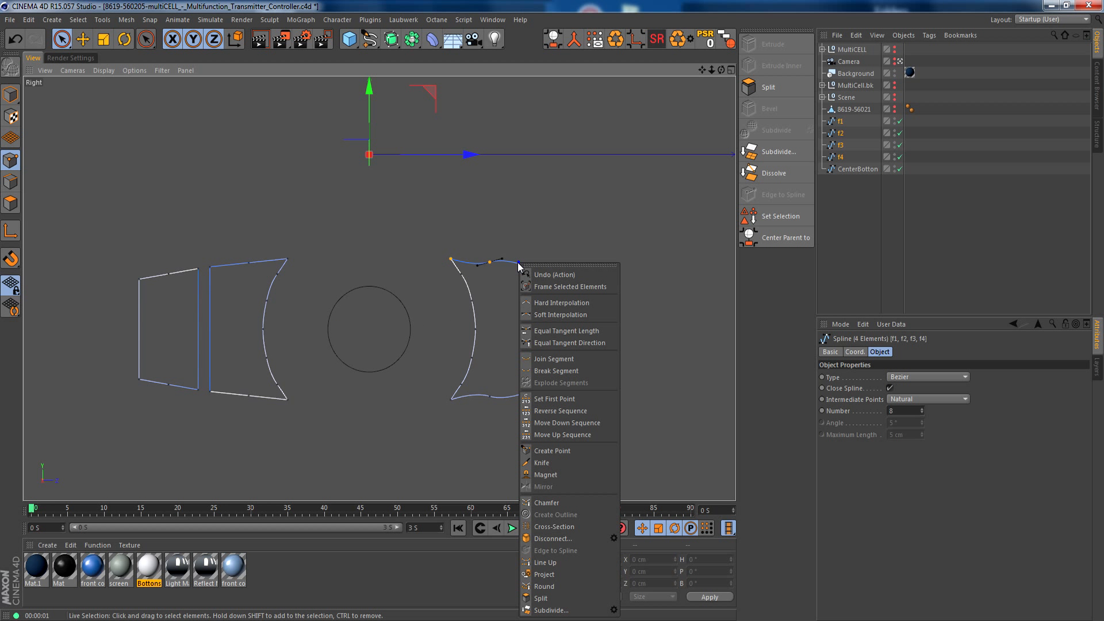
{"action": "left_click", "coordinate": [552, 562]}
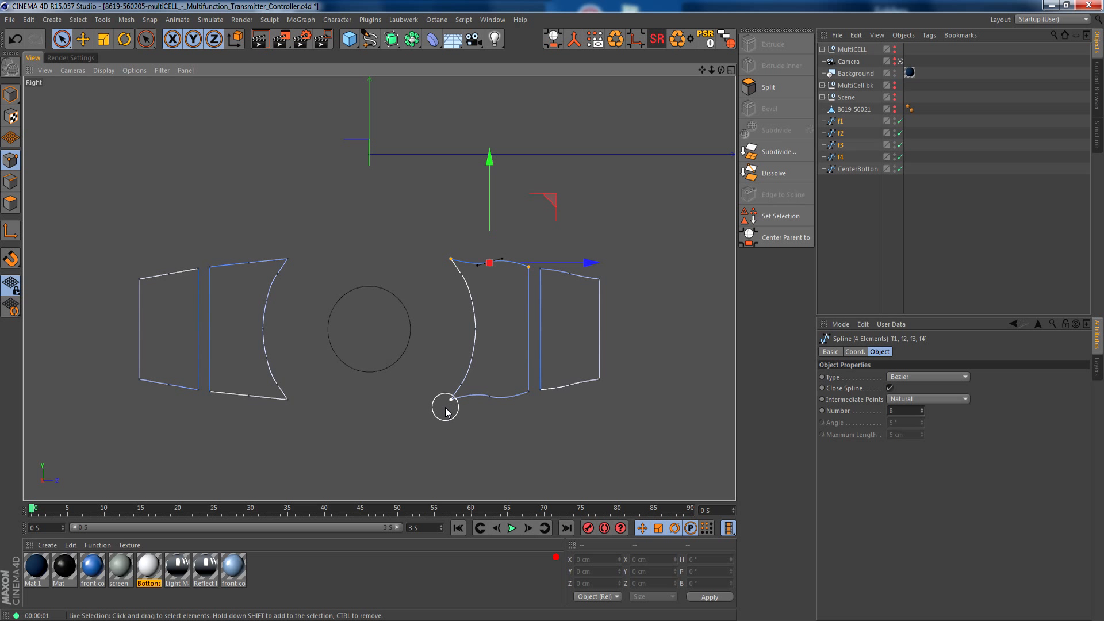
Line up the points along the lower edge of the f3 outline.
{"action": "left_click_drag", "start_coordinate": [447, 406], "coordinate": [523, 398]}
{"action": "right_click", "coordinate": [522, 397]}
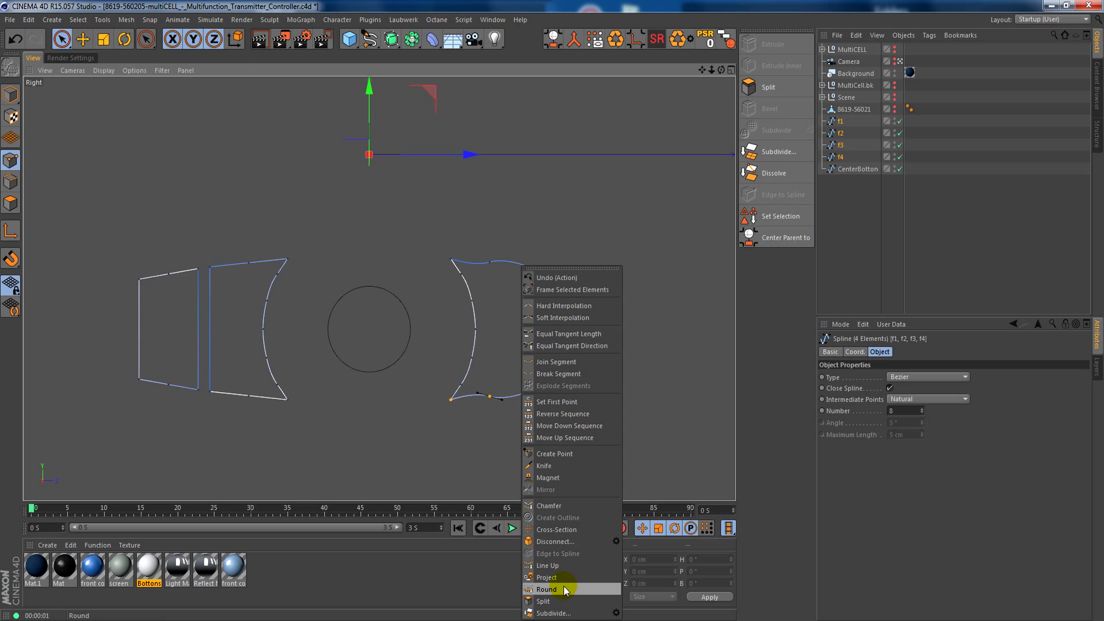
{"action": "left_click", "coordinate": [560, 564]}
Straighten the lower and upper edges of the f4 outline by lining up their points.
{"action": "left_click_drag", "start_coordinate": [607, 367], "coordinate": [552, 386]}
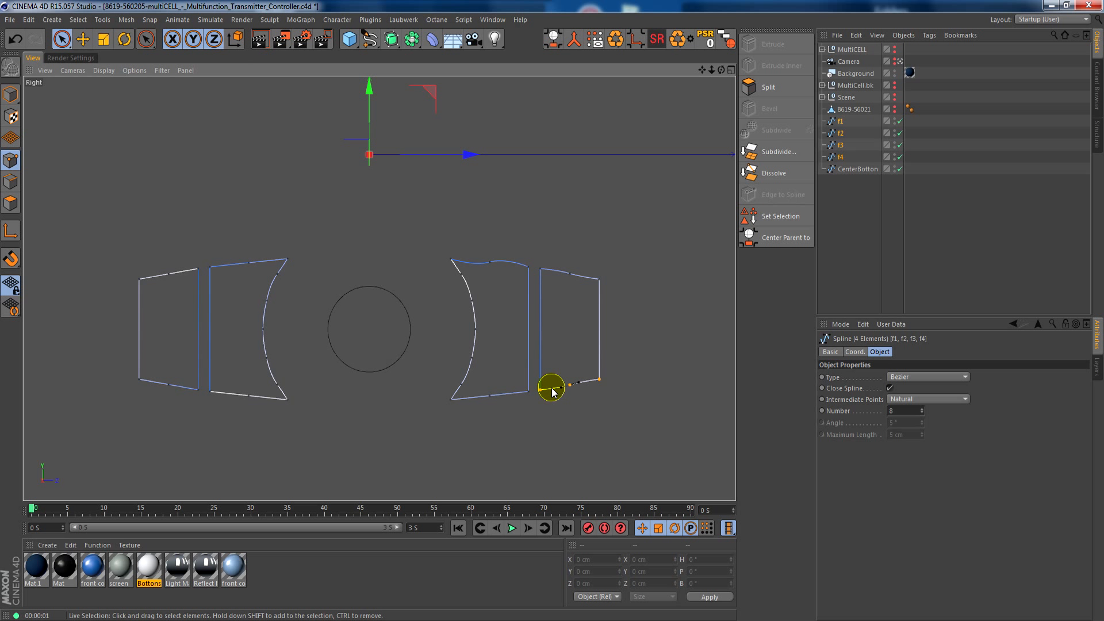
{"action": "right_click", "coordinate": [552, 387]}
{"action": "left_click", "coordinate": [603, 565]}
{"action": "left_click", "coordinate": [598, 276]}
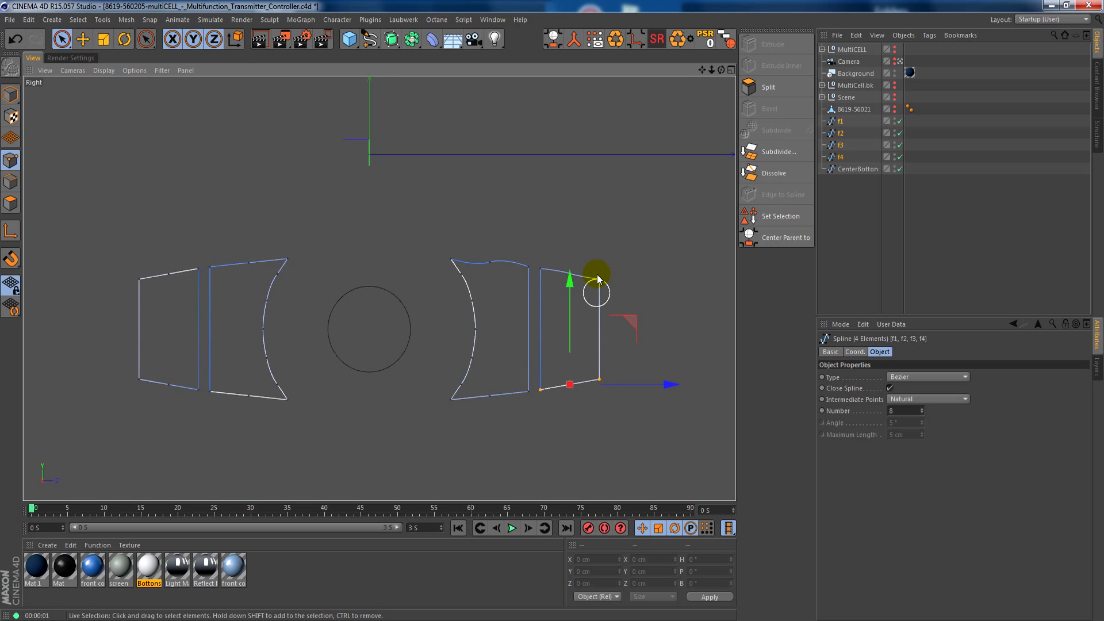
{"action": "right_click", "coordinate": [551, 272]}
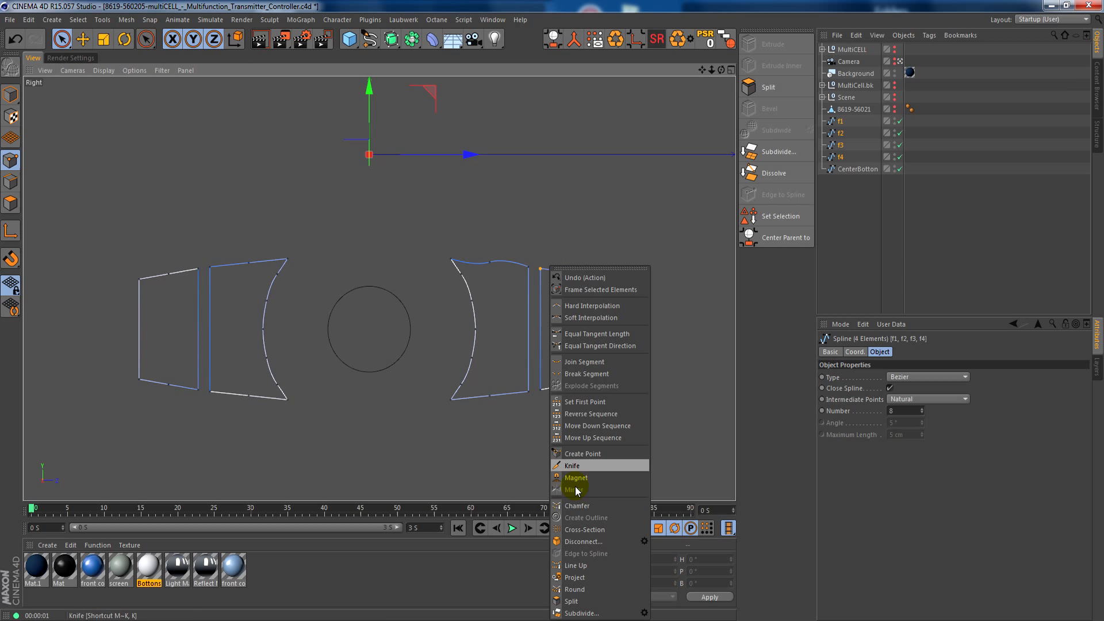
{"action": "left_click", "coordinate": [591, 564]}
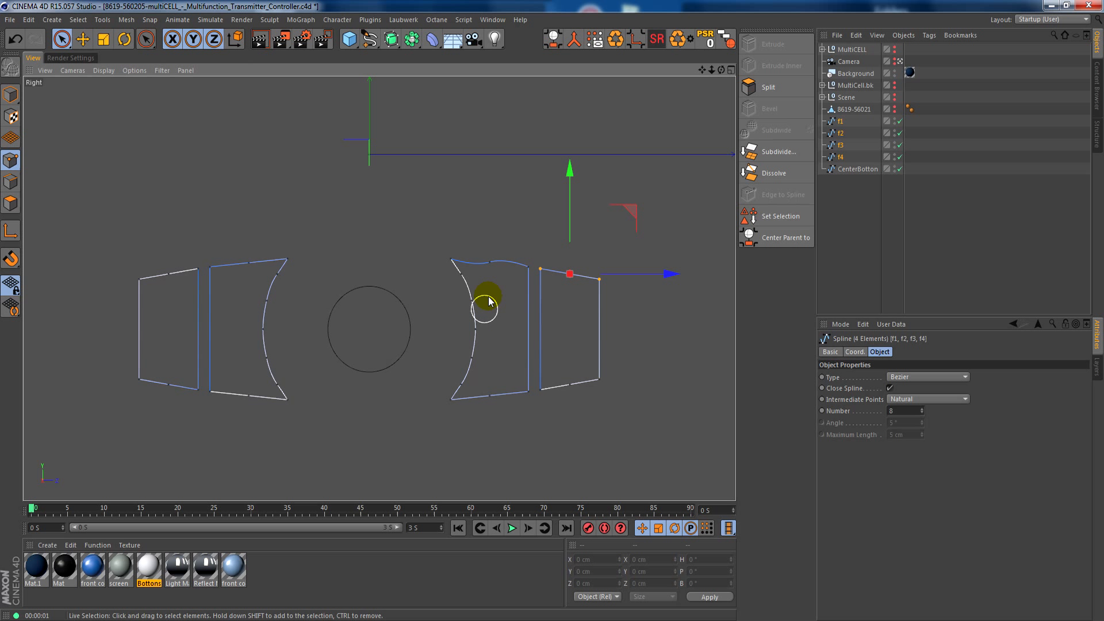
Line up the points along the wavy upper edge of the f3 outline.
{"action": "left_click", "coordinate": [453, 258]}
{"action": "right_click", "coordinate": [524, 267]}
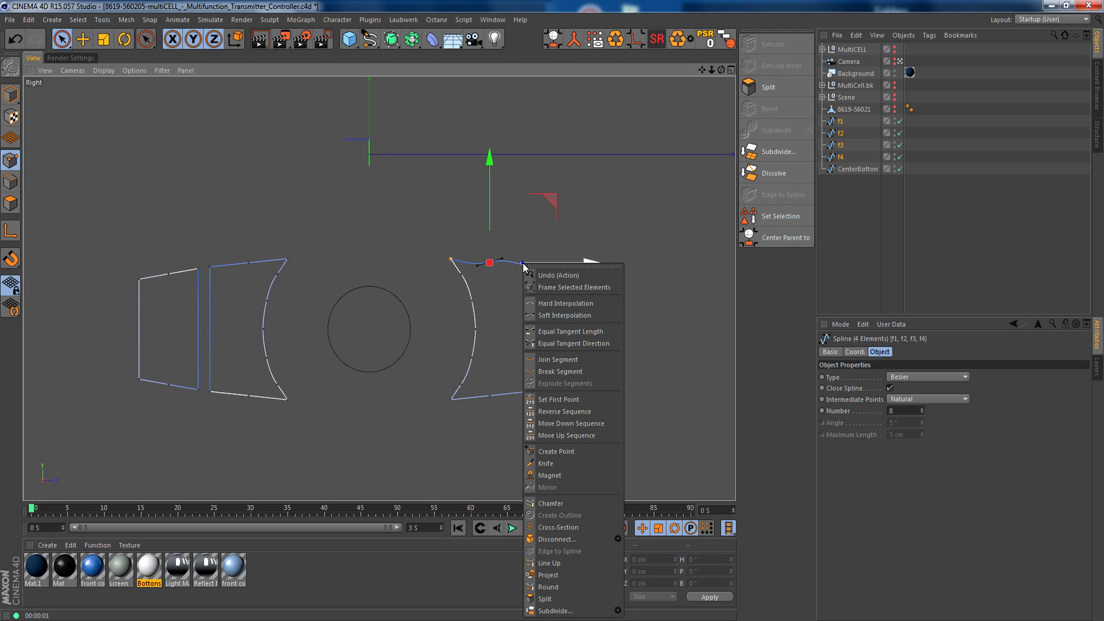
{"action": "left_click", "coordinate": [578, 575]}
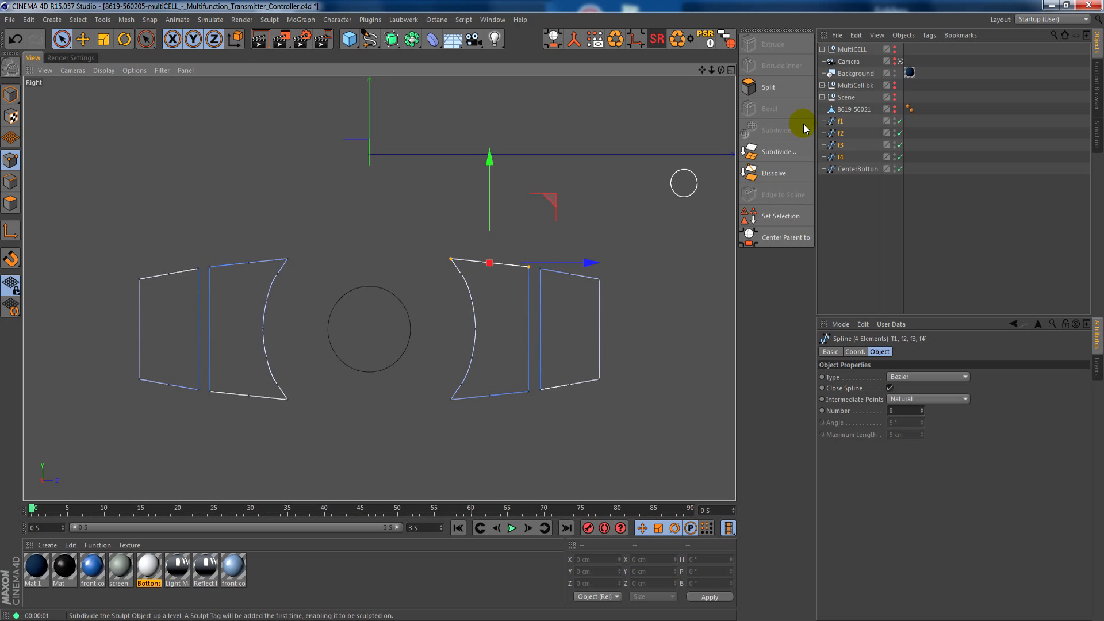
Select the corner points of the four outlines f1 to f4 and chamfer them with a 0.4 cm radius.
{"action": "left_click", "coordinate": [138, 280], "text": "shift"}
{"action": "left_click", "coordinate": [205, 265], "text": "shift"}
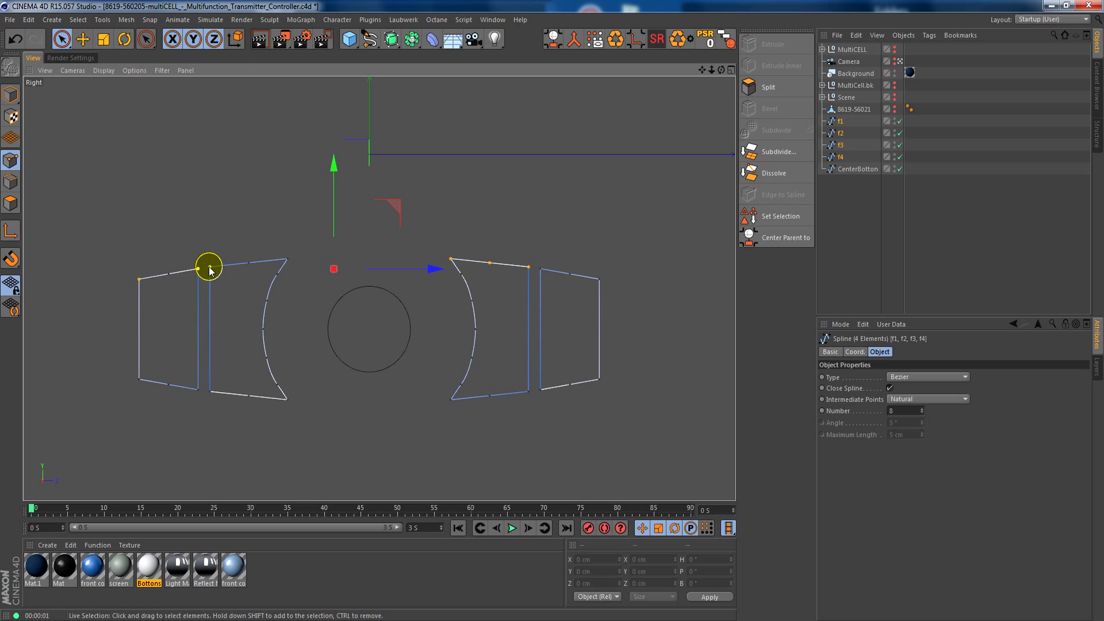
{"action": "left_click", "coordinate": [205, 389], "text": "shift"}
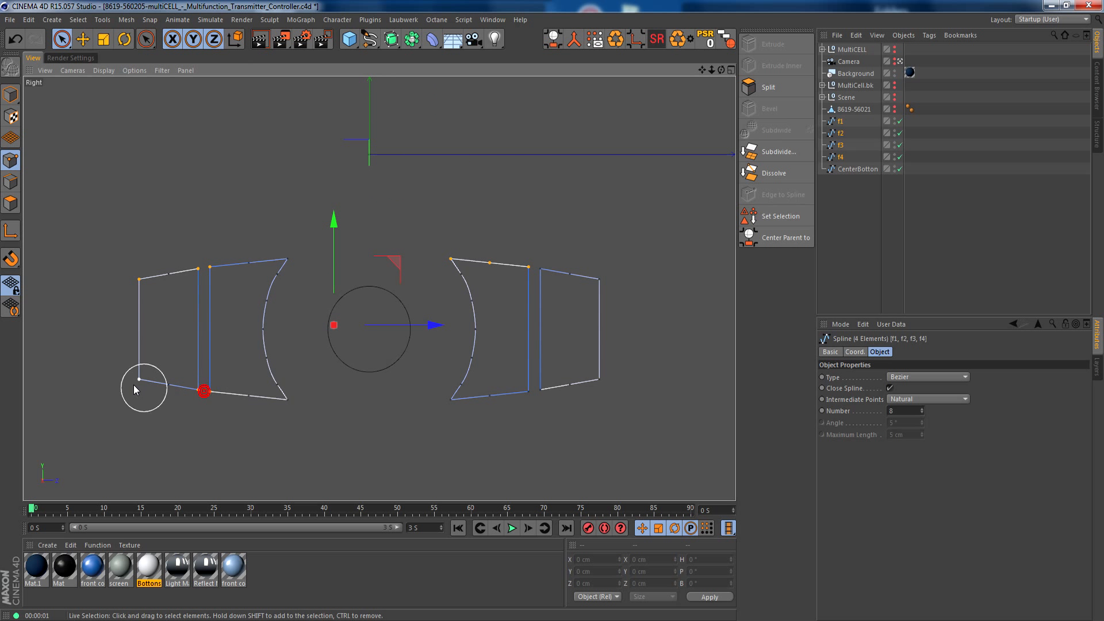
{"action": "left_click", "coordinate": [133, 385], "text": "shift"}
{"action": "left_click", "coordinate": [285, 411], "text": "shift"}
{"action": "left_click", "coordinate": [294, 242], "text": "shift"}
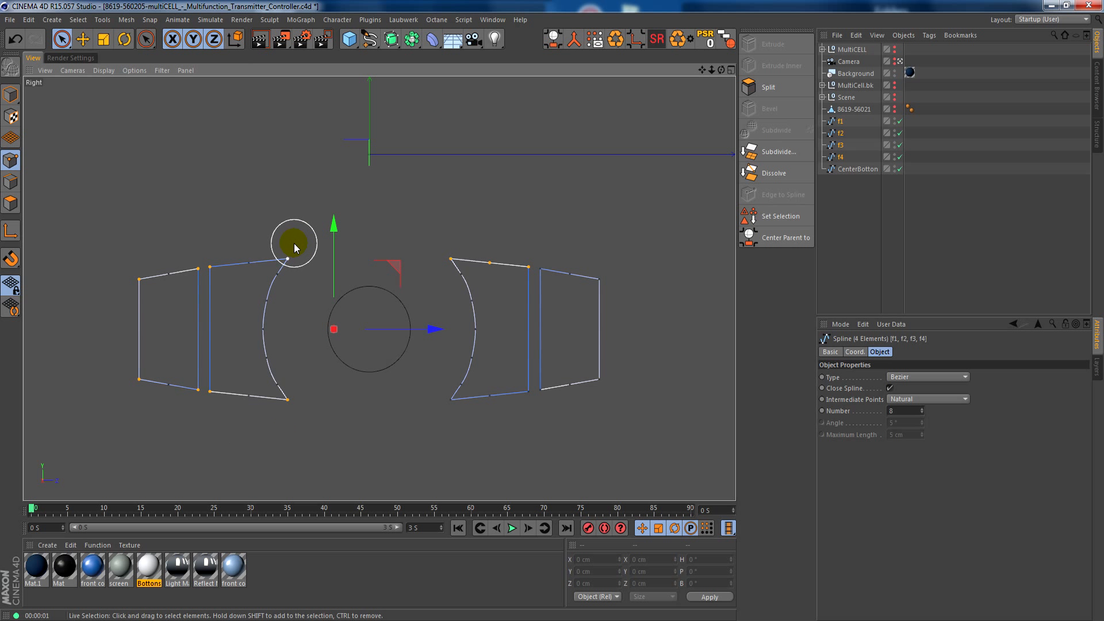
{"action": "left_click", "coordinate": [438, 414], "text": "shift"}
{"action": "left_click", "coordinate": [530, 399], "text": "shift"}
{"action": "left_click", "coordinate": [541, 269], "text": "shift"}
{"action": "left_click", "coordinate": [604, 280], "text": "shift"}
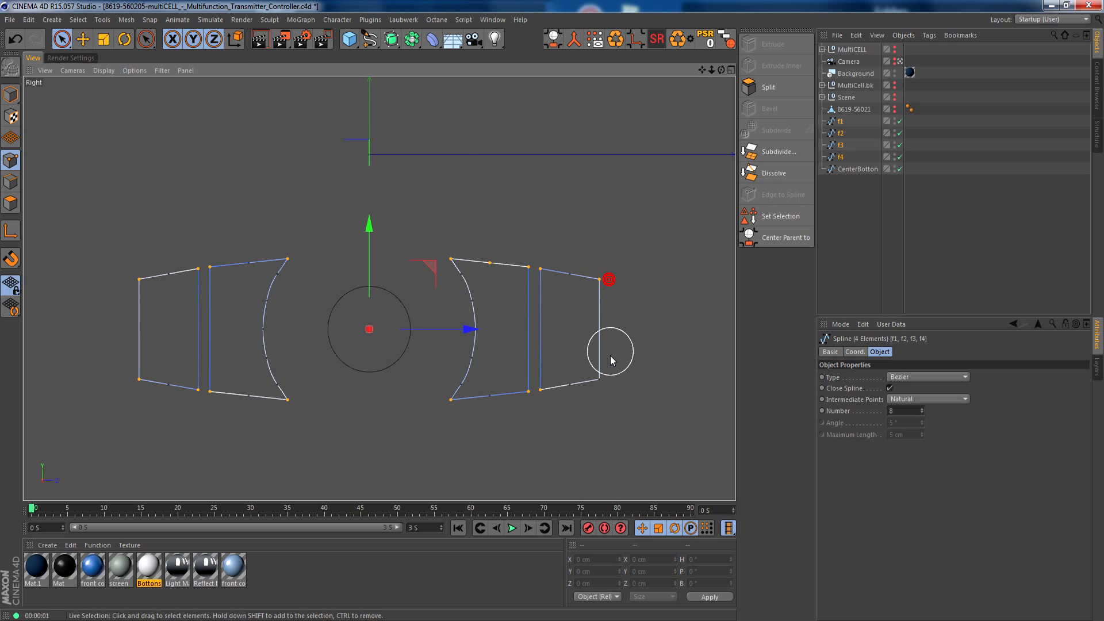
{"action": "left_click", "coordinate": [612, 371], "text": "shift"}
{"action": "right_click", "coordinate": [423, 260]}
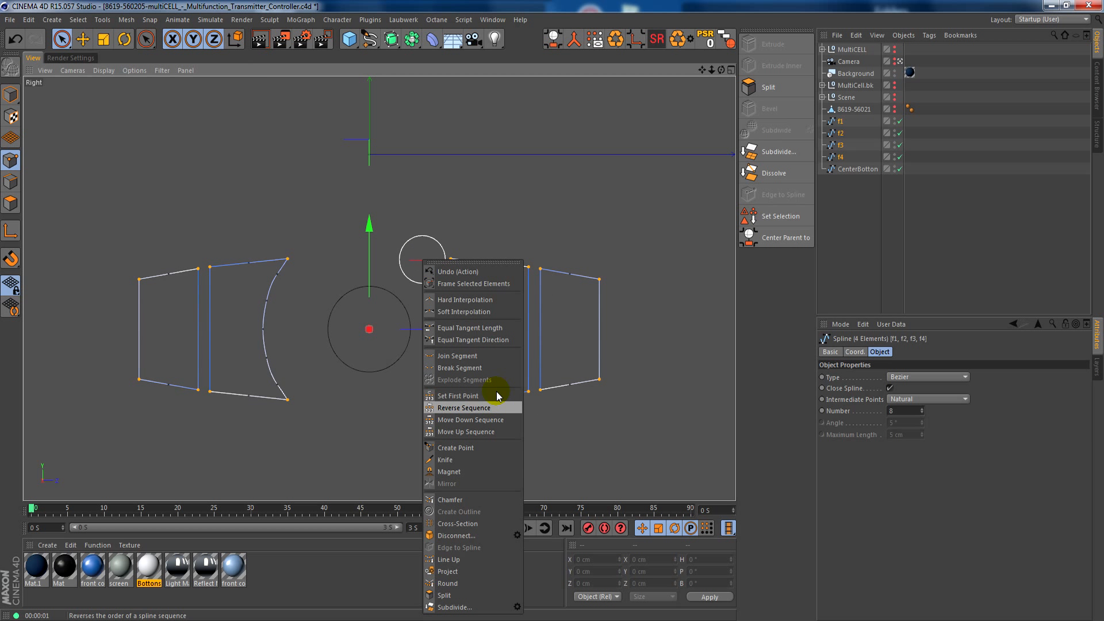
{"action": "left_click", "coordinate": [487, 498]}
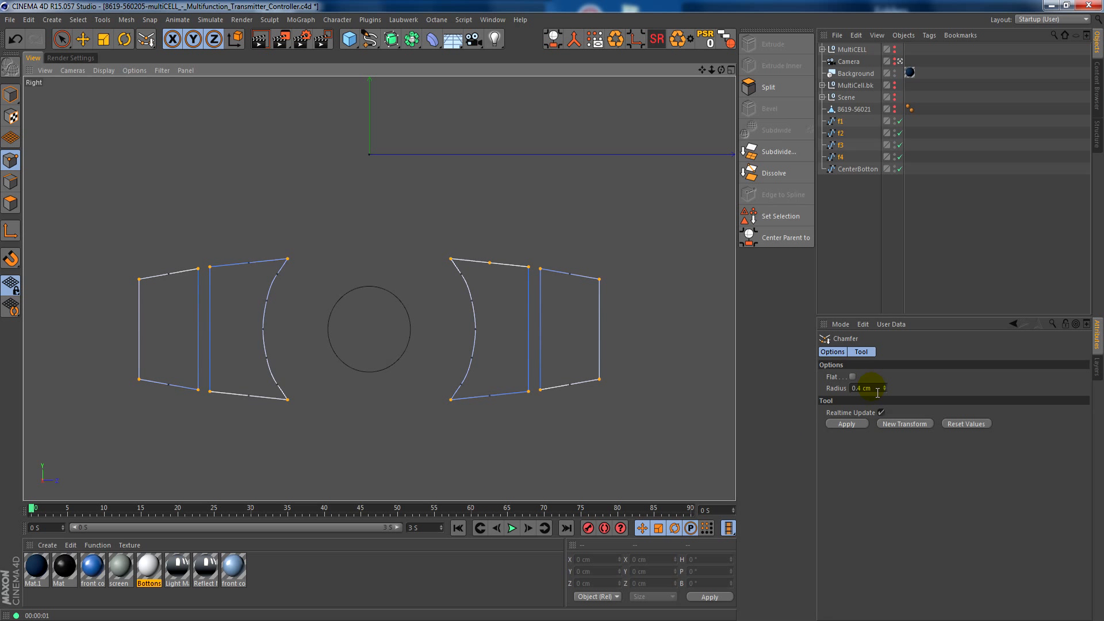
{"action": "left_click", "coordinate": [865, 424]}
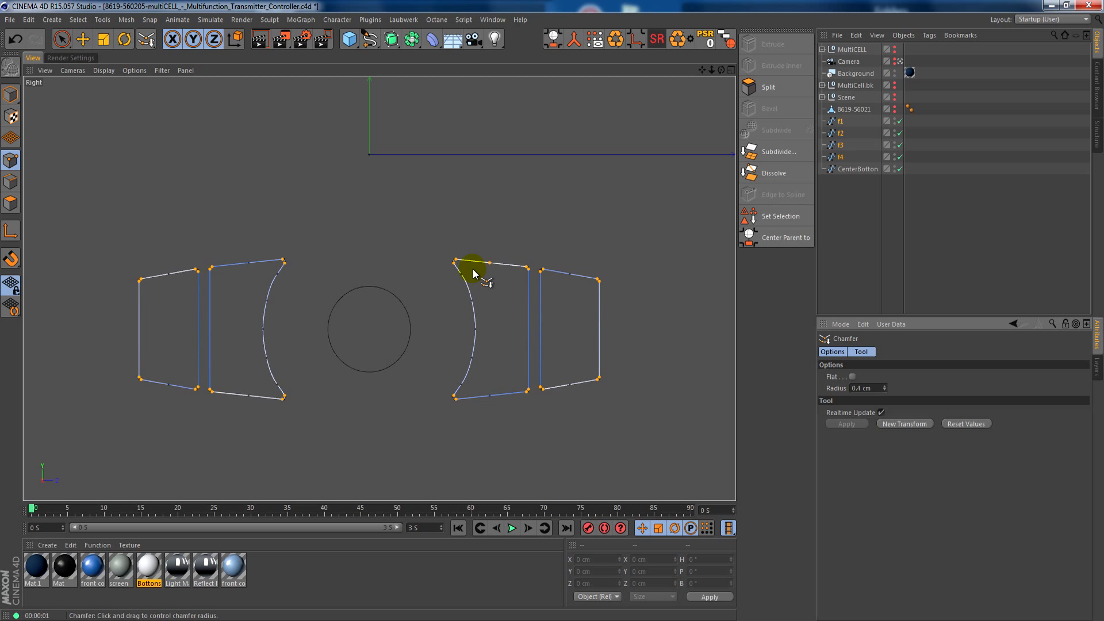
Set the radius of the corner chamfer on the button outlines to 0.3 cm.
{"action": "scroll", "coordinate": [473, 274], "scroll_direction": "up", "scroll_amount": 6}
{"action": "scroll", "coordinate": [471, 246], "scroll_direction": "down", "scroll_amount": 5}
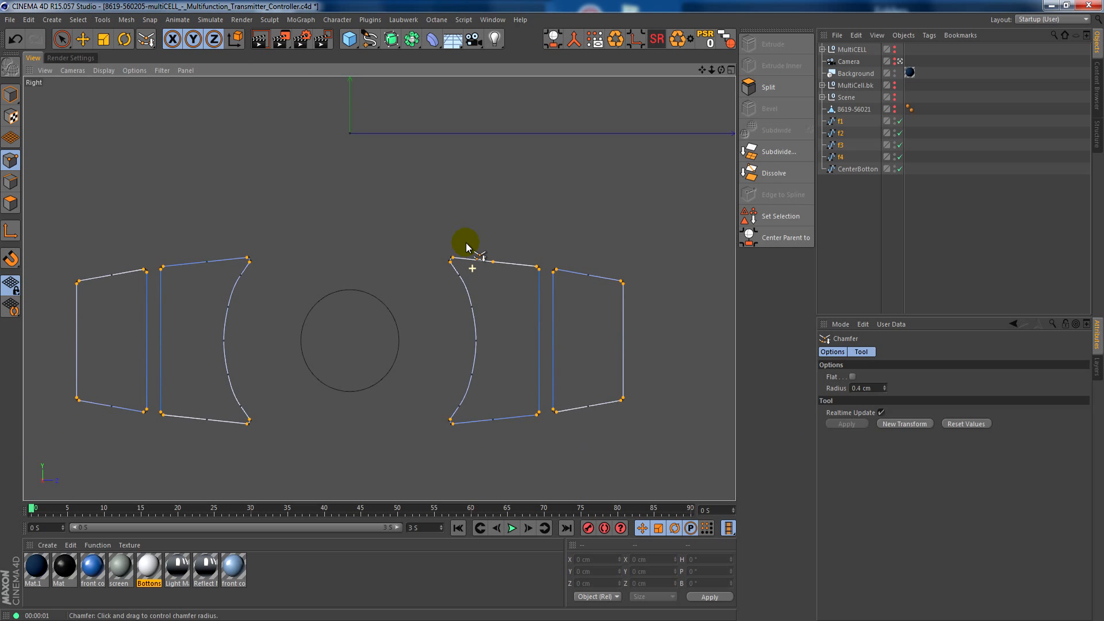
{"action": "scroll", "coordinate": [467, 299], "scroll_direction": "down", "scroll_amount": 4}
{"action": "scroll", "coordinate": [457, 268], "scroll_direction": "up", "scroll_amount": 6}
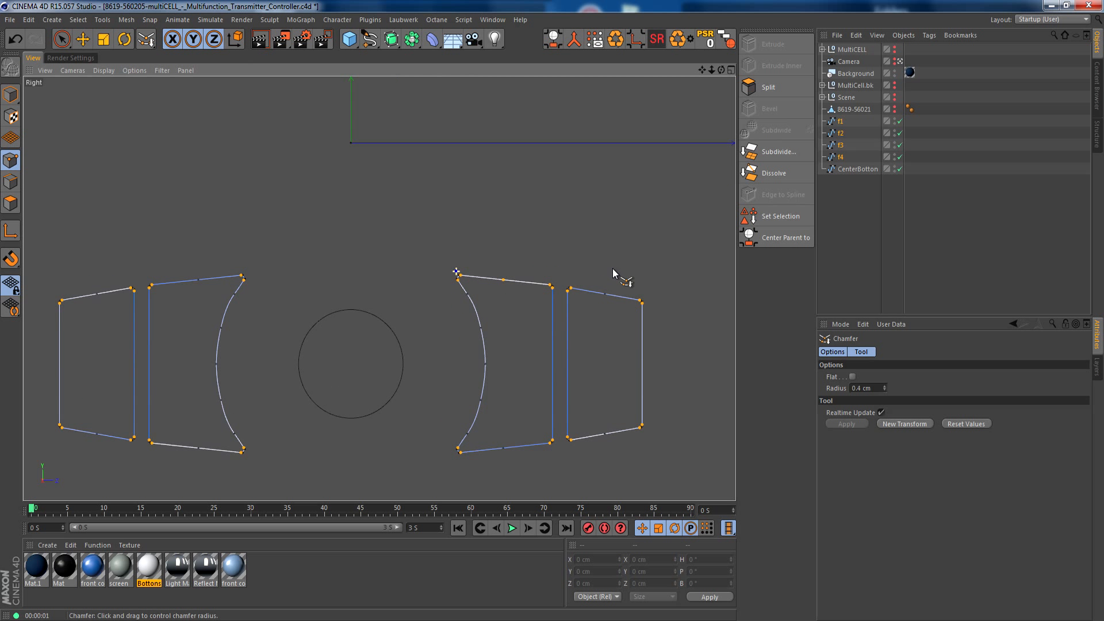
{"action": "scroll", "coordinate": [550, 310], "scroll_direction": "down", "scroll_amount": 5}
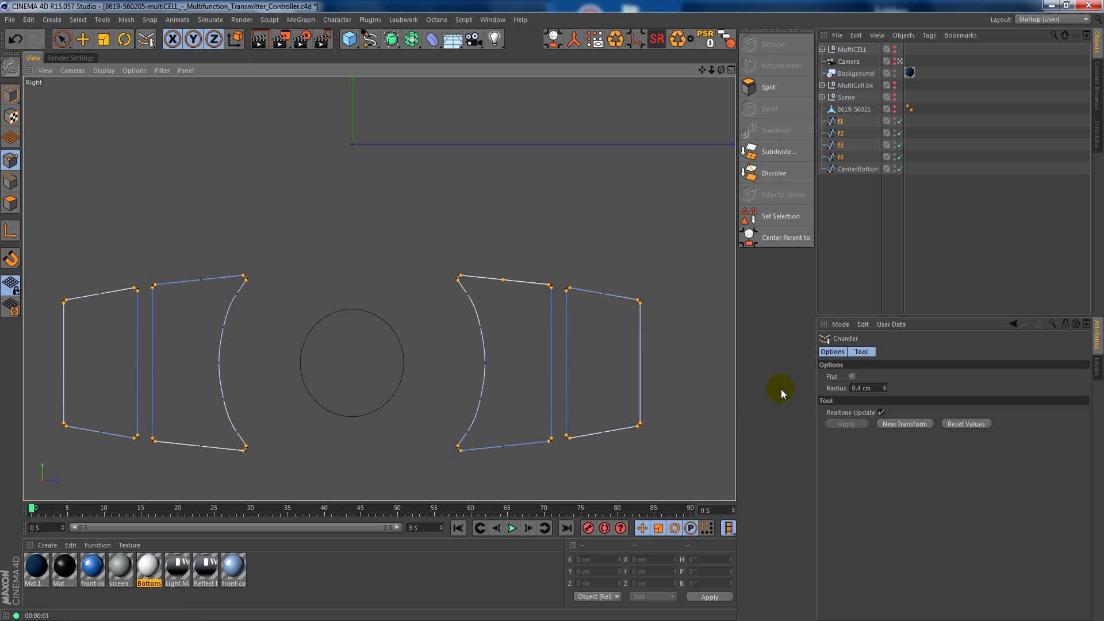
{"action": "left_click", "coordinate": [879, 390]}
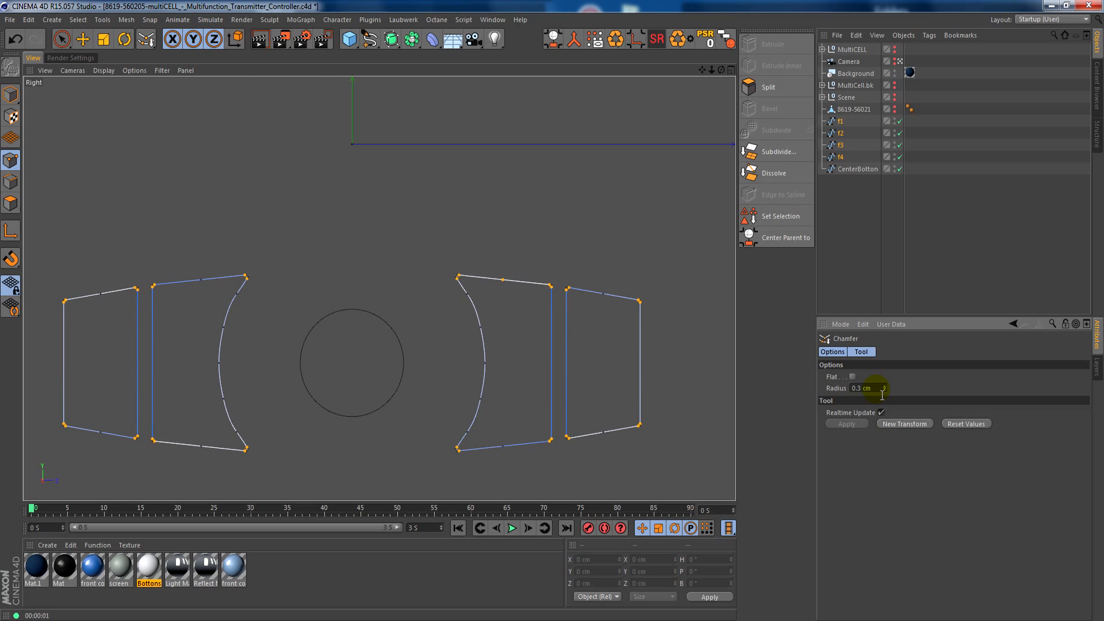
Deselect the outlines, make the MultiCELL group visible, and expand it in the object hierarchy.
{"action": "right_click_drag", "start_coordinate": [472, 259], "coordinate": [437, 482], "text": "alt"}
{"action": "right_click_drag", "start_coordinate": [443, 378], "coordinate": [443, 263], "text": "alt"}
{"action": "left_click", "coordinate": [837, 218]}
{"action": "left_click", "coordinate": [841, 121]}
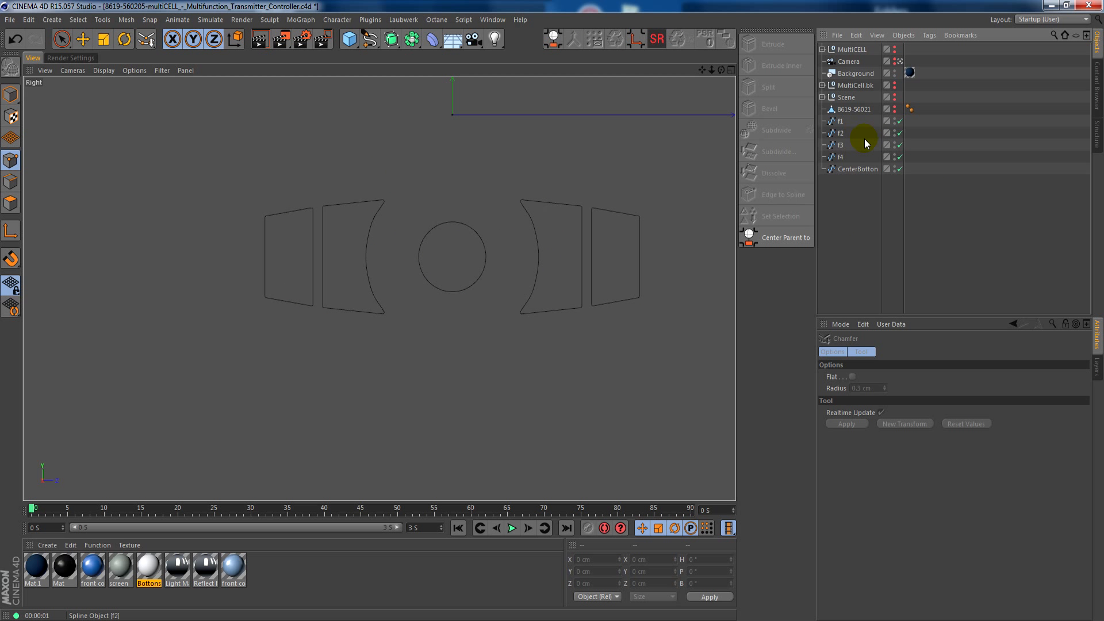
{"action": "left_click", "coordinate": [894, 50]}
{"action": "left_click", "coordinate": [822, 50]}
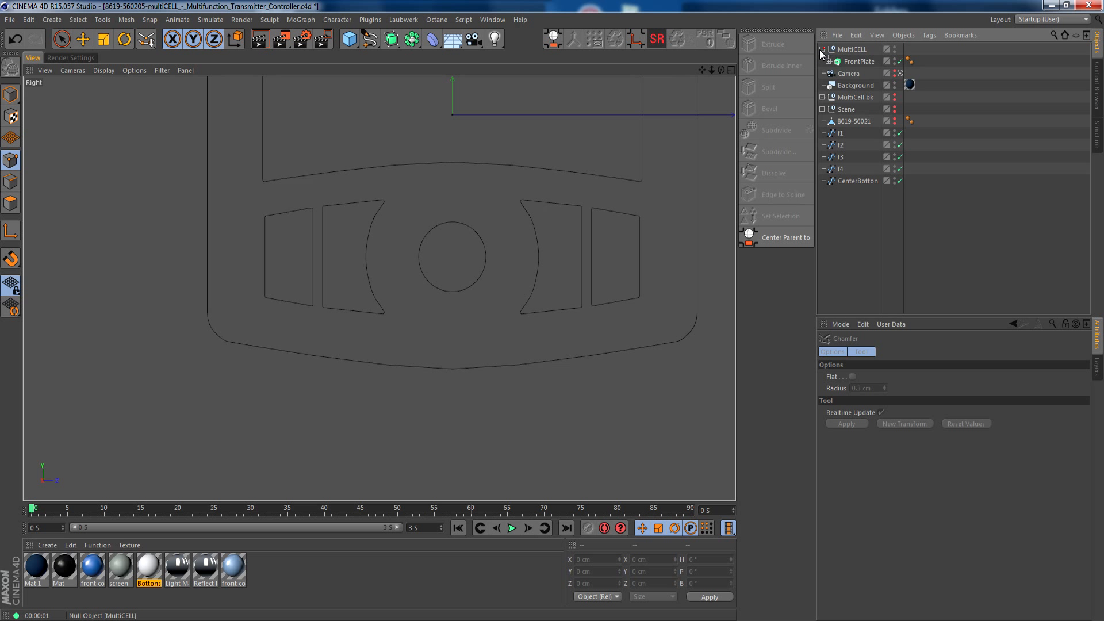
{"action": "middle_click", "coordinate": [617, 236]}
{"action": "middle_click", "coordinate": [318, 187]}
{"action": "left_click_drag", "start_coordinate": [509, 340], "coordinate": [449, 363], "text": "alt"}
{"action": "scroll", "coordinate": [475, 333], "scroll_direction": "down", "scroll_amount": 4}
Expand FrontPlate and move the splines f1 to f4 and CenterBotton under its Connect object.
{"action": "left_click", "coordinate": [828, 61]}
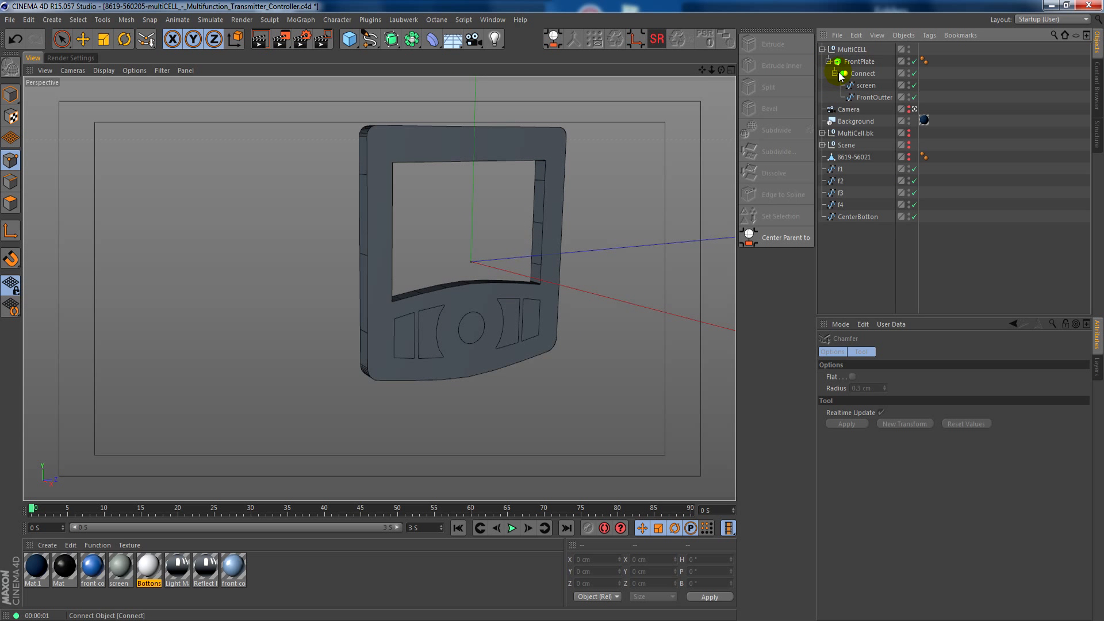
{"action": "left_click_drag", "start_coordinate": [851, 202], "coordinate": [859, 127]}
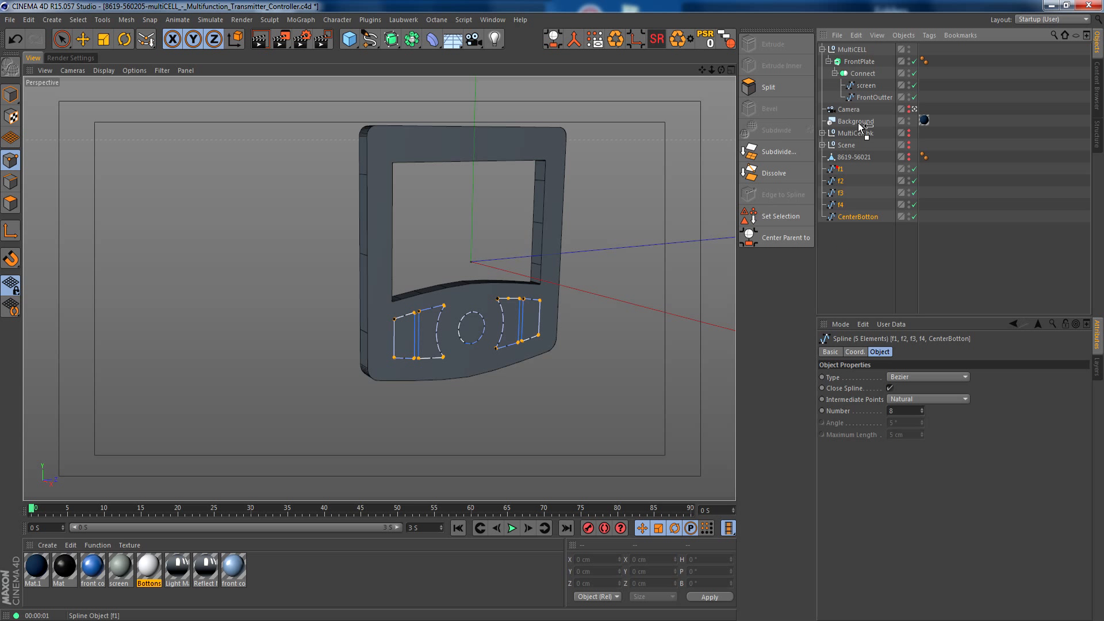
{"action": "left_click_drag", "start_coordinate": [867, 79], "coordinate": [867, 78]}
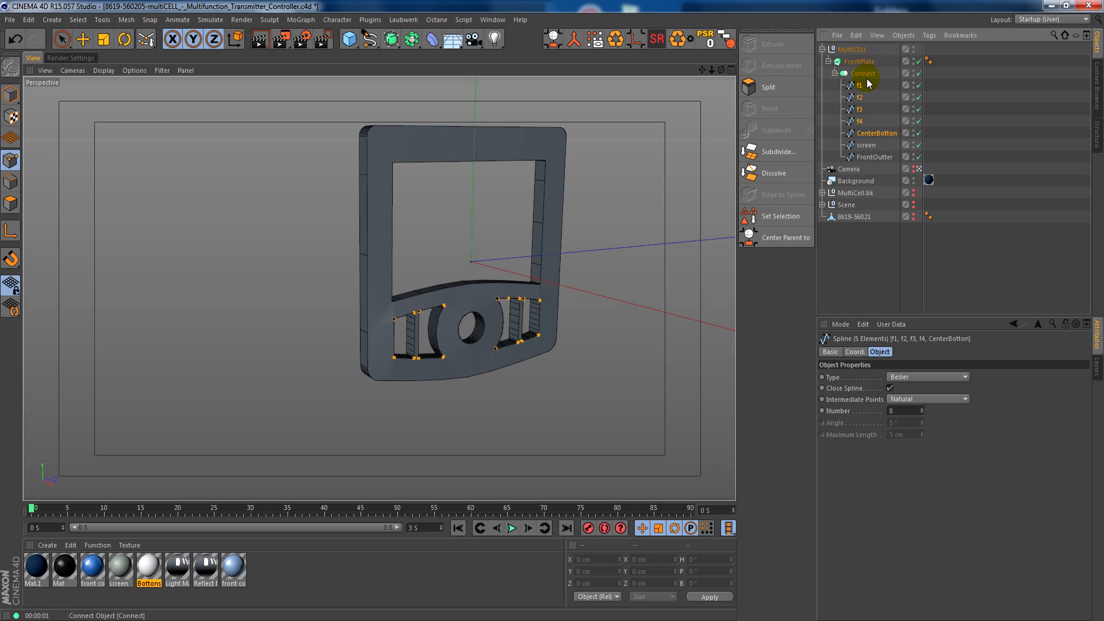
Examine the button cutouts and the depth of their splines relative to the front plate in perspective and front views.
{"action": "scroll", "coordinate": [543, 348], "scroll_direction": "up", "scroll_amount": 6}
{"action": "left_click_drag", "start_coordinate": [527, 325], "coordinate": [552, 310], "text": "alt"}
{"action": "right_click_drag", "start_coordinate": [469, 262], "coordinate": [495, 240], "text": "alt"}
{"action": "left_click_drag", "start_coordinate": [496, 243], "coordinate": [404, 190], "text": "alt"}
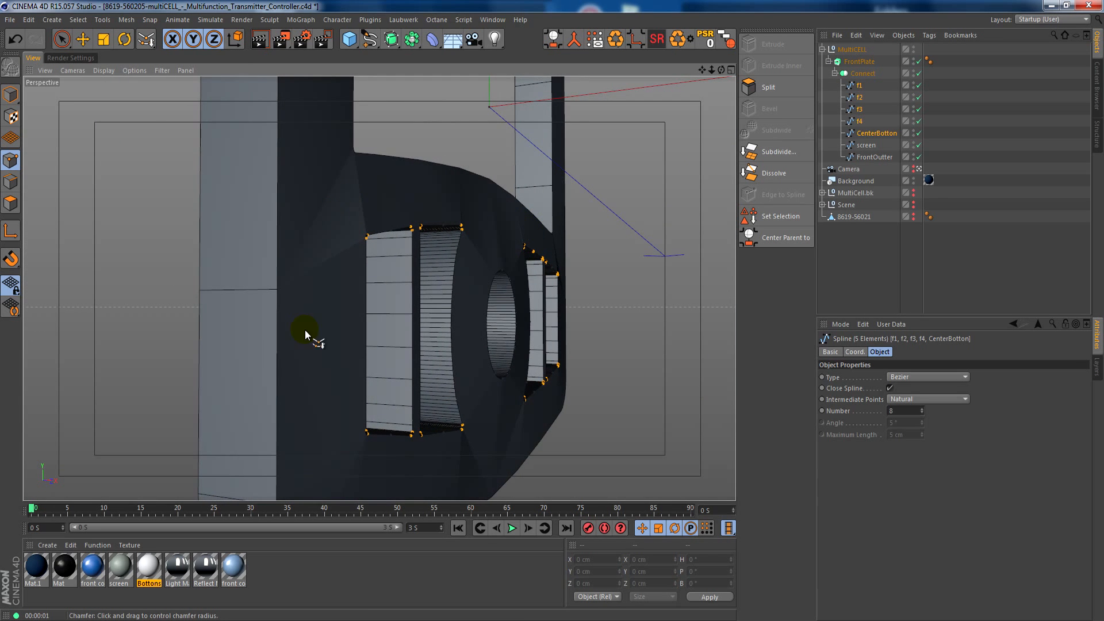
{"action": "left_click_drag", "start_coordinate": [482, 220], "coordinate": [509, 288], "text": "alt"}
{"action": "middle_click", "coordinate": [509, 288]}
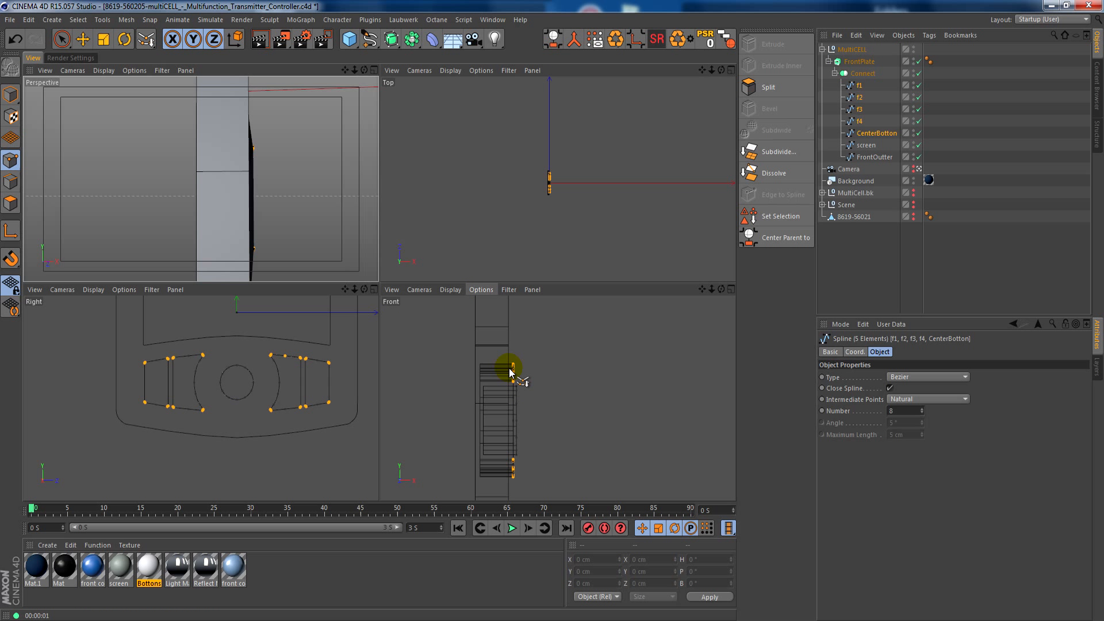
{"action": "middle_click", "coordinate": [501, 422]}
{"action": "scroll", "coordinate": [309, 309], "scroll_direction": "up", "scroll_amount": 4}
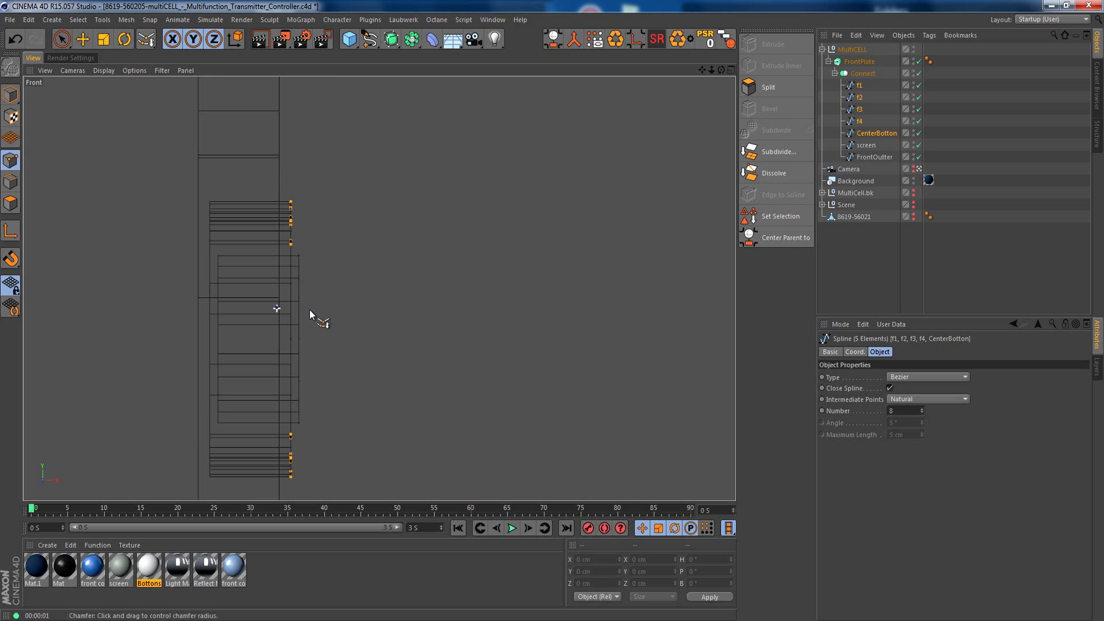
{"action": "middle_click", "coordinate": [274, 234]}
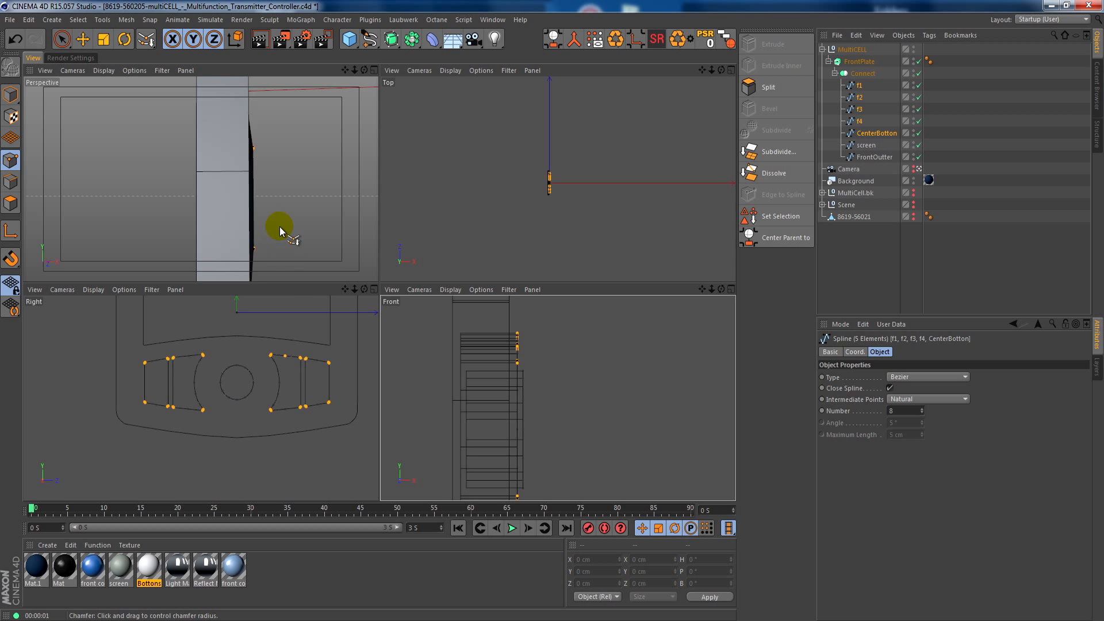
{"action": "middle_click", "coordinate": [265, 216]}
{"action": "left_click_drag", "start_coordinate": [537, 293], "coordinate": [519, 290], "text": "alt"}
{"action": "right_click_drag", "start_coordinate": [518, 291], "coordinate": [447, 320], "text": "alt"}
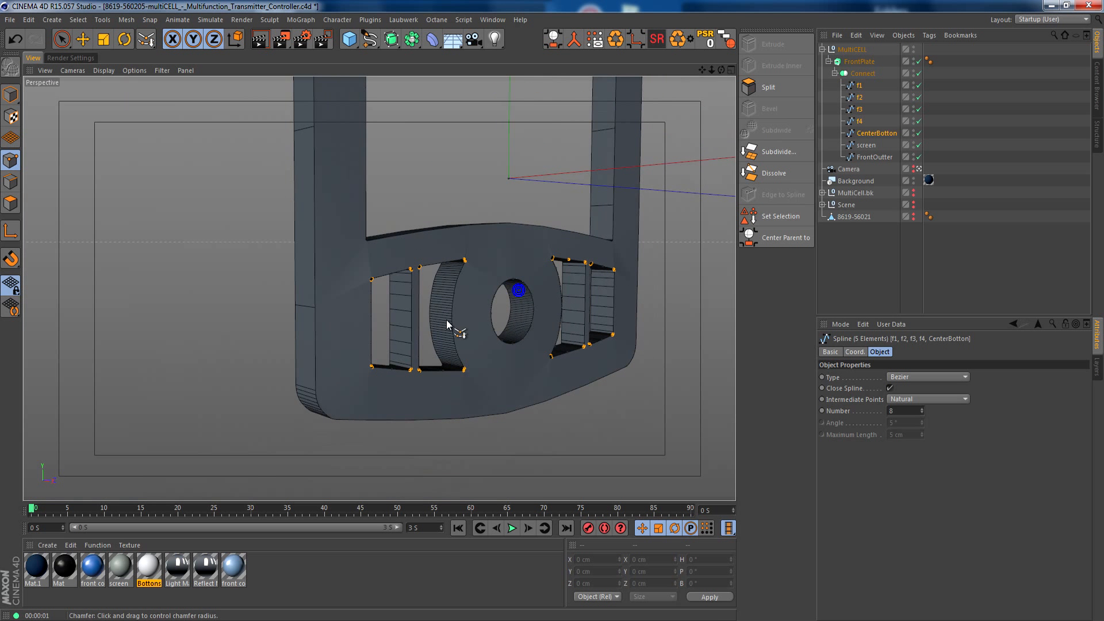
Move the splines f1 to f4 and CenterBotton back out of Connect to the hierarchy's top level, then deselect them.
{"action": "left_click_drag", "start_coordinate": [867, 134], "coordinate": [843, 258]}
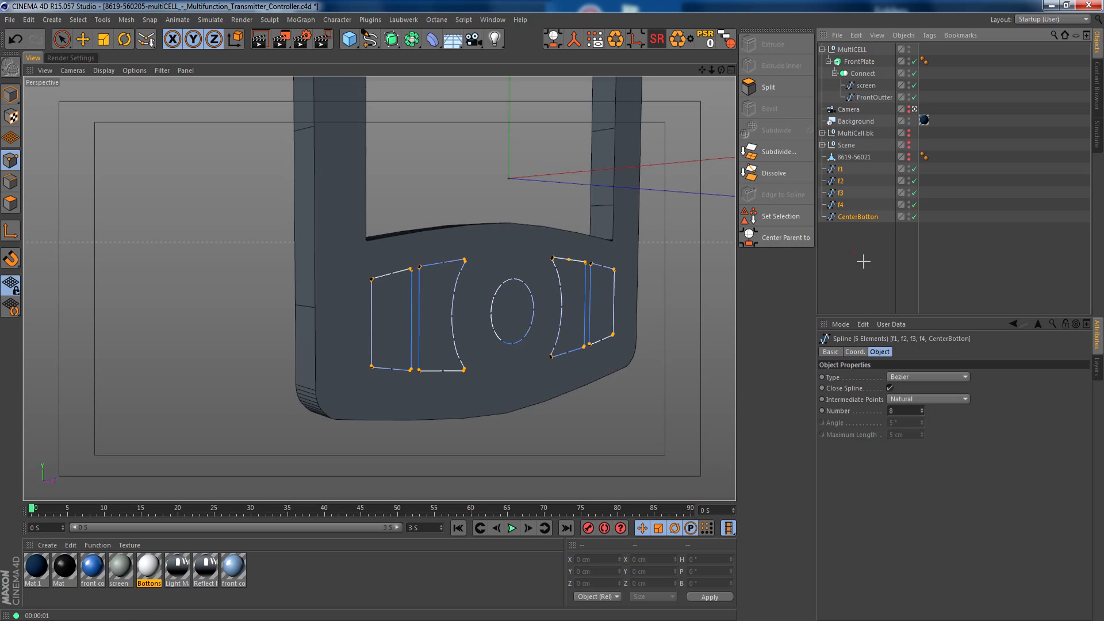
{"action": "left_click", "coordinate": [862, 269]}
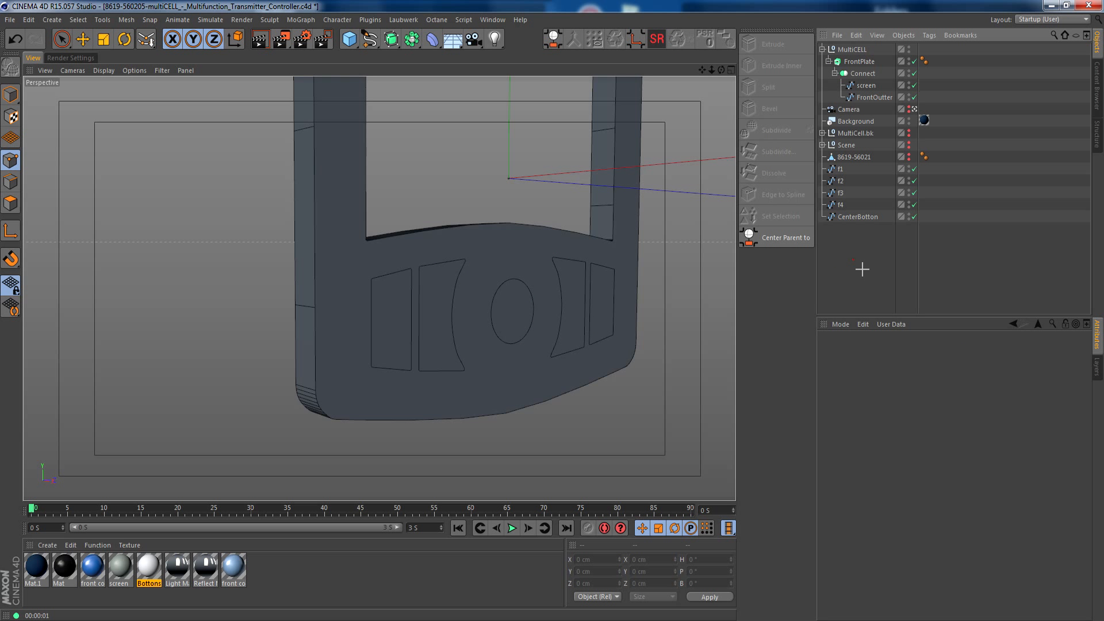
Hide the MultiCELL group and select the five button splines in Model mode.
{"action": "left_click", "coordinate": [909, 58]}
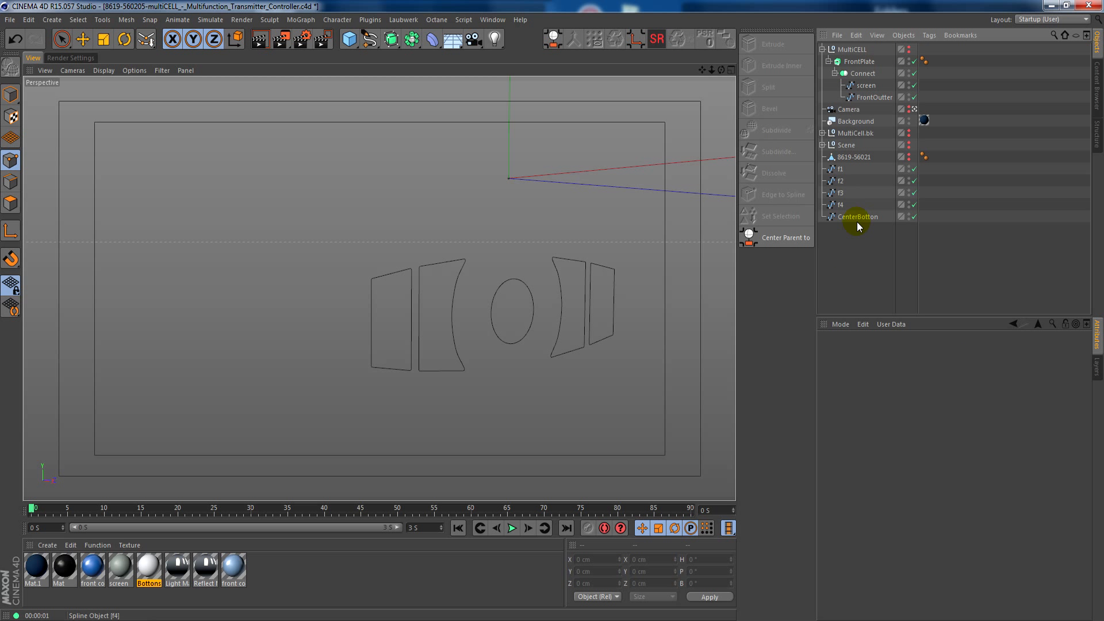
{"action": "left_click_drag", "start_coordinate": [850, 175], "coordinate": [843, 168]}
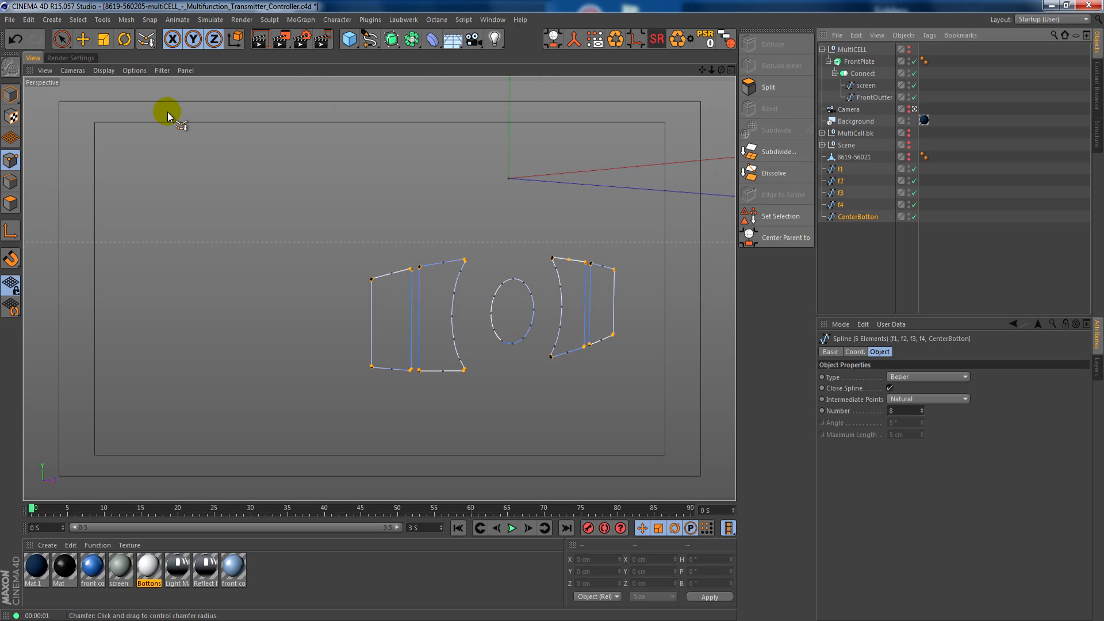
{"action": "left_click", "coordinate": [10, 94]}
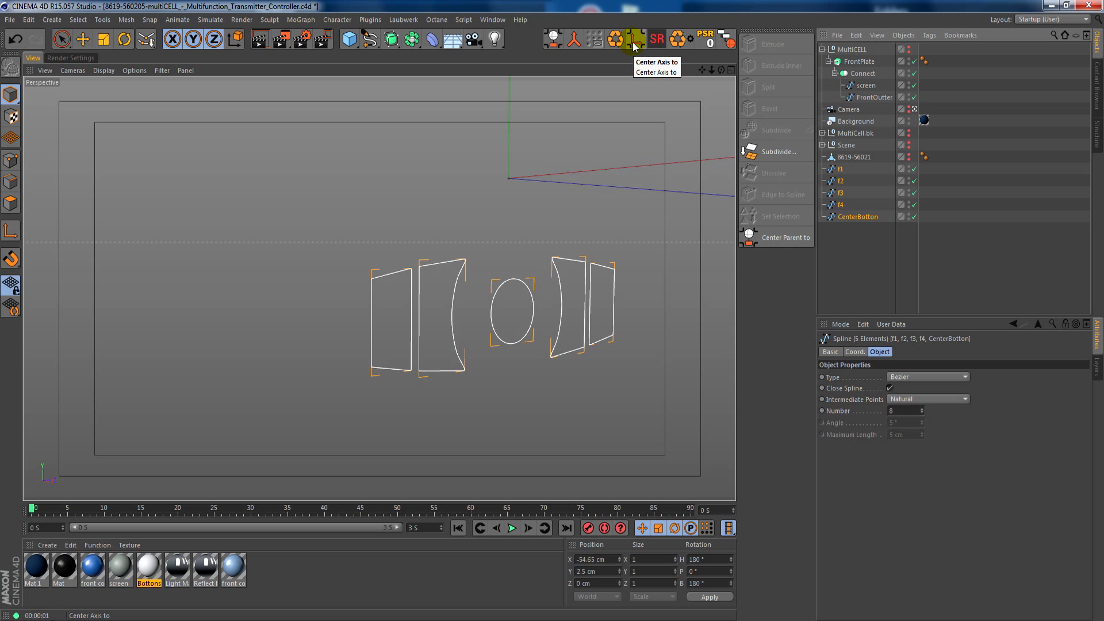
Set the X position of the CenterBotton spline to 0 cm.
{"action": "left_click", "coordinate": [849, 359]}
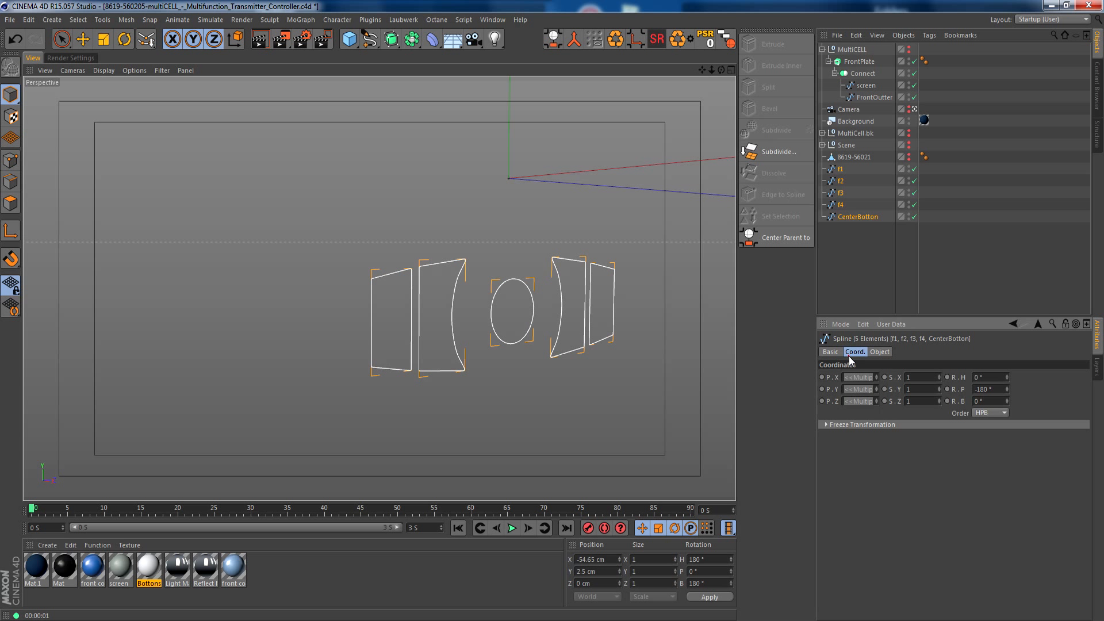
{"action": "left_click", "coordinate": [846, 230]}
{"action": "left_click", "coordinate": [846, 217]}
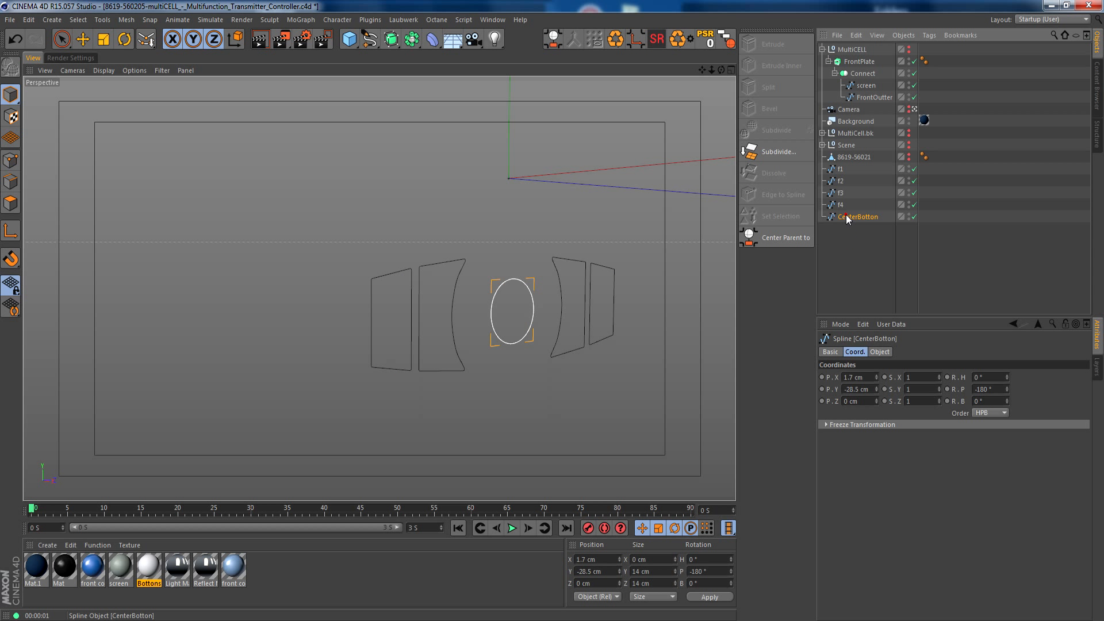
{"action": "left_click", "coordinate": [863, 377]}
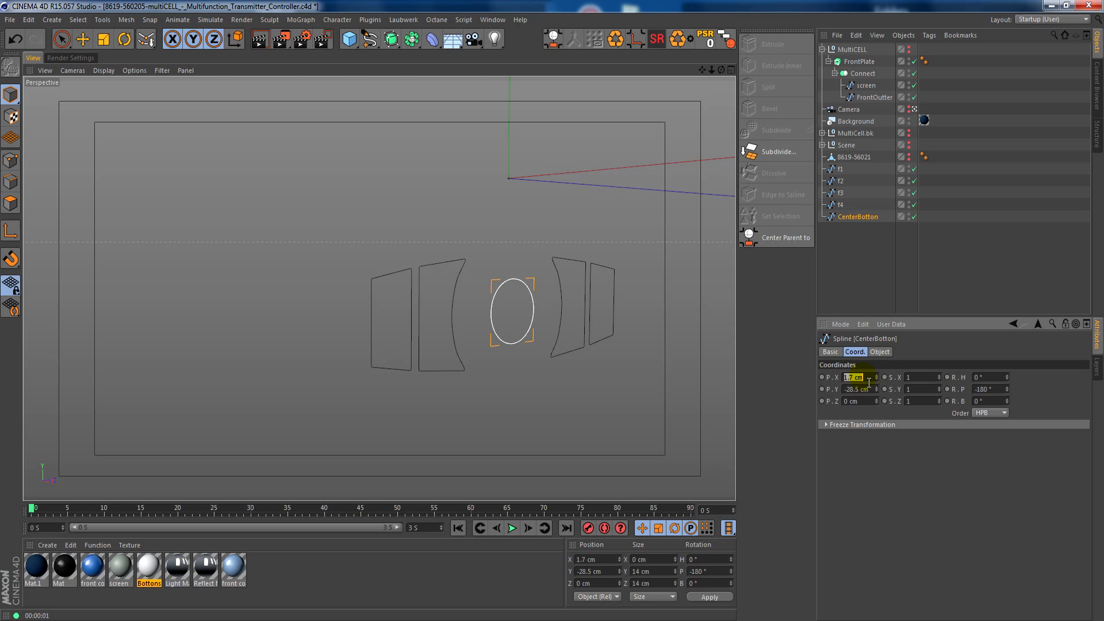
{"action": "type", "text": "0"}
{"action": "key", "text": "Return"}
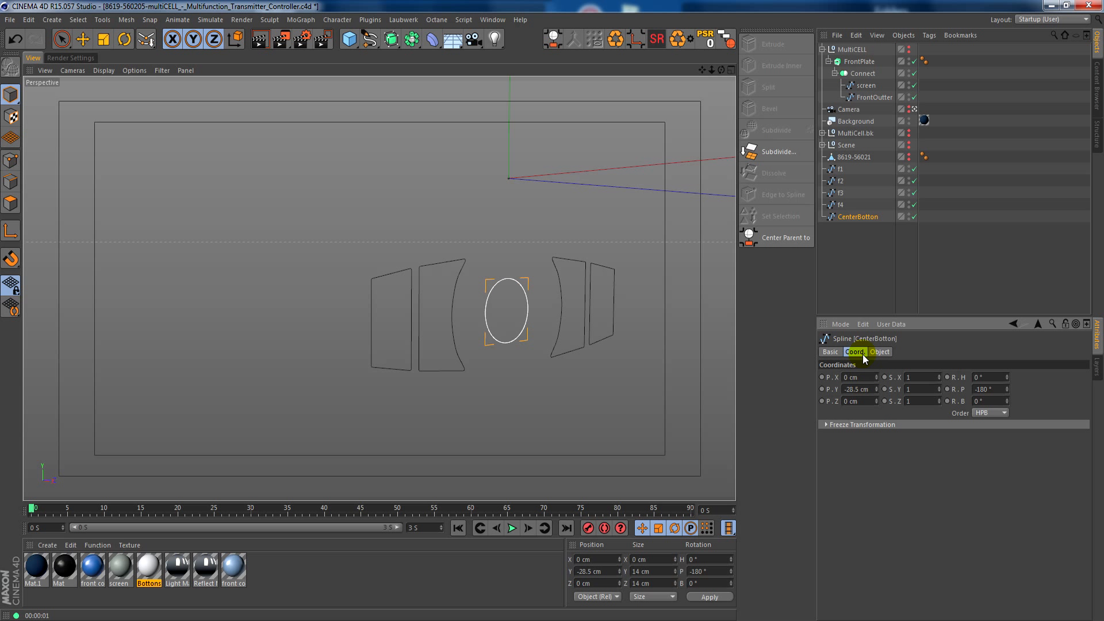
Set the X position of the splines f4, f3, f2 and f1 to 0 cm, one after another.
{"action": "left_click", "coordinate": [838, 206]}
{"action": "left_click", "coordinate": [868, 380]}
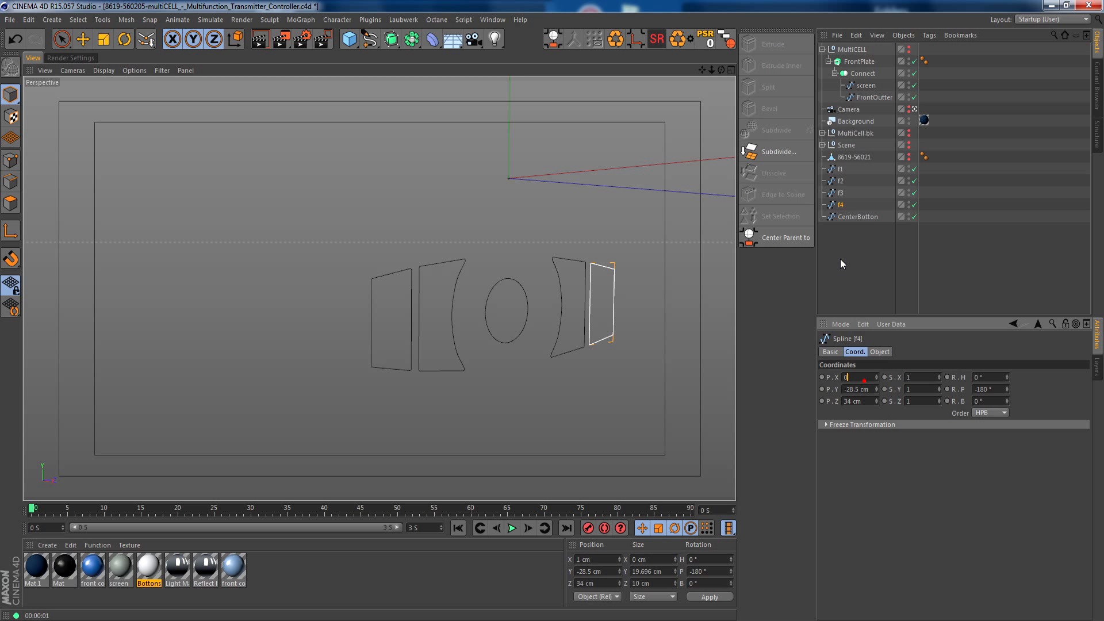
{"action": "left_click", "coordinate": [840, 193]}
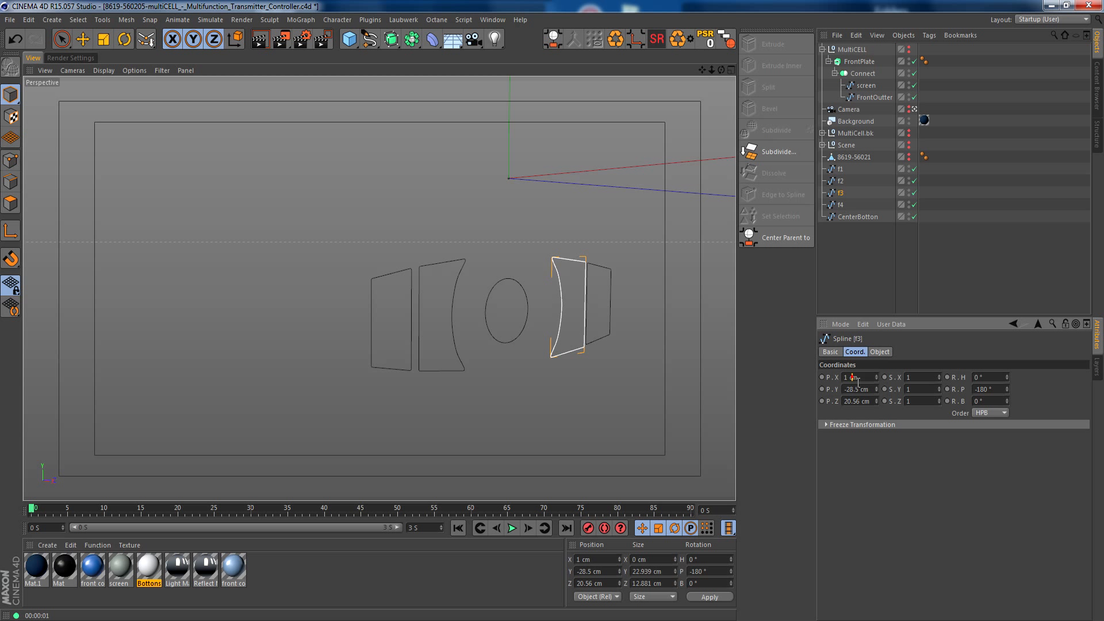
{"action": "key", "text": "Return"}
{"action": "left_click", "coordinate": [840, 181]}
{"action": "left_click", "coordinate": [862, 377]}
{"action": "type", "text": "0"}
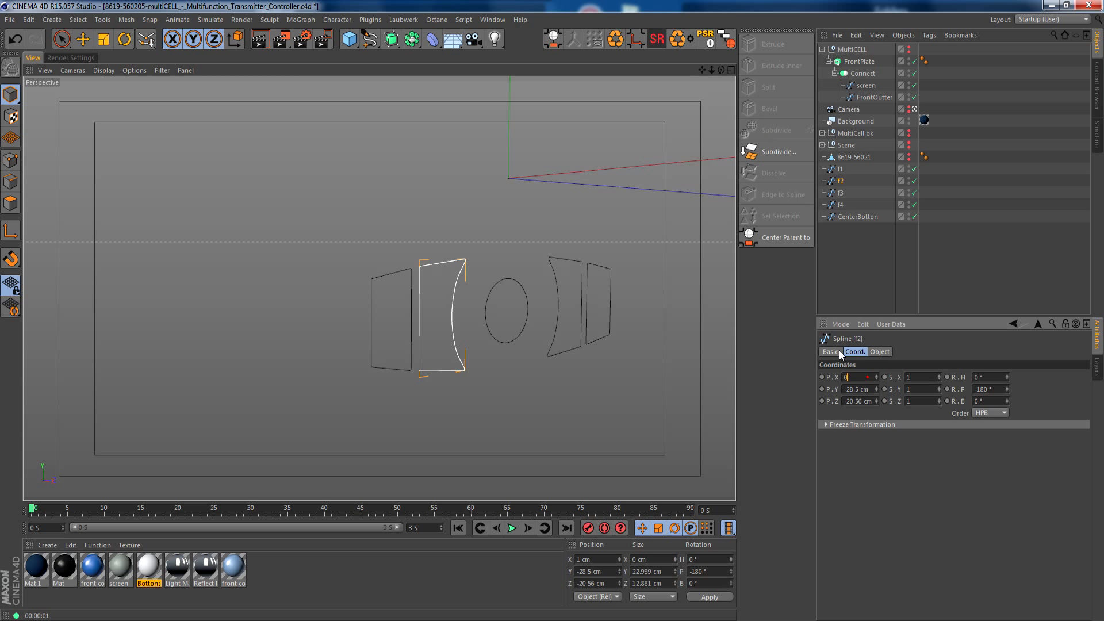
{"action": "left_click", "coordinate": [835, 172]}
{"action": "left_click", "coordinate": [851, 352]}
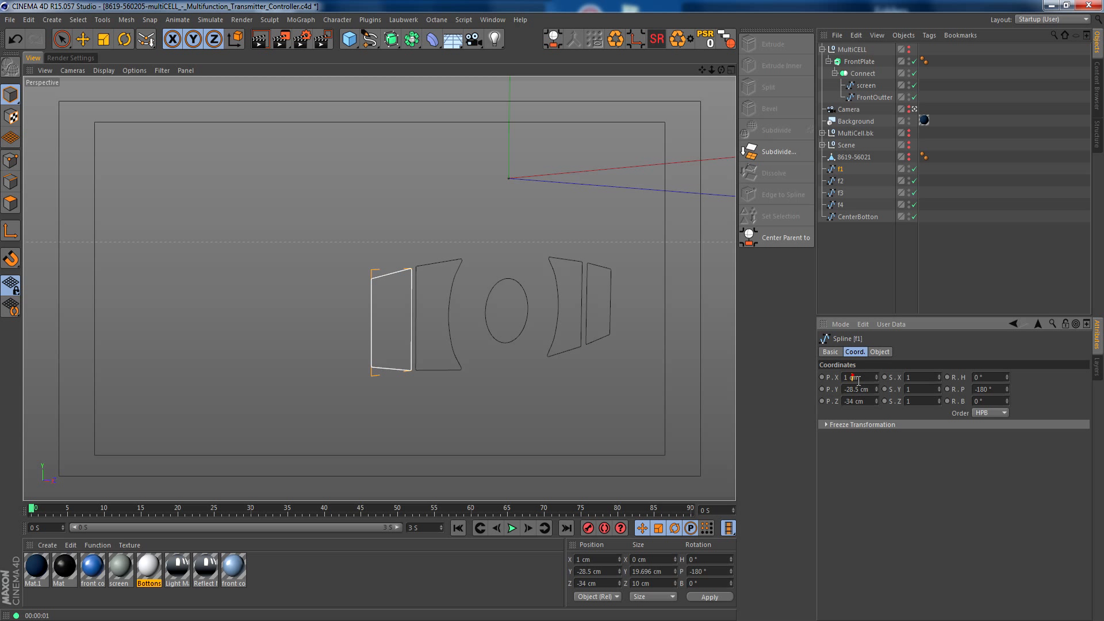
{"action": "left_click", "coordinate": [849, 289]}
Unhide the MultiCELL group and move the splines f1 to f4 and CenterBotton under FrontPlate's Connect object.
{"action": "left_click_drag", "start_coordinate": [852, 205], "coordinate": [842, 173]}
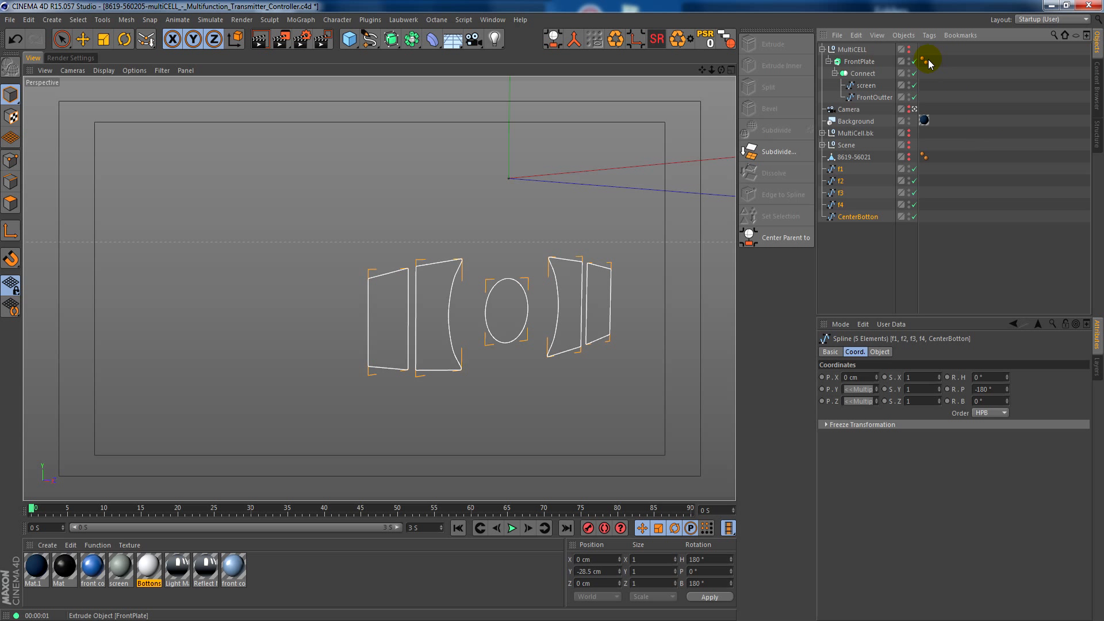
{"action": "left_click", "coordinate": [908, 50]}
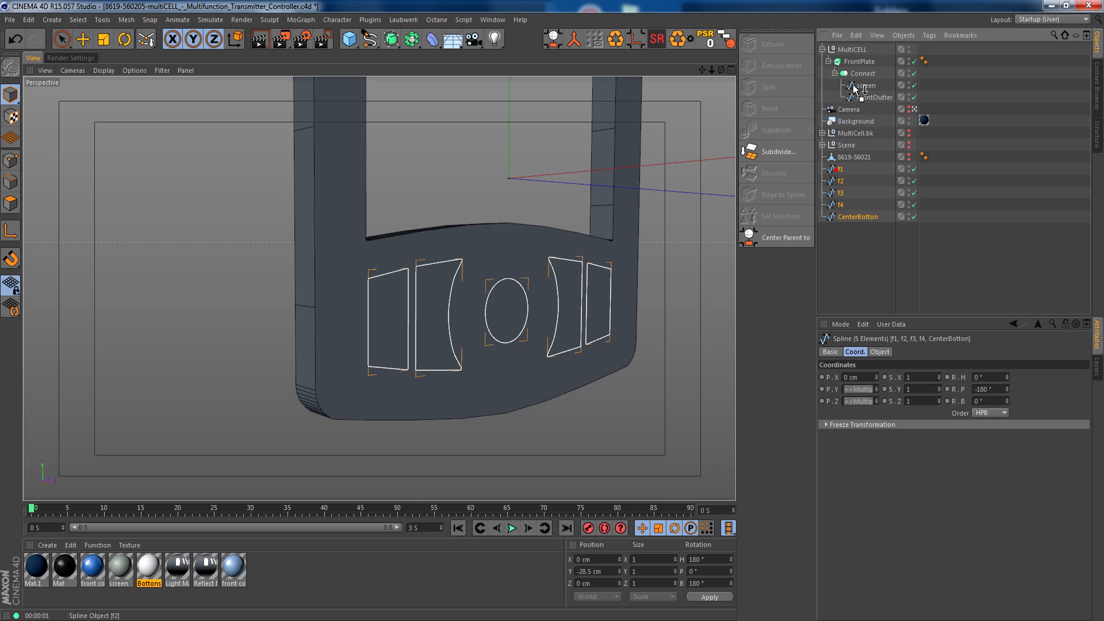
{"action": "left_click_drag", "start_coordinate": [862, 81], "coordinate": [862, 76]}
Examine the button cutouts in the front plate and the segmentation of their corners up close.
{"action": "left_click_drag", "start_coordinate": [525, 320], "coordinate": [580, 316], "text": "alt"}
{"action": "right_click_drag", "start_coordinate": [580, 314], "coordinate": [604, 311], "text": "alt"}
{"action": "left_click_drag", "start_coordinate": [493, 333], "coordinate": [399, 305], "text": "alt"}
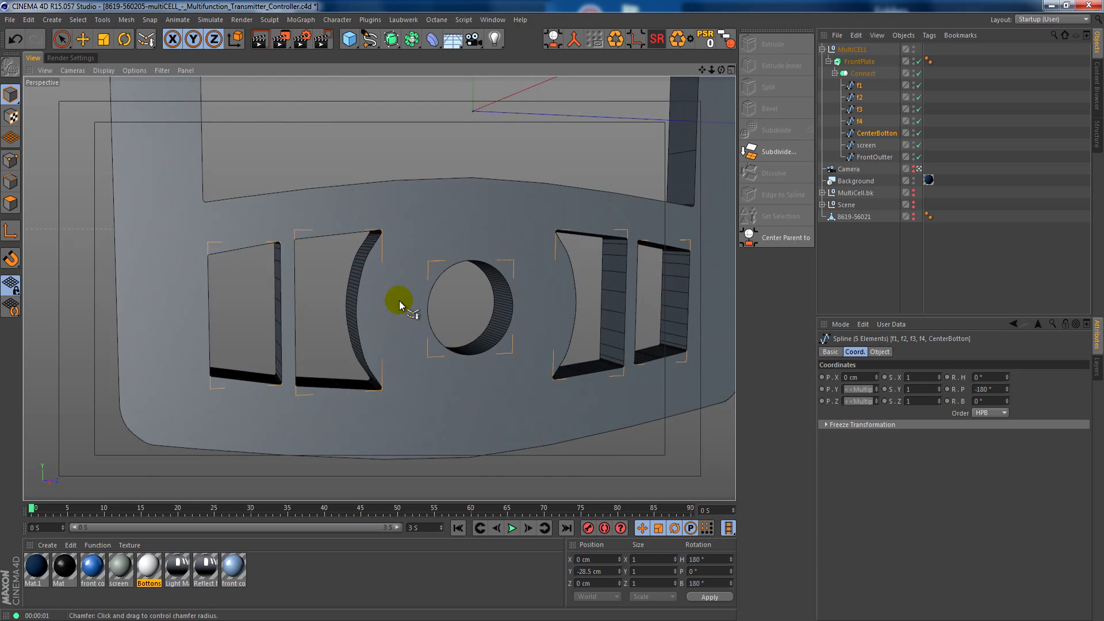
{"action": "right_click_drag", "start_coordinate": [407, 279], "coordinate": [354, 240], "text": "alt"}
{"action": "right_click_drag", "start_coordinate": [412, 264], "coordinate": [490, 241], "text": "alt"}
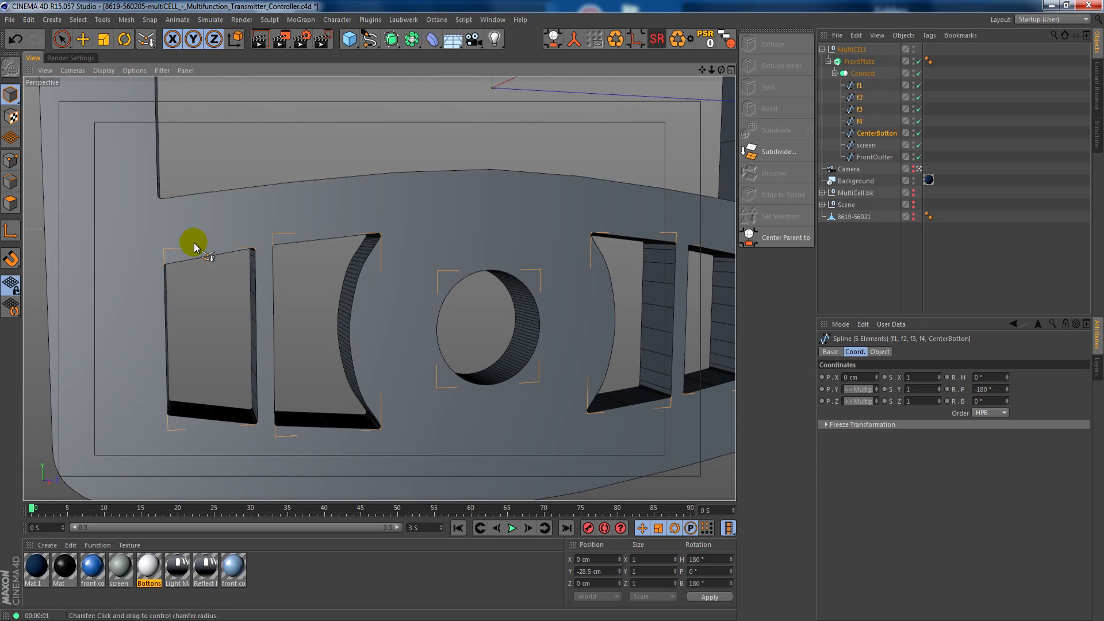
{"action": "left_click_drag", "start_coordinate": [192, 242], "coordinate": [361, 184], "text": "alt"}
{"action": "right_click_drag", "start_coordinate": [301, 222], "coordinate": [329, 291], "text": "alt"}
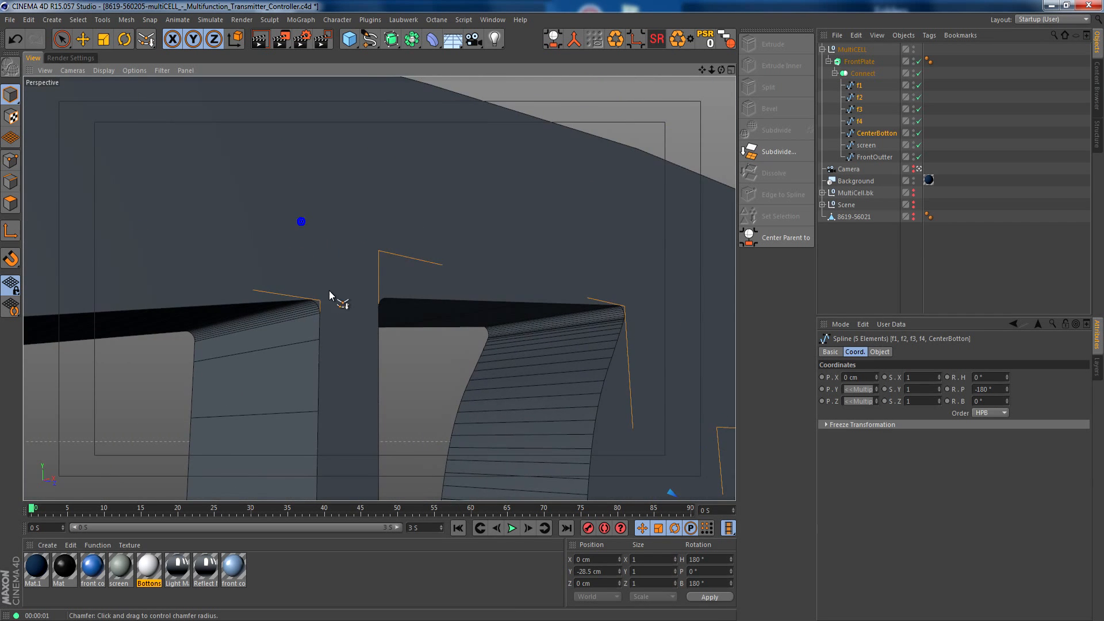
{"action": "left_click_drag", "start_coordinate": [256, 387], "coordinate": [233, 305], "text": "alt"}
{"action": "right_click_drag", "start_coordinate": [273, 298], "coordinate": [225, 315], "text": "alt"}
{"action": "left_click_drag", "start_coordinate": [224, 315], "coordinate": [299, 310], "text": "alt"}
Reduce the number of intermediate points of the splines f1 to f4 to 3.
{"action": "left_click", "coordinate": [864, 135]}
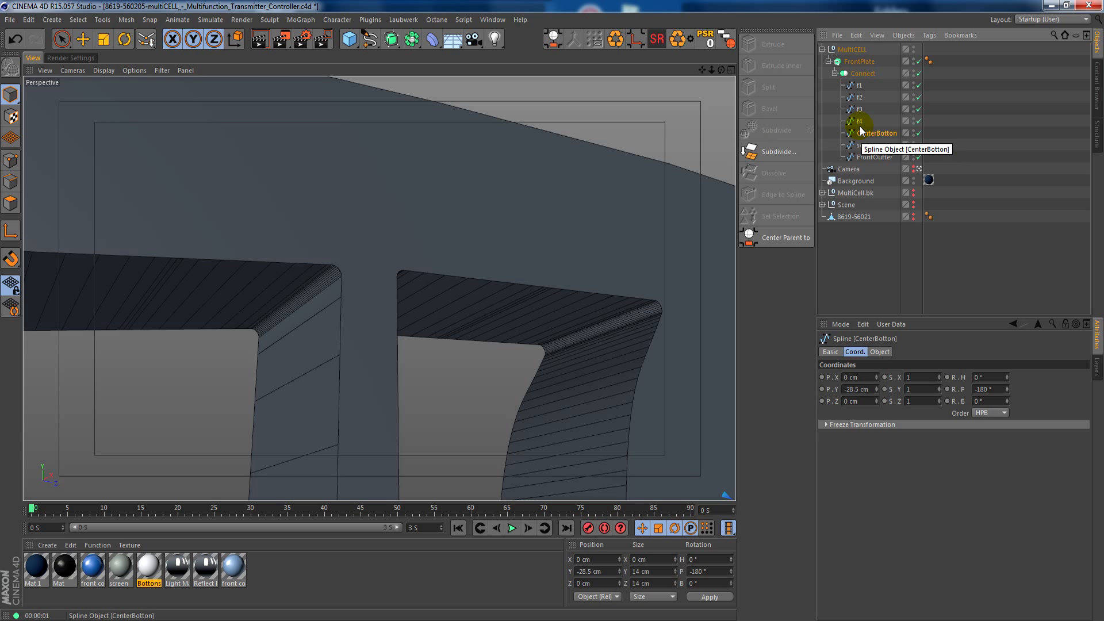
{"action": "left_click", "coordinate": [858, 124]}
{"action": "left_click", "coordinate": [858, 123], "text": "shift"}
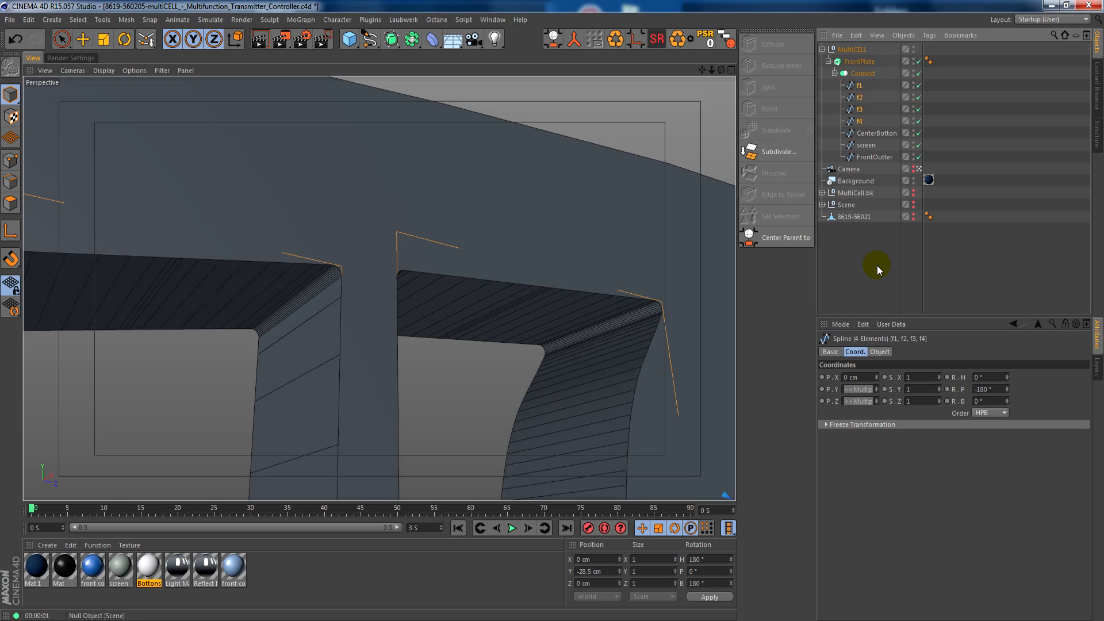
{"action": "right_click_drag", "start_coordinate": [547, 241], "coordinate": [439, 267], "text": "alt"}
{"action": "left_click_drag", "start_coordinate": [517, 313], "coordinate": [505, 310], "text": "alt"}
{"action": "left_click", "coordinate": [879, 352]}
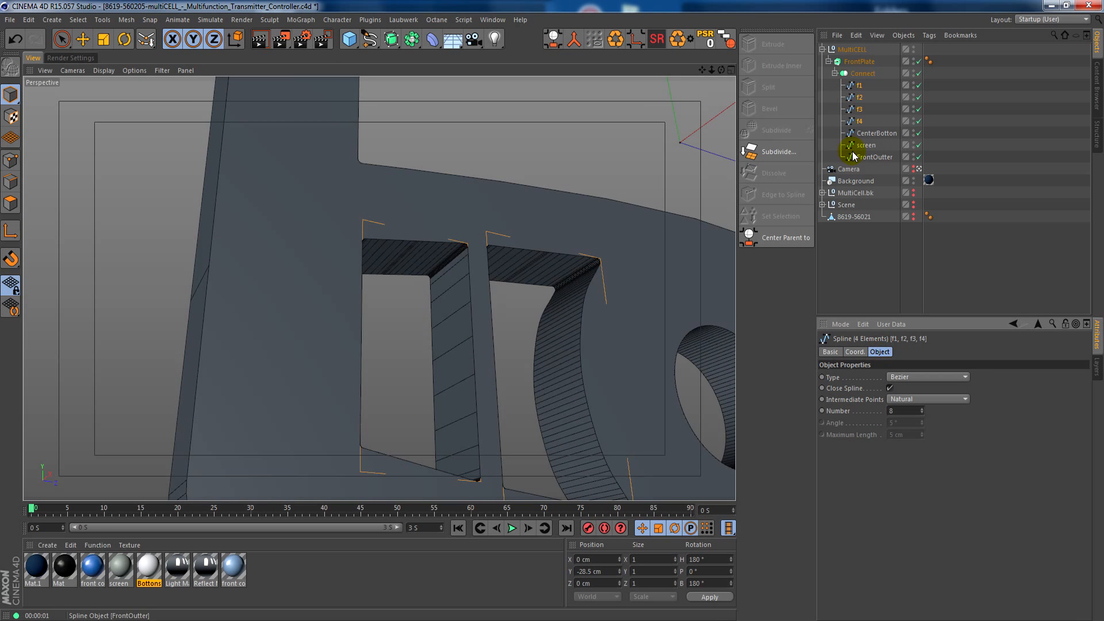
{"action": "scroll", "coordinate": [903, 412], "scroll_direction": "down", "scroll_amount": 4}
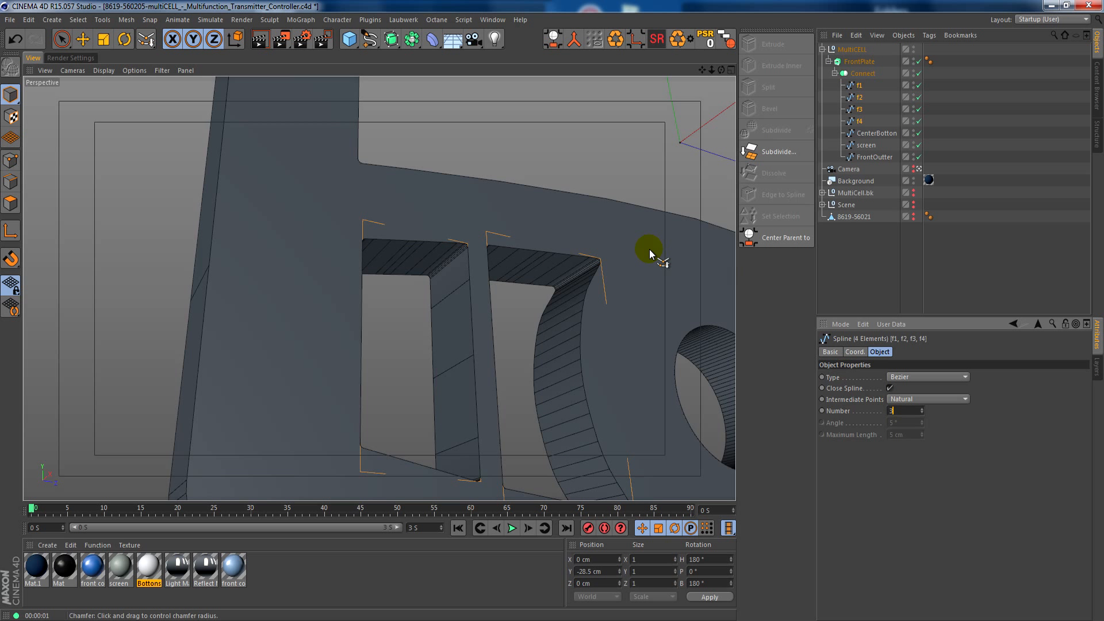
{"action": "left_click_drag", "start_coordinate": [585, 296], "coordinate": [771, 218], "text": "alt"}
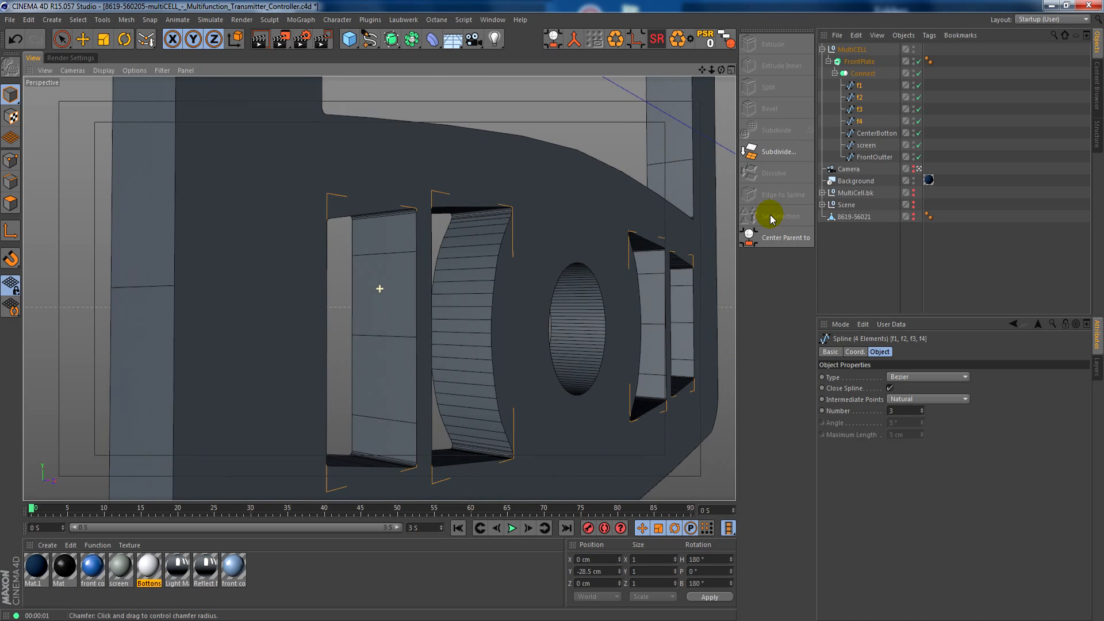
Reduce the number of intermediate points of the CenterBotton spline to 3 and check the whole front plate.
{"action": "left_click", "coordinate": [884, 133]}
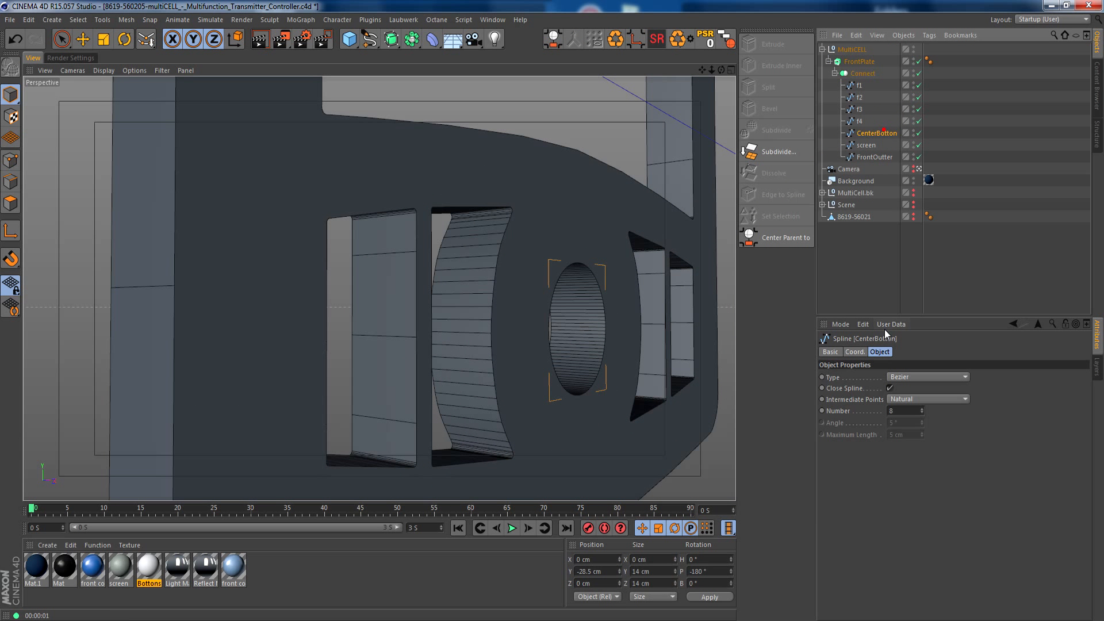
{"action": "left_click", "coordinate": [907, 412]}
{"action": "scroll", "coordinate": [907, 411], "scroll_direction": "down", "scroll_amount": 6}
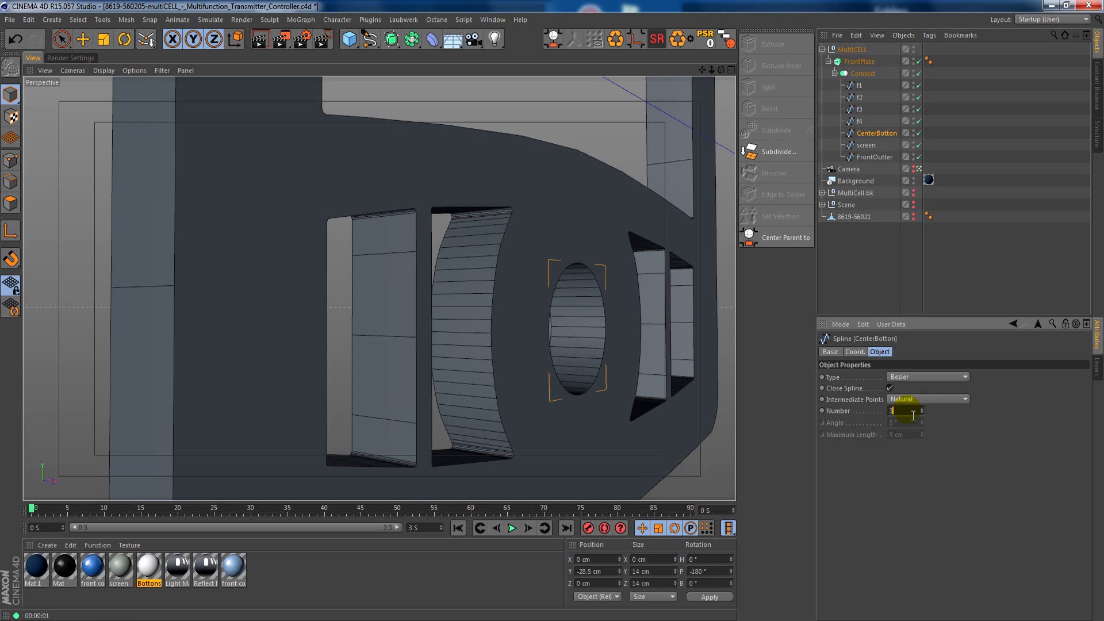
{"action": "left_click_drag", "start_coordinate": [640, 308], "coordinate": [494, 278], "text": "alt"}
{"action": "right_click_drag", "start_coordinate": [575, 288], "coordinate": [432, 299], "text": "alt"}
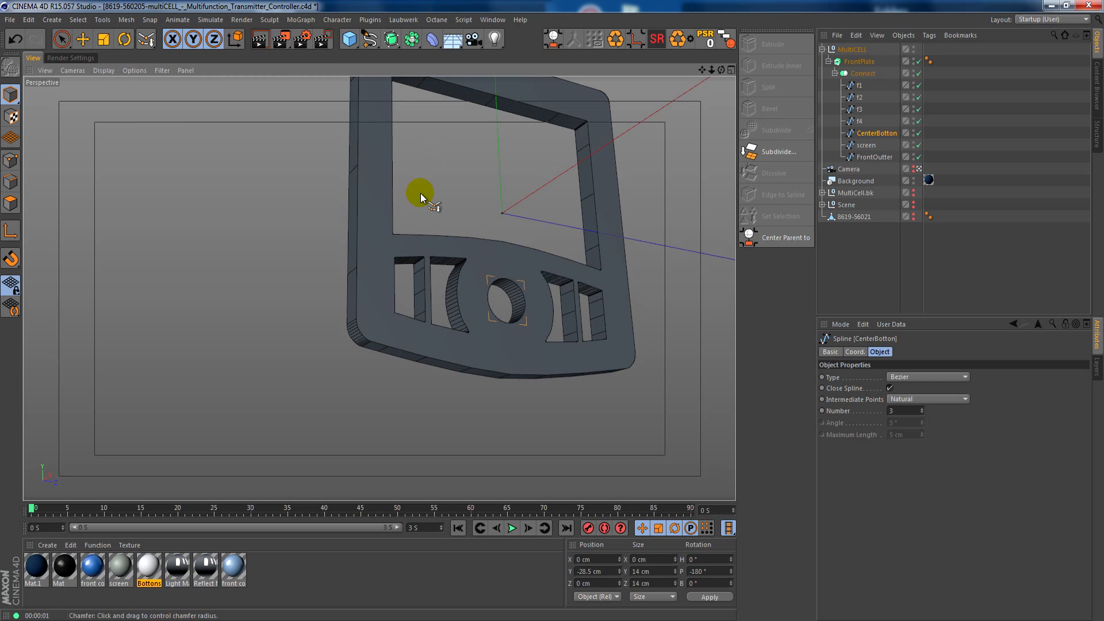
{"action": "left_click_drag", "start_coordinate": [497, 287], "coordinate": [502, 344], "text": "alt"}
{"action": "left_click_drag", "start_coordinate": [522, 157], "coordinate": [554, 209], "text": "alt"}
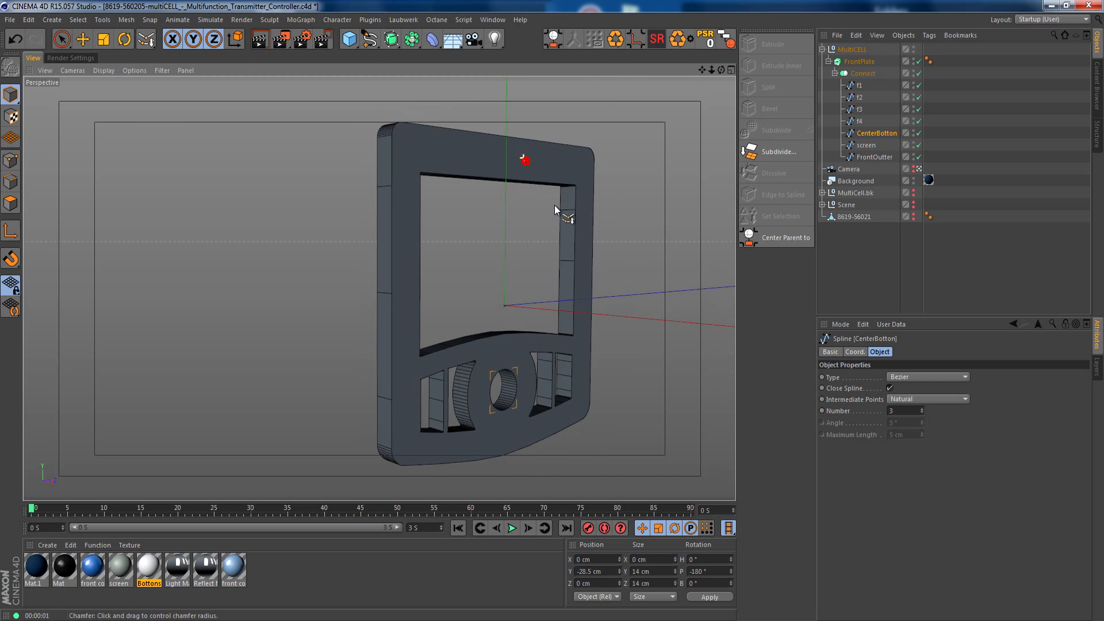
{"action": "right_click_drag", "start_coordinate": [522, 387], "coordinate": [514, 393], "text": "alt"}
{"action": "left_click_drag", "start_coordinate": [514, 394], "coordinate": [509, 379], "text": "alt"}
Collapse FrontPlate and give its start a Fillet Cap with 3 steps and a 0.3 cm radius.
{"action": "left_click", "coordinate": [829, 61]}
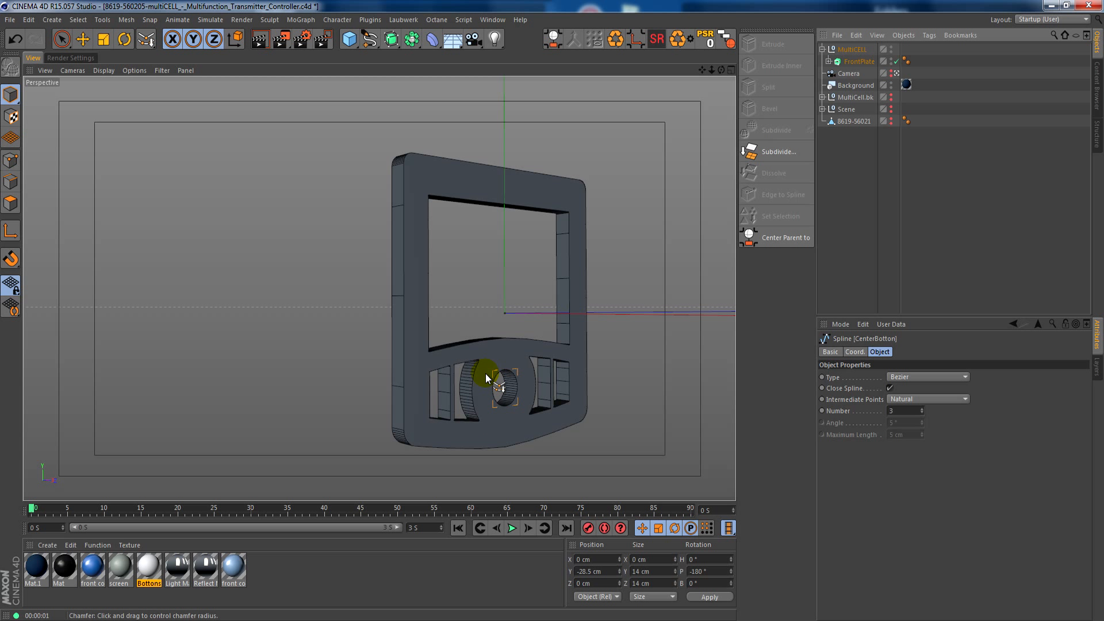
{"action": "left_click", "coordinate": [858, 59]}
{"action": "left_click", "coordinate": [909, 354]}
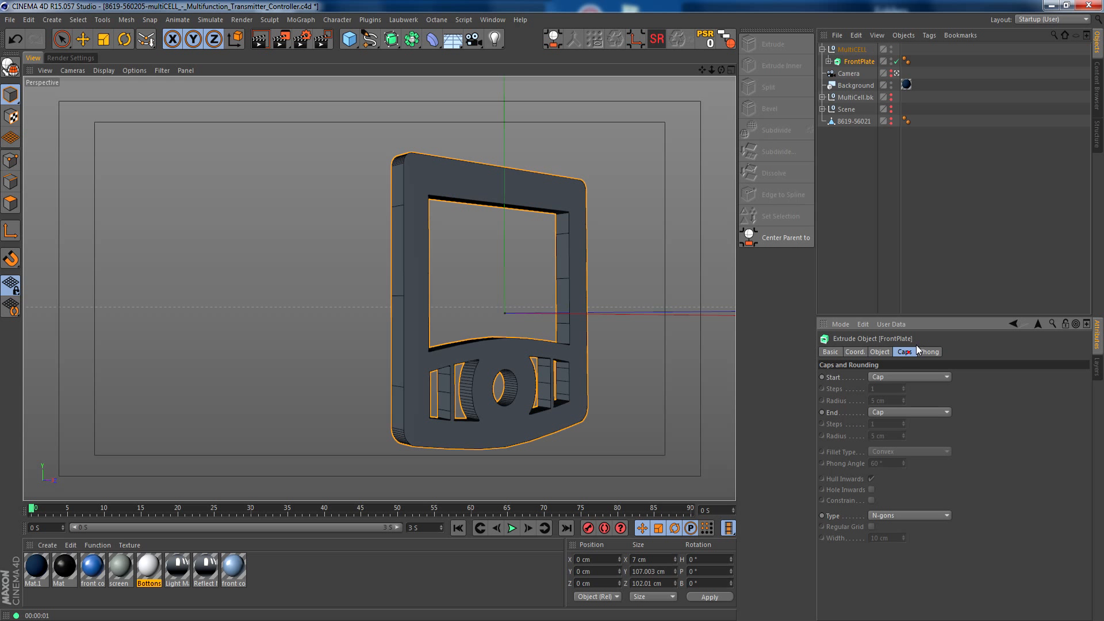
{"action": "left_click", "coordinate": [914, 378]}
{"action": "left_click", "coordinate": [905, 425]}
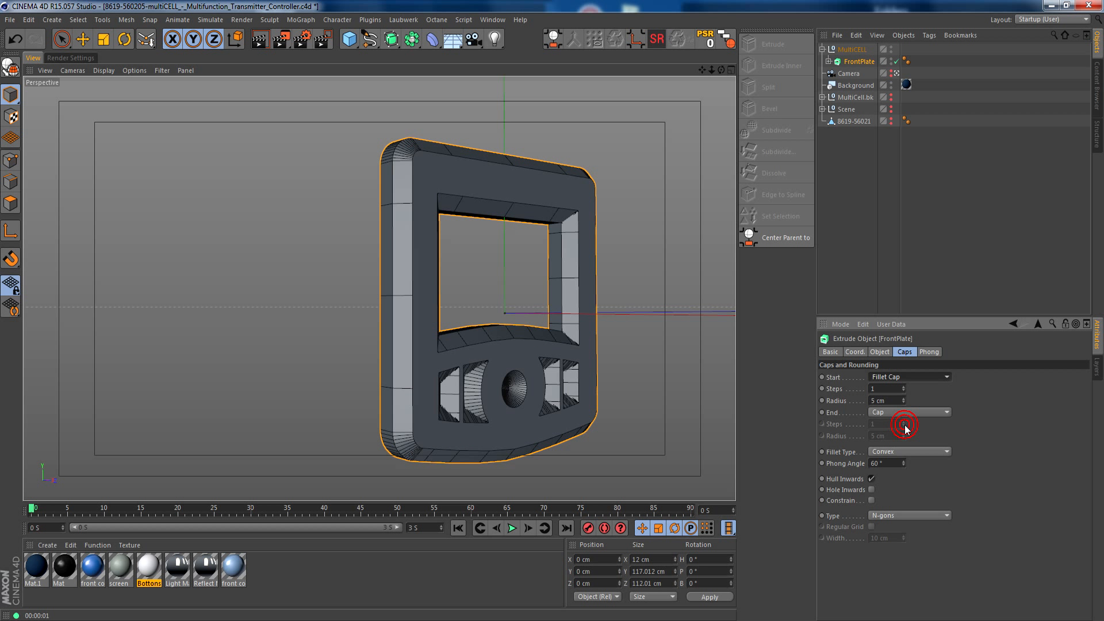
{"action": "left_click", "coordinate": [901, 401]}
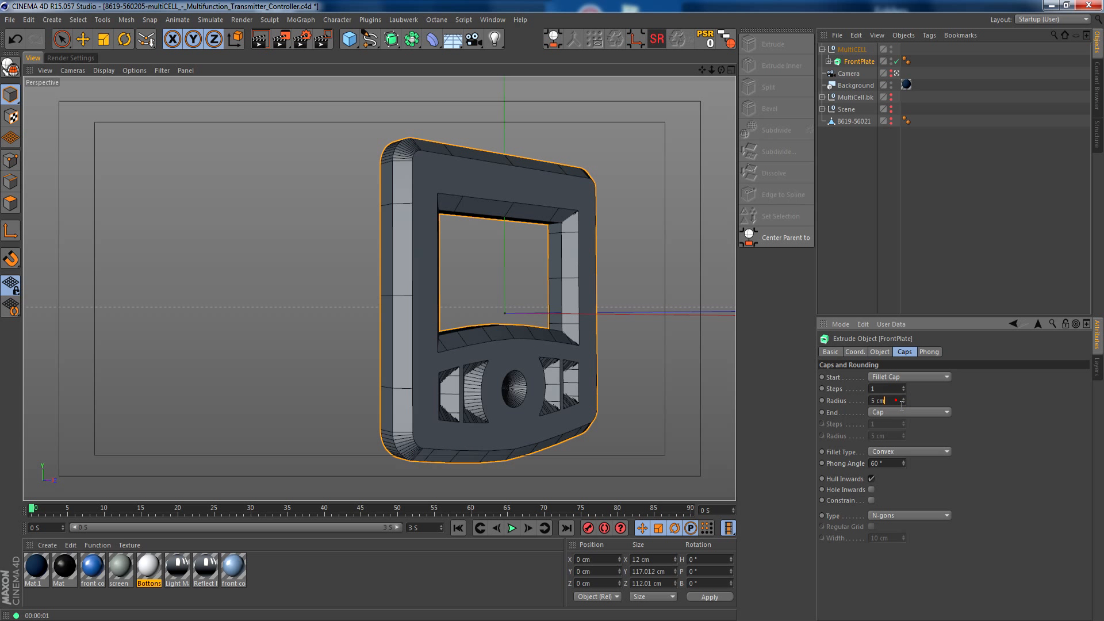
{"action": "left_click", "coordinate": [870, 500]}
{"action": "left_click", "coordinate": [871, 500]}
{"action": "type", "text": "3"}
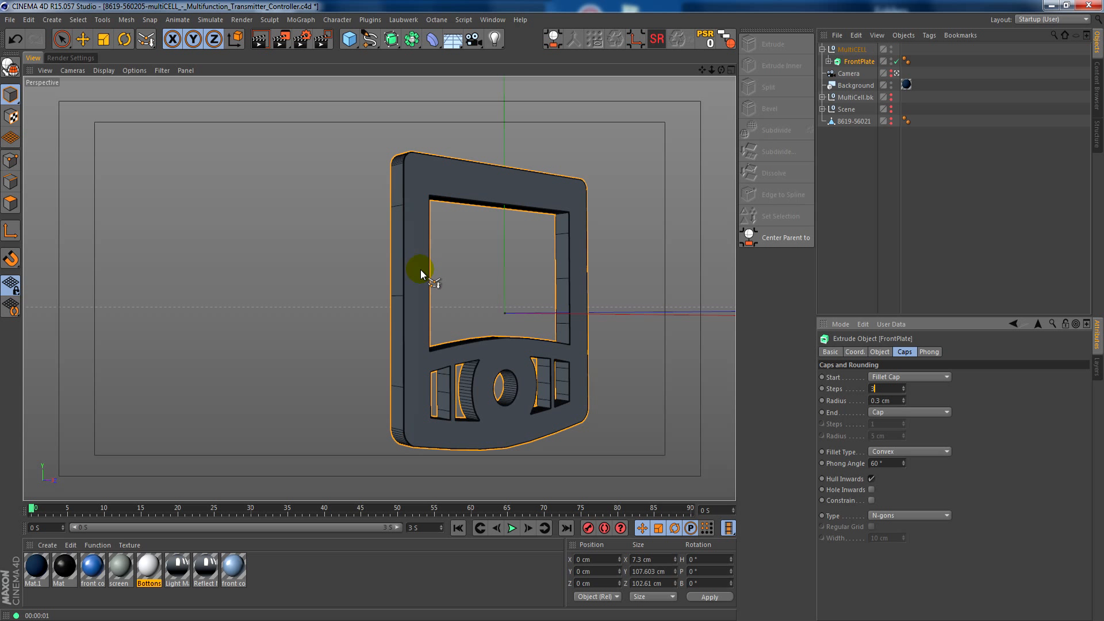
Try the Constrain option on FrontPlate's fillet cap, toggling it to compare the outlines.
{"action": "left_click", "coordinate": [871, 501]}
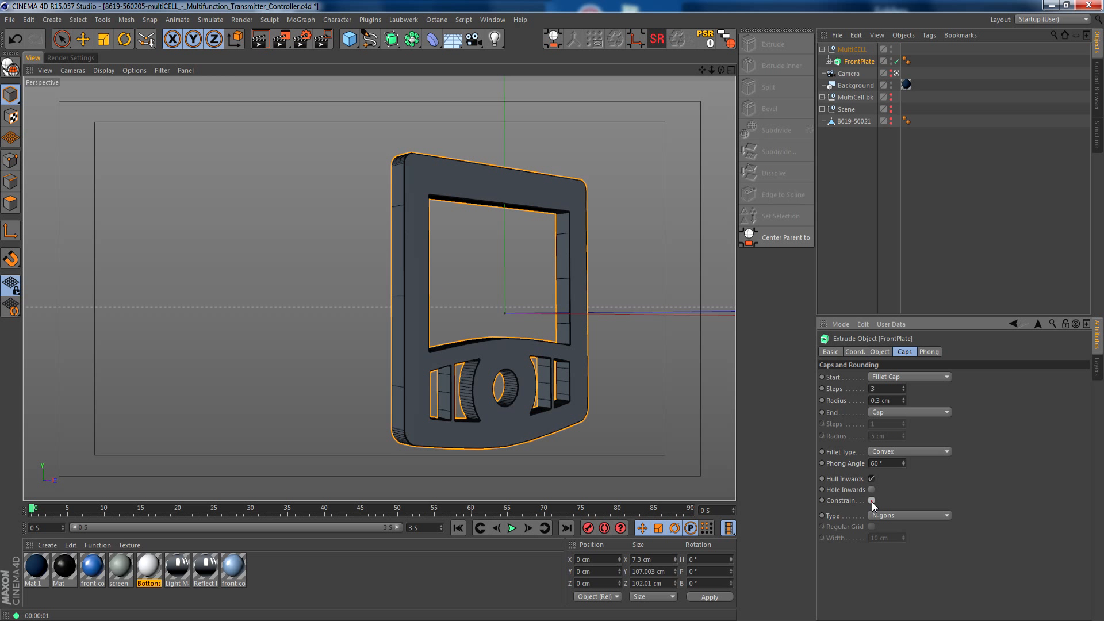
{"action": "left_click", "coordinate": [871, 500]}
{"action": "left_click", "coordinate": [871, 500]}
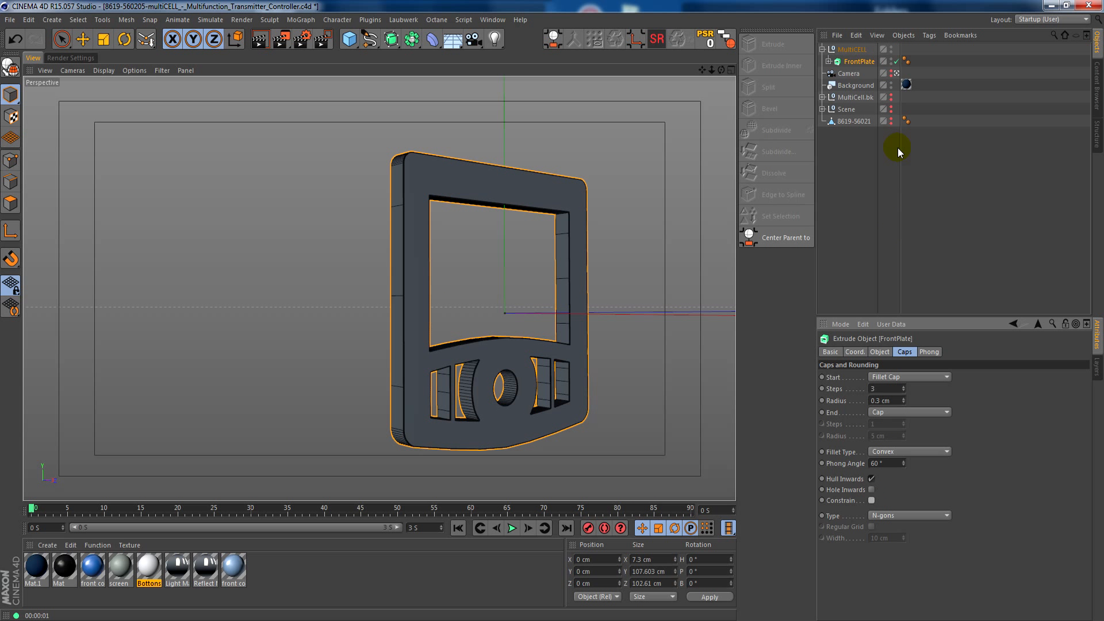
Show the 8619-56021 reference model and compare its upper corner with FrontPlate's filleted edge.
{"action": "left_click", "coordinate": [890, 123]}
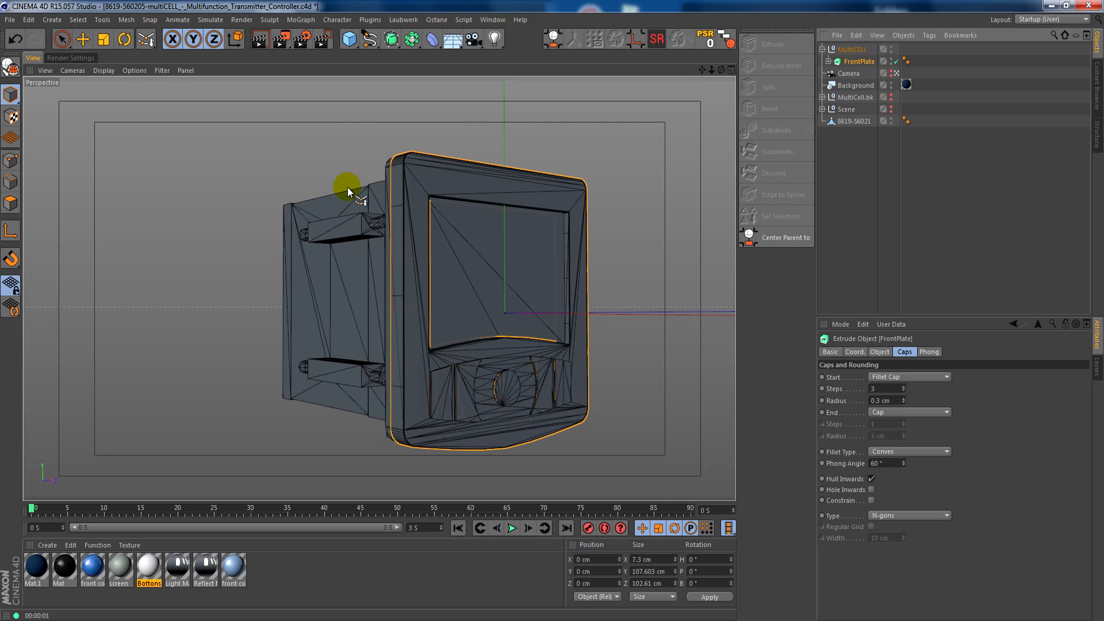
{"action": "right_click_drag", "start_coordinate": [348, 187], "coordinate": [726, 435], "text": "alt"}
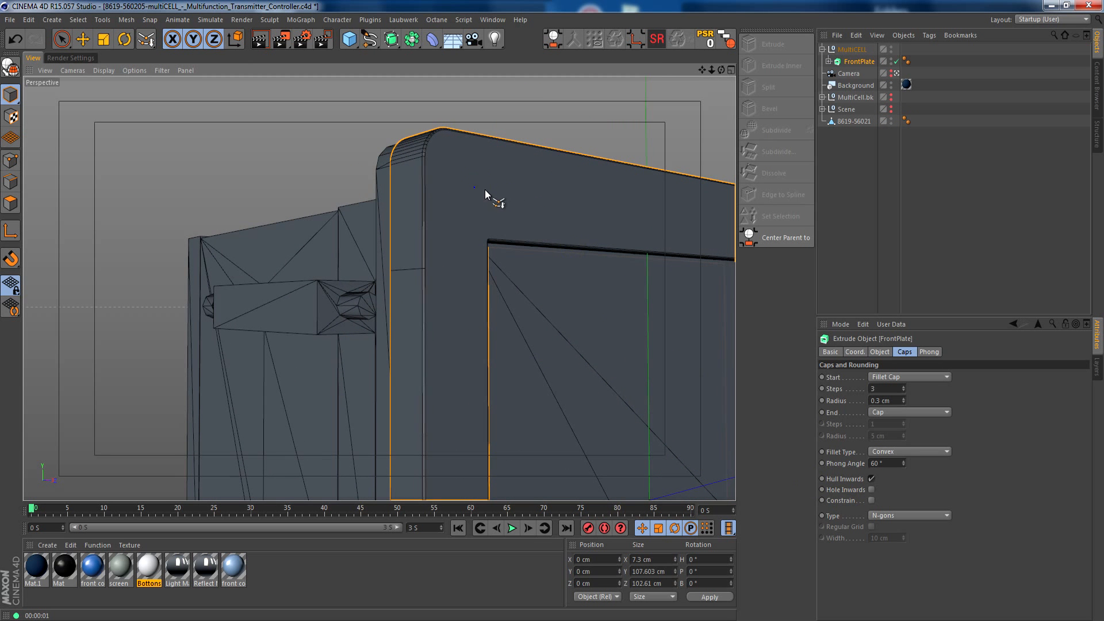
{"action": "left_click_drag", "start_coordinate": [485, 188], "coordinate": [389, 157], "text": "alt"}
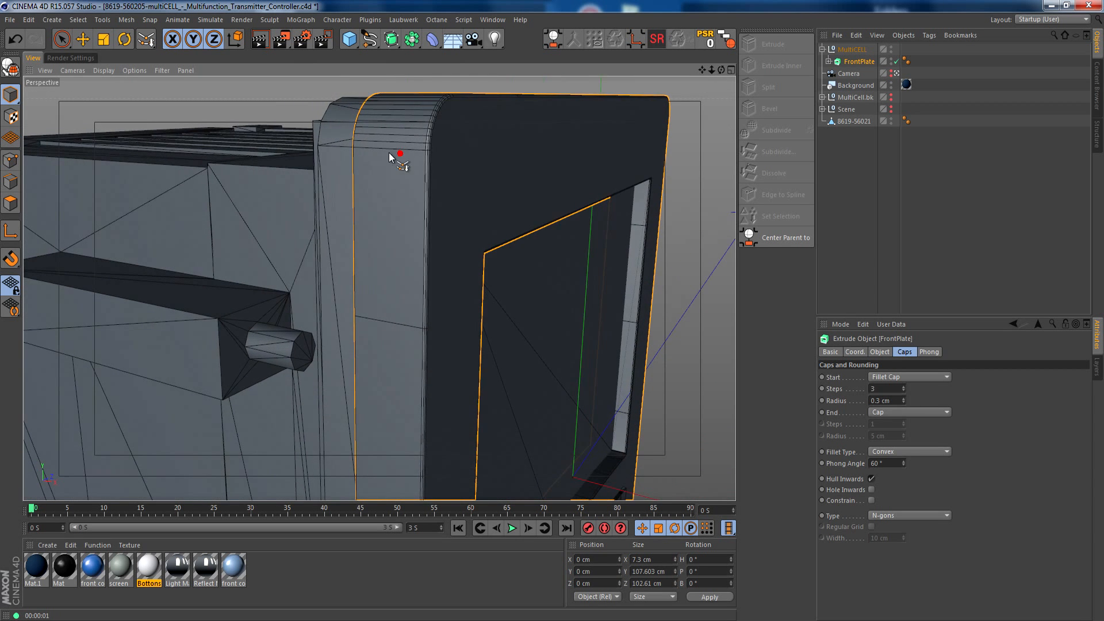
{"action": "right_click_drag", "start_coordinate": [421, 136], "coordinate": [456, 138], "text": "alt"}
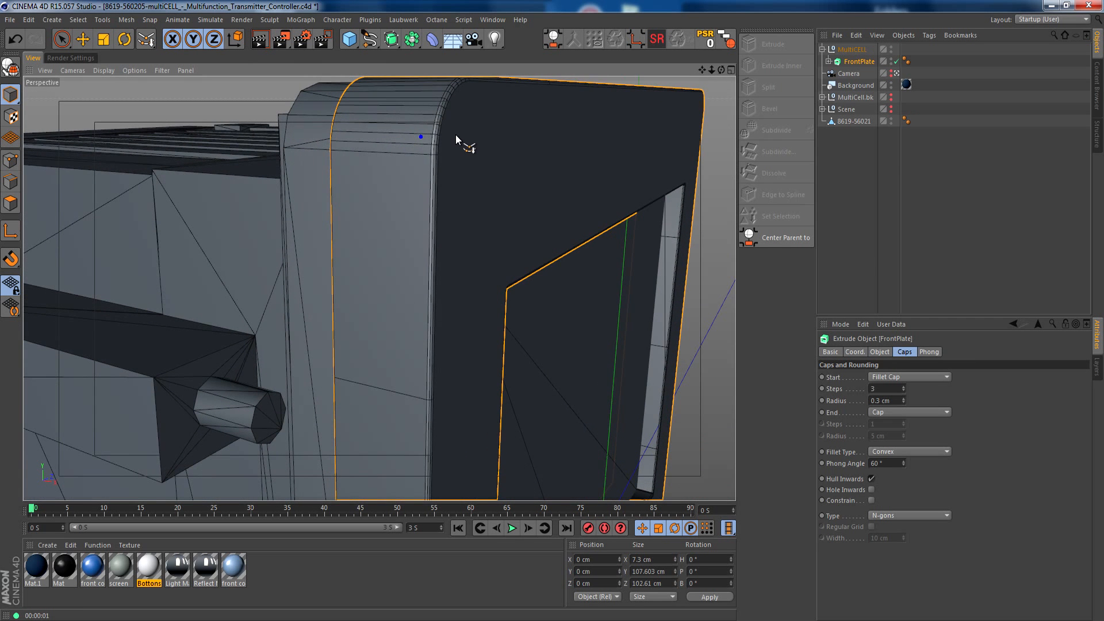
Enable Constrain for FrontPlate's fillet cap and hide the 8619-56021 reference model again.
{"action": "left_click", "coordinate": [871, 500]}
{"action": "mouse_move", "coordinate": [478, 205]}
{"action": "left_mouse_down", "text": "alt"}
{"action": "mouse_move", "coordinate": [360, 177]}
{"action": "mouse_move", "coordinate": [628, 195]}
{"action": "mouse_move", "coordinate": [559, 242]}
{"action": "mouse_move", "coordinate": [387, 158]}
{"action": "mouse_move", "coordinate": [397, 215]}
{"action": "left_mouse_up", "text": "alt"}
{"action": "right_click_drag", "start_coordinate": [397, 211], "coordinate": [375, 262], "text": "alt"}
{"action": "left_click_drag", "start_coordinate": [375, 261], "coordinate": [521, 344], "text": "alt"}
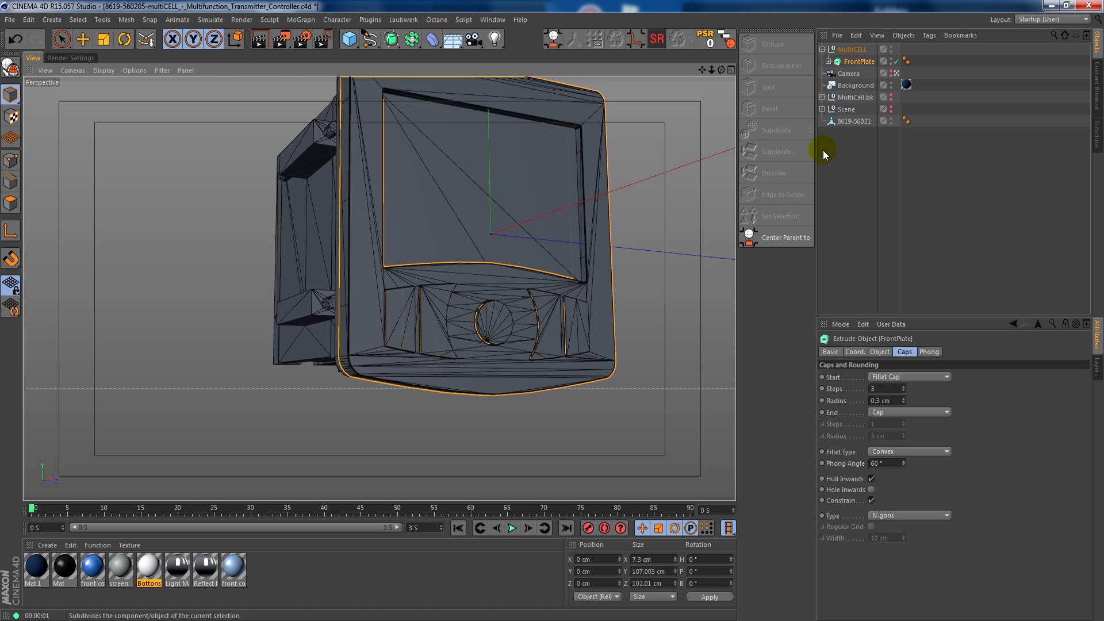
{"action": "left_click", "coordinate": [891, 122]}
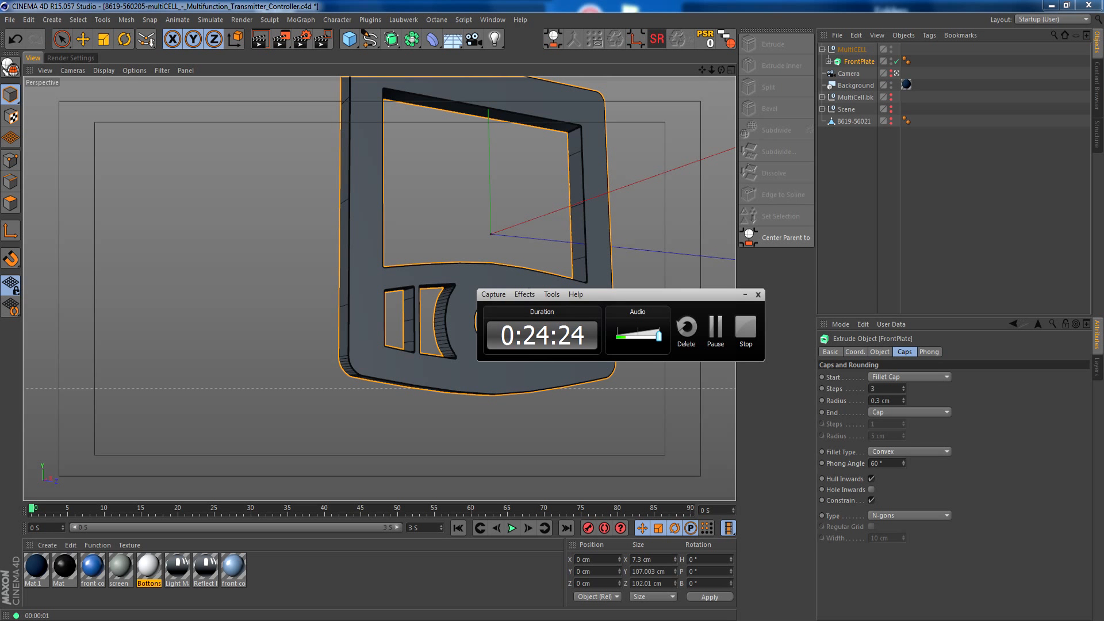
Copy the splines f1 to f4 and CenterBotton out of FrontPlate's Connect object to the scene's top level.
{"action": "left_click_drag", "start_coordinate": [481, 371], "coordinate": [473, 370], "text": "alt"}
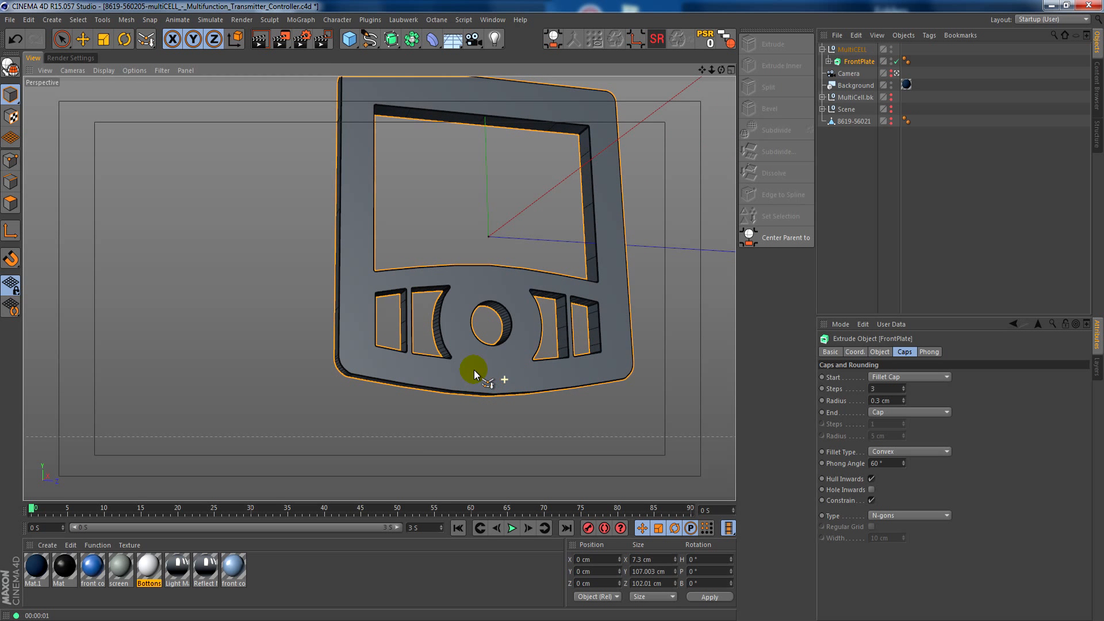
{"action": "middle_click_drag", "start_coordinate": [474, 370], "coordinate": [505, 432], "text": "alt"}
{"action": "left_click_drag", "start_coordinate": [505, 432], "coordinate": [515, 382], "text": "alt"}
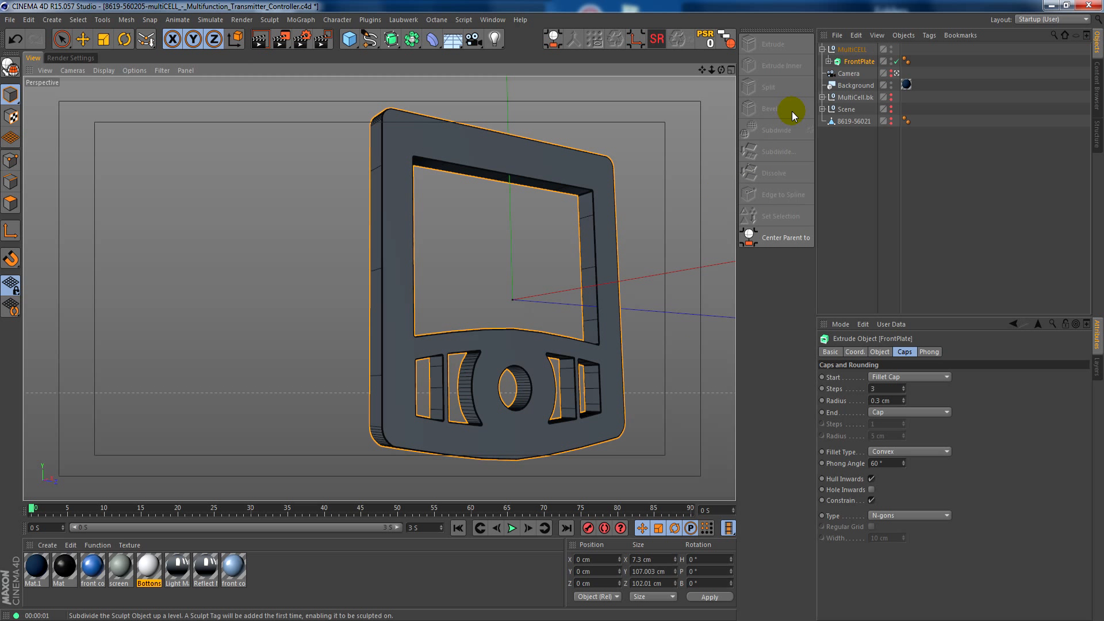
{"action": "left_click", "coordinate": [845, 62]}
{"action": "left_click", "coordinate": [828, 61]}
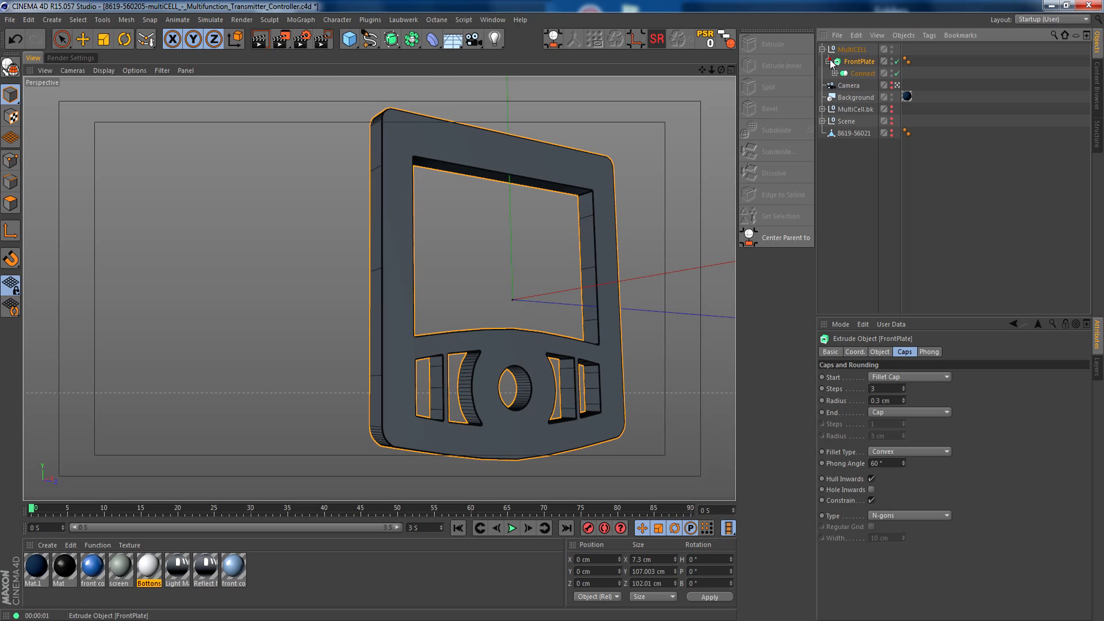
{"action": "left_click", "coordinate": [834, 74]}
{"action": "left_click", "coordinate": [861, 134]}
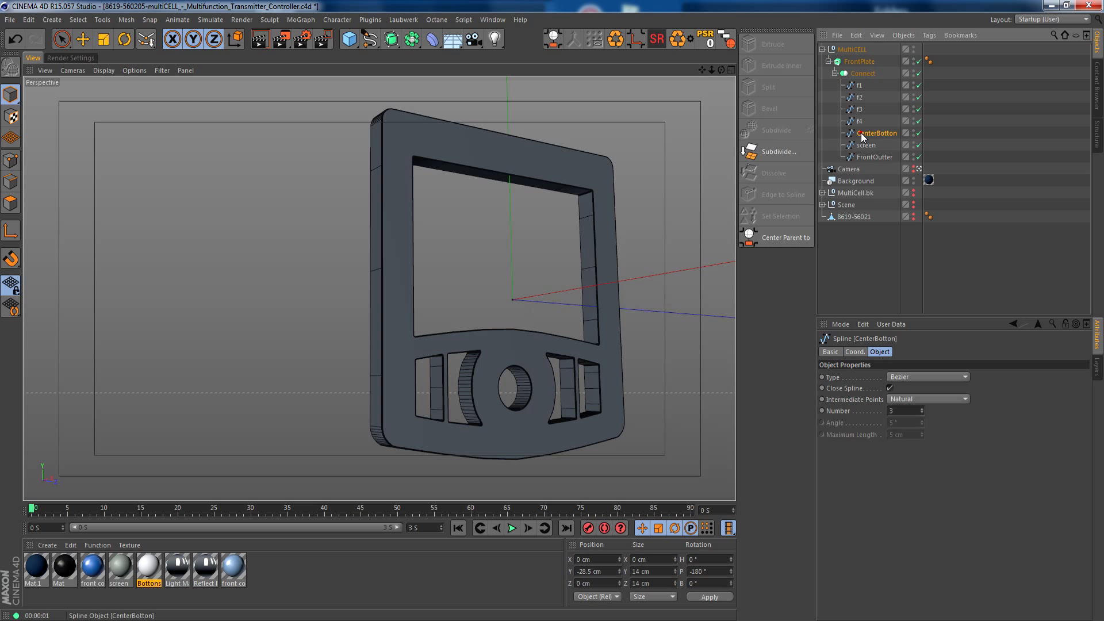
{"action": "key", "text": "shift+Up"}
{"action": "key", "text": "shift+Up"}
{"action": "key", "text": "shift+Up"}
{"action": "key", "text": "shift+Up"}
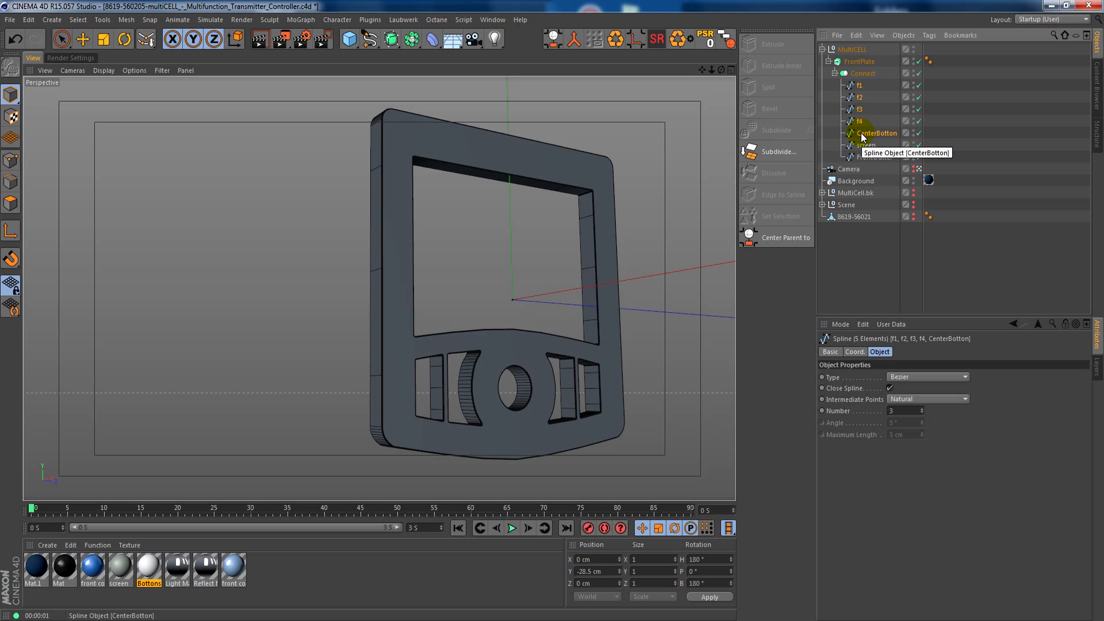
{"action": "left_click_drag", "start_coordinate": [861, 136], "coordinate": [861, 261], "text": "ctrl"}
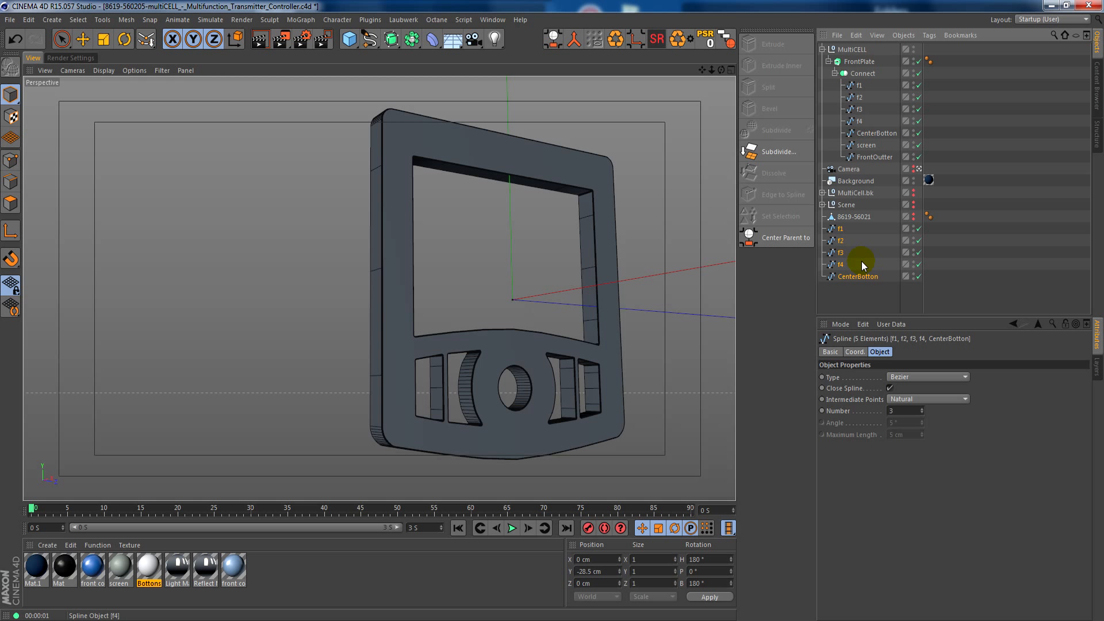
{"action": "left_click", "coordinate": [848, 304]}
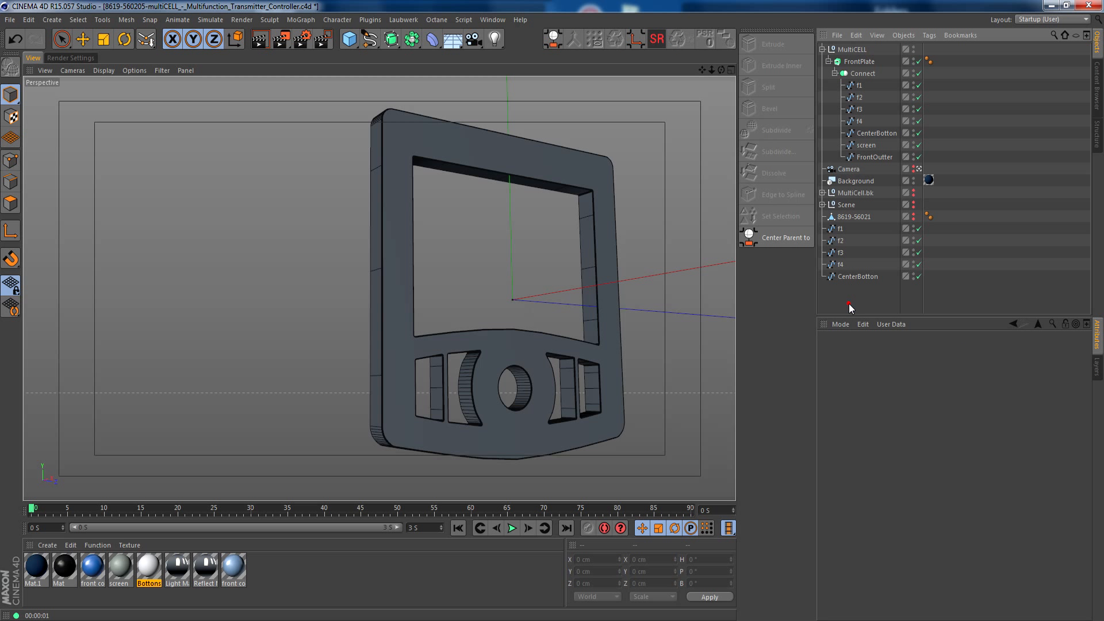
Duplicate the whole FrontPlate extrusion to the scene's top level, outside the MultiCELL group.
{"action": "left_click", "coordinate": [857, 62]}
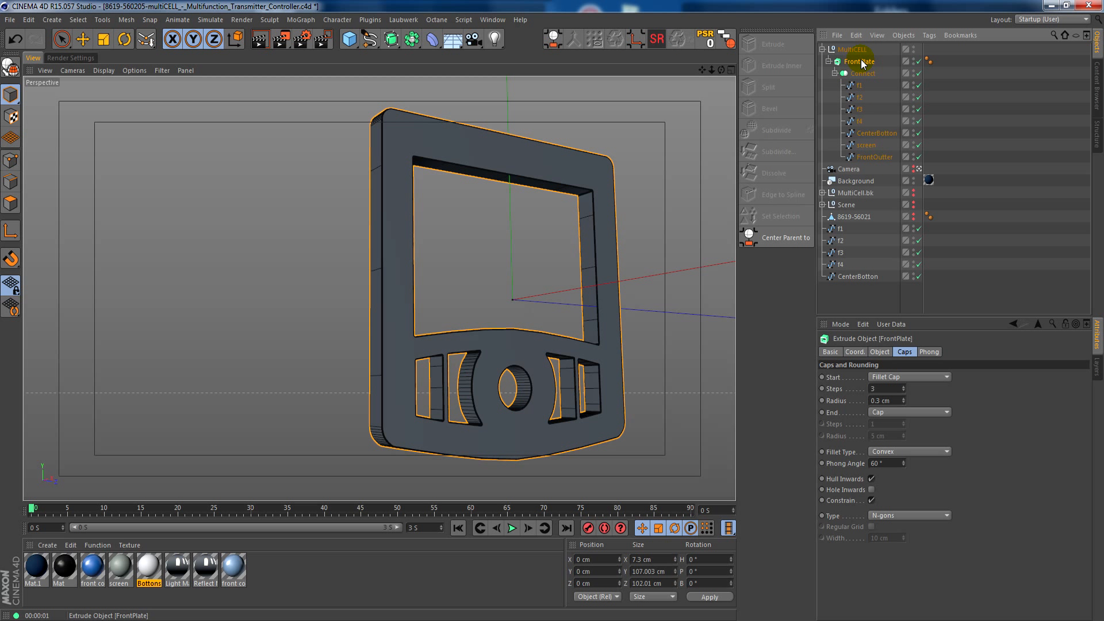
{"action": "left_click", "coordinate": [835, 74]}
{"action": "left_click_drag", "start_coordinate": [862, 167], "coordinate": [864, 233], "text": "ctrl"}
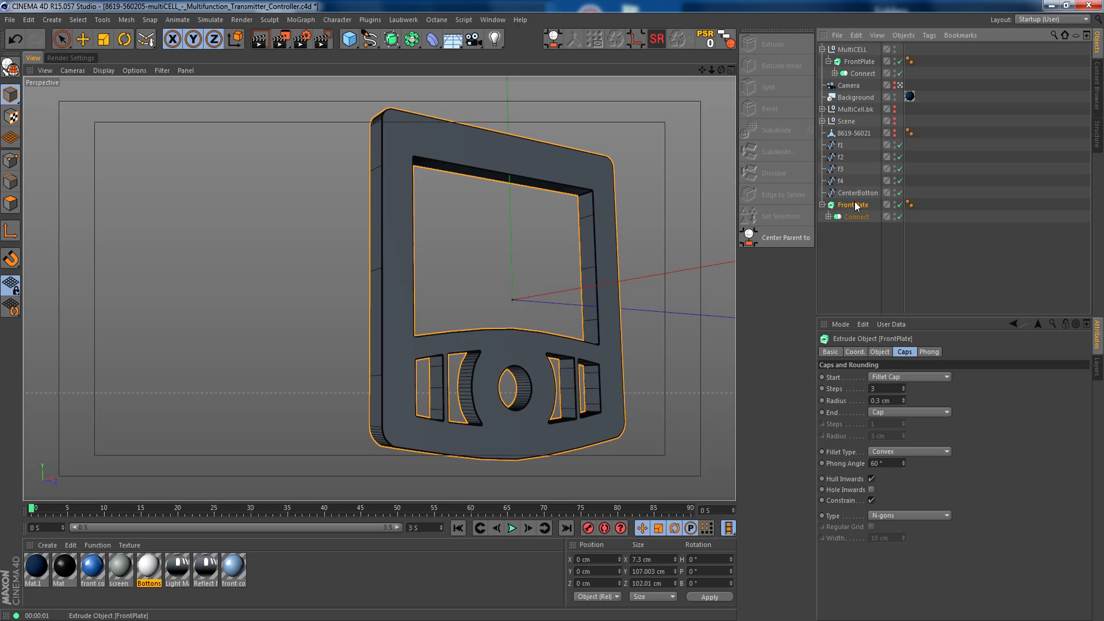
Remove the screen and FrontOutter splines from the duplicated FrontPlate's Connect object, keeping only the button splines.
{"action": "left_click", "coordinate": [827, 217]}
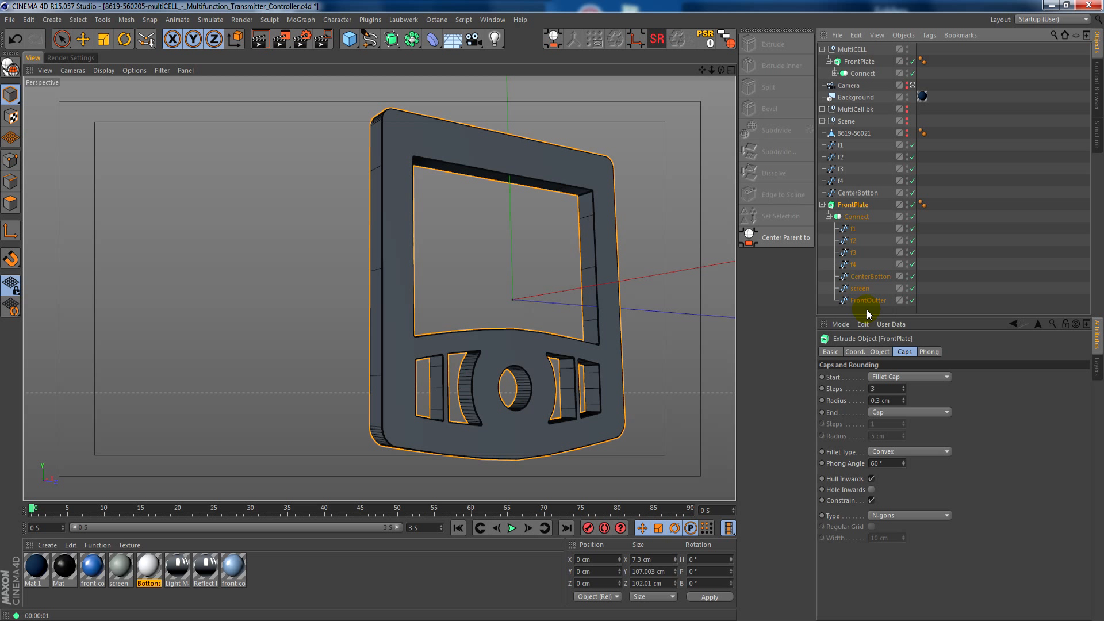
{"action": "left_click", "coordinate": [851, 229]}
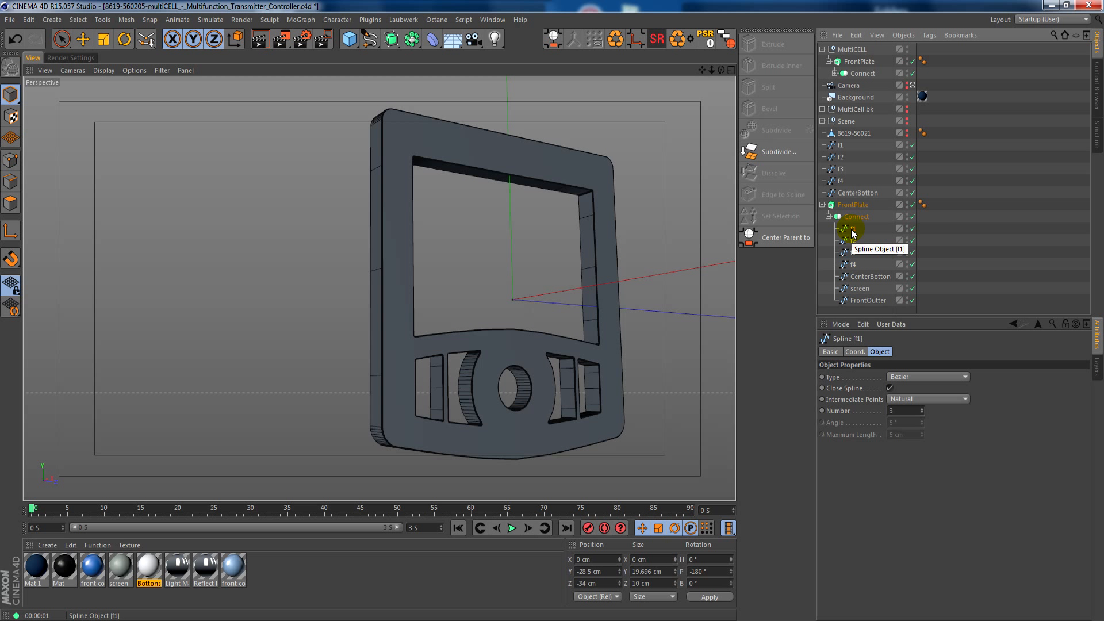
{"action": "left_click", "coordinate": [860, 288]}
{"action": "key", "text": "Delete"}
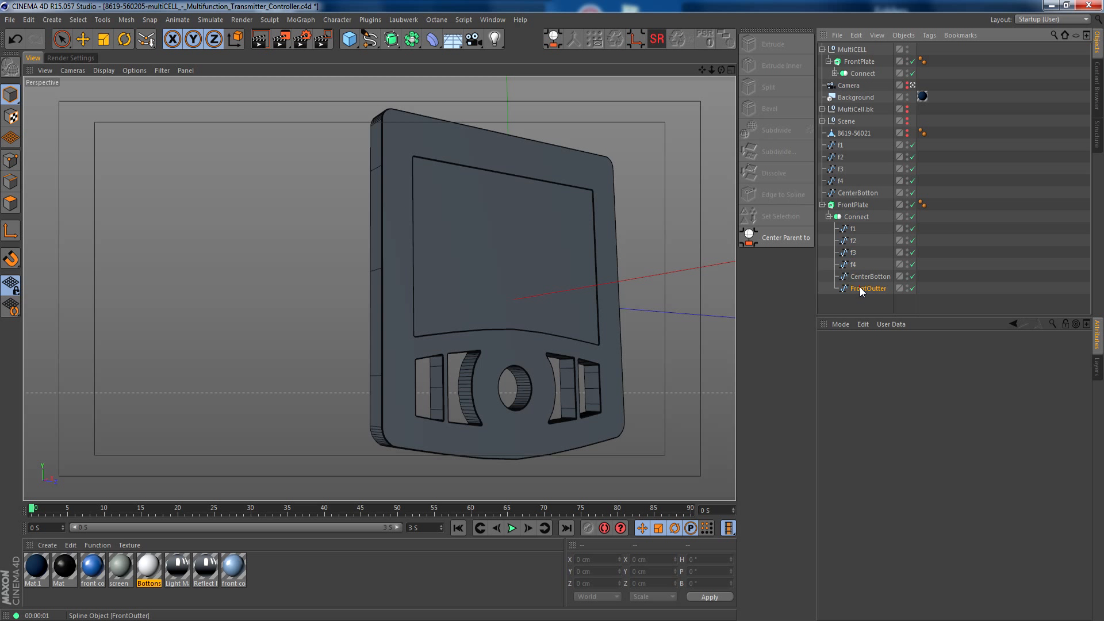
{"action": "left_click", "coordinate": [860, 289]}
{"action": "key", "text": "Delete"}
{"action": "left_click", "coordinate": [860, 279]}
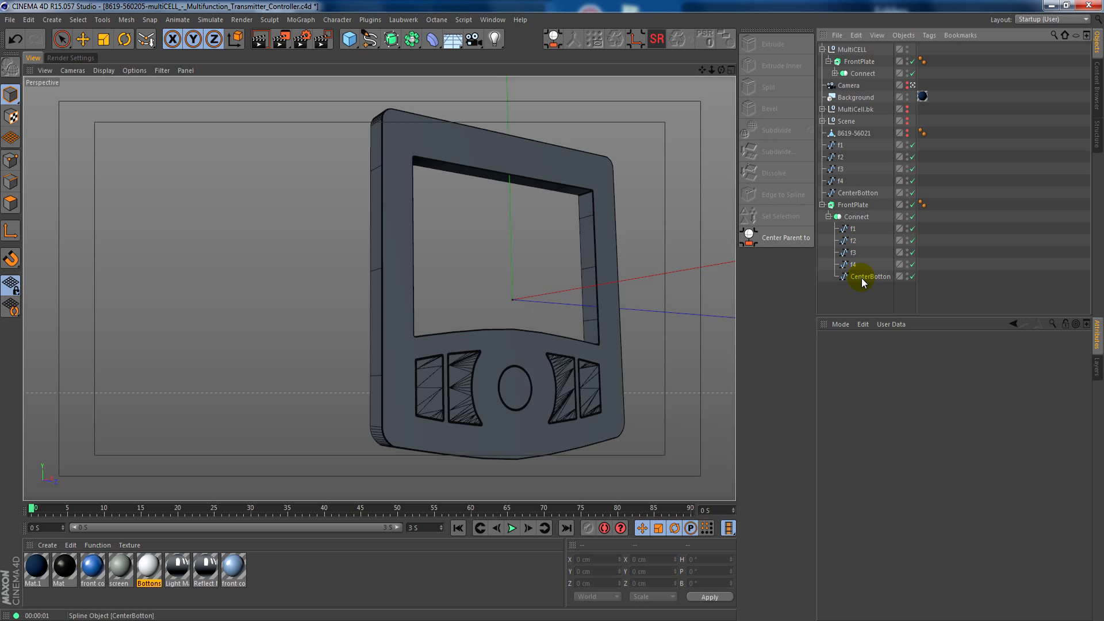
{"action": "left_click", "coordinate": [861, 217]}
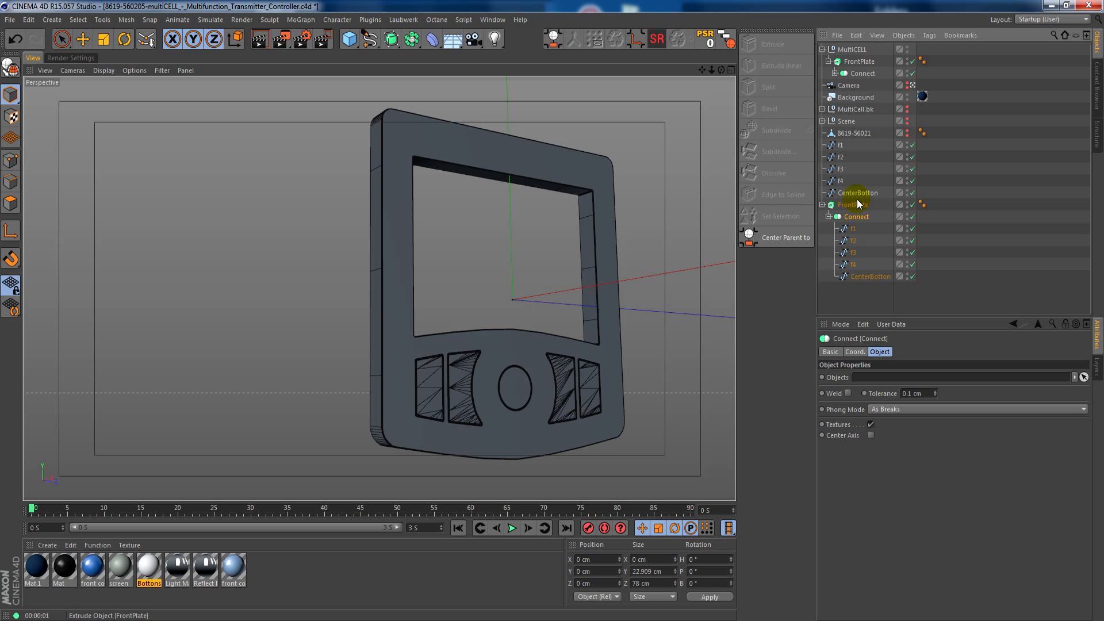
Delete the loose top-level copies of the CenterBotton, f4, f3, f2 and f1 splines.
{"action": "left_click", "coordinate": [855, 194]}
{"action": "key", "text": "Delete"}
{"action": "left_click", "coordinate": [840, 183]}
{"action": "key", "text": "Delete"}
{"action": "left_click", "coordinate": [841, 170]}
{"action": "key", "text": "Delete"}
{"action": "left_click", "coordinate": [841, 158]}
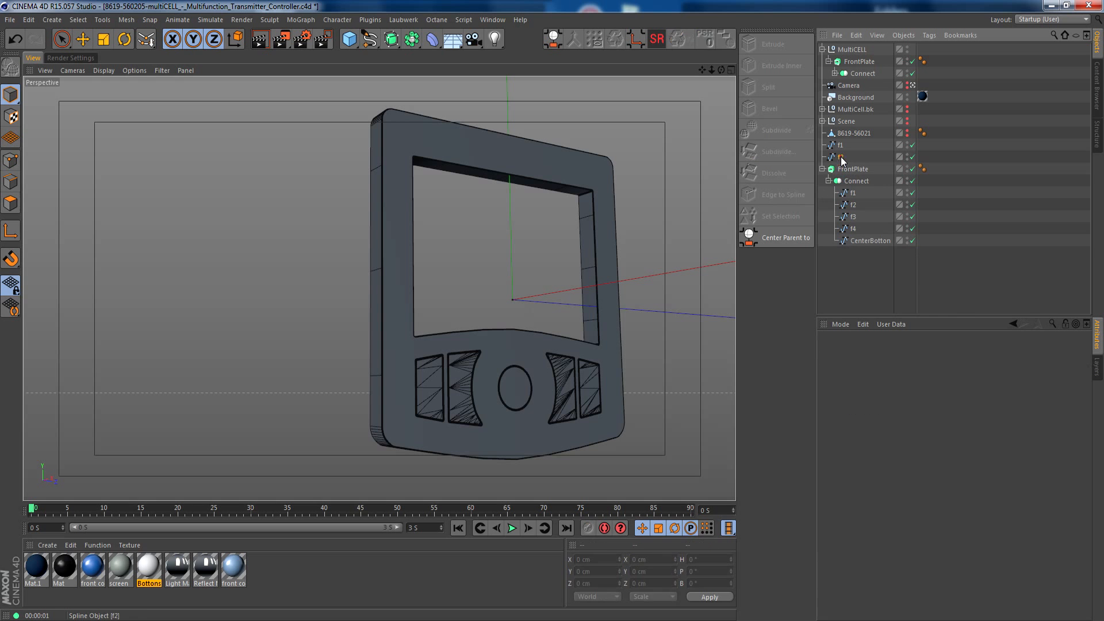
{"action": "key", "text": "Delete"}
{"action": "left_click", "coordinate": [841, 146]}
{"action": "key", "text": "Delete"}
Select the duplicated FrontPlate and examine its filleted button edges against the plate's openings up close.
{"action": "left_click", "coordinate": [851, 146]}
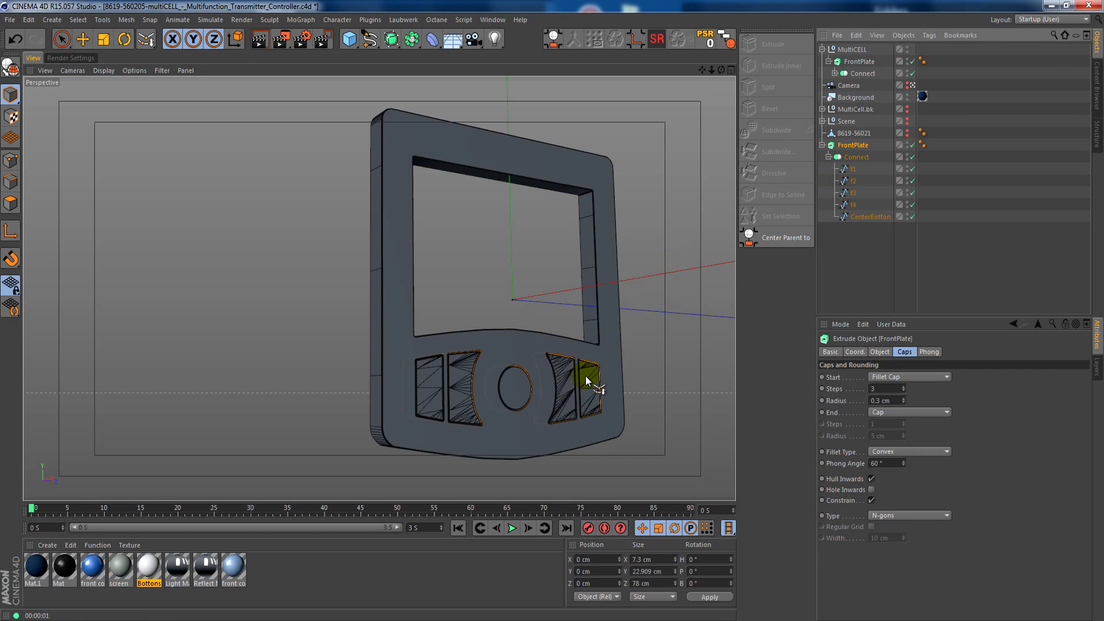
{"action": "scroll", "coordinate": [446, 389], "scroll_direction": "up", "scroll_amount": 4}
{"action": "mouse_move", "coordinate": [445, 371]}
{"action": "left_mouse_down", "text": "alt"}
{"action": "mouse_move", "coordinate": [447, 387]}
{"action": "mouse_move", "coordinate": [439, 373]}
{"action": "left_mouse_up", "text": "alt"}
{"action": "right_click_drag", "start_coordinate": [436, 369], "coordinate": [556, 384], "text": "alt"}
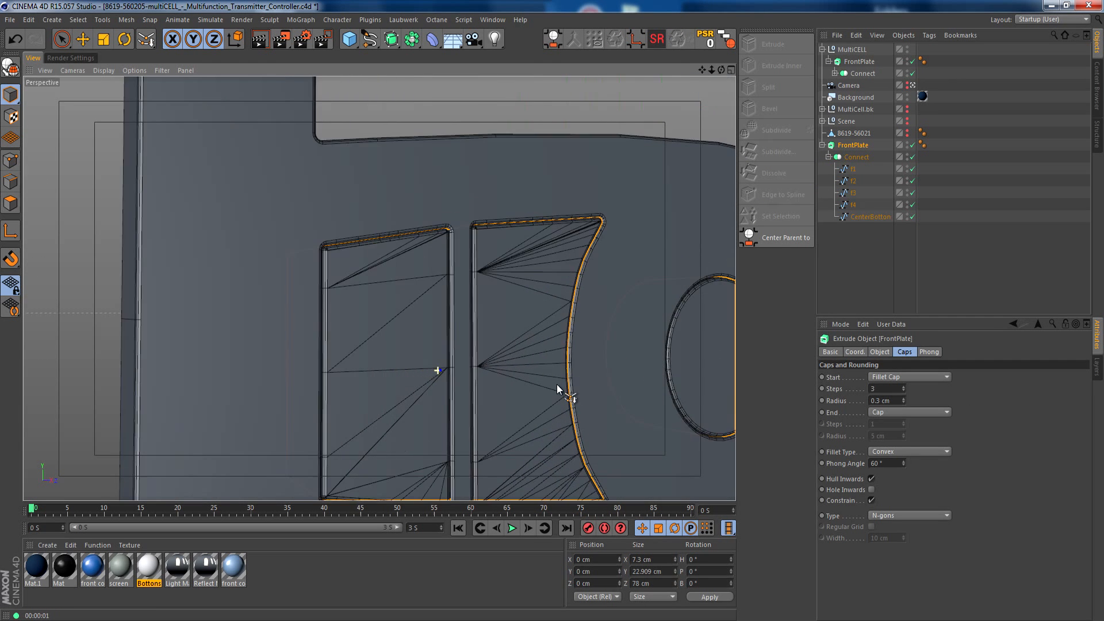
{"action": "mouse_move", "coordinate": [424, 350]}
{"action": "left_mouse_down", "text": "alt"}
{"action": "mouse_move", "coordinate": [536, 356]}
{"action": "mouse_move", "coordinate": [419, 339]}
{"action": "left_mouse_up", "text": "alt"}
{"action": "left_click_drag", "start_coordinate": [361, 309], "coordinate": [601, 229], "text": "alt"}
{"action": "right_click_drag", "start_coordinate": [395, 288], "coordinate": [479, 294], "text": "alt"}
{"action": "left_click_drag", "start_coordinate": [458, 291], "coordinate": [478, 307], "text": "alt"}
Set the duplicated FrontPlate's X extrusion movement to -5 cm and check its depth against the original plate.
{"action": "left_click", "coordinate": [873, 352]}
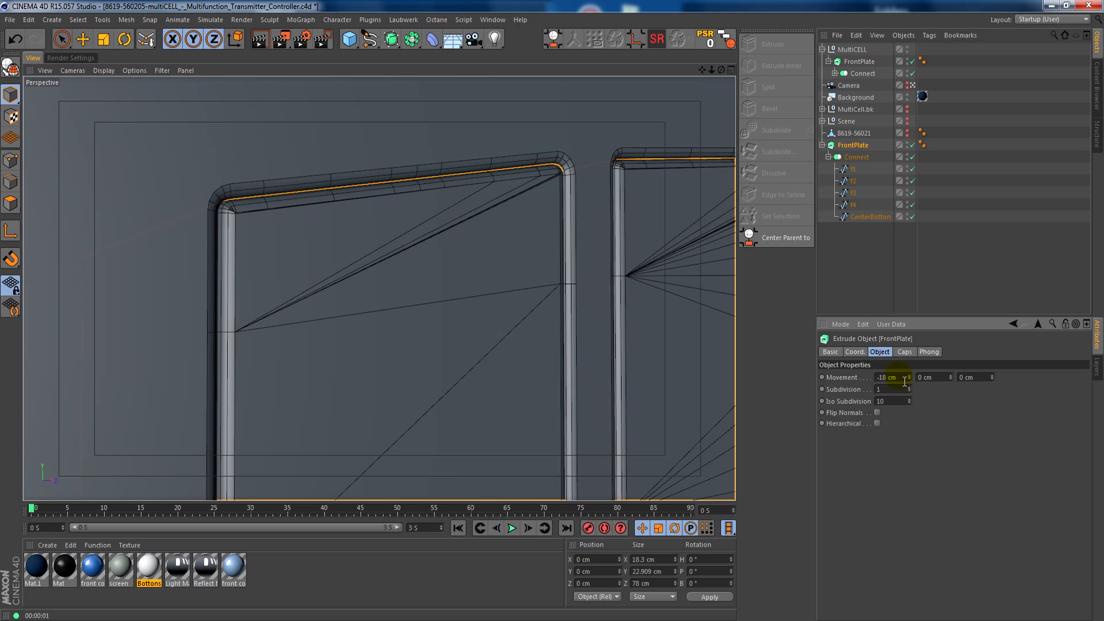
{"action": "right_click_drag", "start_coordinate": [486, 227], "coordinate": [332, 292], "text": "alt"}
{"action": "left_click_drag", "start_coordinate": [380, 291], "coordinate": [578, 302], "text": "alt"}
{"action": "left_click_drag", "start_coordinate": [908, 379], "coordinate": [908, 378]}
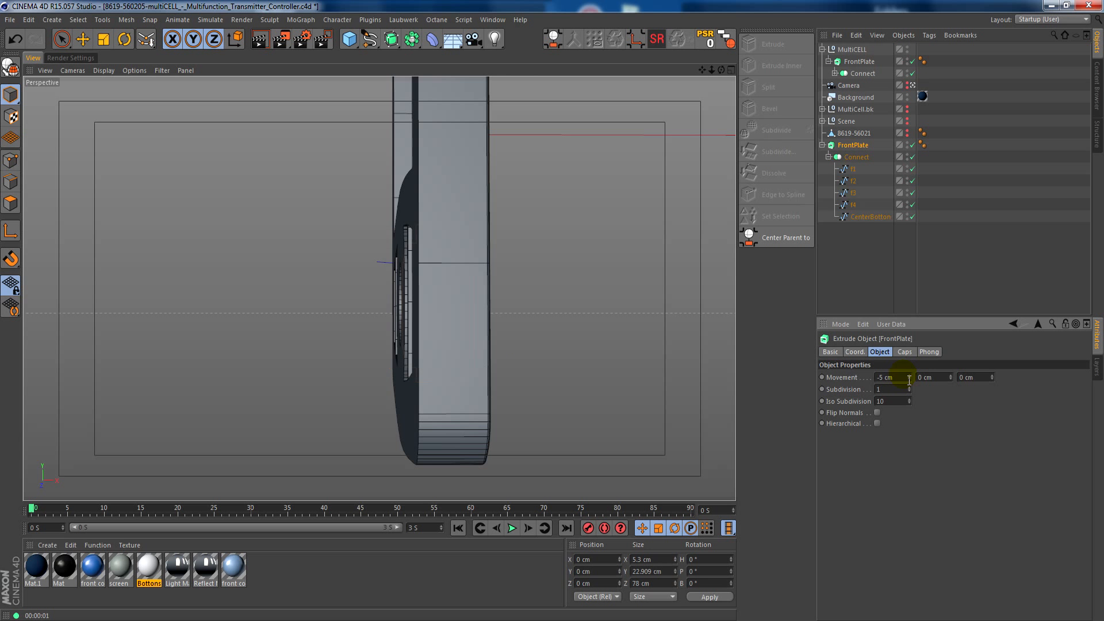
{"action": "left_click_drag", "start_coordinate": [449, 312], "coordinate": [313, 325], "text": "alt"}
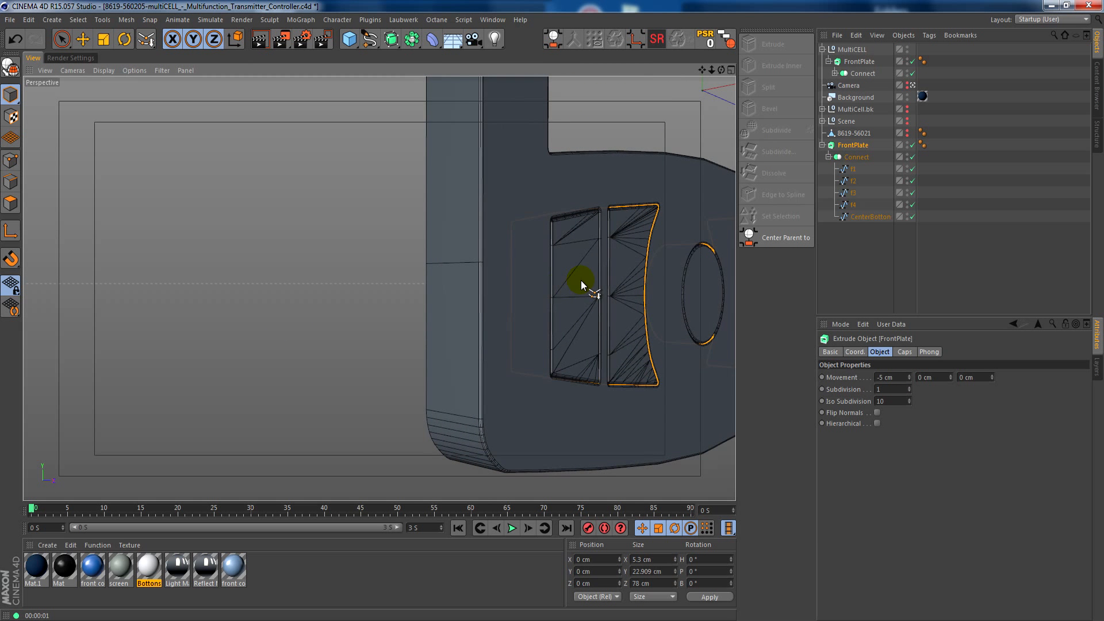
{"action": "middle_click_drag", "start_coordinate": [581, 281], "coordinate": [454, 284], "text": "alt"}
Move the duplicated FrontPlate to X -1 cm and set its X extrusion movement to 2 cm.
{"action": "left_click", "coordinate": [860, 352]}
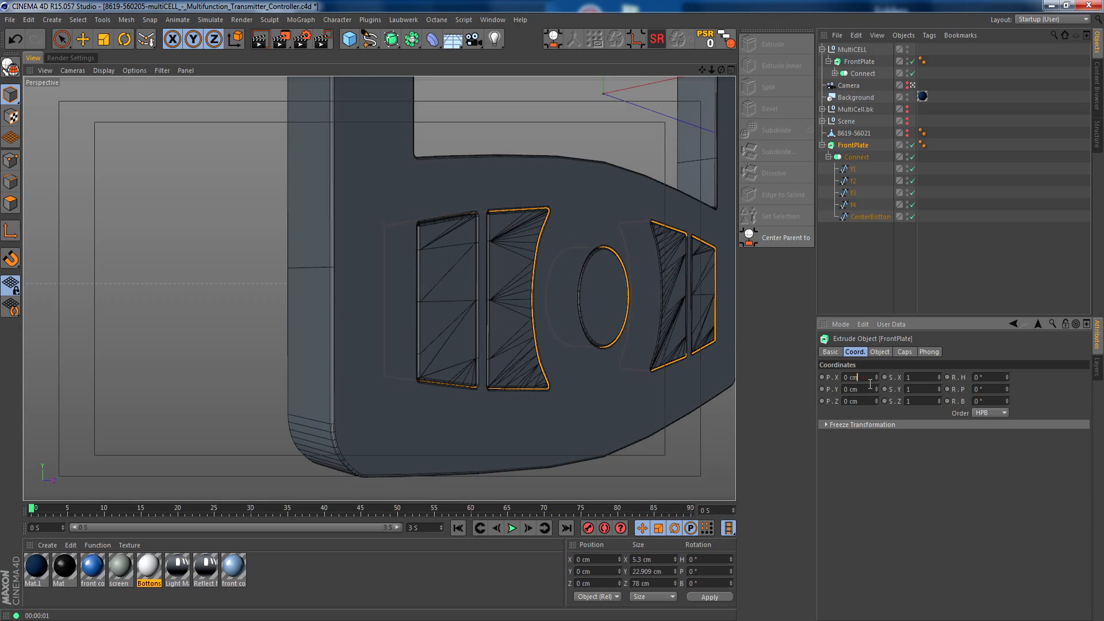
{"action": "scroll", "coordinate": [869, 381], "scroll_direction": "down", "scroll_amount": 1}
{"action": "left_click", "coordinate": [879, 351]}
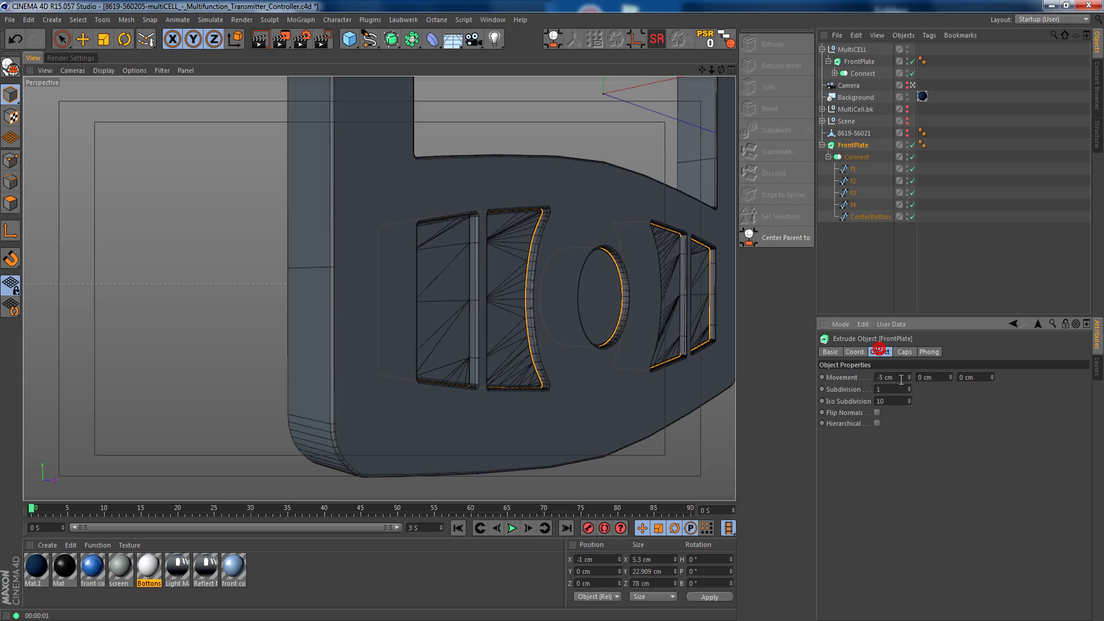
{"action": "scroll", "coordinate": [901, 377], "scroll_direction": "down", "scroll_amount": 3}
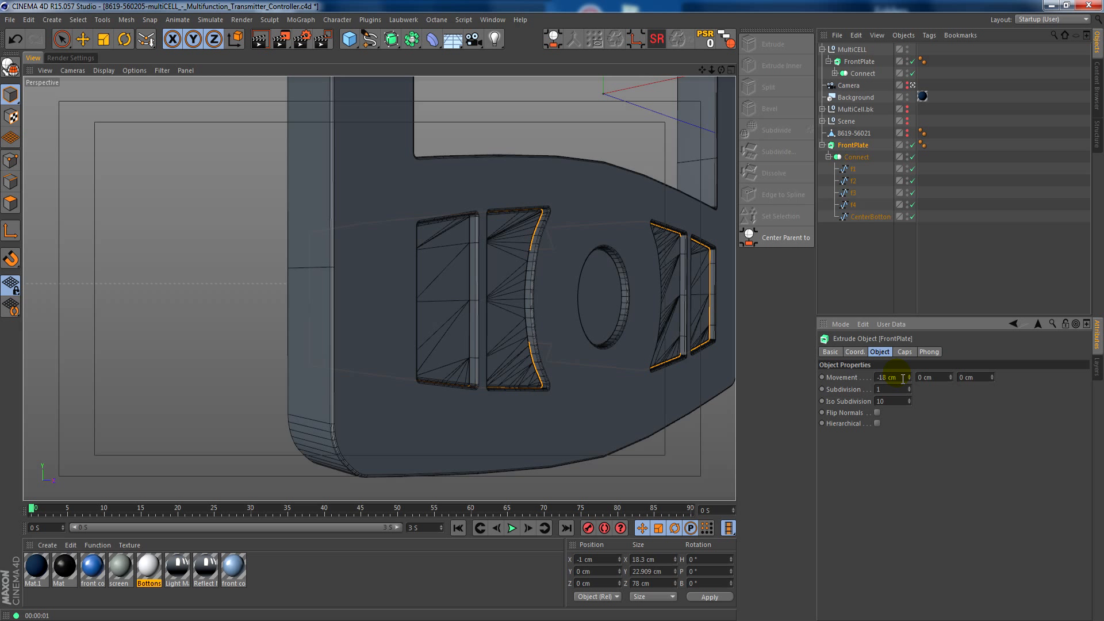
{"action": "scroll", "coordinate": [902, 379], "scroll_direction": "up", "scroll_amount": 7}
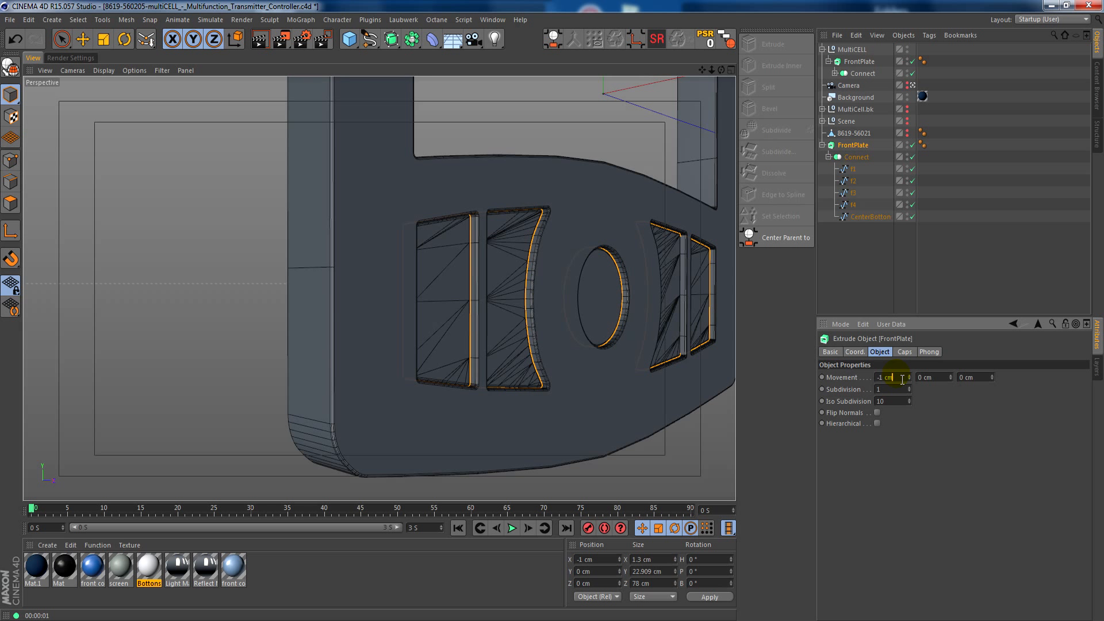
{"action": "scroll", "coordinate": [901, 379], "scroll_direction": "up", "scroll_amount": 3}
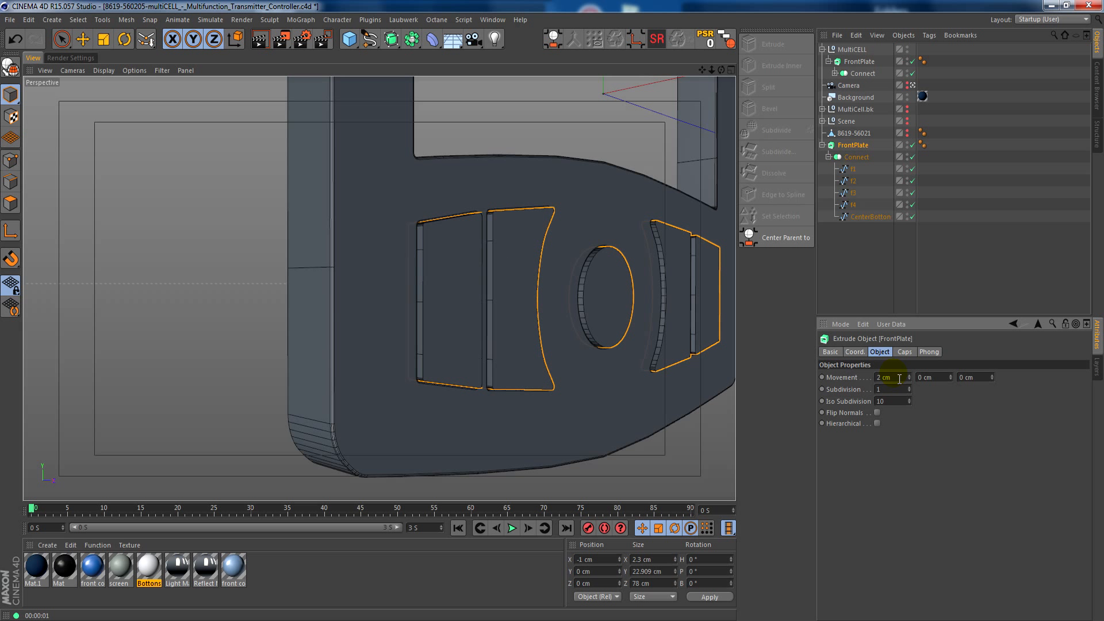
Change the duplicate's start to a plain Cap and give its end a Fillet Cap with 3 steps and 0.3 cm radius.
{"action": "left_click", "coordinate": [904, 352]}
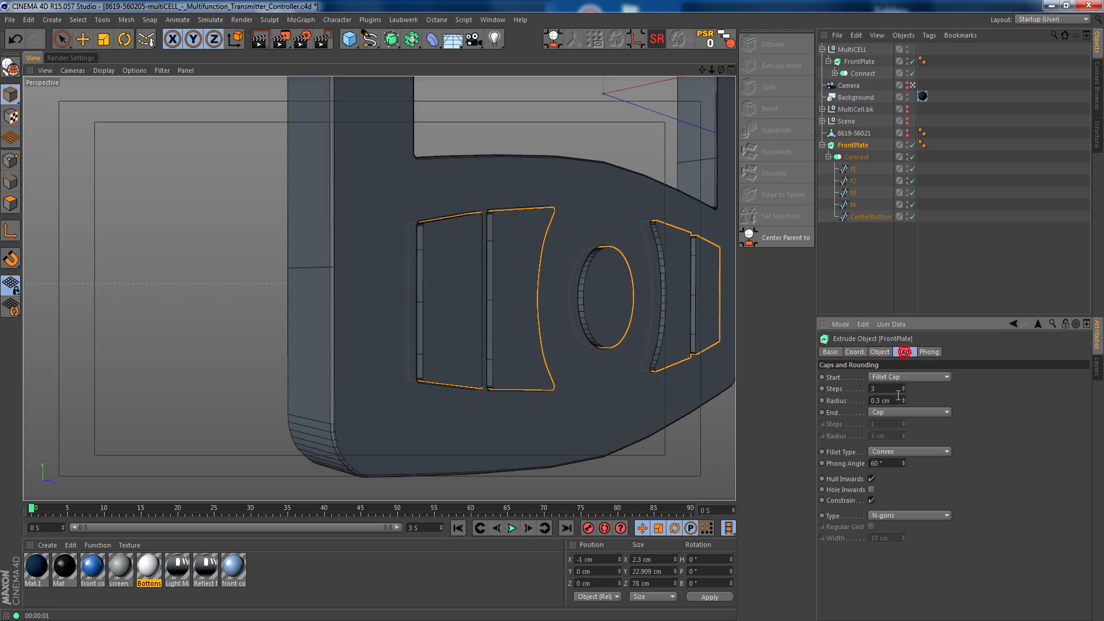
{"action": "left_click", "coordinate": [892, 378]}
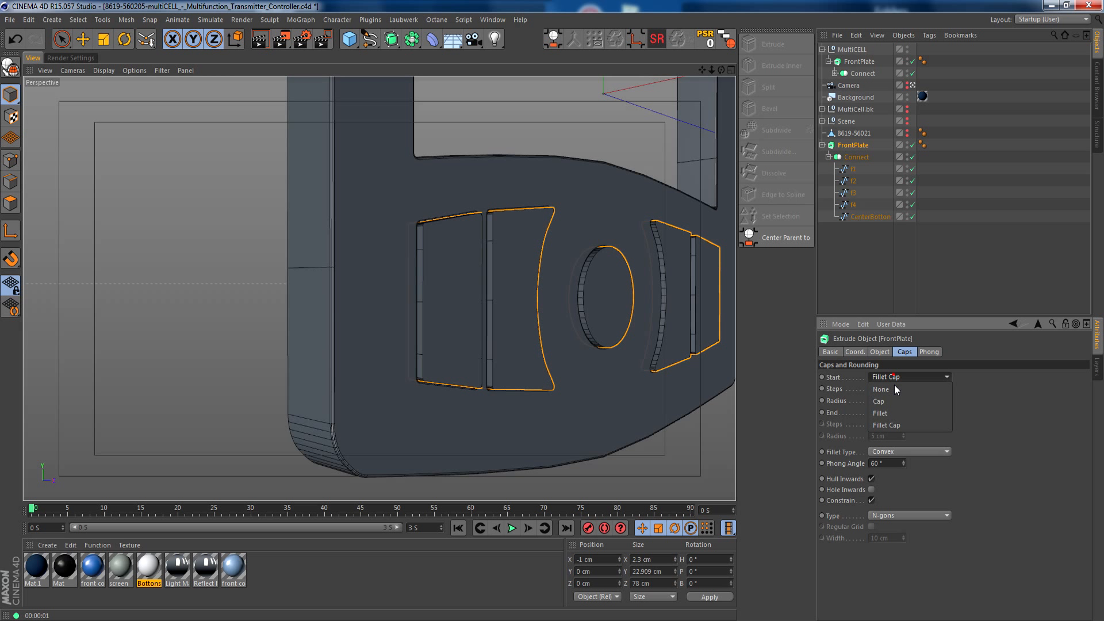
{"action": "left_click", "coordinate": [893, 401]}
{"action": "left_click", "coordinate": [889, 412]}
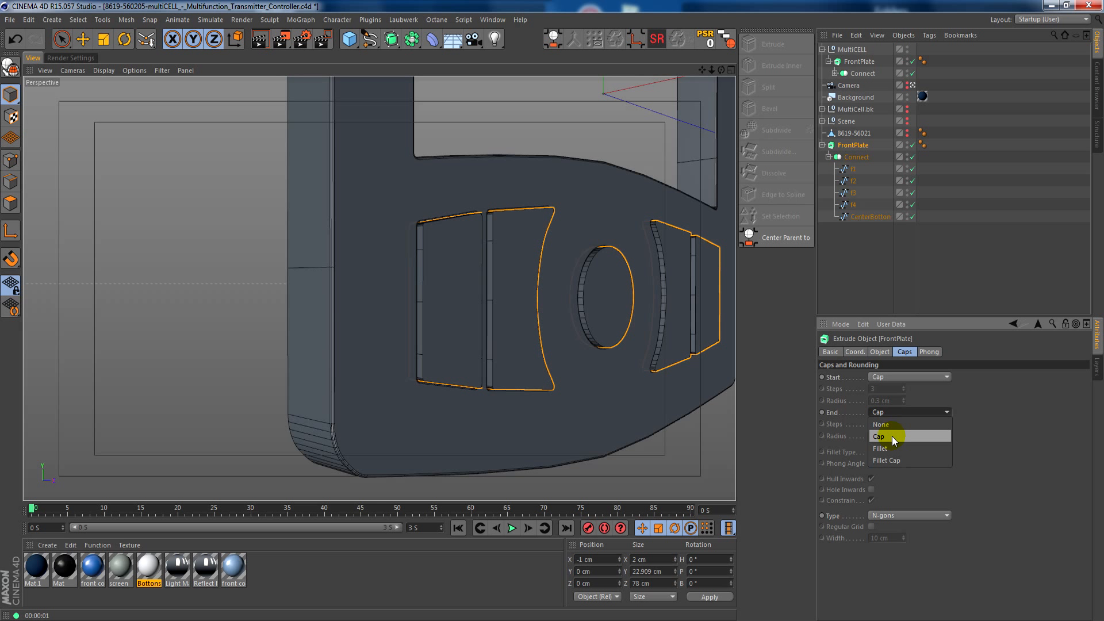
{"action": "left_click", "coordinate": [892, 459]}
{"action": "left_click", "coordinate": [894, 439]}
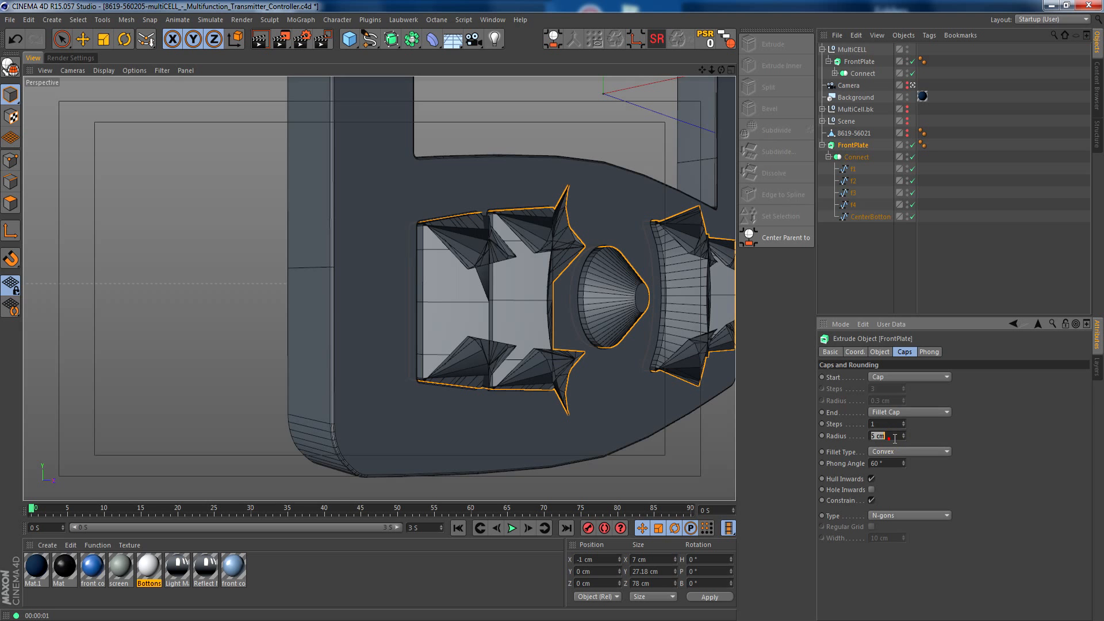
{"action": "type", "text": ".3"}
{"action": "key", "text": "Return"}
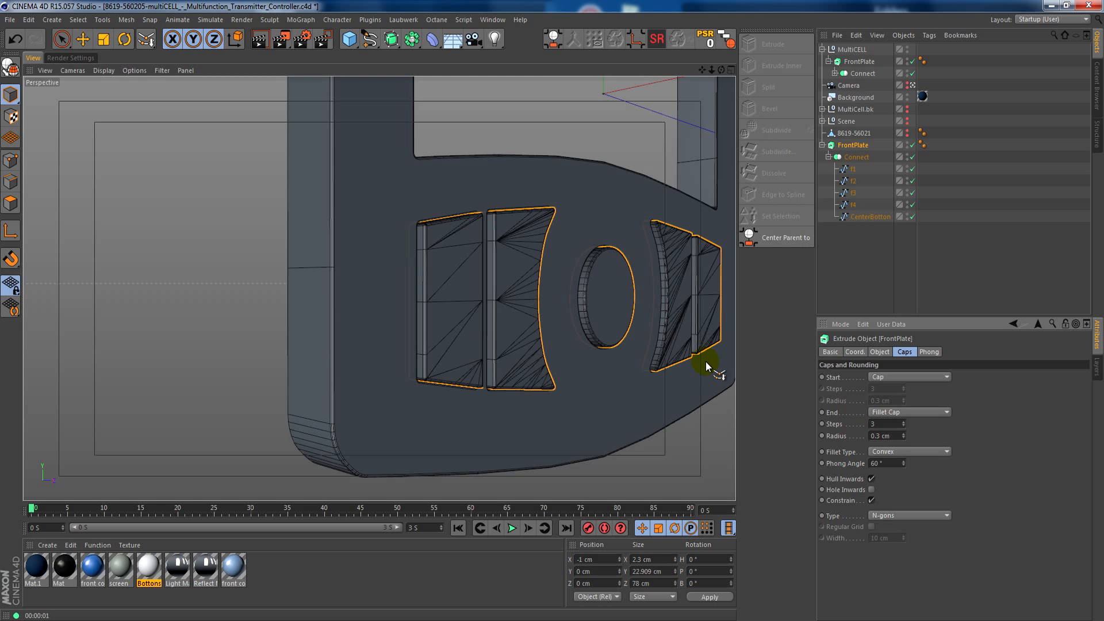
Inspect a button's filleted corner and set the duplicate's end fillet radius to 0.2 cm.
{"action": "scroll", "coordinate": [461, 288], "scroll_direction": "up", "scroll_amount": 10}
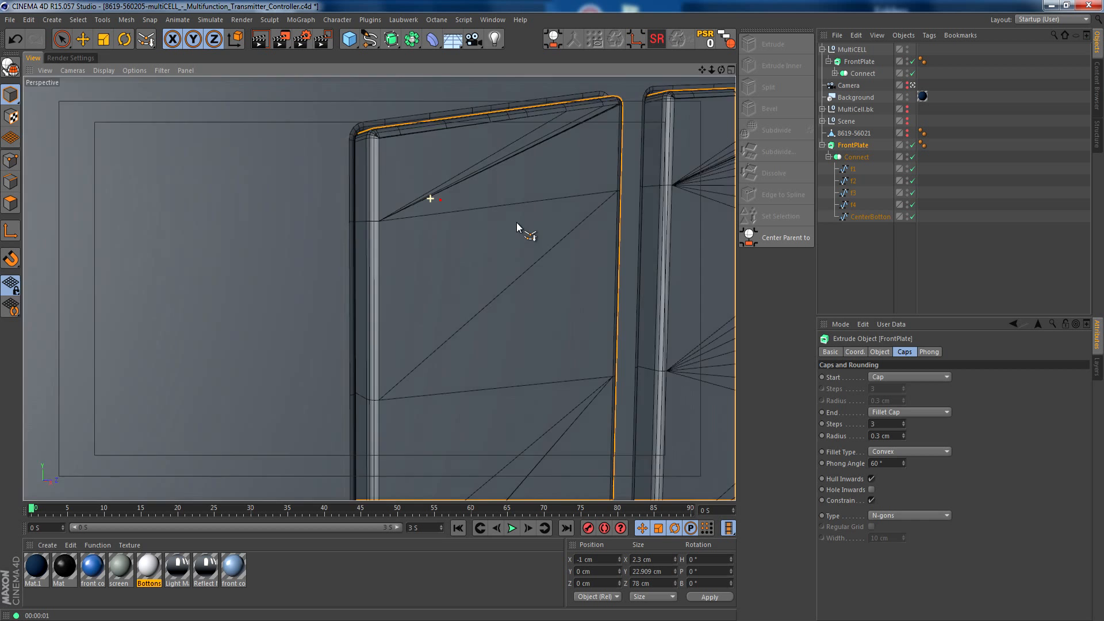
{"action": "left_click_drag", "start_coordinate": [516, 222], "coordinate": [396, 184], "text": "alt"}
{"action": "right_click_drag", "start_coordinate": [386, 151], "coordinate": [476, 162], "text": "alt"}
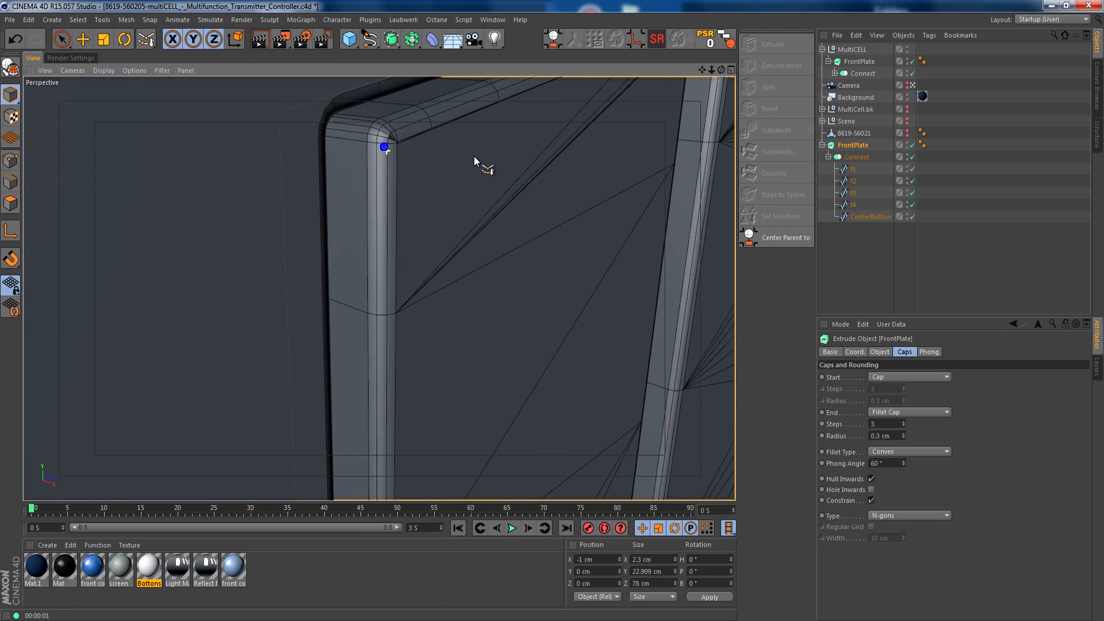
{"action": "middle_click_drag", "start_coordinate": [411, 130], "coordinate": [421, 131], "text": "alt"}
{"action": "left_click_drag", "start_coordinate": [422, 131], "coordinate": [394, 198], "text": "alt"}
{"action": "right_click_drag", "start_coordinate": [394, 197], "coordinate": [477, 188], "text": "alt"}
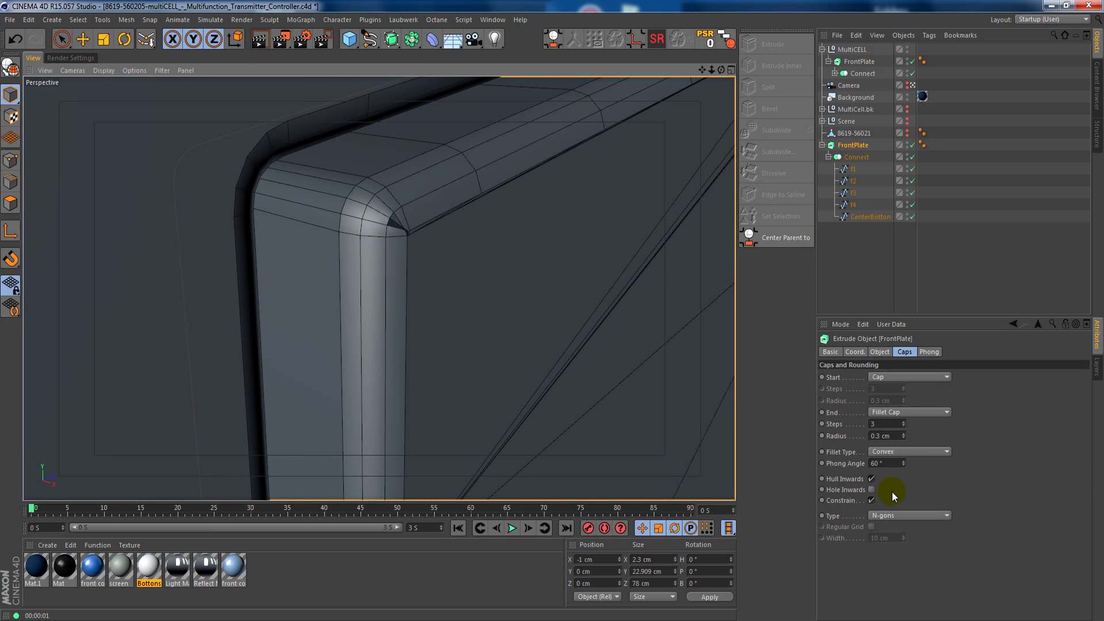
{"action": "left_click", "coordinate": [903, 442]}
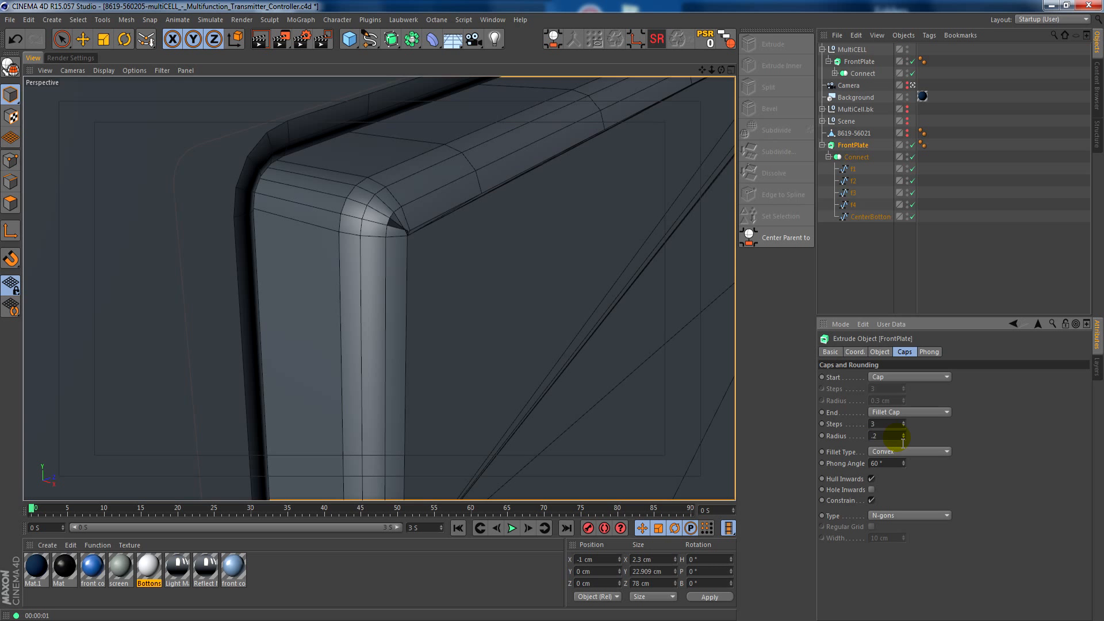
{"action": "type", "text": ".2"}
{"action": "key", "text": "Return"}
{"action": "mouse_move", "coordinate": [397, 214]}
{"action": "left_mouse_down", "text": "alt"}
{"action": "mouse_move", "coordinate": [302, 181]}
{"action": "mouse_move", "coordinate": [441, 253]}
{"action": "mouse_move", "coordinate": [393, 211]}
{"action": "left_mouse_up", "text": "alt"}
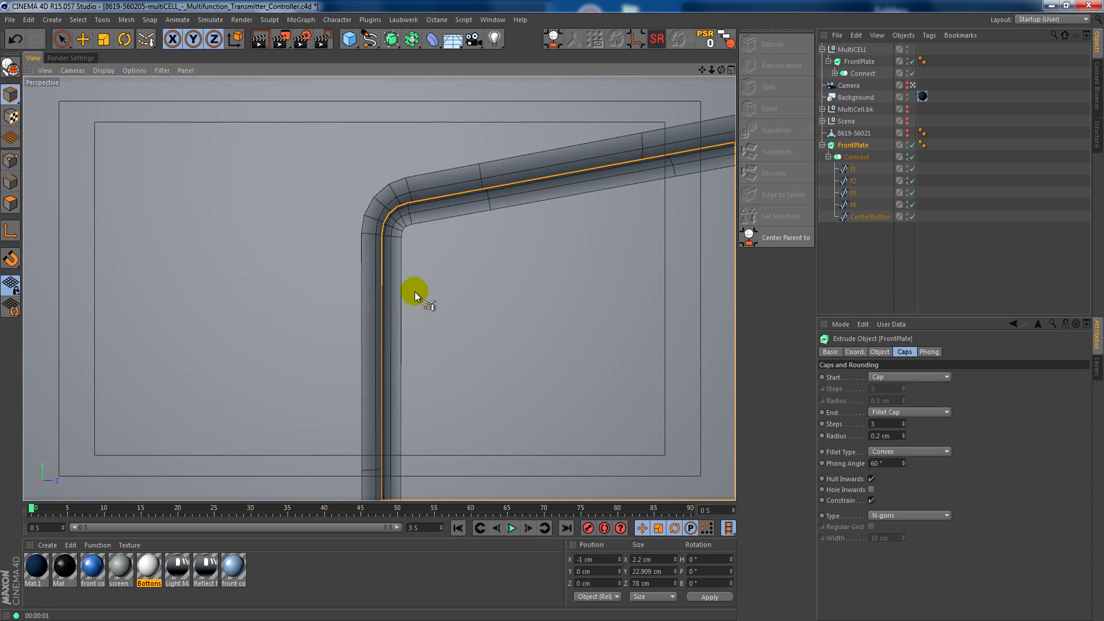
Rename the duplicated FrontPlate extrusion as Bottons.
{"action": "left_click_drag", "start_coordinate": [415, 292], "coordinate": [476, 322], "text": "alt"}
{"action": "left_click_drag", "start_coordinate": [362, 314], "coordinate": [534, 278], "text": "alt"}
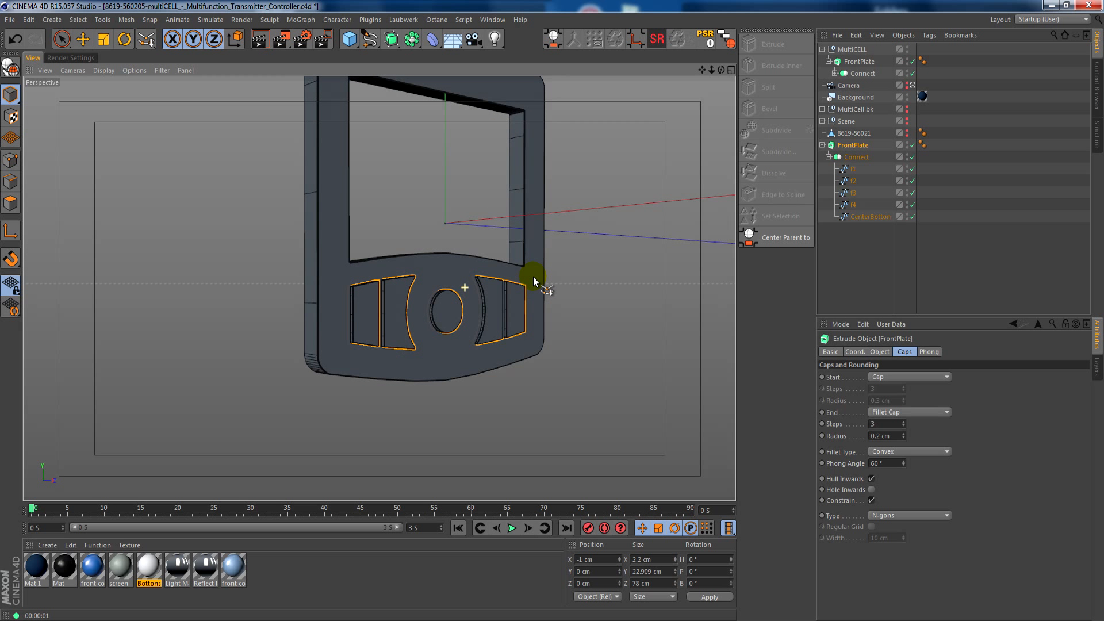
{"action": "left_click", "coordinate": [822, 145]}
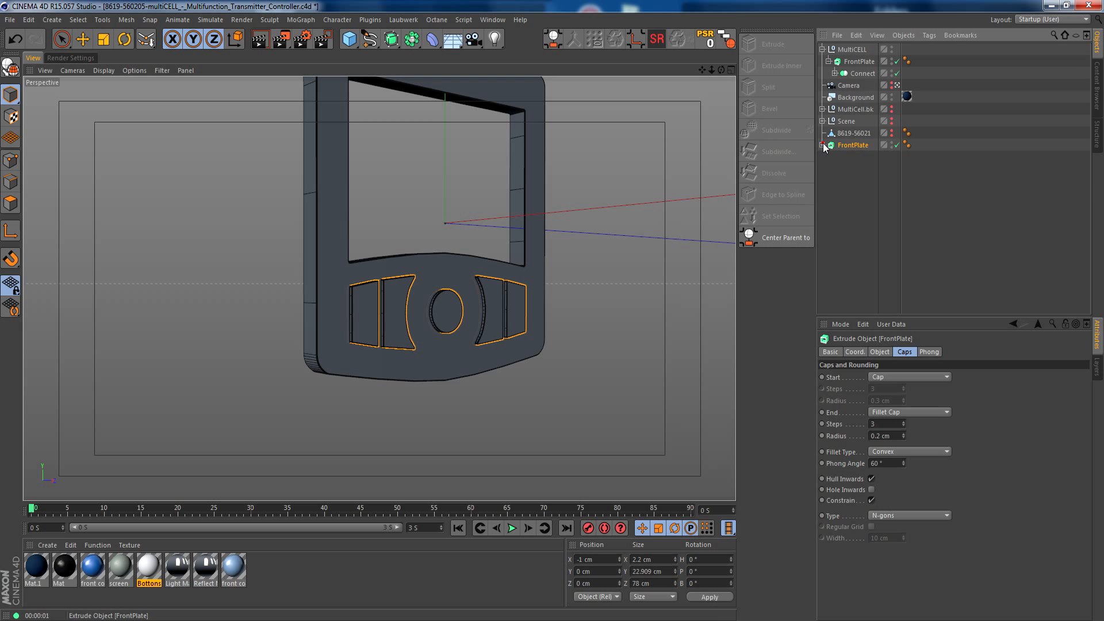
{"action": "double_click", "coordinate": [853, 145]}
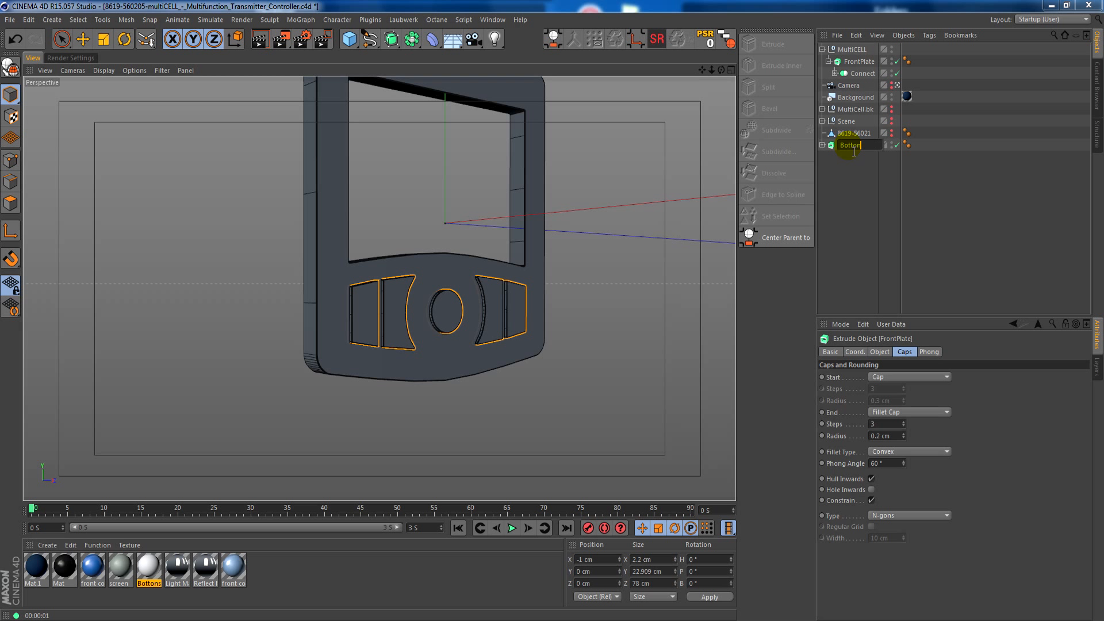
{"action": "key", "text": "Return"}
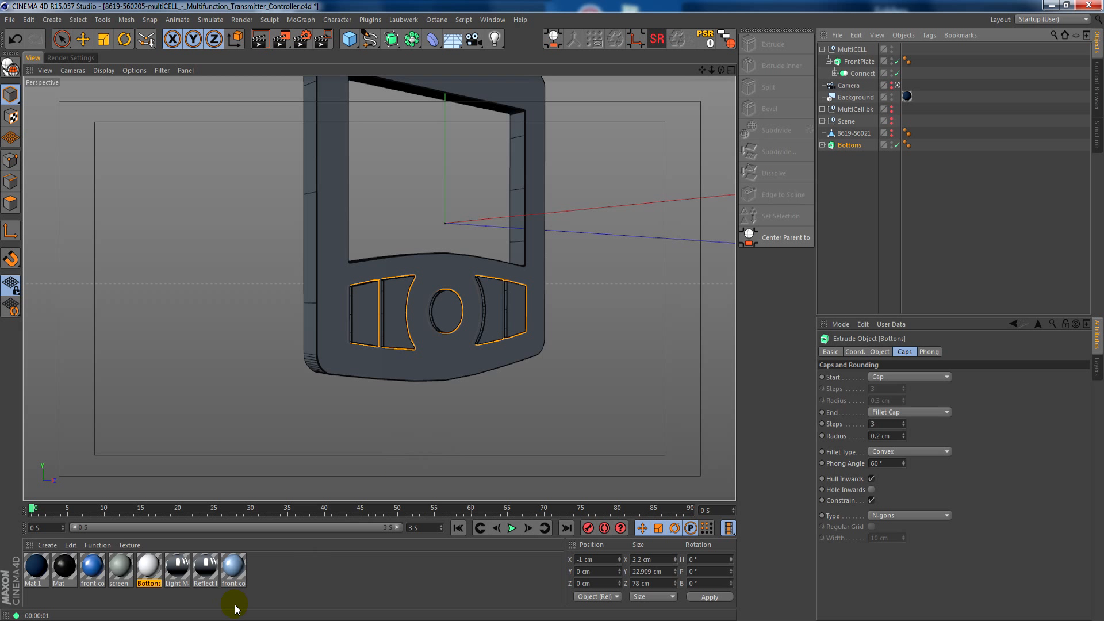
Apply the Bottons material to the Bottons extrusion and the blue front cover material to the FrontPlate.
{"action": "left_click", "coordinate": [153, 559]}
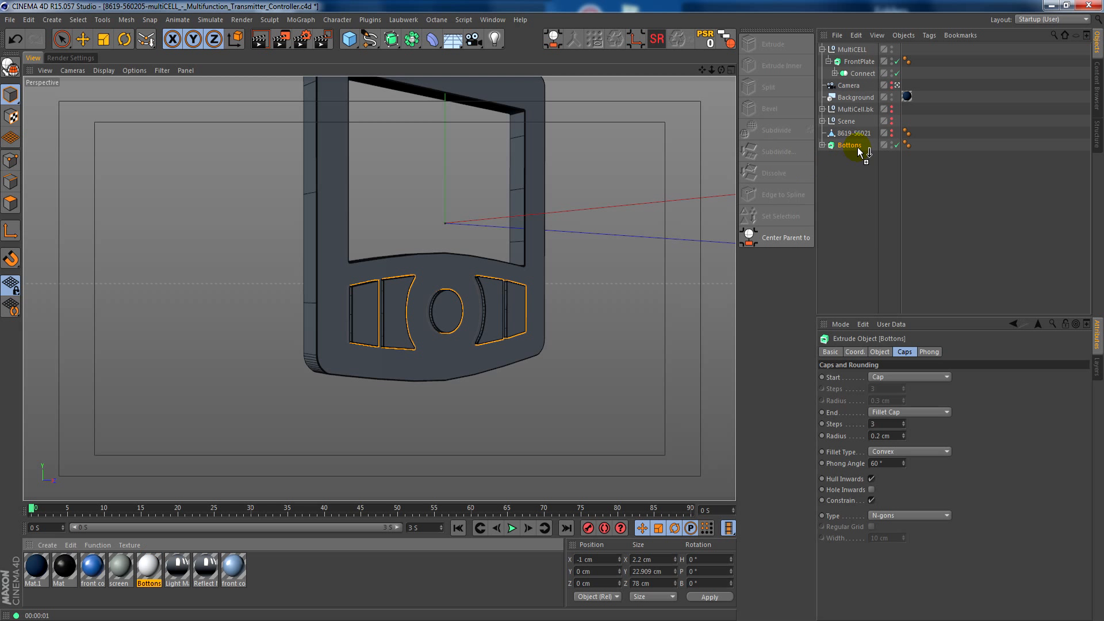
{"action": "left_click_drag", "start_coordinate": [859, 151], "coordinate": [859, 149]}
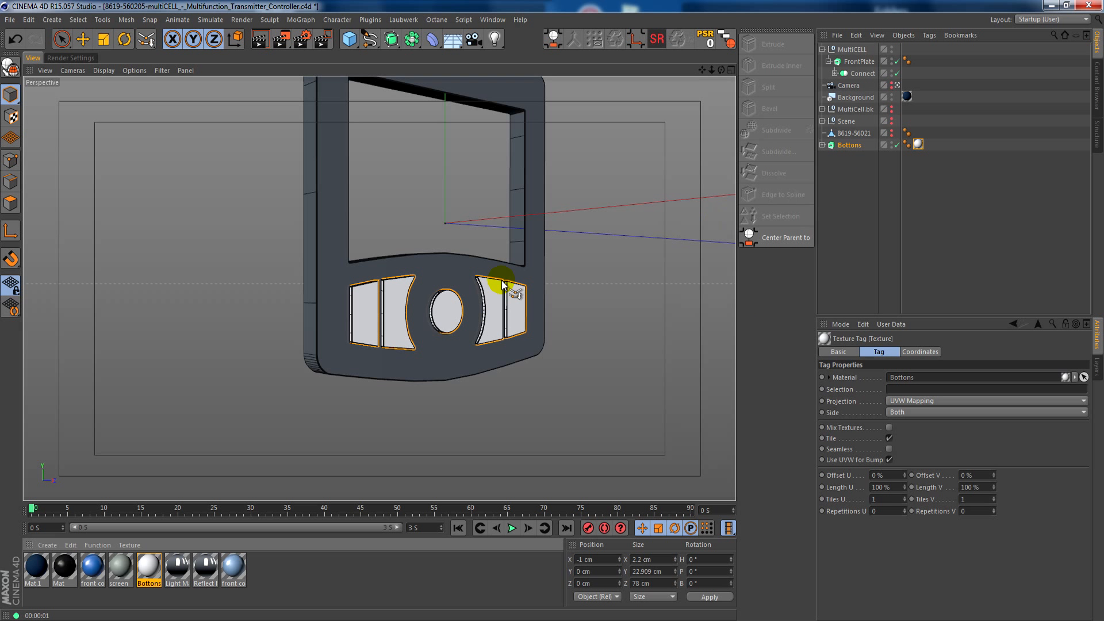
{"action": "left_click", "coordinate": [83, 572]}
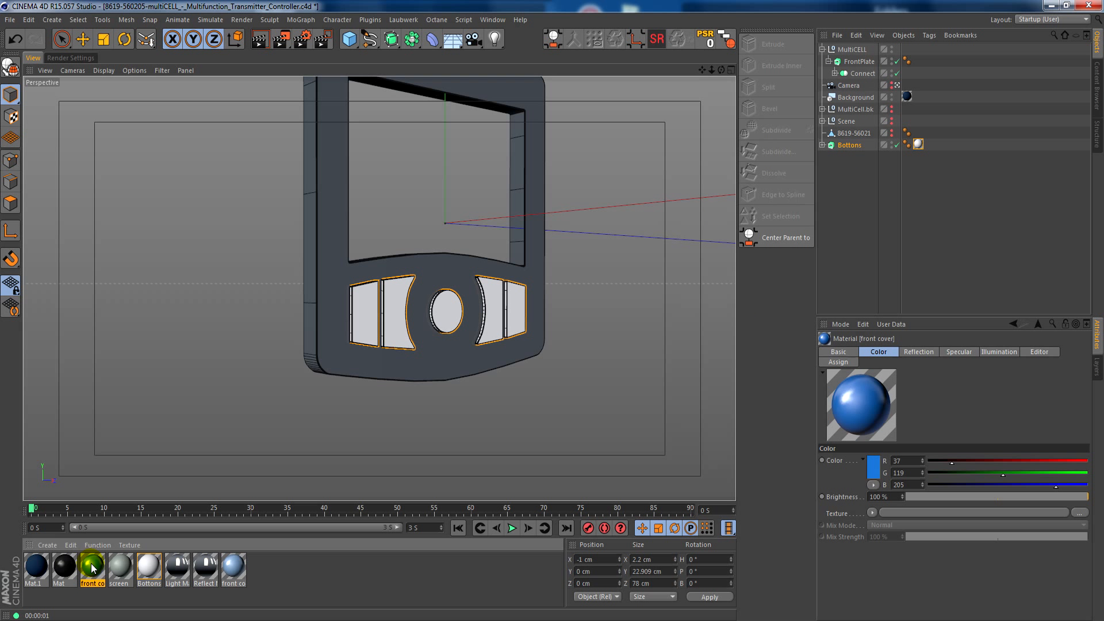
{"action": "left_click_drag", "start_coordinate": [869, 63], "coordinate": [868, 62]}
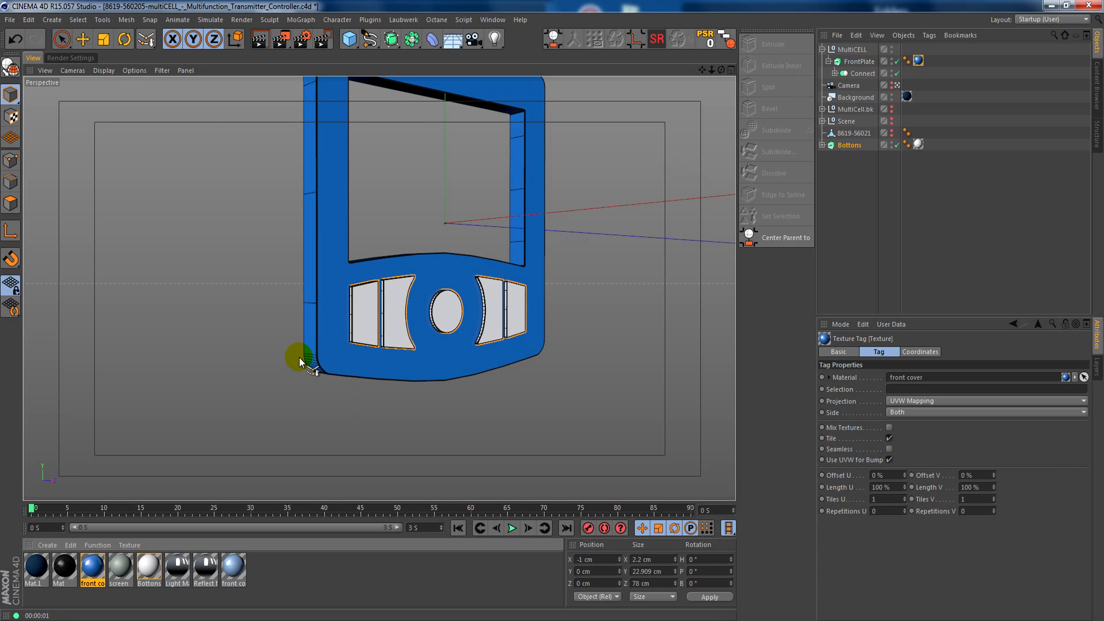
Render a region around the front buttons from an angled view to check their materials and filleted edges.
{"action": "left_click_drag", "start_coordinate": [326, 325], "coordinate": [423, 330], "text": "alt"}
{"action": "right_click_drag", "start_coordinate": [423, 330], "coordinate": [519, 326], "text": "alt"}
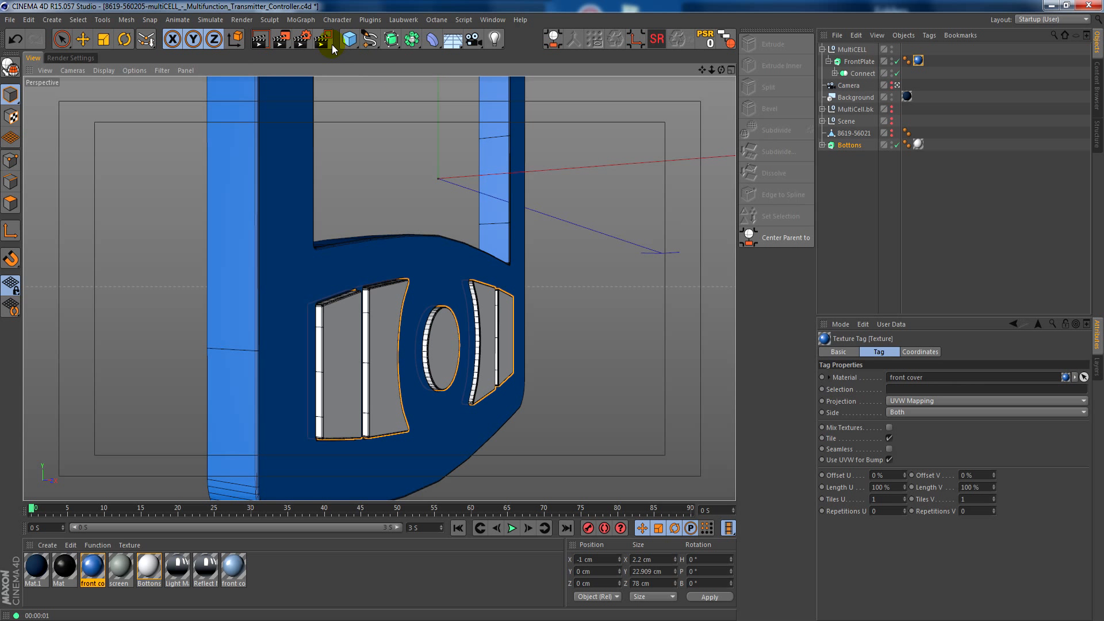
{"action": "left_click_drag", "start_coordinate": [291, 217], "coordinate": [567, 473]}
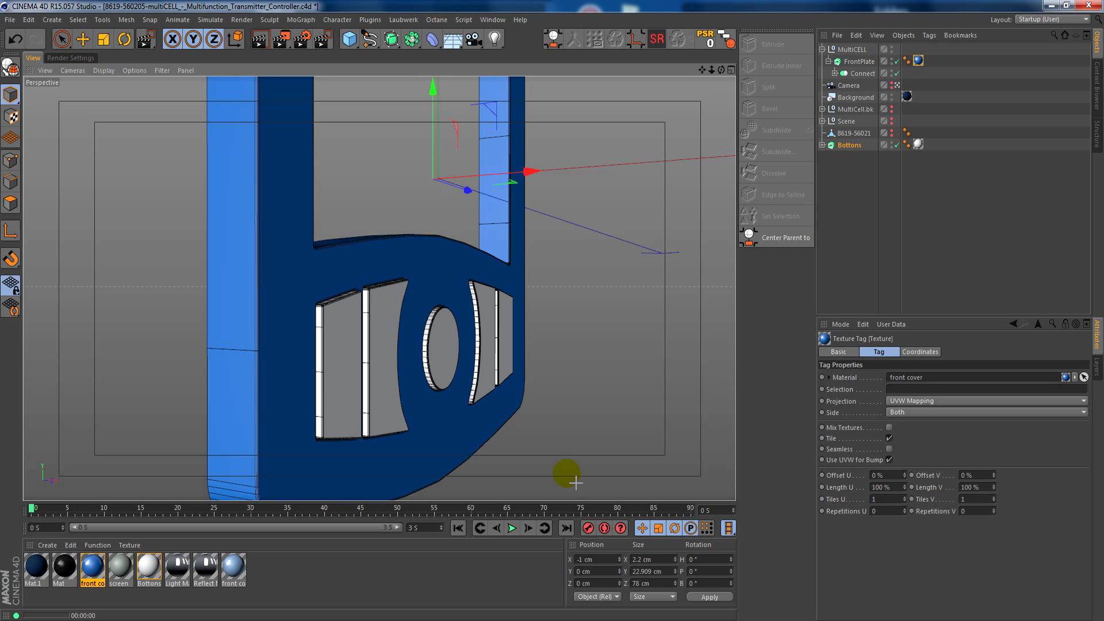
{"action": "key", "text": "ctrl+r"}
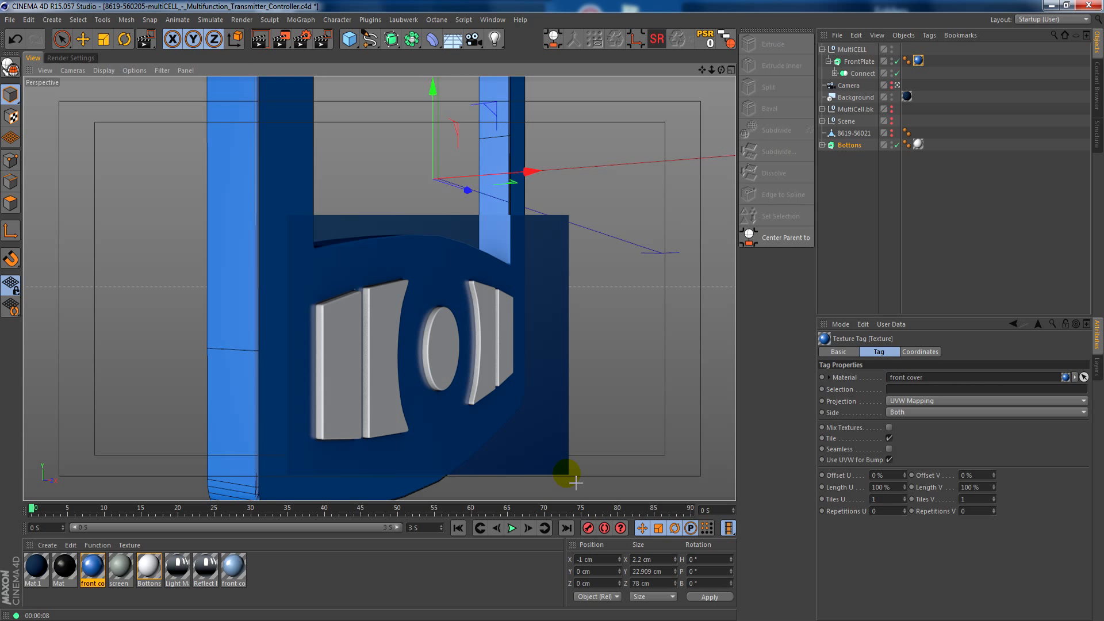
Set the intermediate point number of the FrontPlate's screen spline to 5.
{"action": "mouse_move", "coordinate": [493, 217]}
{"action": "left_mouse_down", "text": "alt"}
{"action": "mouse_move", "coordinate": [361, 254]}
{"action": "mouse_move", "coordinate": [216, 263]}
{"action": "mouse_move", "coordinate": [502, 227]}
{"action": "left_mouse_up", "text": "alt"}
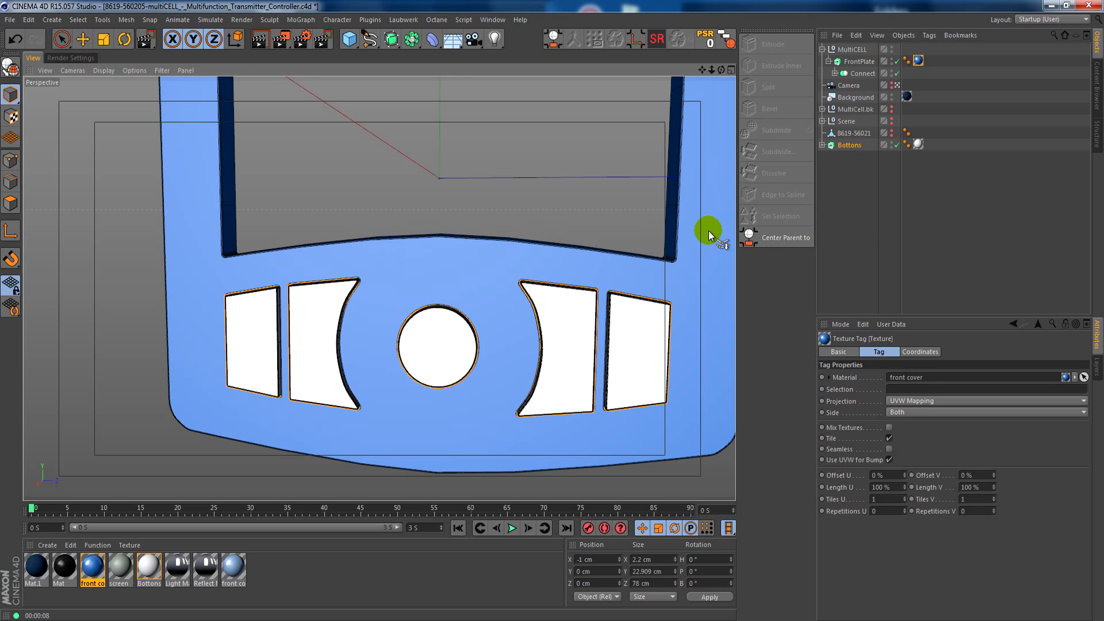
{"action": "left_click", "coordinate": [834, 74]}
{"action": "left_click", "coordinate": [828, 61]}
{"action": "left_click", "coordinate": [828, 61]}
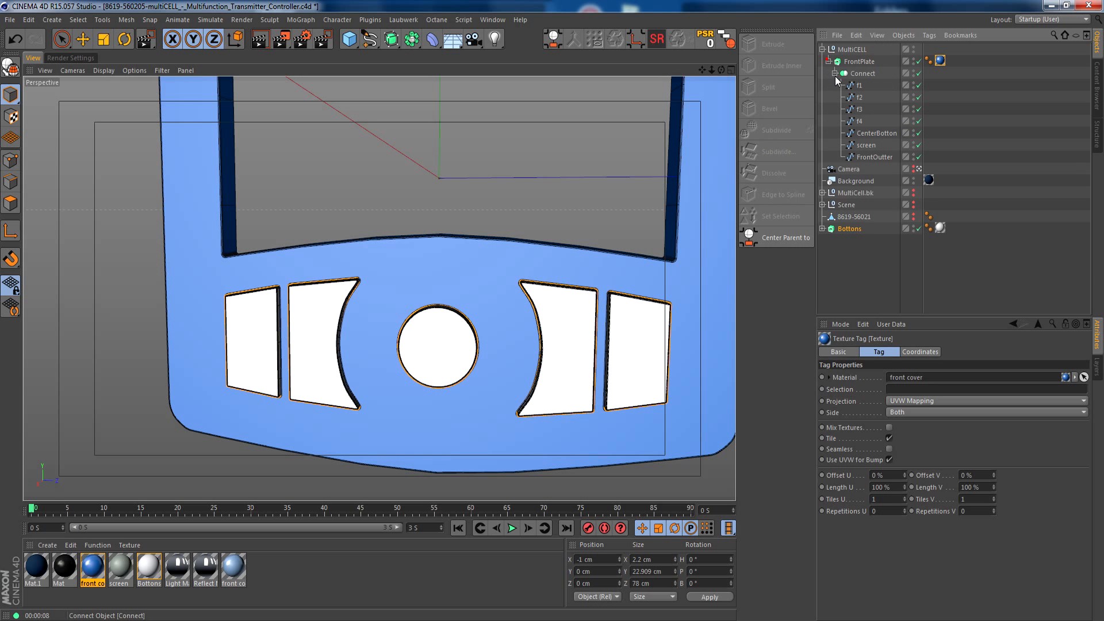
{"action": "left_click", "coordinate": [867, 146]}
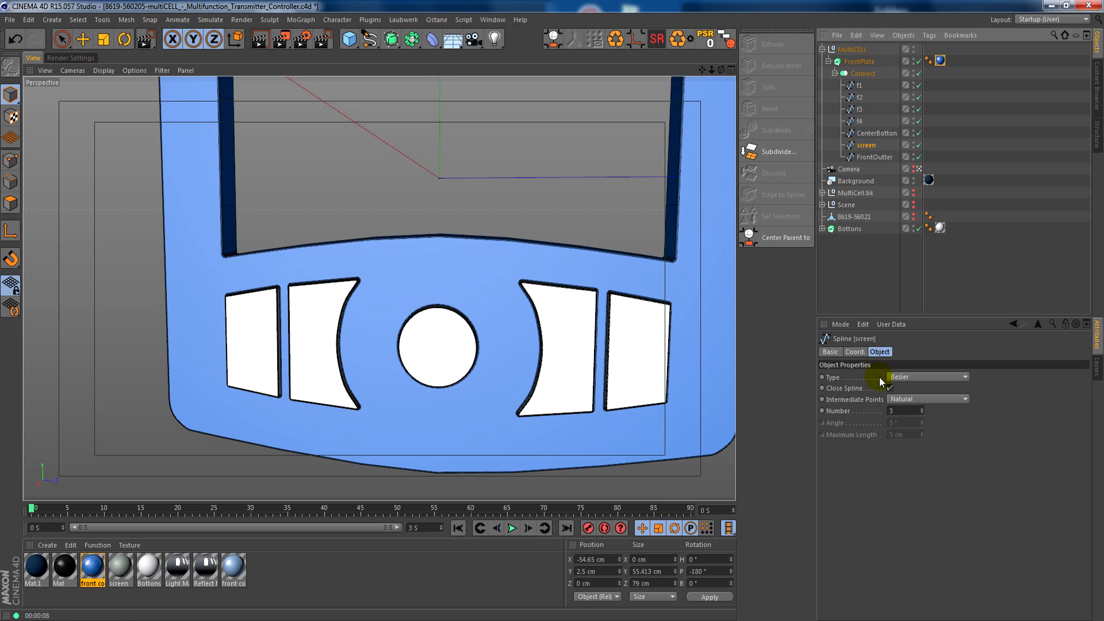
{"action": "left_click", "coordinate": [910, 411]}
{"action": "scroll", "coordinate": [910, 411], "scroll_direction": "up", "scroll_amount": 1}
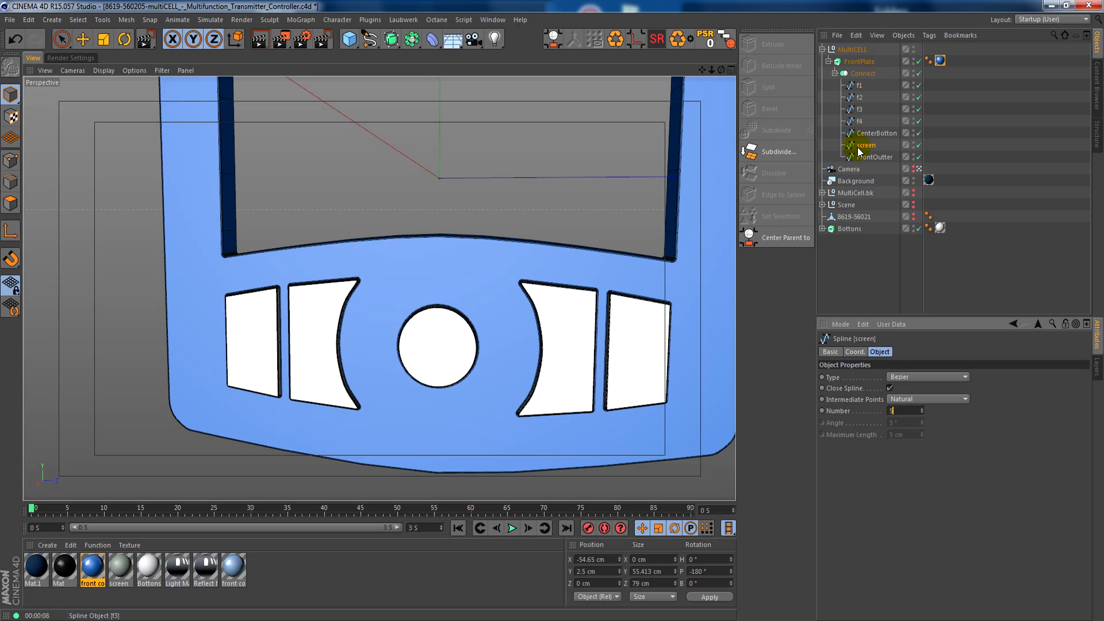
Render a region covering the lower part of the front plate to check the smoothness of its curved edges.
{"action": "mouse_move", "coordinate": [432, 371]}
{"action": "left_mouse_down", "text": "alt"}
{"action": "mouse_move", "coordinate": [520, 395]}
{"action": "mouse_move", "coordinate": [493, 419]}
{"action": "mouse_move", "coordinate": [486, 366]}
{"action": "mouse_move", "coordinate": [516, 343]}
{"action": "mouse_move", "coordinate": [494, 364]}
{"action": "left_mouse_up", "text": "alt"}
{"action": "left_click", "coordinate": [323, 40]}
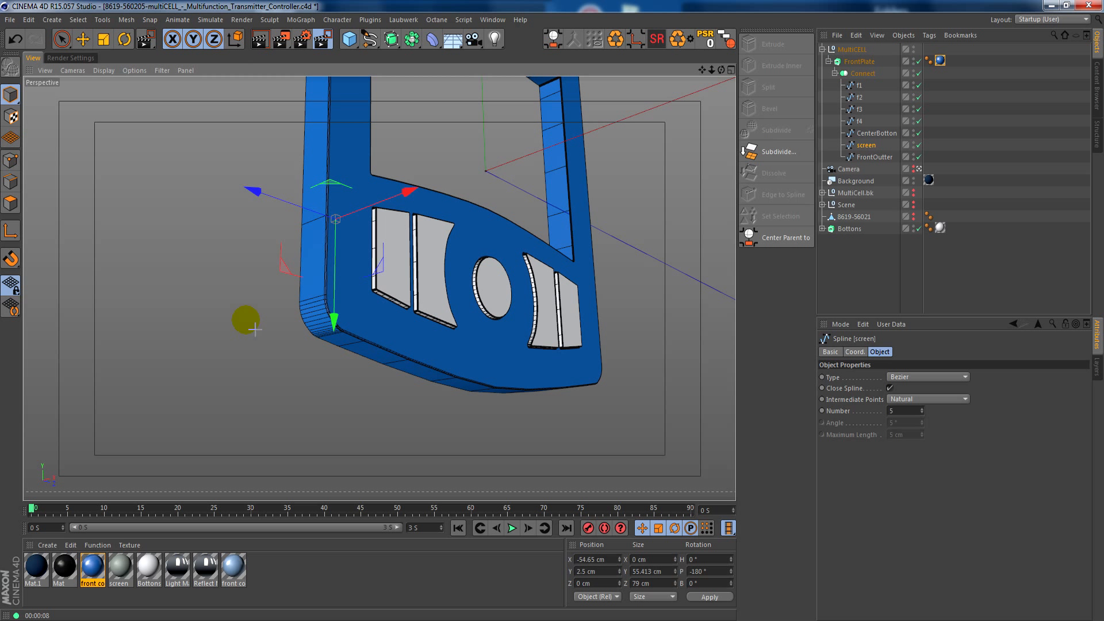
{"action": "left_click_drag", "start_coordinate": [279, 229], "coordinate": [667, 467]}
{"action": "left_click", "coordinate": [666, 467]}
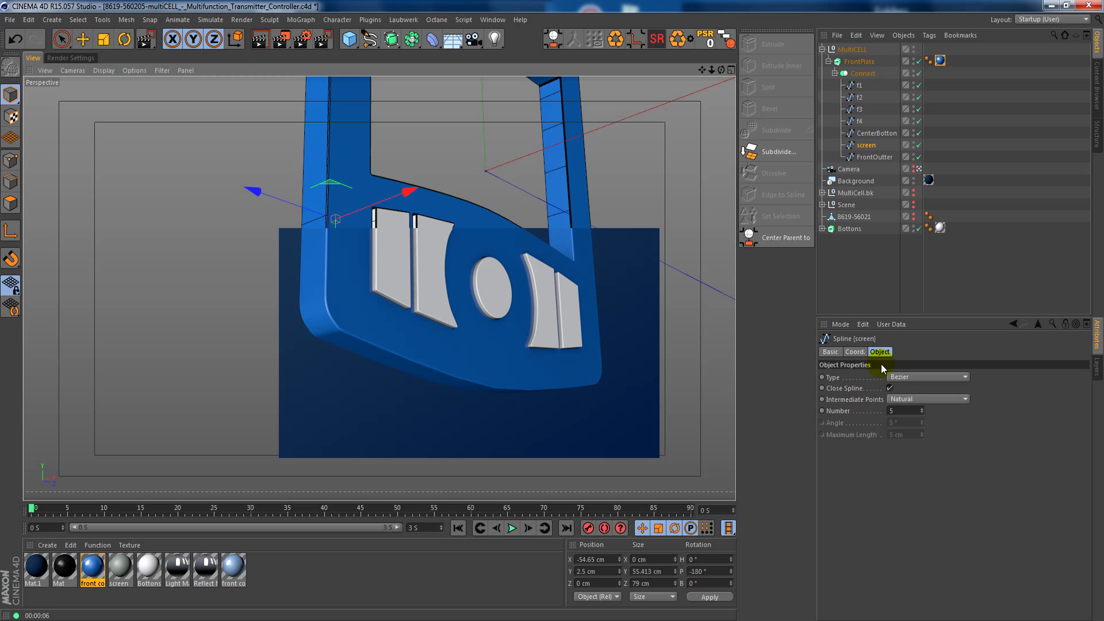
Set the intermediate point number to 4 on both the FrontOutter and screen splines.
{"action": "left_click", "coordinate": [869, 156]}
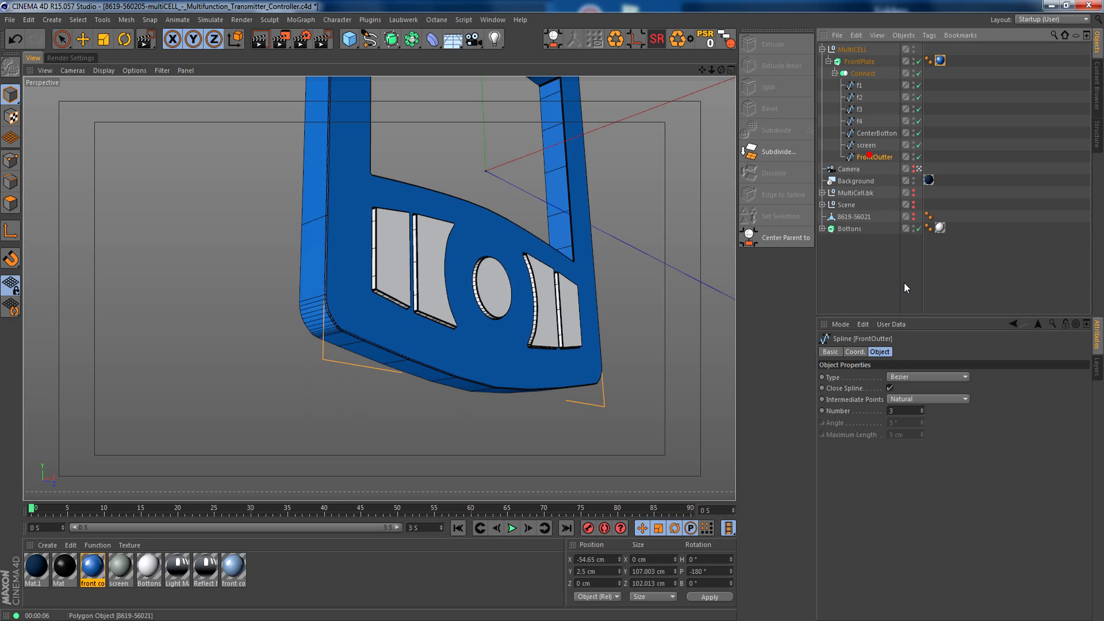
{"action": "left_click", "coordinate": [900, 411]}
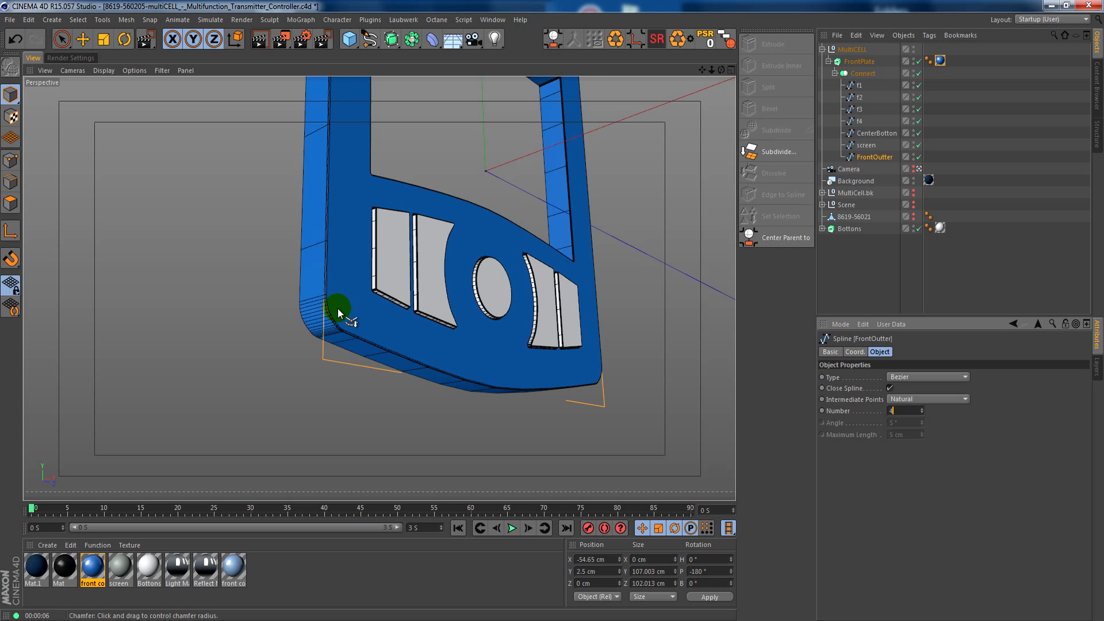
{"action": "scroll", "coordinate": [476, 308], "scroll_direction": "up", "scroll_amount": 2}
{"action": "left_click", "coordinate": [862, 146]}
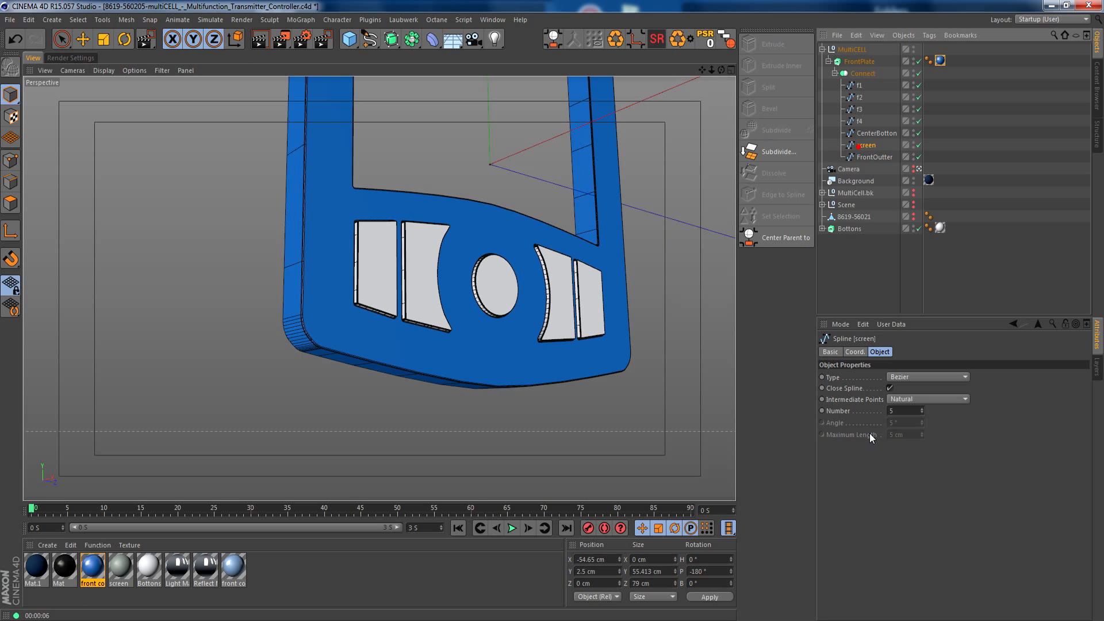
{"action": "left_click", "coordinate": [921, 412]}
{"action": "left_click_drag", "start_coordinate": [493, 326], "coordinate": [439, 373], "text": "alt"}
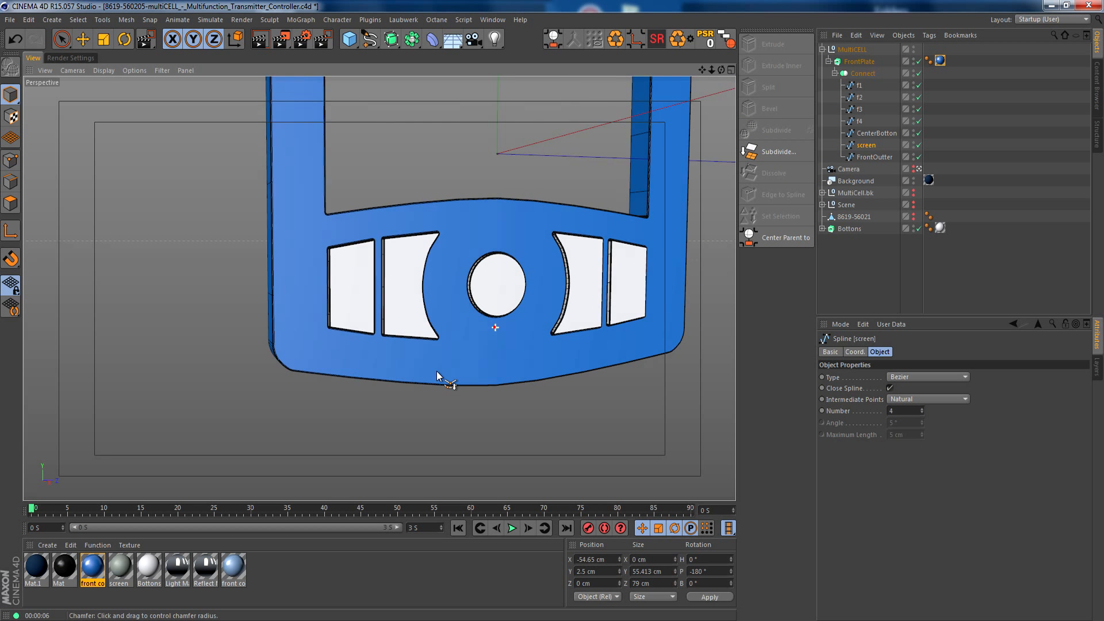
Examine the whole front plate with its buttons and the splines grouped under the Bottons and FrontPlate extrusions.
{"action": "scroll", "coordinate": [489, 298], "scroll_direction": "down", "scroll_amount": 3}
{"action": "left_click_drag", "start_coordinate": [515, 264], "coordinate": [494, 314], "text": "alt"}
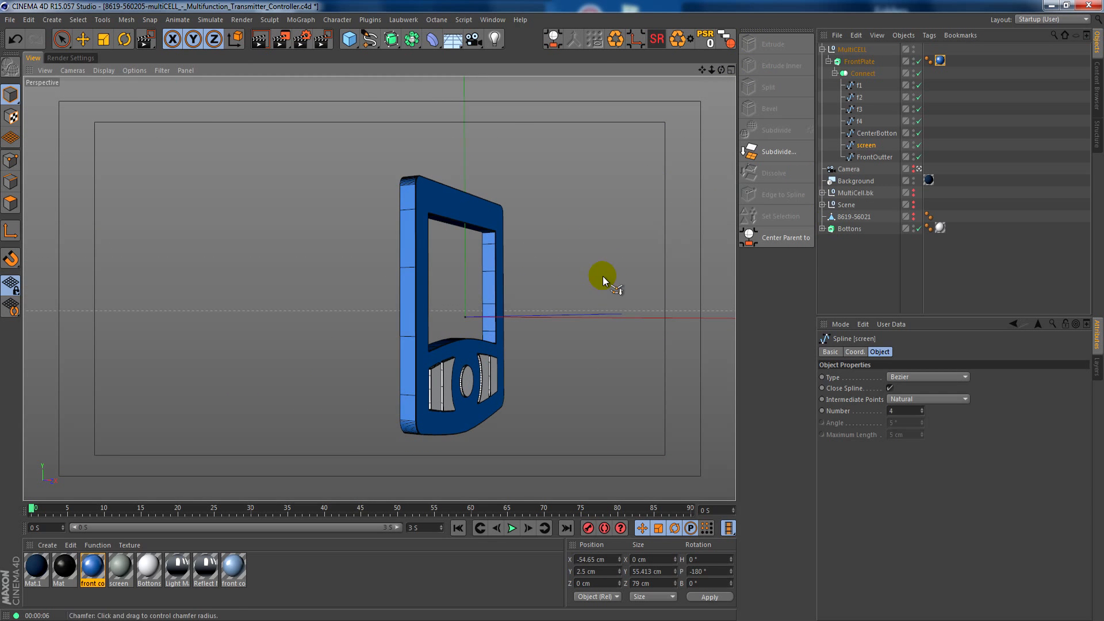
{"action": "left_click", "coordinate": [828, 61]}
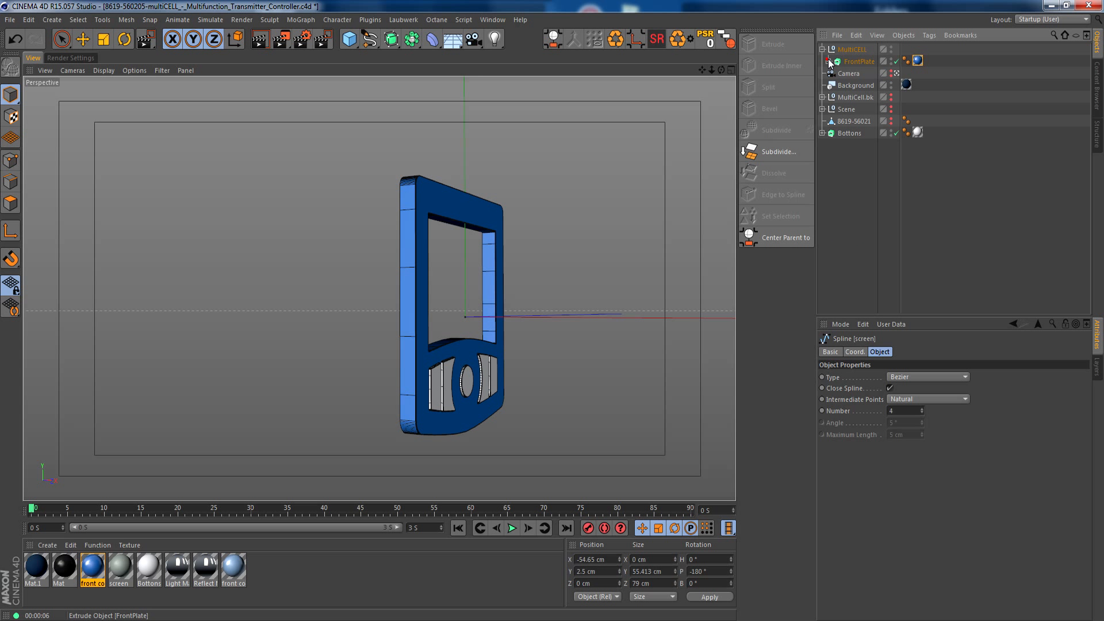
{"action": "left_click", "coordinate": [845, 133]}
{"action": "left_click_drag", "start_coordinate": [409, 385], "coordinate": [371, 387], "text": "alt"}
{"action": "left_click", "coordinate": [822, 132]}
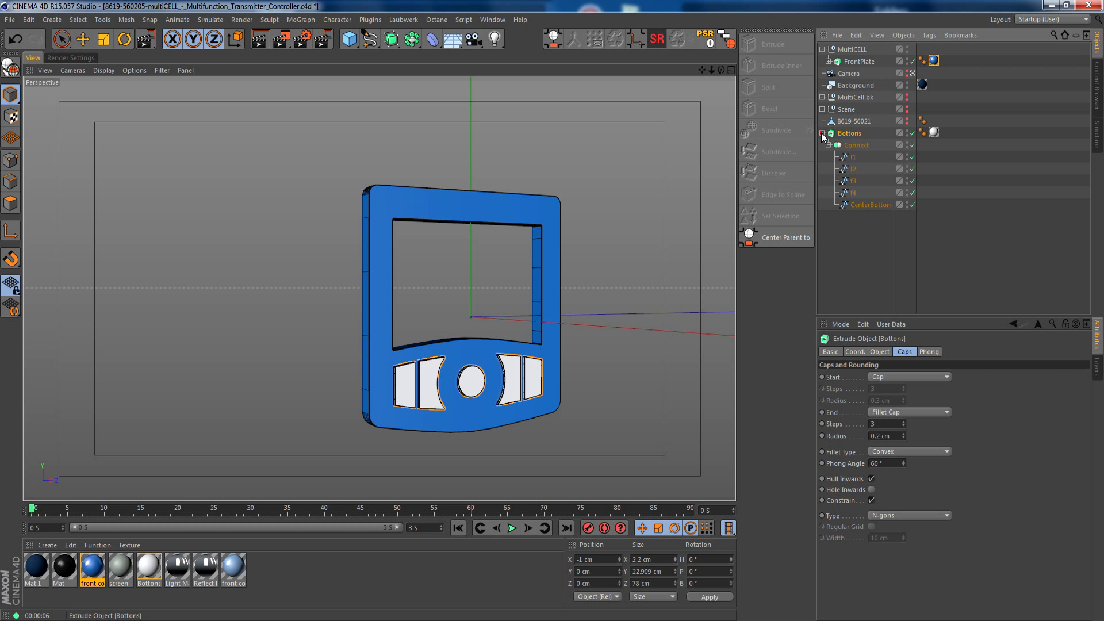
{"action": "left_click", "coordinate": [822, 133]}
{"action": "left_click", "coordinate": [828, 61]}
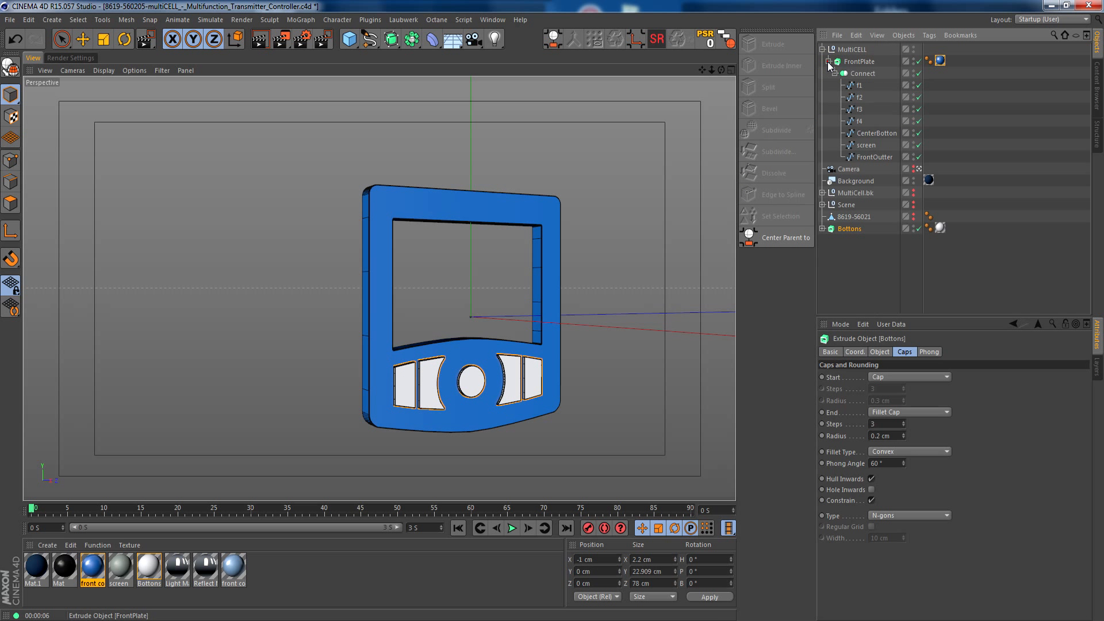
Copy the screen spline out of the FrontPlate's Connect object to the top level of the hierarchy.
{"action": "left_click", "coordinate": [865, 145]}
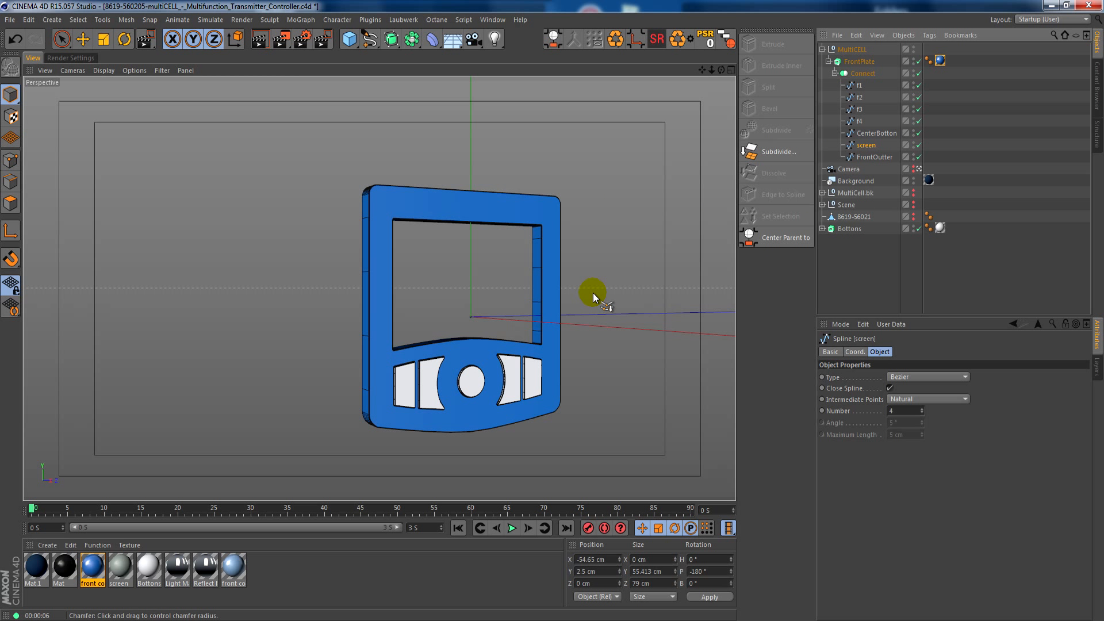
{"action": "left_click_drag", "start_coordinate": [863, 145], "coordinate": [842, 287]}
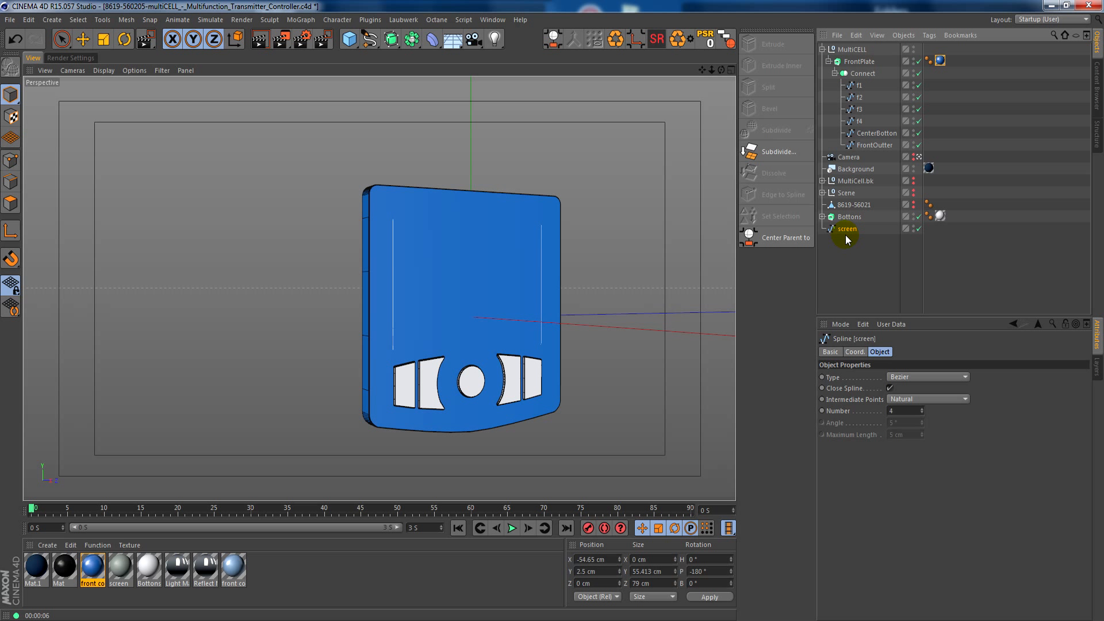
{"action": "key", "text": "ctrl+z"}
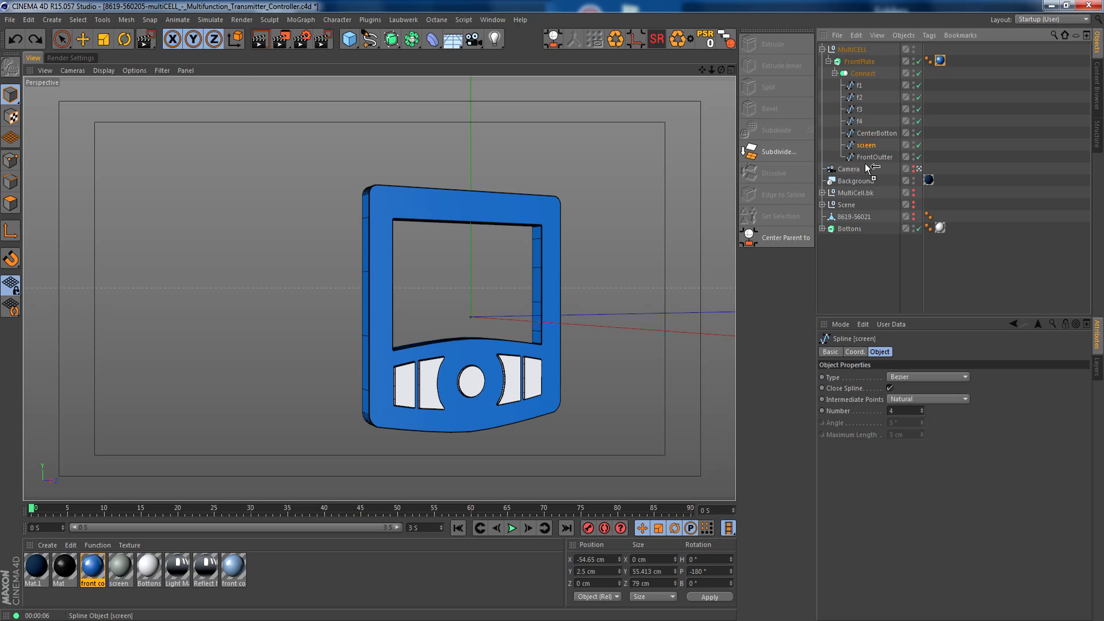
{"action": "left_click_drag", "start_coordinate": [869, 167], "coordinate": [847, 240]}
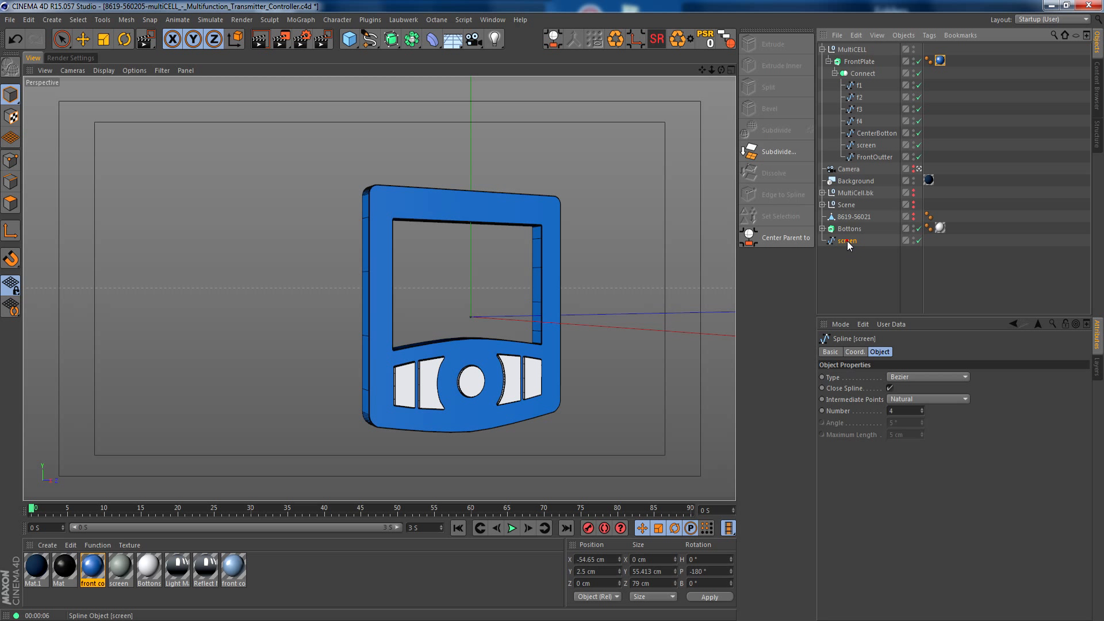
Center the axis of the copied screen spline on its own geometry.
{"action": "left_click", "coordinate": [635, 38]}
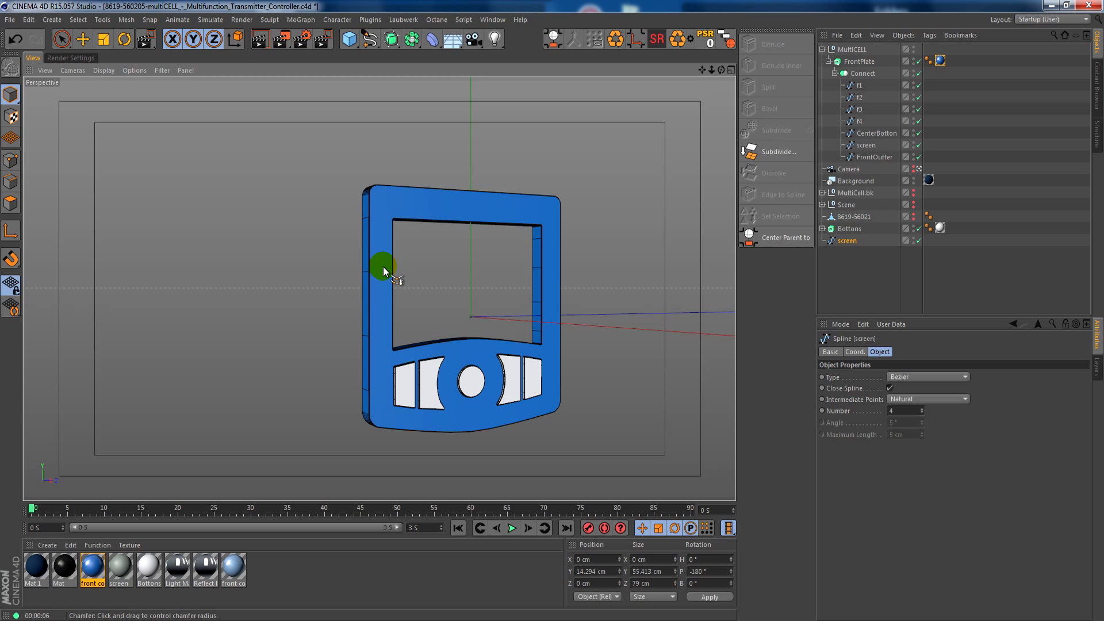
{"action": "left_click", "coordinate": [61, 38]}
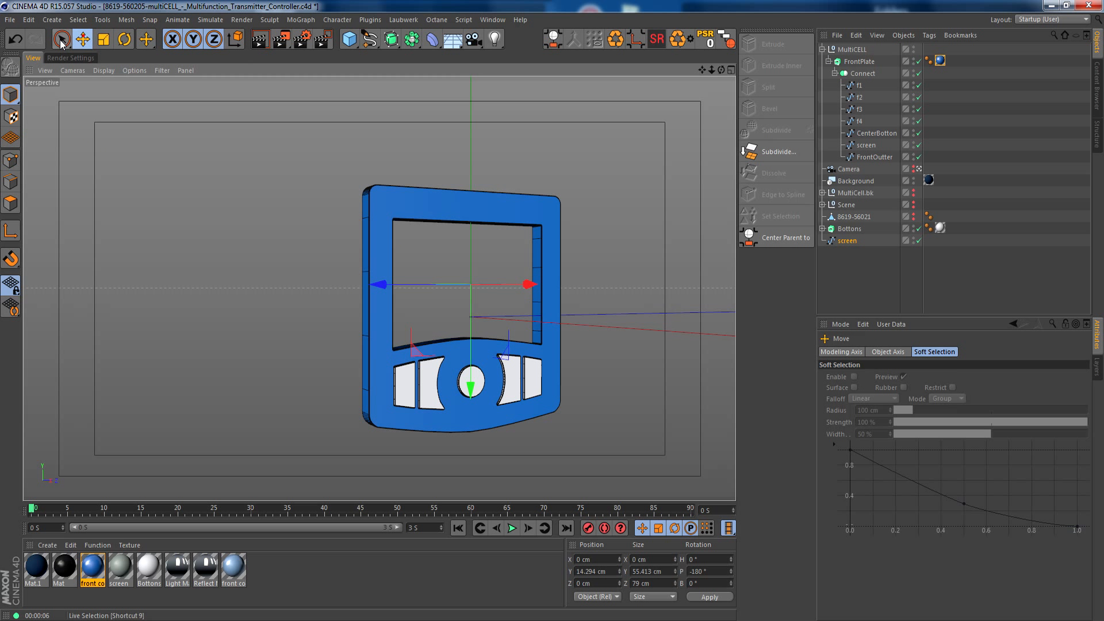
{"action": "left_click", "coordinate": [854, 265]}
{"action": "left_click", "coordinate": [845, 242]}
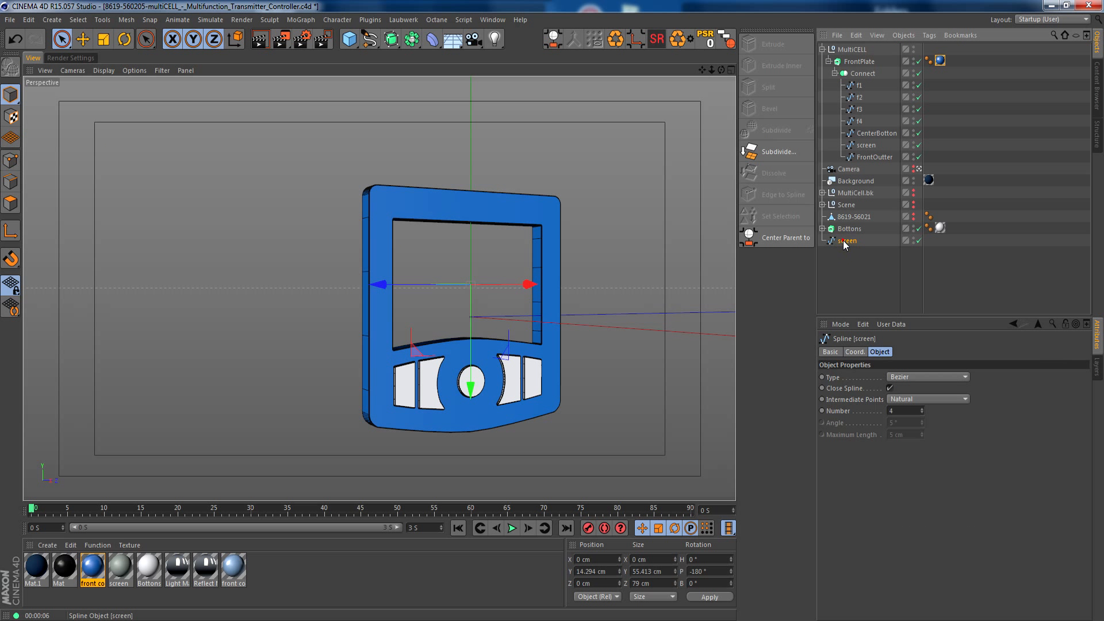
Add a cube as a child of the copied screen spline and reset its position, scale and rotation to match the spline.
{"action": "left_click_drag", "start_coordinate": [349, 38], "coordinate": [461, 61]}
{"action": "left_click_drag", "start_coordinate": [828, 261], "coordinate": [845, 247]}
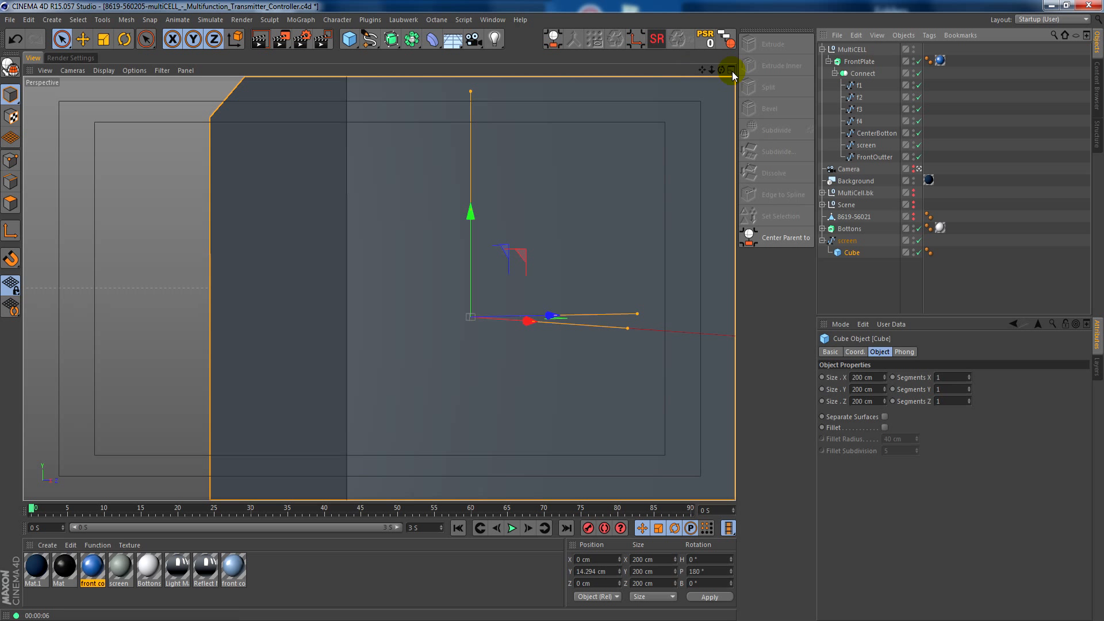
{"action": "left_click", "coordinate": [709, 40]}
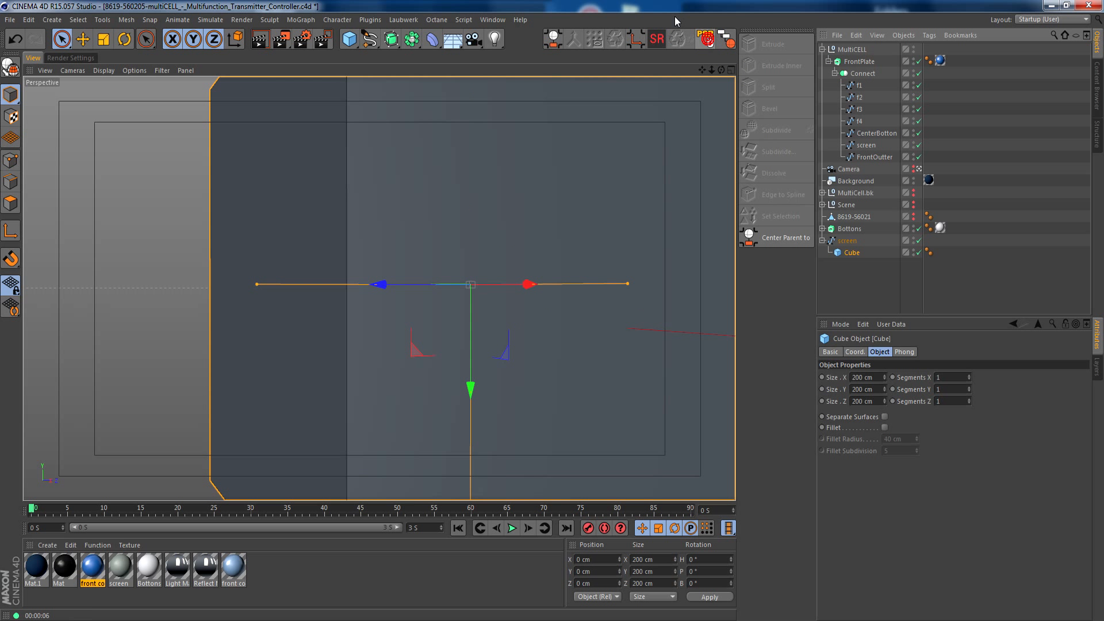
{"action": "left_click", "coordinate": [844, 242]}
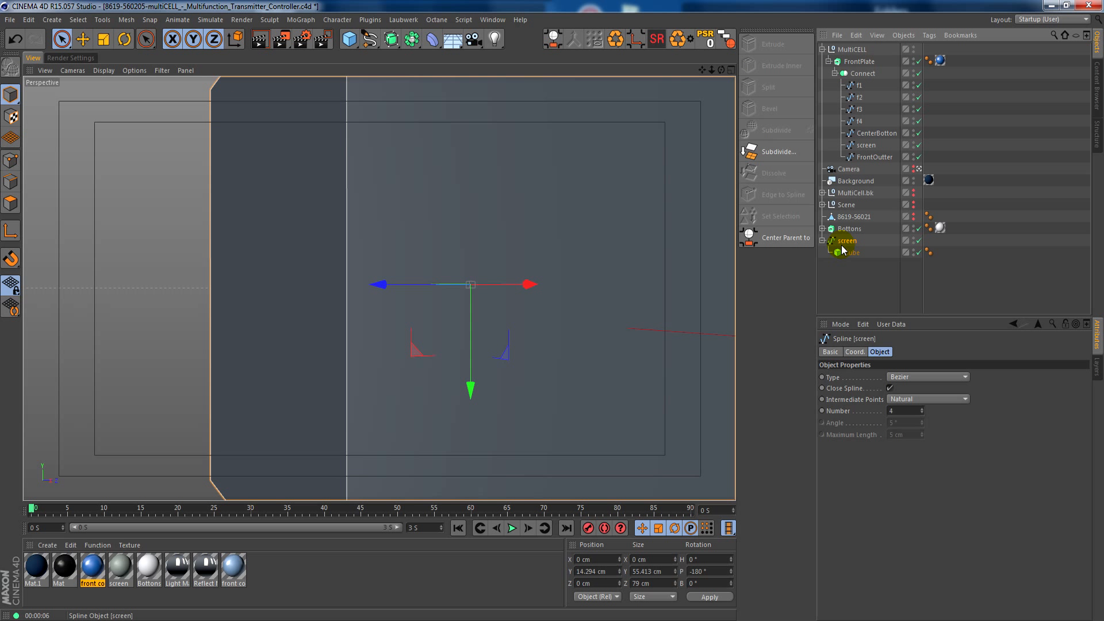
Size the cube under the screen spline to 1 cm in X, 58 cm in Y and 83 cm in Z.
{"action": "left_click", "coordinate": [849, 253]}
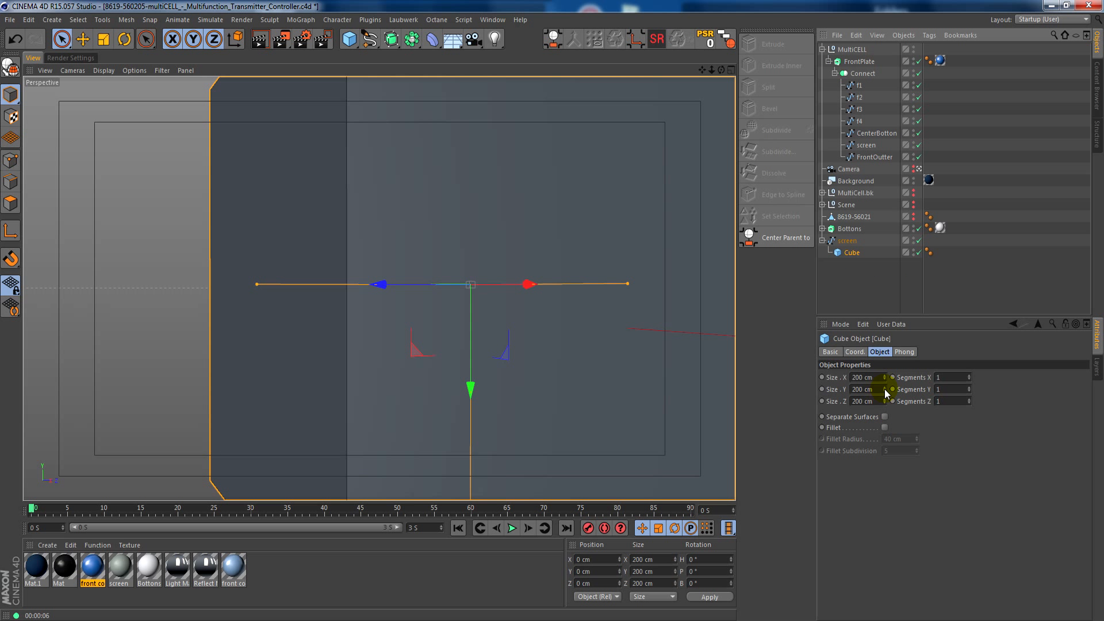
{"action": "left_click_drag", "start_coordinate": [884, 380], "coordinate": [884, 405]}
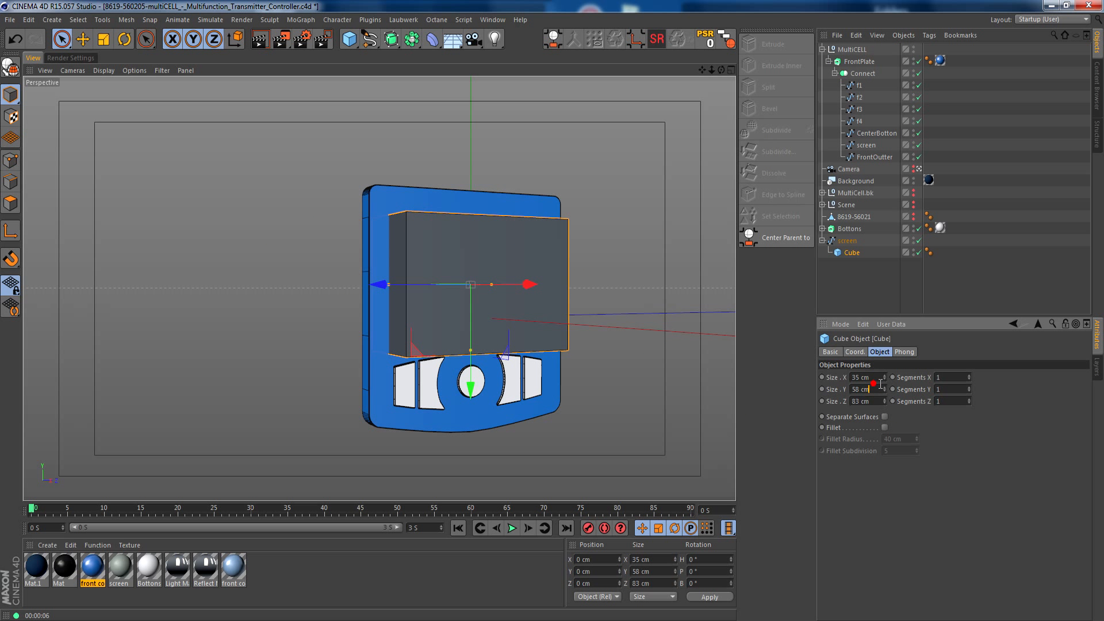
{"action": "left_click", "coordinate": [881, 380]}
{"action": "type", "text": "1"}
{"action": "key", "text": "Return"}
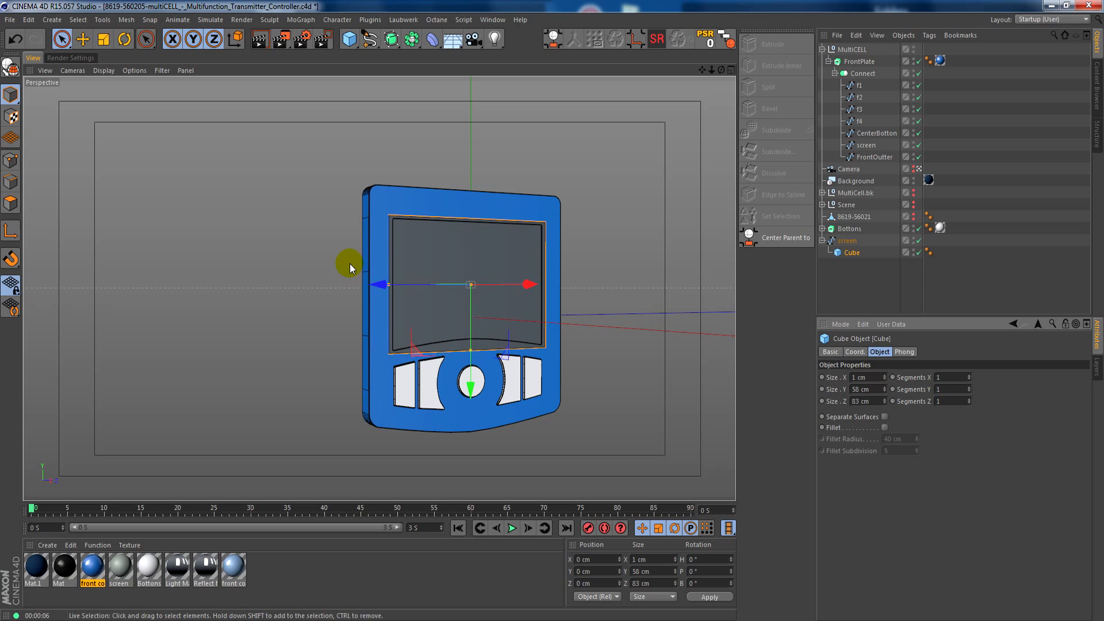
Set the cube's X position to -3 cm so it sits recessed in the front plate's screen opening.
{"action": "right_click_drag", "start_coordinate": [475, 303], "coordinate": [586, 284], "text": "alt"}
{"action": "left_click_drag", "start_coordinate": [433, 295], "coordinate": [611, 326], "text": "alt"}
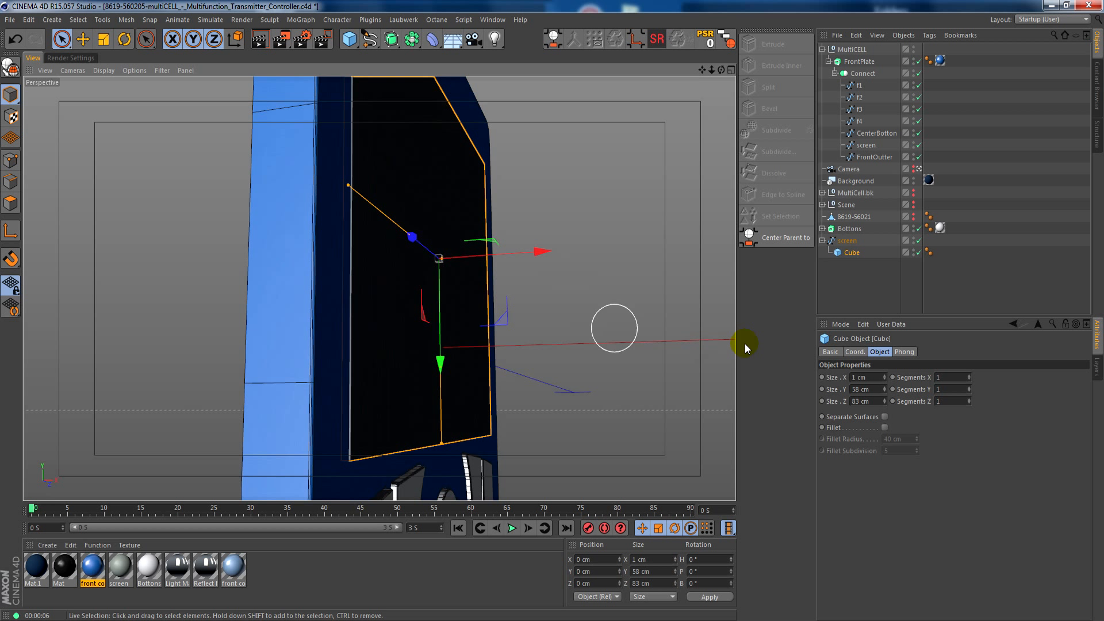
{"action": "left_click", "coordinate": [855, 352]}
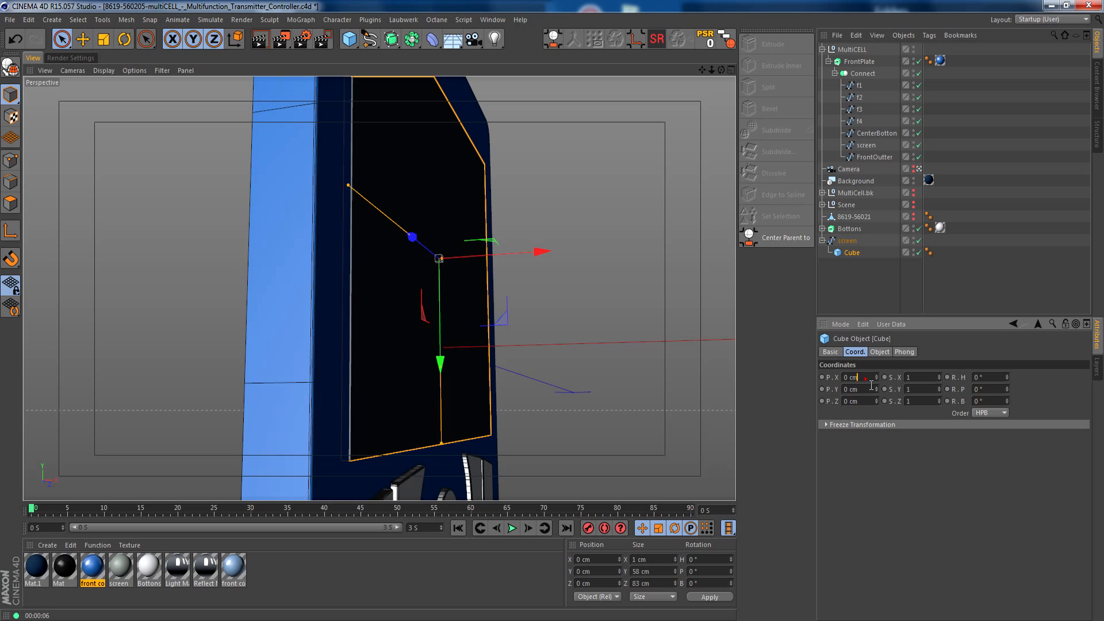
{"action": "scroll", "coordinate": [865, 379], "scroll_direction": "down", "scroll_amount": 3}
{"action": "scroll", "coordinate": [865, 378], "scroll_direction": "up", "scroll_amount": 1}
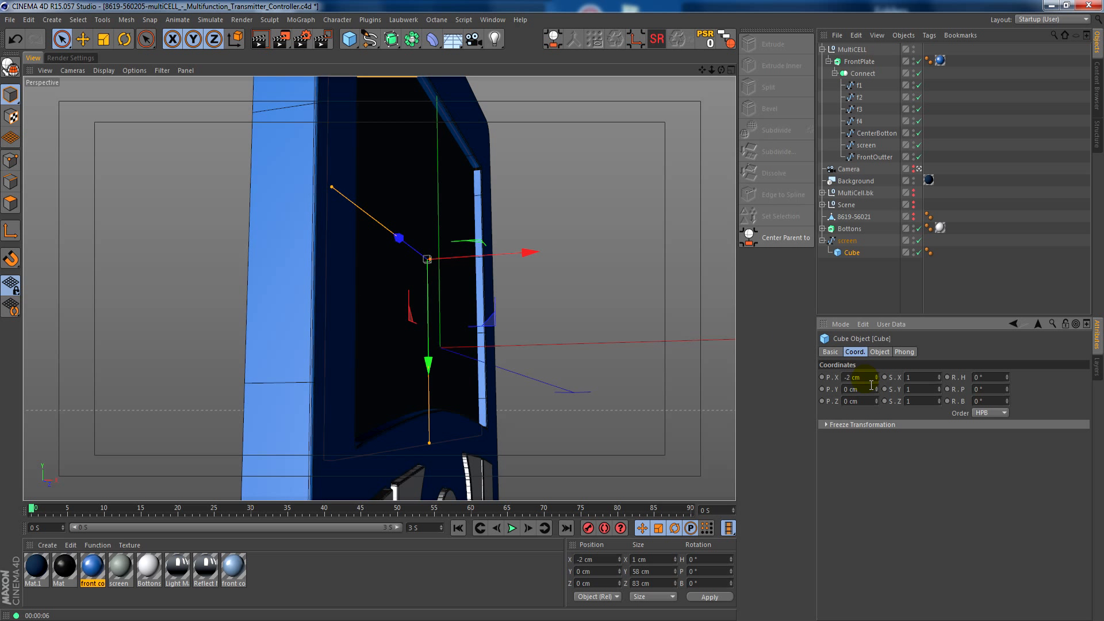
{"action": "scroll", "coordinate": [871, 384], "scroll_direction": "down", "scroll_amount": 1}
Apply the screen material to the cube and render a region around the whole controller.
{"action": "left_click_drag", "start_coordinate": [542, 320], "coordinate": [403, 251], "text": "alt"}
{"action": "left_click_drag", "start_coordinate": [121, 568], "coordinate": [505, 248]}
{"action": "mouse_move", "coordinate": [414, 116]}
{"action": "left_mouse_down"}
{"action": "mouse_move", "coordinate": [447, 161]}
{"action": "mouse_move", "coordinate": [461, 129]}
{"action": "left_mouse_up"}
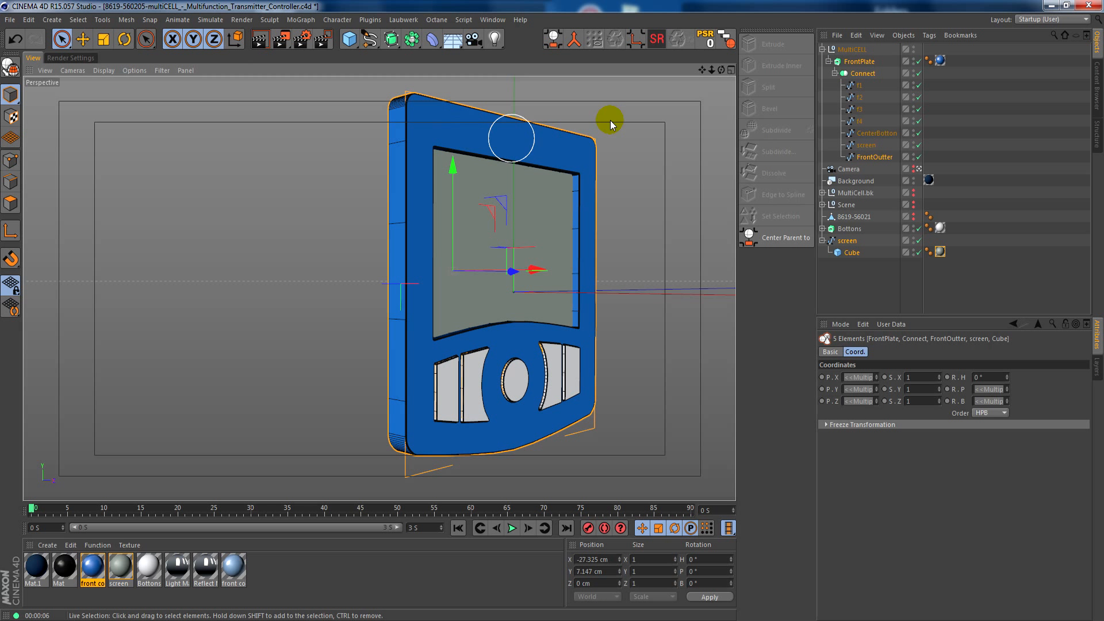
{"action": "key", "text": "ctrl+z"}
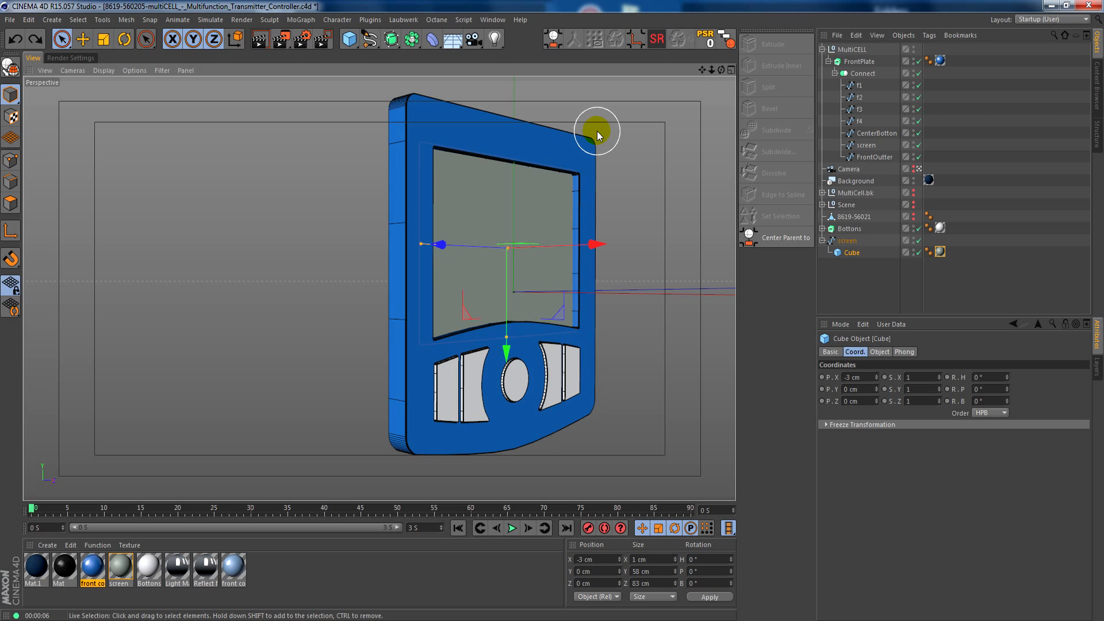
{"action": "left_click", "coordinate": [306, 46]}
{"action": "left_click_drag", "start_coordinate": [388, 87], "coordinate": [631, 468]}
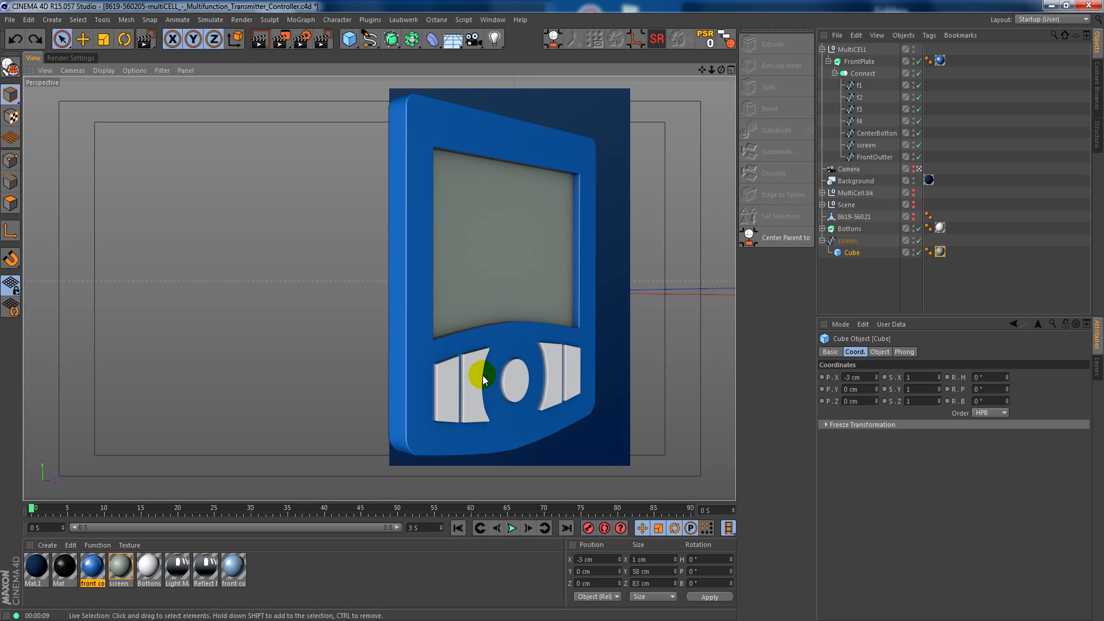
Copy the FrontPlate extrusion out of MultiCELL to the top level of the hierarchy, below the screen spline.
{"action": "mouse_move", "coordinate": [553, 341]}
{"action": "left_mouse_down", "text": "alt"}
{"action": "mouse_move", "coordinate": [482, 351]}
{"action": "mouse_move", "coordinate": [452, 297]}
{"action": "mouse_move", "coordinate": [602, 284]}
{"action": "mouse_move", "coordinate": [617, 340]}
{"action": "mouse_move", "coordinate": [524, 246]}
{"action": "mouse_move", "coordinate": [592, 245]}
{"action": "mouse_move", "coordinate": [512, 249]}
{"action": "mouse_move", "coordinate": [456, 226]}
{"action": "mouse_move", "coordinate": [485, 207]}
{"action": "mouse_move", "coordinate": [556, 195]}
{"action": "left_mouse_up", "text": "alt"}
{"action": "left_click", "coordinate": [828, 61]}
{"action": "left_click", "coordinate": [855, 61]}
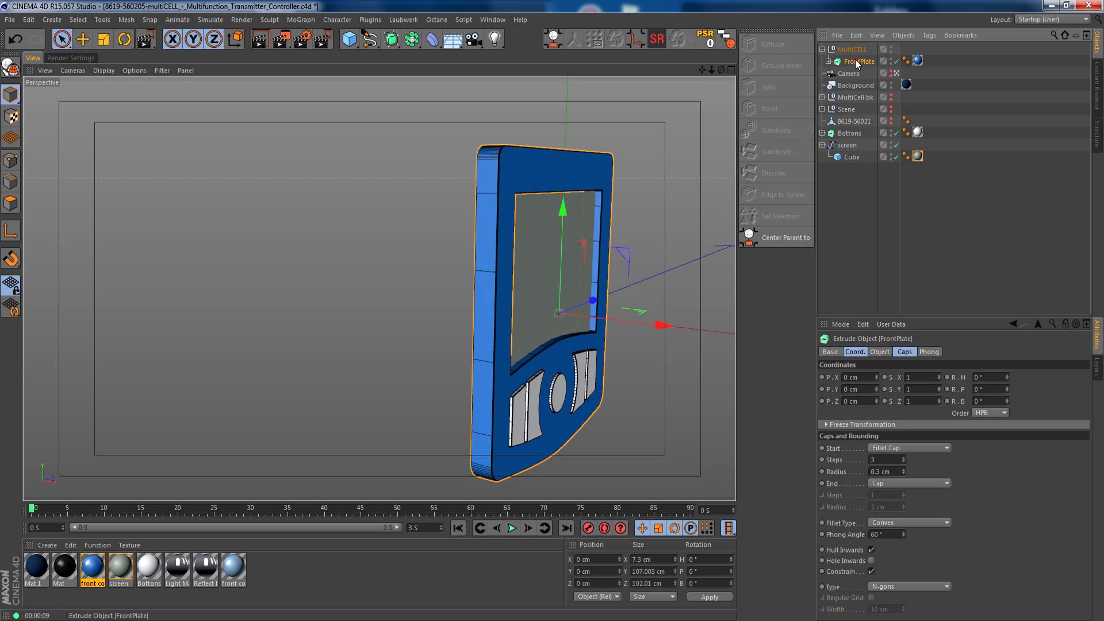
{"action": "left_click_drag", "start_coordinate": [855, 59], "coordinate": [861, 169], "text": "ctrl"}
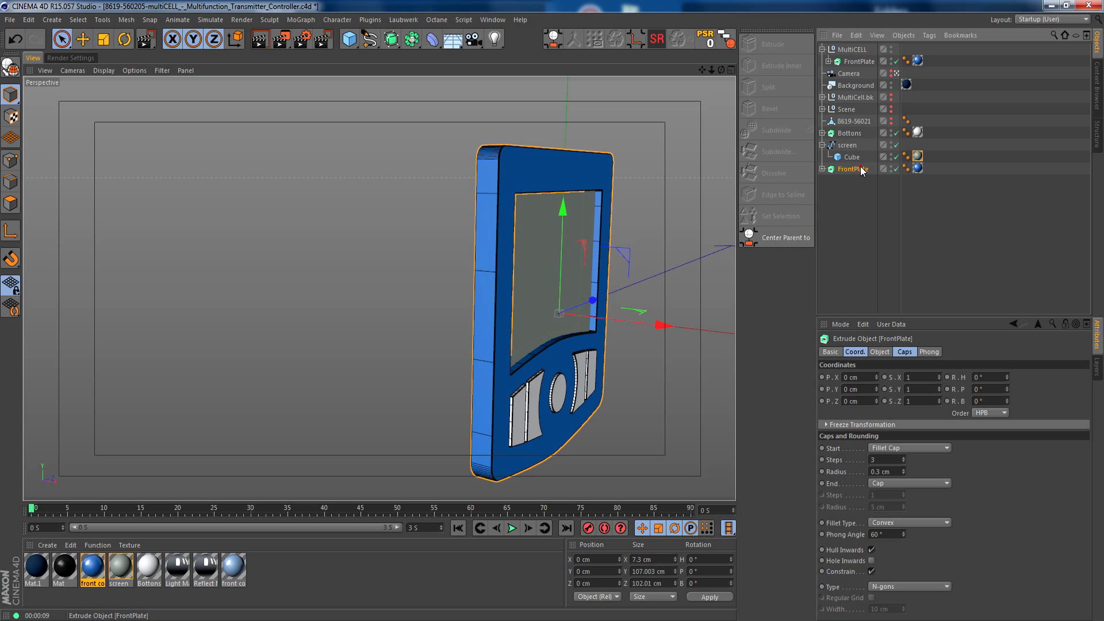
Delete the screen, CenterBotton and f1 to f4 splines from the copied FrontPlate, keeping only FrontOutter in its Connect object.
{"action": "left_click", "coordinate": [822, 169]}
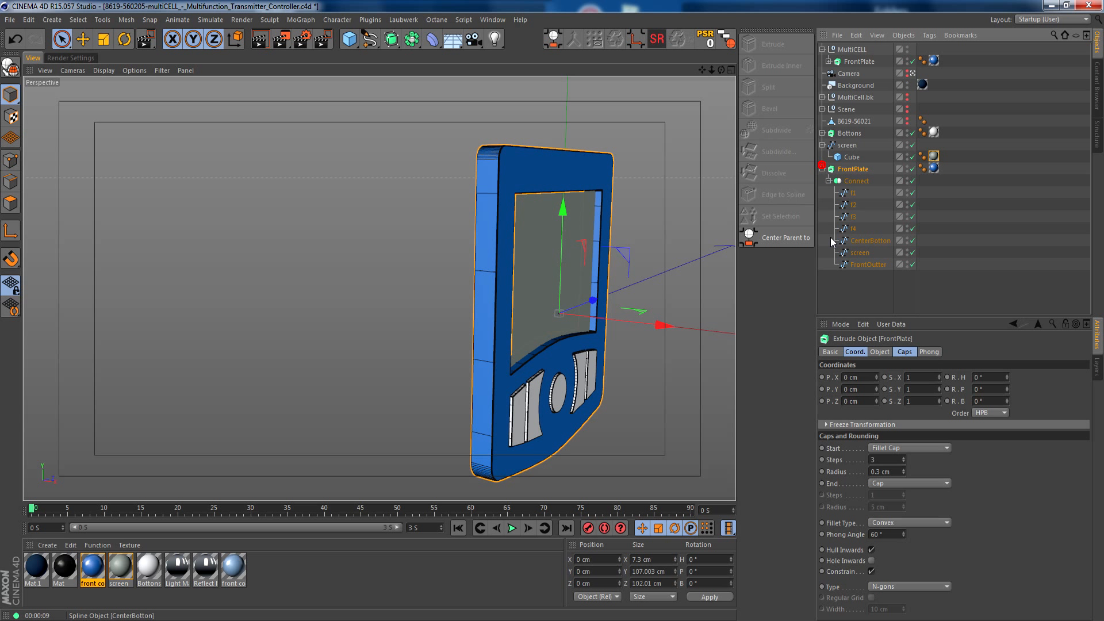
{"action": "left_click", "coordinate": [859, 252]}
{"action": "key", "text": "Delete"}
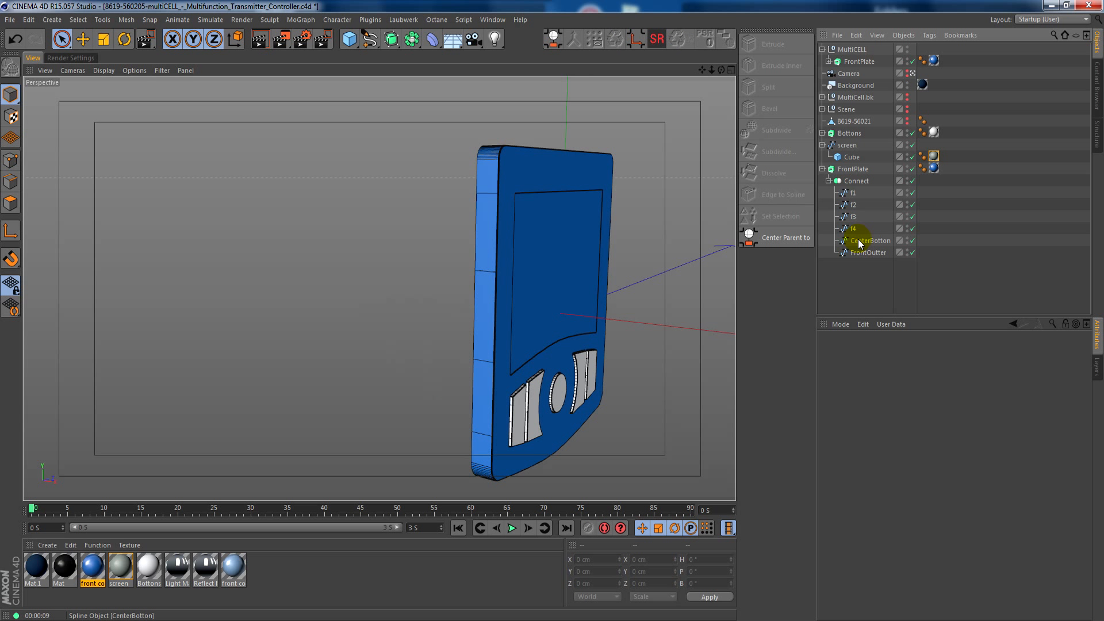
{"action": "left_click", "coordinate": [858, 241]}
{"action": "key", "text": "Delete"}
{"action": "left_click", "coordinate": [855, 232]}
{"action": "key", "text": "Delete"}
{"action": "left_click", "coordinate": [850, 193]}
{"action": "key", "text": "Delete"}
{"action": "left_click", "coordinate": [849, 193]}
{"action": "key", "text": "Delete"}
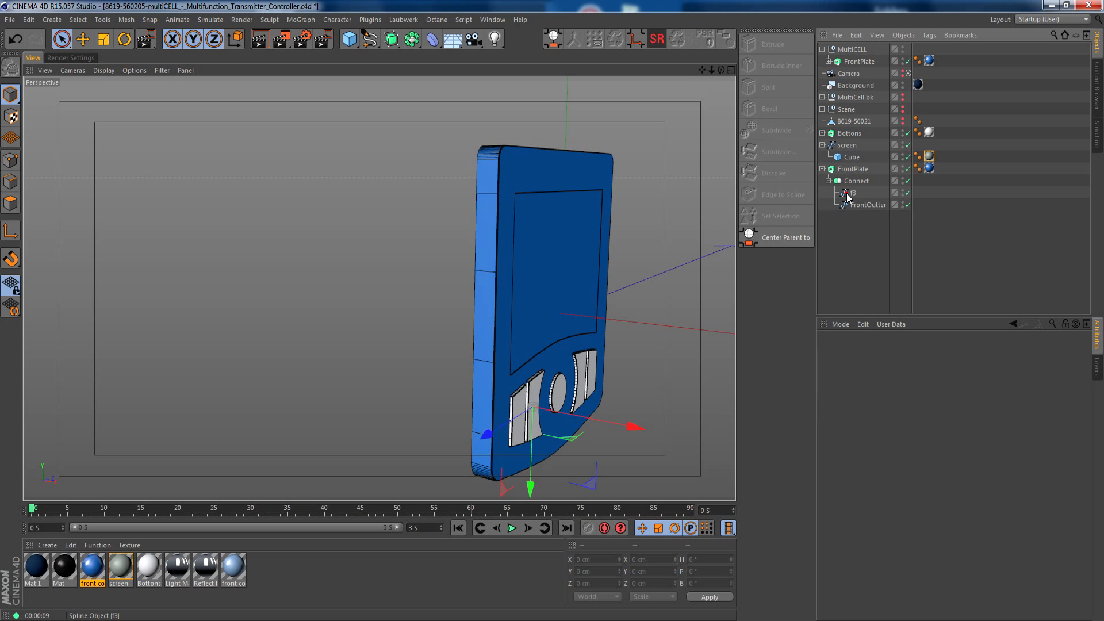
{"action": "left_click", "coordinate": [848, 195]}
{"action": "key", "text": "Delete"}
Place the FrontOutter spline directly under the copied FrontPlate and delete the empty Connect object.
{"action": "left_click_drag", "start_coordinate": [862, 192], "coordinate": [854, 171]}
{"action": "left_click", "coordinate": [860, 182]}
{"action": "key", "text": "Delete"}
Set the start fillet steps of the copied FrontPlate extrusion to 2.
{"action": "left_click", "coordinate": [853, 170]}
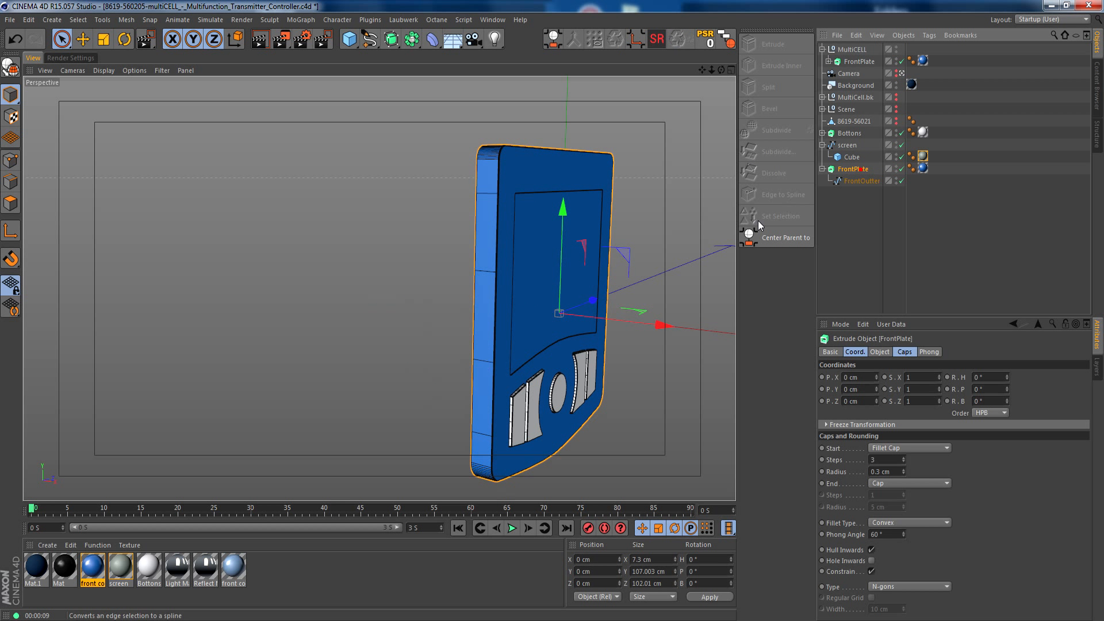
{"action": "left_click", "coordinate": [881, 352]}
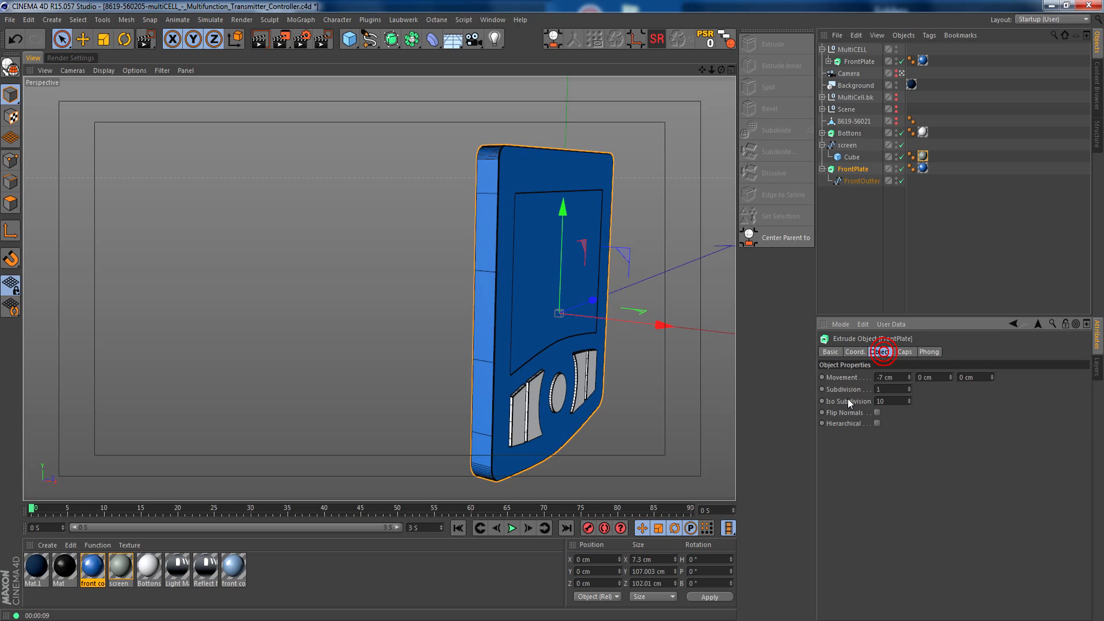
{"action": "left_click", "coordinate": [904, 352]}
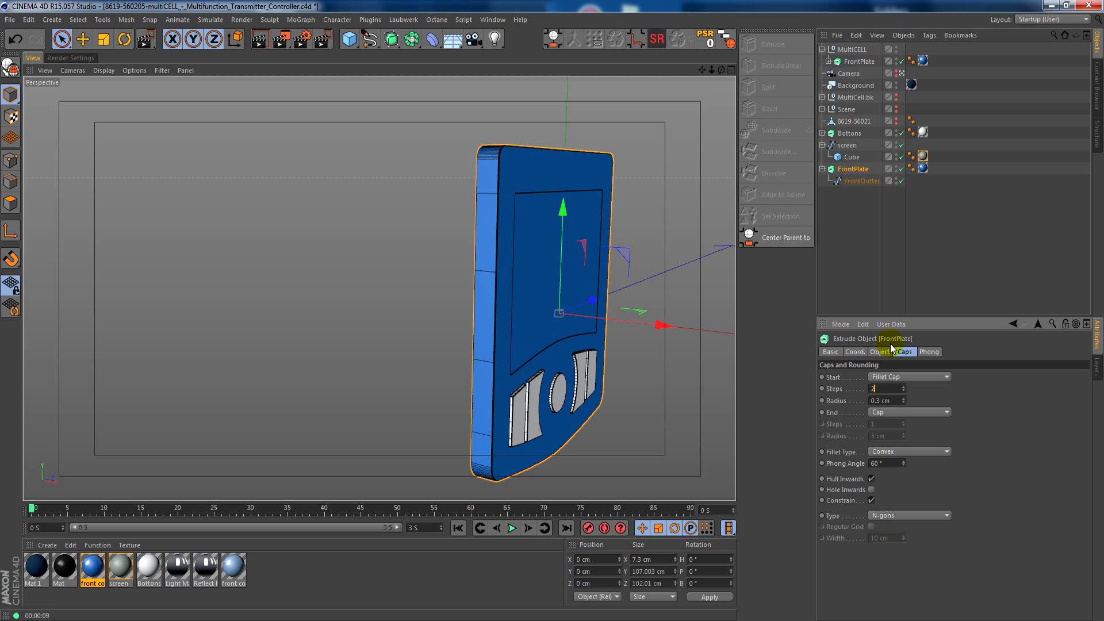
{"action": "key", "text": "Return"}
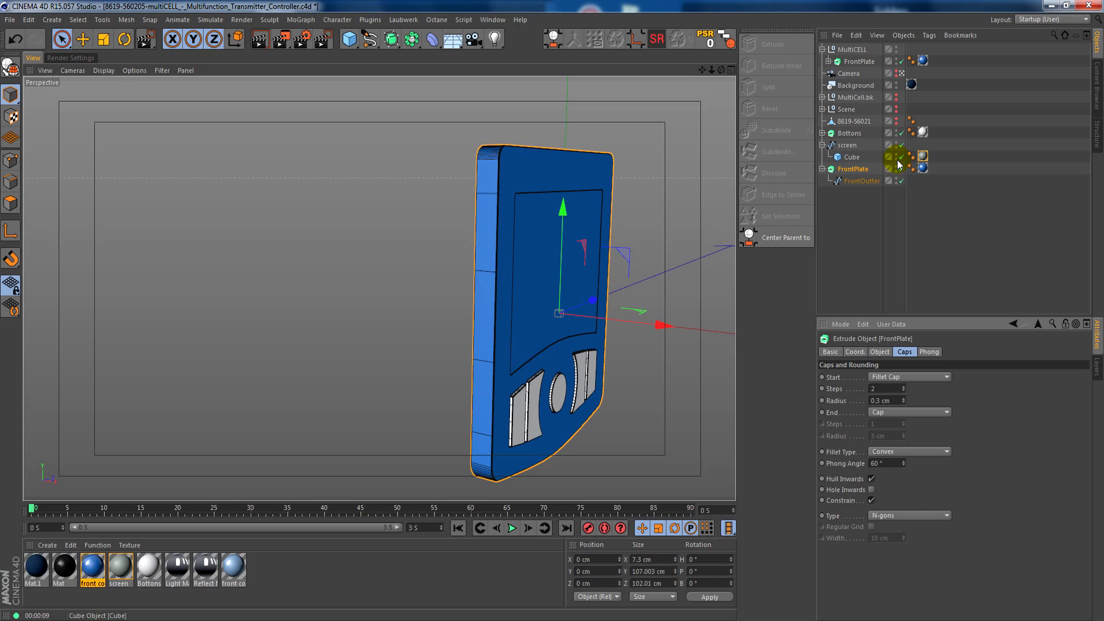
Show the 8619-56021 reference model and frame the side edge where the front plate meets the housing.
{"action": "left_click", "coordinate": [895, 120]}
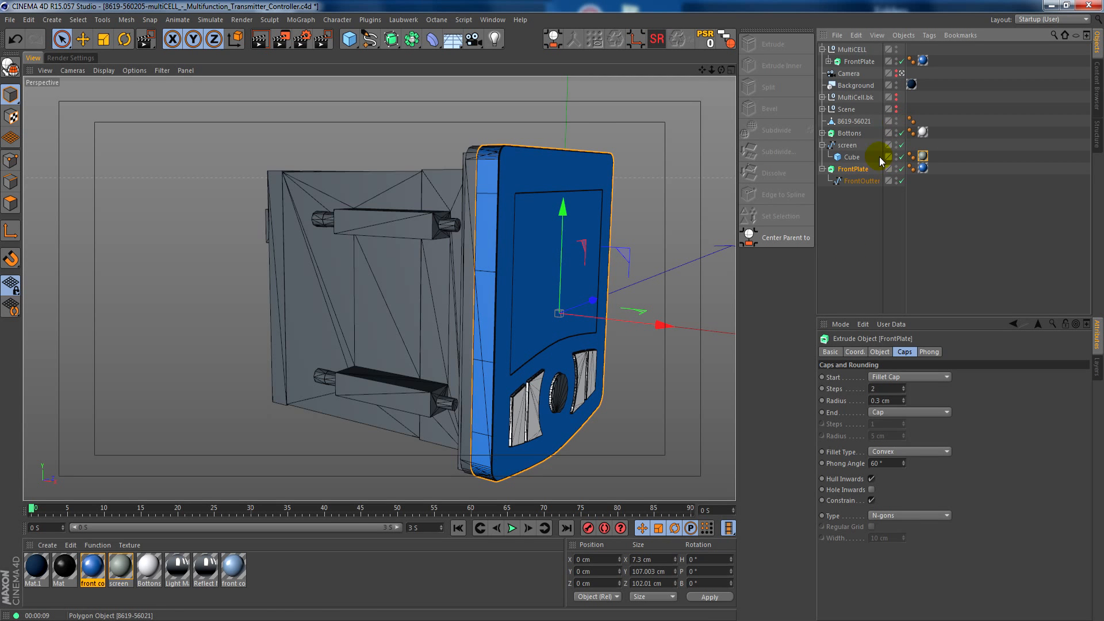
{"action": "left_click_drag", "start_coordinate": [485, 223], "coordinate": [526, 225], "text": "alt"}
{"action": "right_click_drag", "start_coordinate": [500, 196], "coordinate": [557, 192], "text": "alt"}
{"action": "left_click_drag", "start_coordinate": [556, 191], "coordinate": [579, 246], "text": "alt"}
{"action": "right_click_drag", "start_coordinate": [578, 246], "coordinate": [688, 422], "text": "alt"}
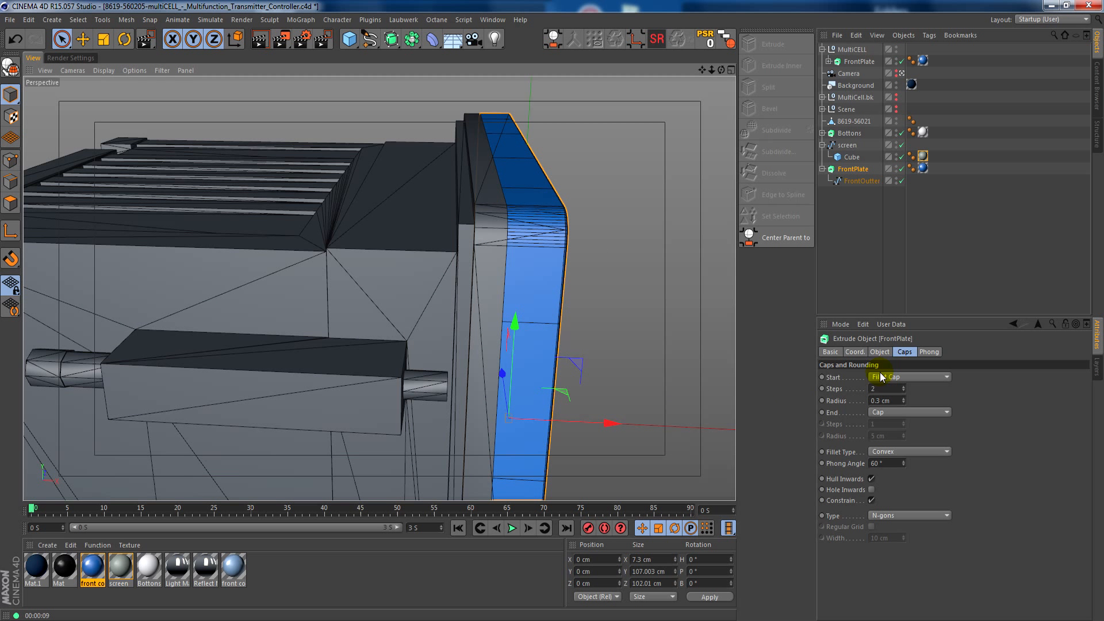
Set the copied FrontPlate's extrusion movement in X to -11 cm.
{"action": "left_click", "coordinate": [876, 351]}
{"action": "left_click_drag", "start_coordinate": [905, 380], "coordinate": [906, 379]}
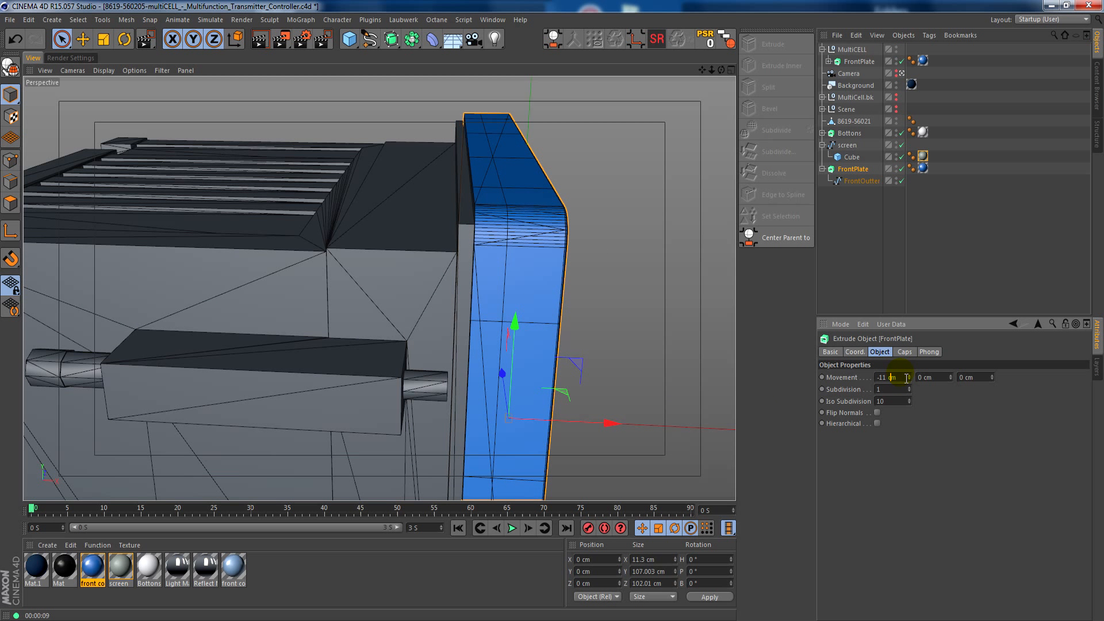
{"action": "left_click", "coordinate": [855, 352]}
{"action": "left_click", "coordinate": [880, 353]}
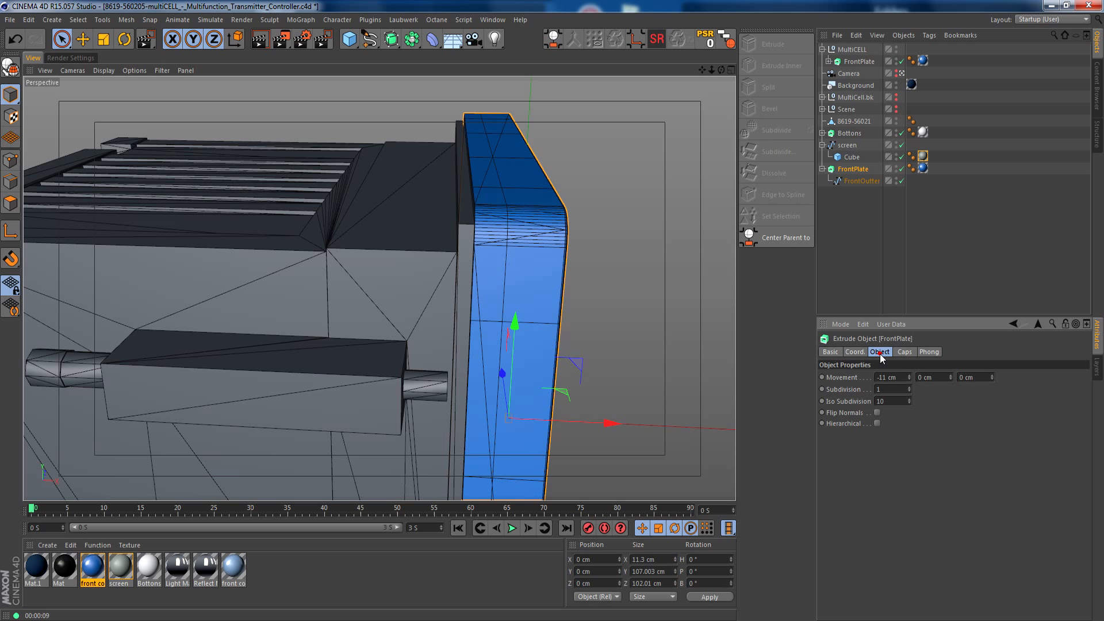
Set the copied FrontPlate's X position to -7 cm and change its start cap to a plain Cap.
{"action": "left_click", "coordinate": [855, 352]}
{"action": "left_click_drag", "start_coordinate": [875, 377], "coordinate": [874, 385]}
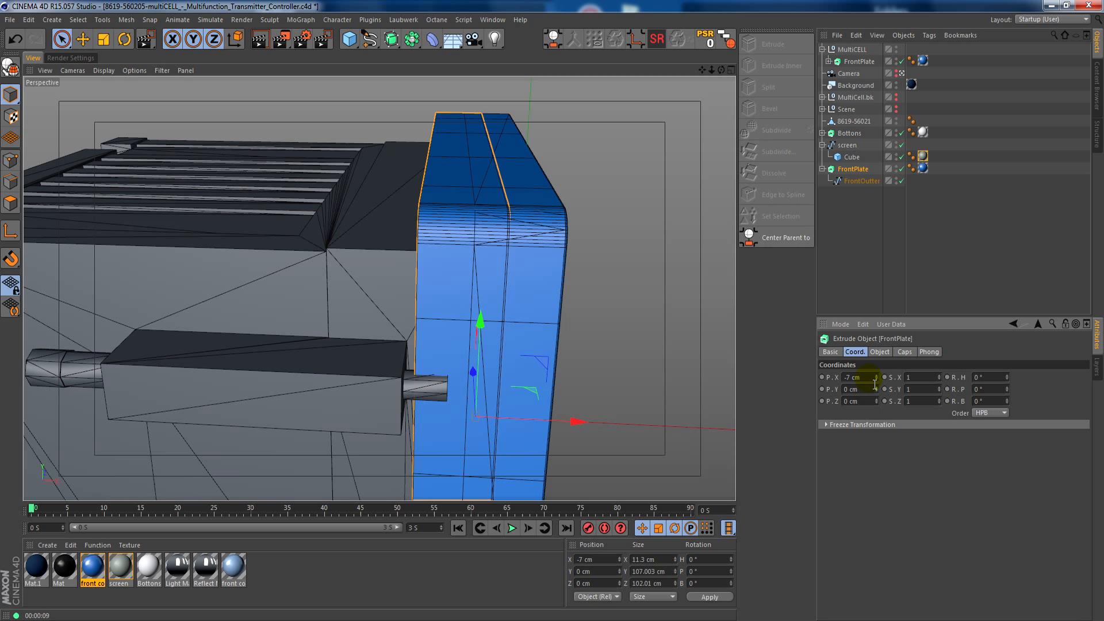
{"action": "left_click", "coordinate": [879, 352]}
{"action": "left_click", "coordinate": [904, 351]}
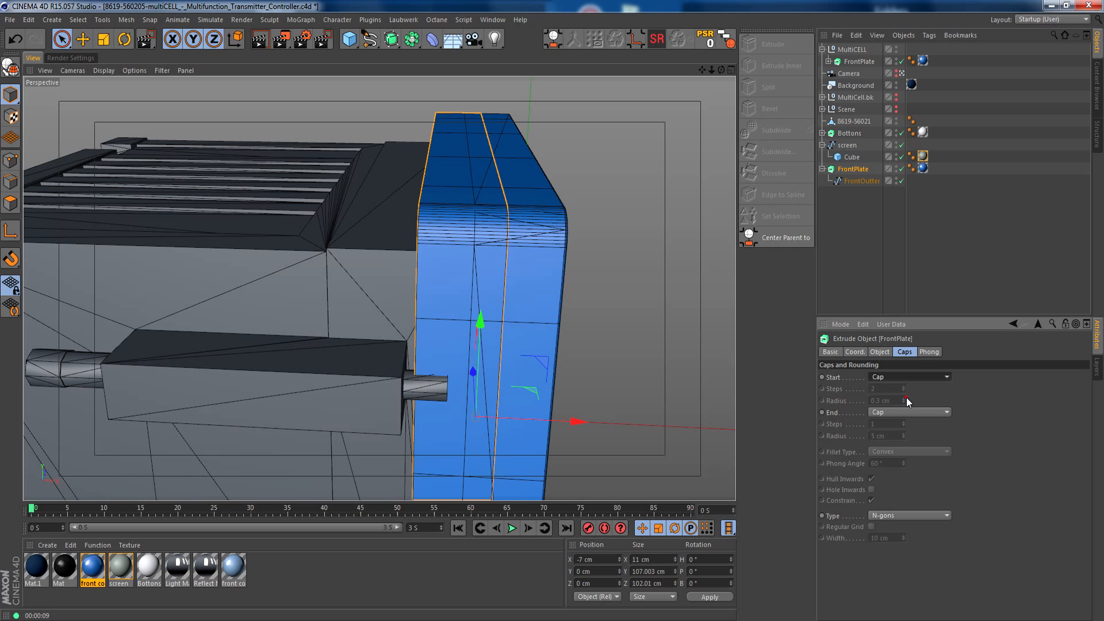
Set the copied FrontPlate's extrusion movement in X to -4 cm and replace its material with the light blue front cover.1.
{"action": "left_click", "coordinate": [878, 352]}
{"action": "left_click_drag", "start_coordinate": [908, 387], "coordinate": [908, 382]}
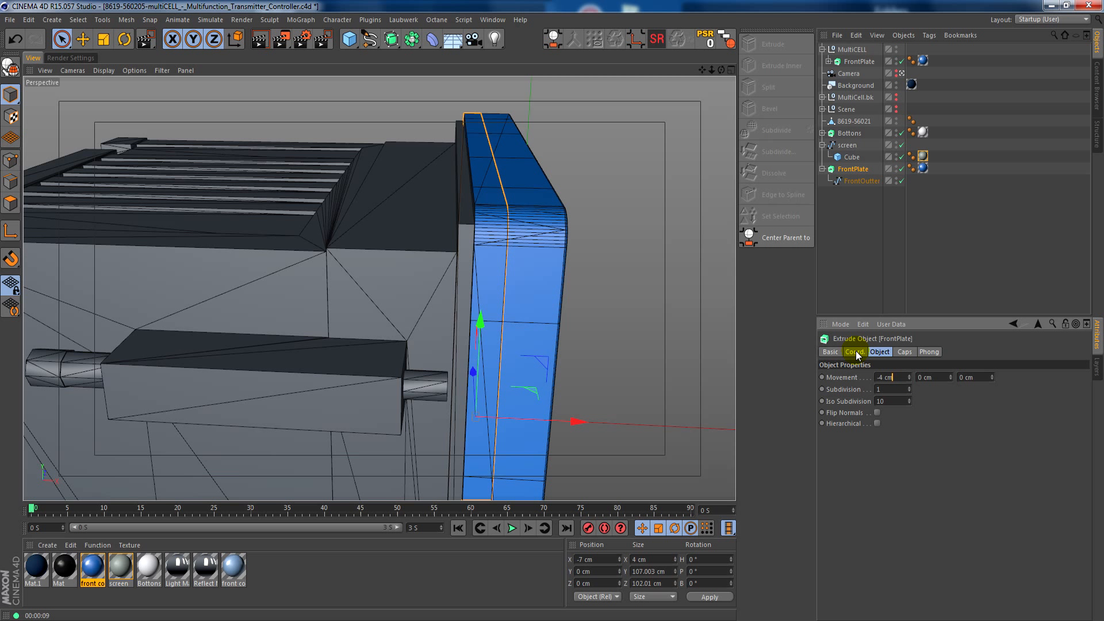
{"action": "left_click_drag", "start_coordinate": [238, 575], "coordinate": [823, 110]}
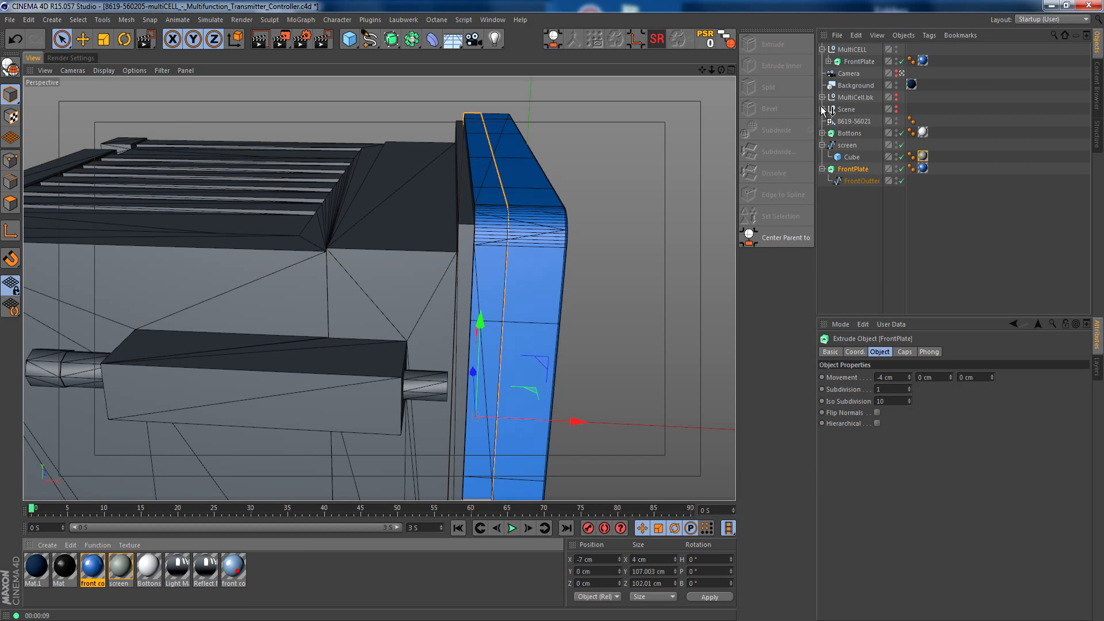
{"action": "left_click_drag", "start_coordinate": [860, 172], "coordinate": [924, 162]}
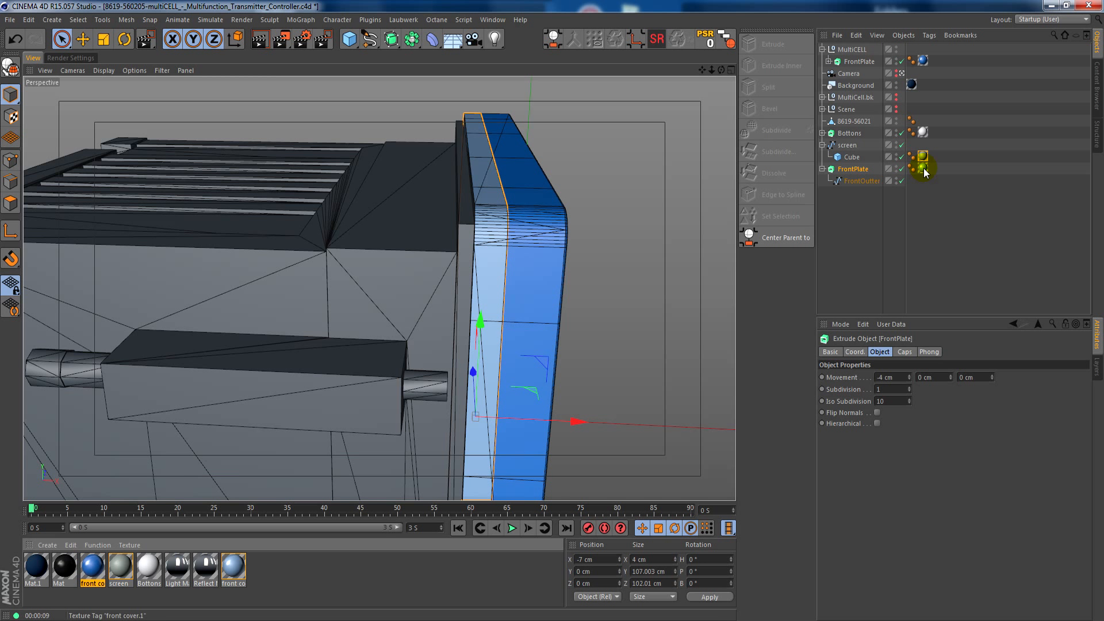
Change the copied FrontPlate's end cap to Fillet Cap with 3 steps and a 0.3 cm radius.
{"action": "left_click", "coordinate": [904, 352]}
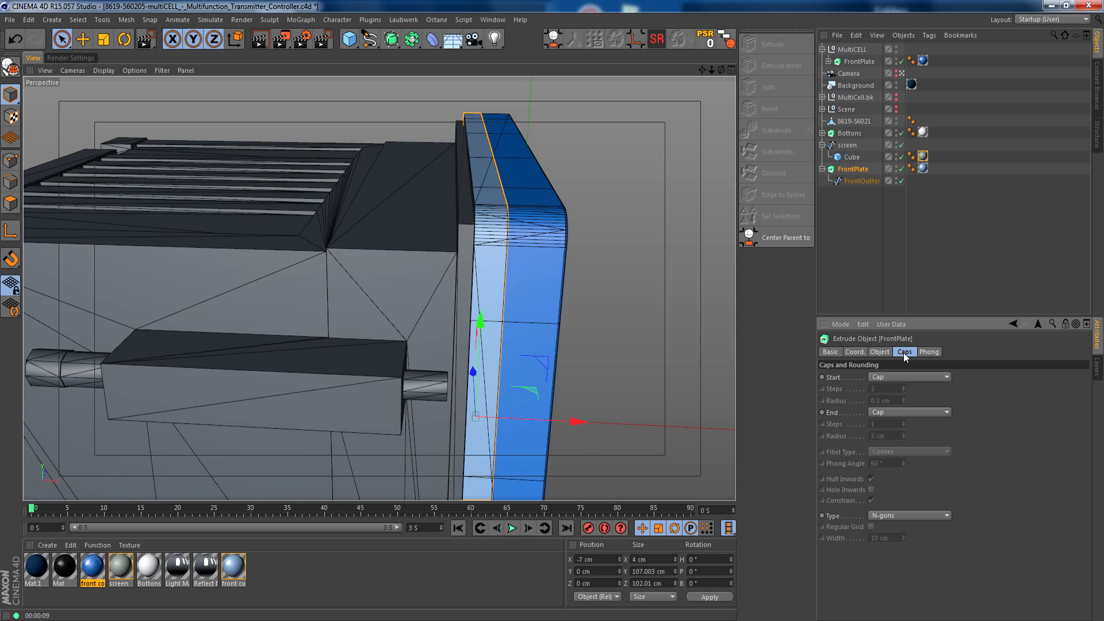
{"action": "left_click", "coordinate": [883, 411]}
{"action": "left_click", "coordinate": [892, 462]}
{"action": "left_click", "coordinate": [898, 438]}
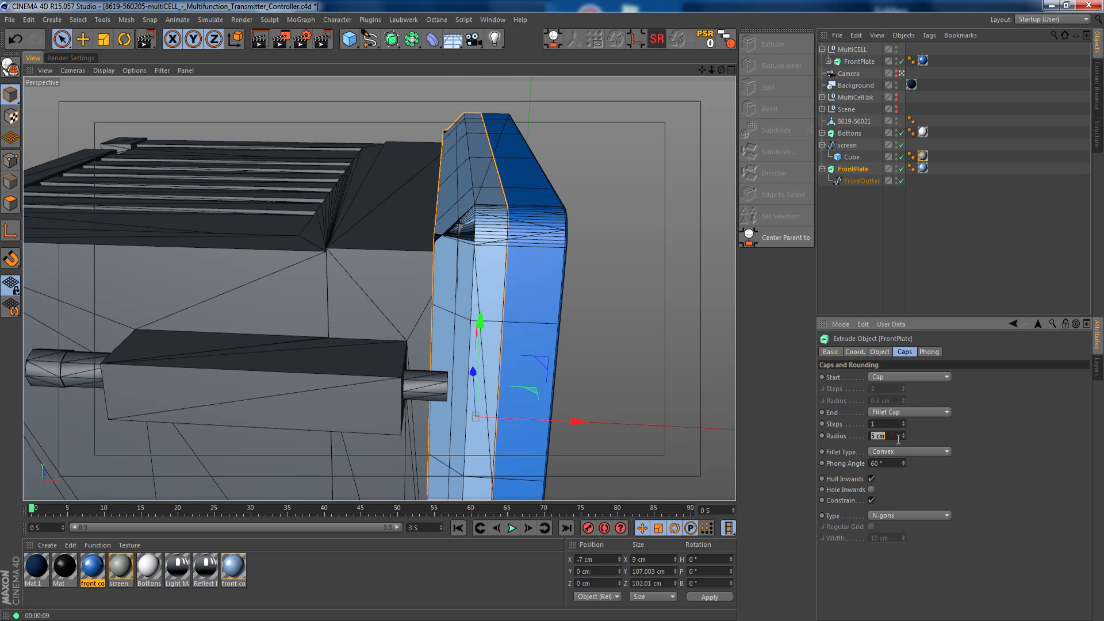
{"action": "type", "text": ".3"}
{"action": "key", "text": "shift+Tab"}
{"action": "type", "text": "6"}
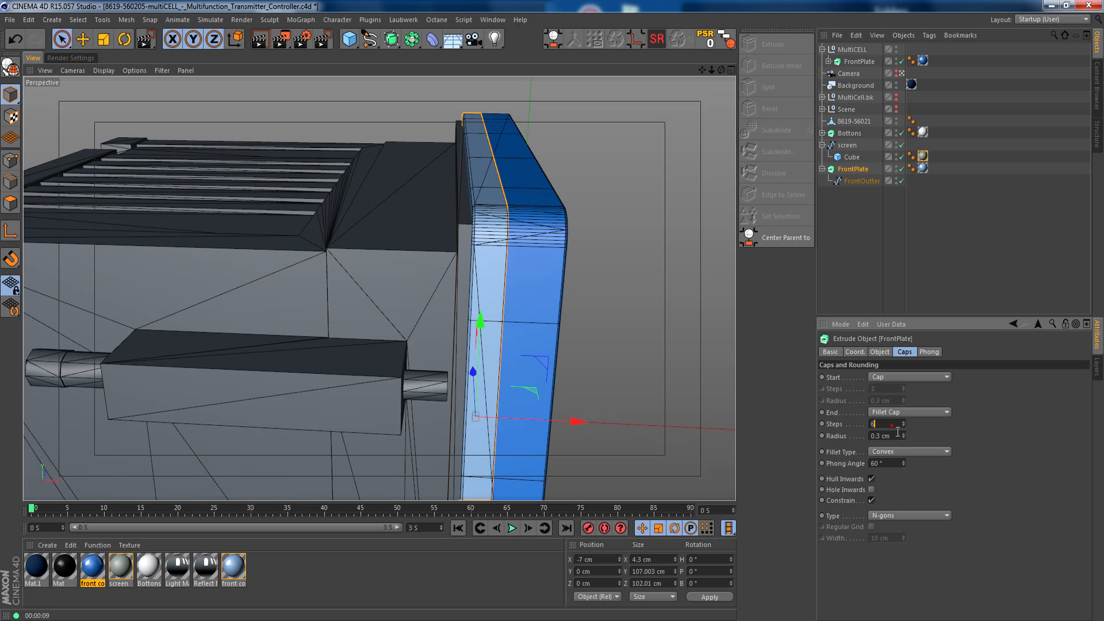
{"action": "left_click", "coordinate": [896, 440]}
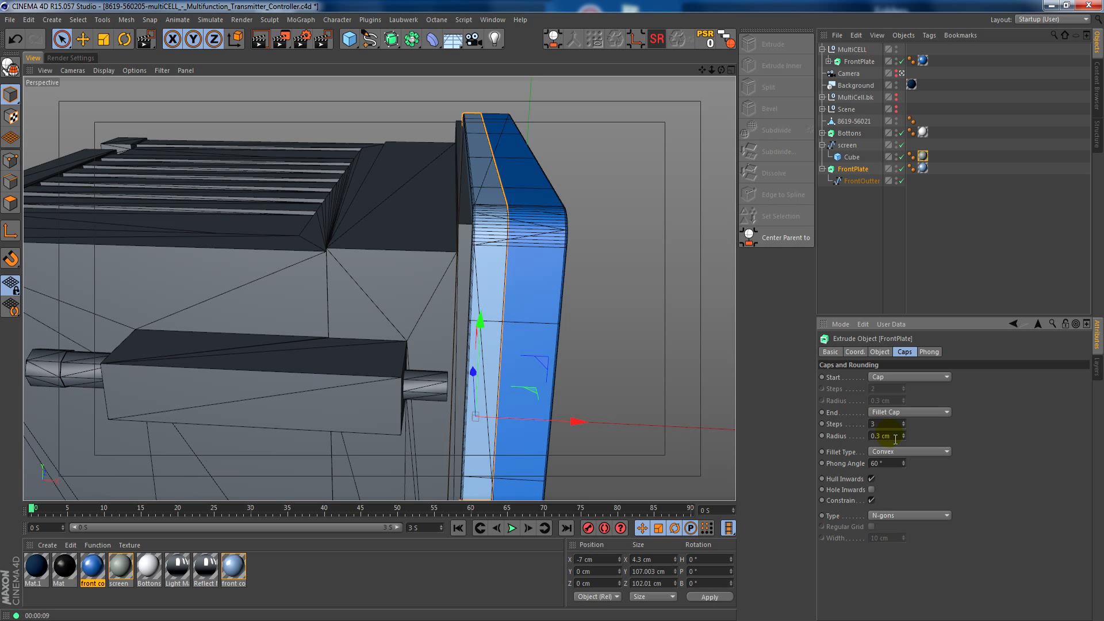
Examine the copied plate's filleted rear edge up close and hide the 8619-56021 reference model.
{"action": "left_click", "coordinate": [534, 253]}
{"action": "left_click_drag", "start_coordinate": [547, 225], "coordinate": [480, 238], "text": "alt"}
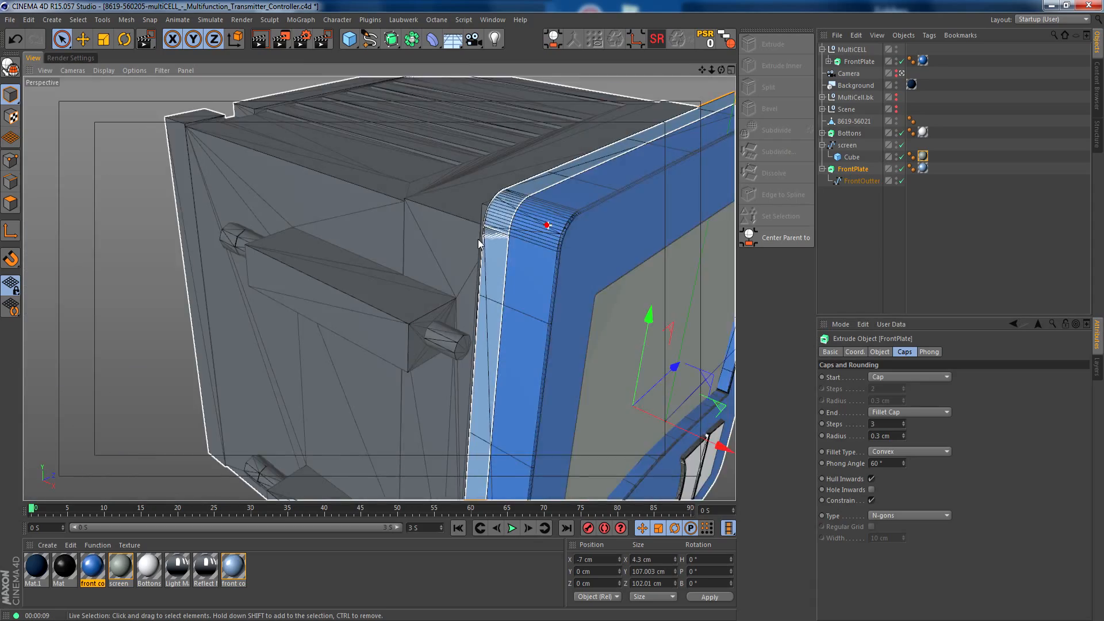
{"action": "right_click_drag", "start_coordinate": [481, 238], "coordinate": [654, 229], "text": "alt"}
{"action": "left_click_drag", "start_coordinate": [632, 242], "coordinate": [530, 267], "text": "alt"}
{"action": "right_click_drag", "start_coordinate": [586, 221], "coordinate": [684, 224], "text": "alt"}
{"action": "scroll", "coordinate": [586, 222], "scroll_direction": "up", "scroll_amount": 2}
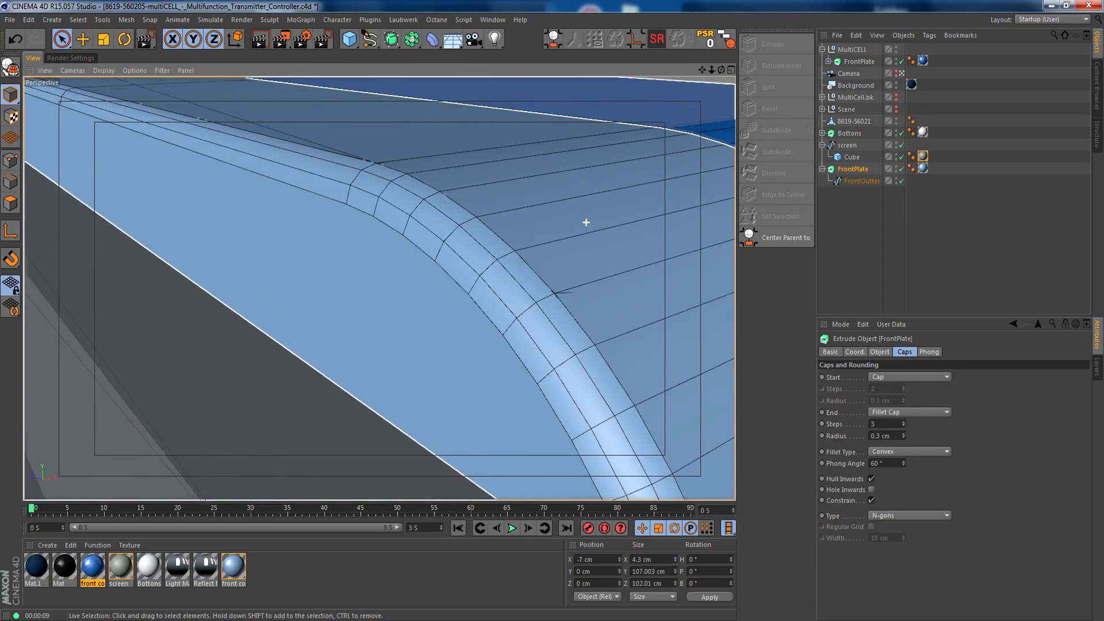
{"action": "scroll", "coordinate": [586, 222], "scroll_direction": "down", "scroll_amount": 2}
{"action": "mouse_move", "coordinate": [584, 222]}
{"action": "left_mouse_down", "text": "alt"}
{"action": "mouse_move", "coordinate": [650, 266]}
{"action": "mouse_move", "coordinate": [515, 299]}
{"action": "mouse_move", "coordinate": [630, 228]}
{"action": "mouse_move", "coordinate": [498, 415]}
{"action": "mouse_move", "coordinate": [649, 321]}
{"action": "mouse_move", "coordinate": [505, 490]}
{"action": "mouse_move", "coordinate": [701, 368]}
{"action": "left_mouse_up", "text": "alt"}
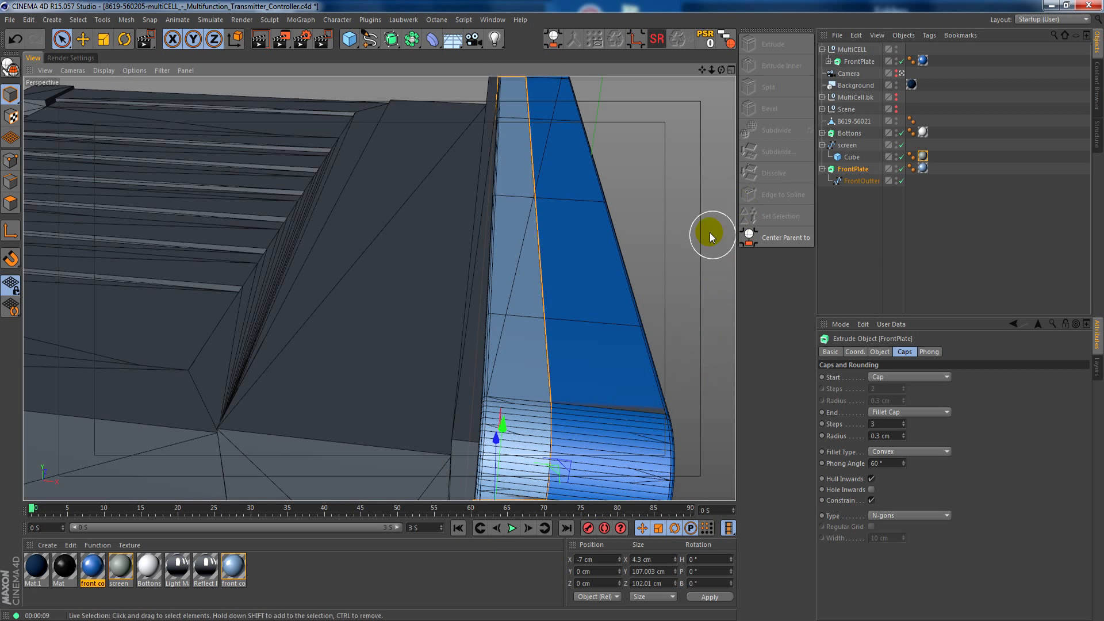
{"action": "left_click", "coordinate": [896, 122]}
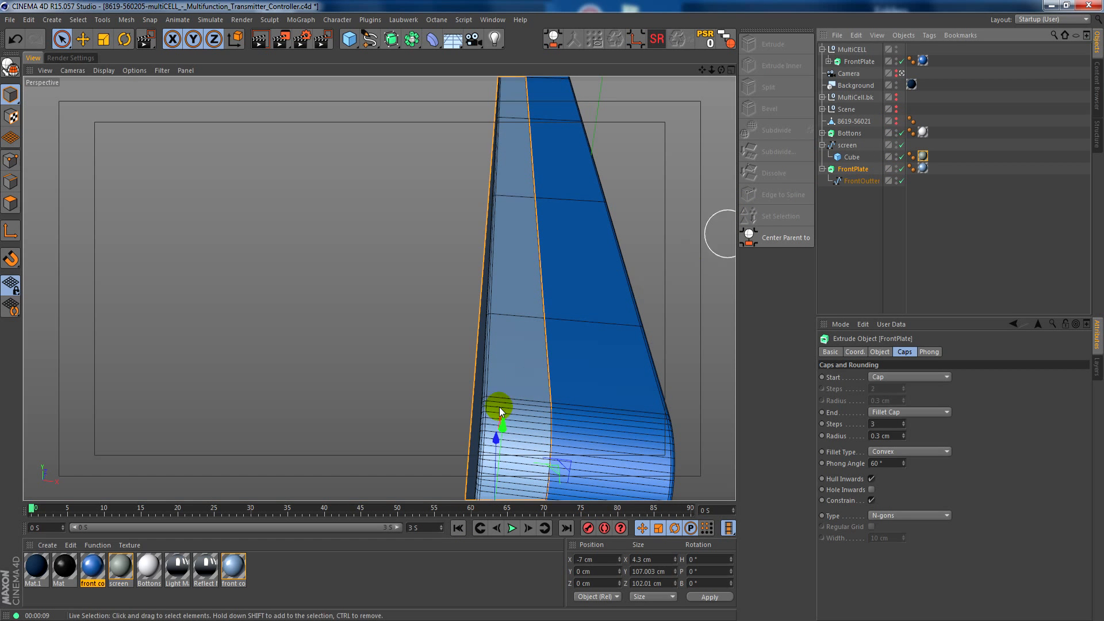
Render a viewport region around the whole controller, then compare the modeled plates with the 8619-56021 reference model and hide it again.
{"action": "left_click_drag", "start_coordinate": [498, 407], "coordinate": [266, 98], "text": "alt"}
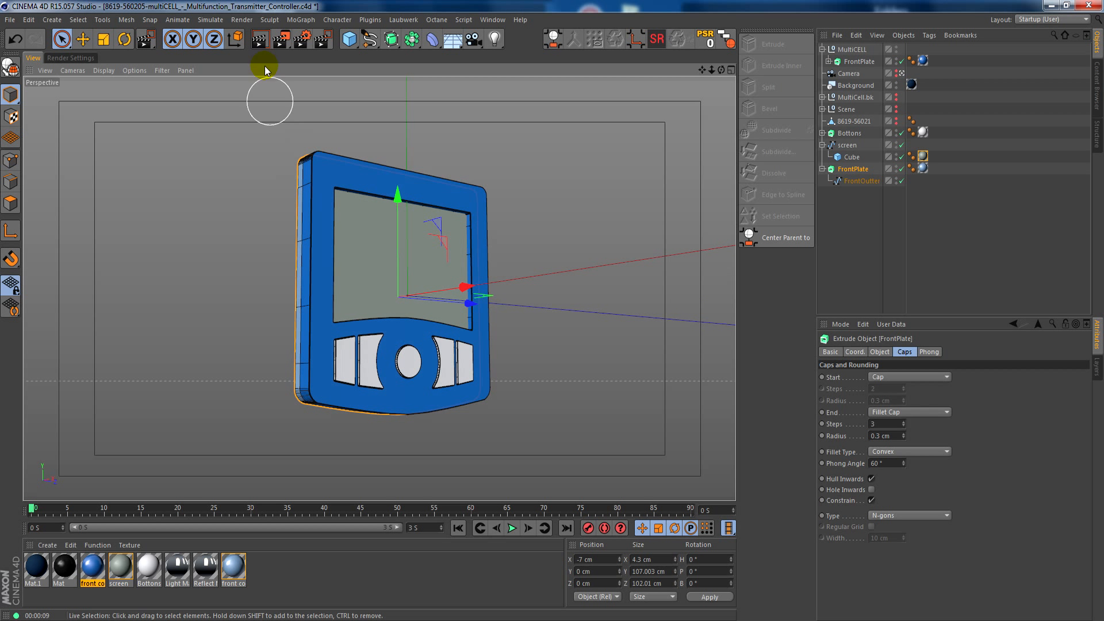
{"action": "left_click", "coordinate": [322, 39]}
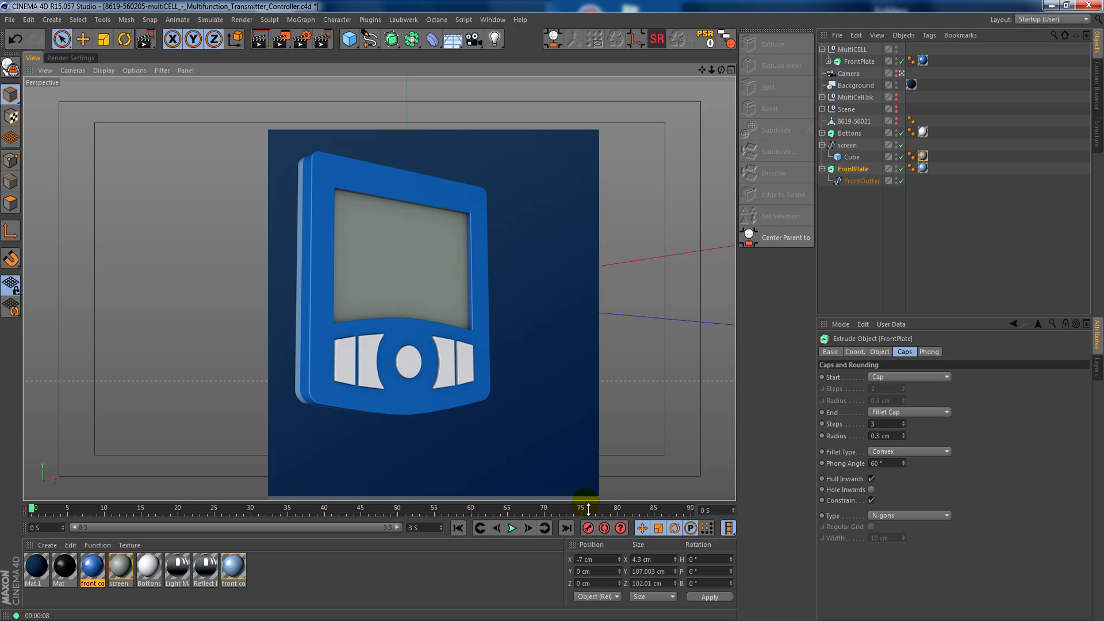
{"action": "left_click", "coordinate": [896, 120]}
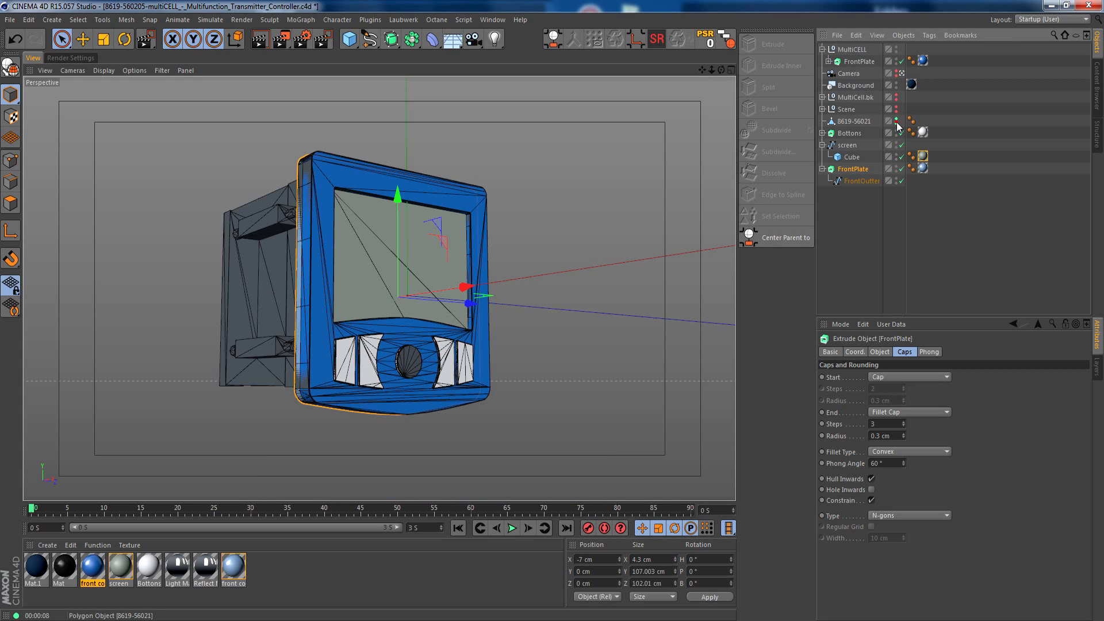
{"action": "left_click", "coordinate": [896, 120]}
{"action": "left_click", "coordinate": [897, 122]}
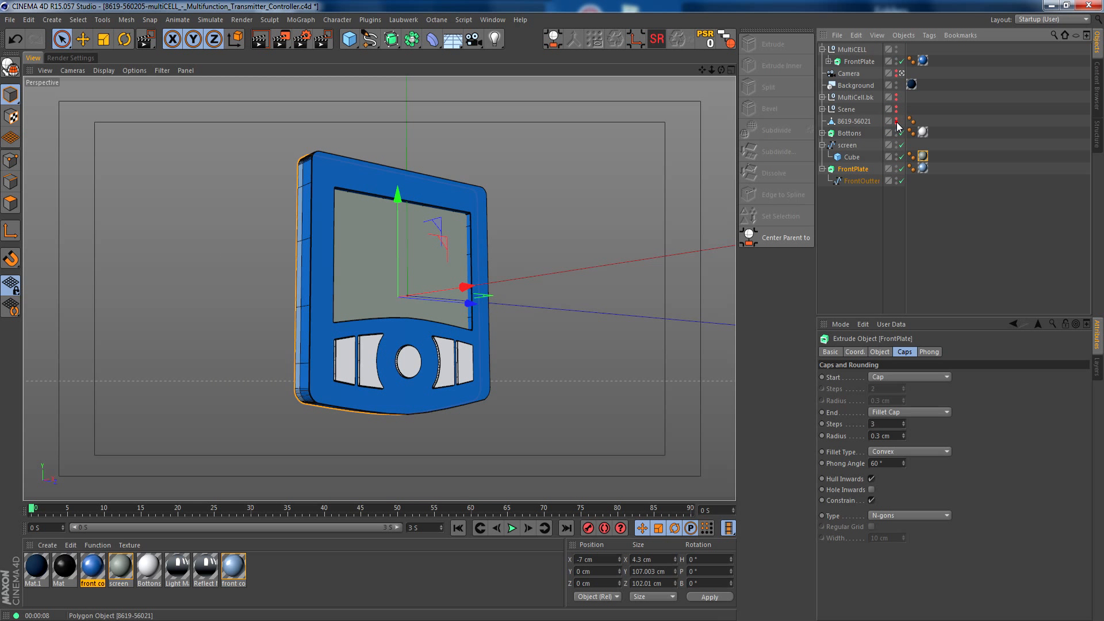
Switch to the MA8619 controller manual in Foxit Reader and examine the plates and housing in the cover photo.
{"action": "key", "text": "alt+Tab"}
{"action": "left_click", "coordinate": [964, 409]}
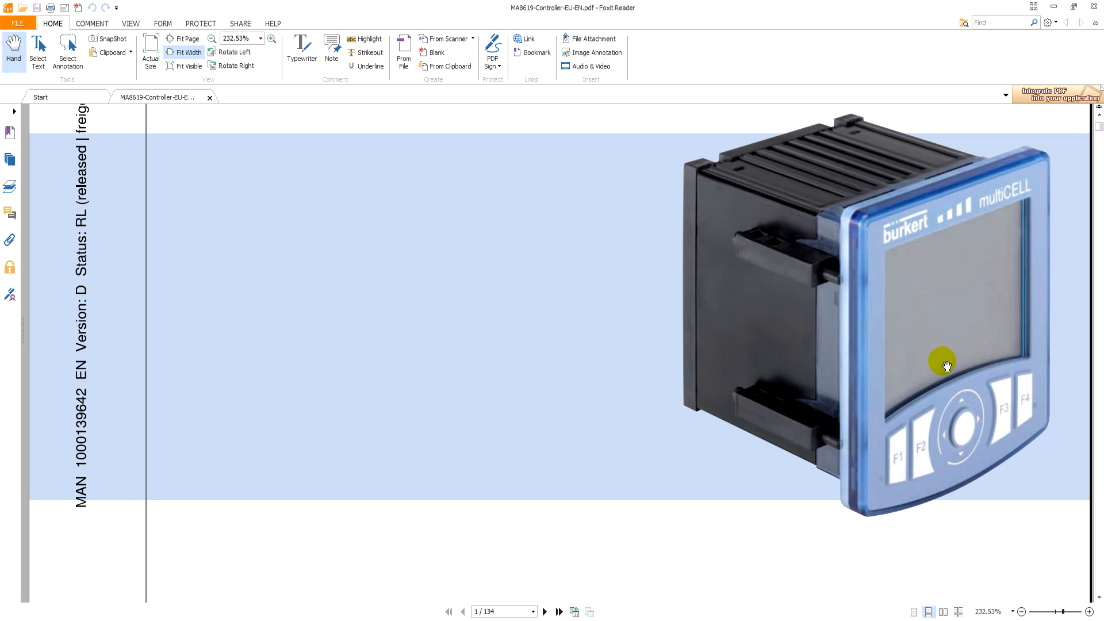
{"action": "left_click_drag", "start_coordinate": [918, 339], "coordinate": [760, 334]}
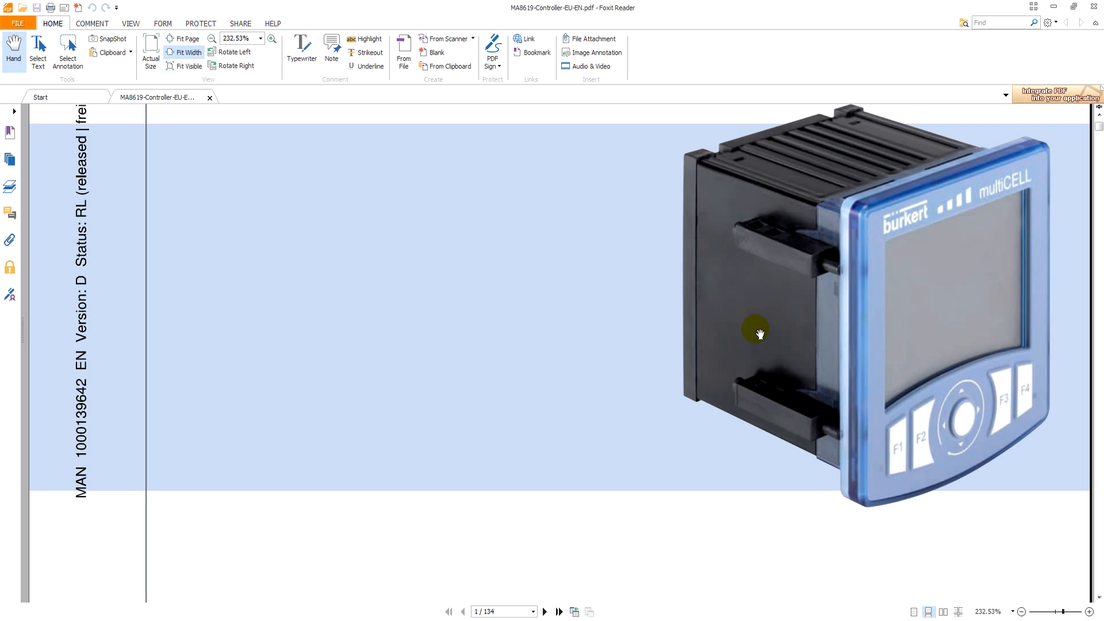
Return to CINEMA 4D and render a viewport region of the controller from an angle showing more of its side.
{"action": "key", "text": "alt+Tab"}
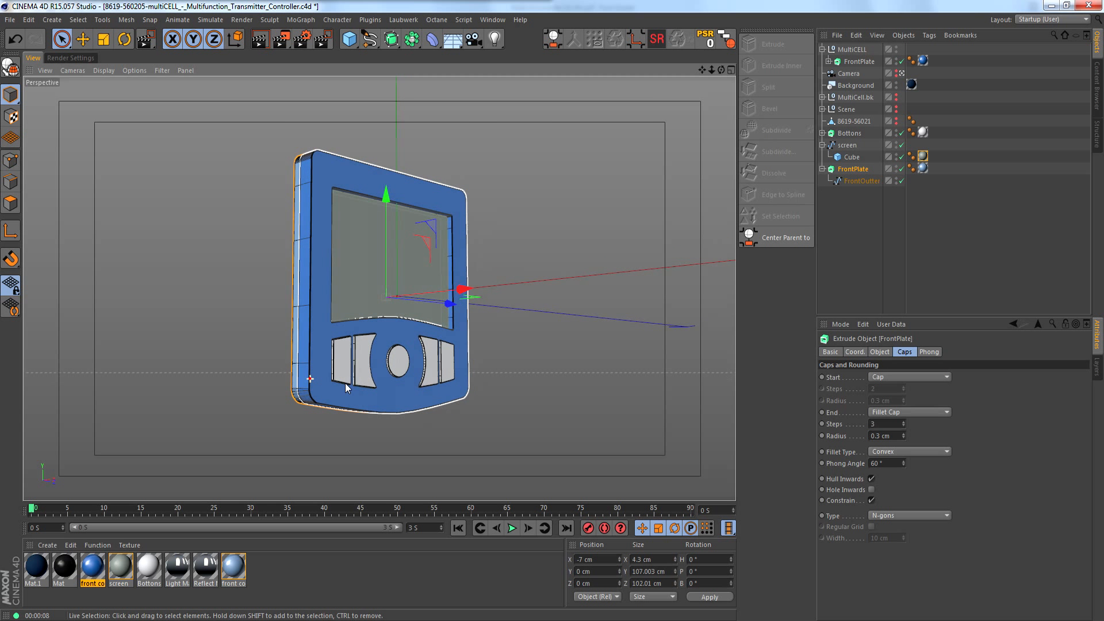
{"action": "left_click_drag", "start_coordinate": [345, 382], "coordinate": [360, 392], "text": "alt"}
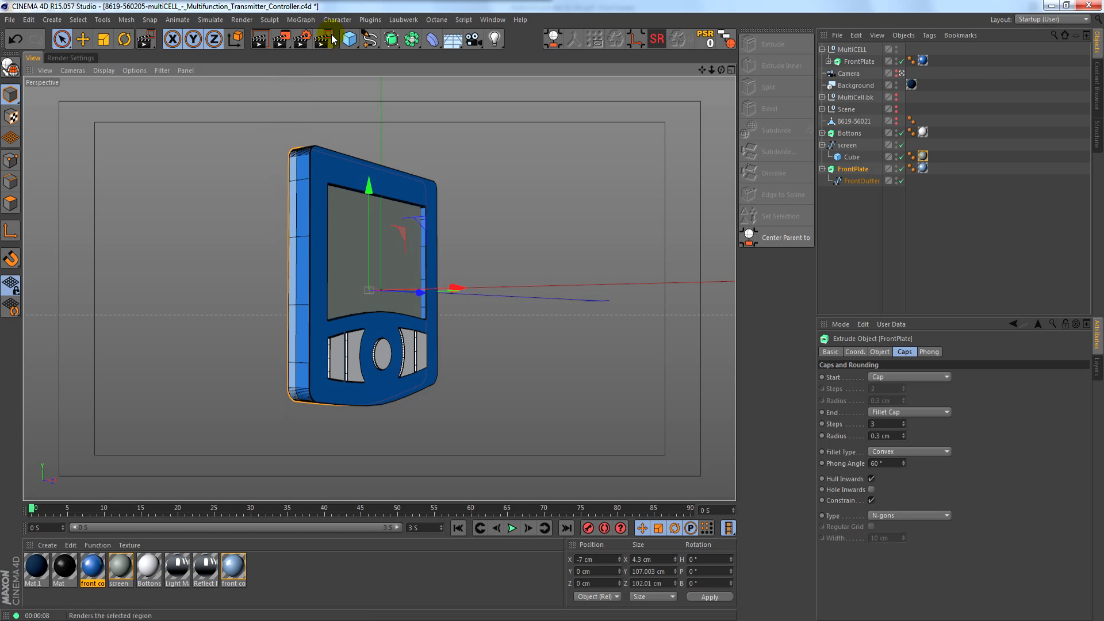
{"action": "key", "text": "ctrl+r"}
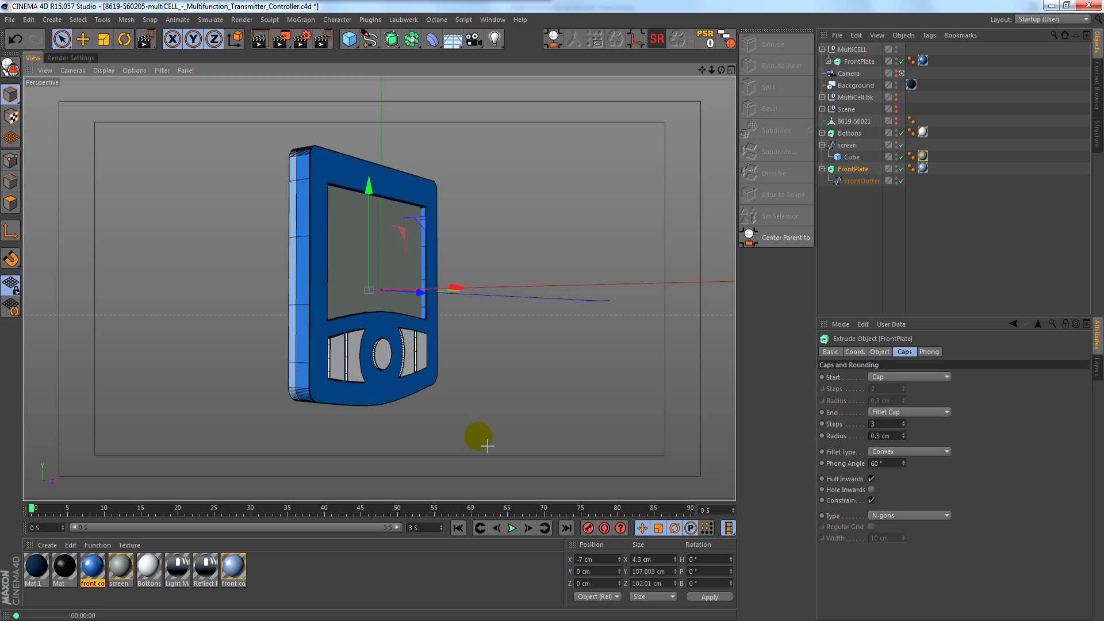